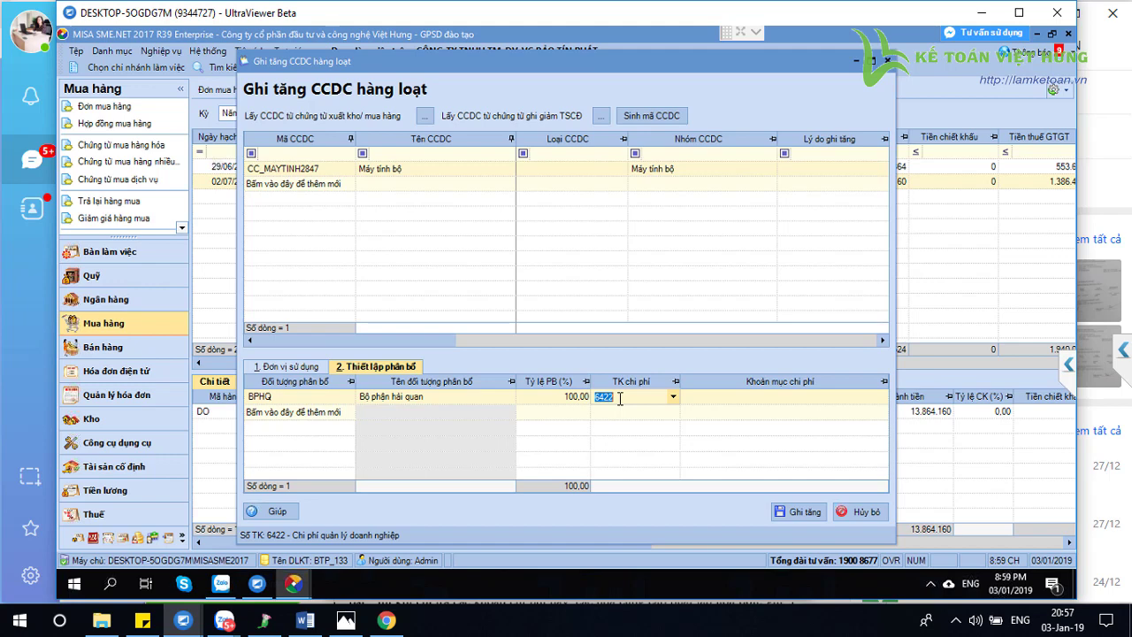
Set the tool's expense account to 154 and choose cost item SXC.DCSX.HQ
text(151)
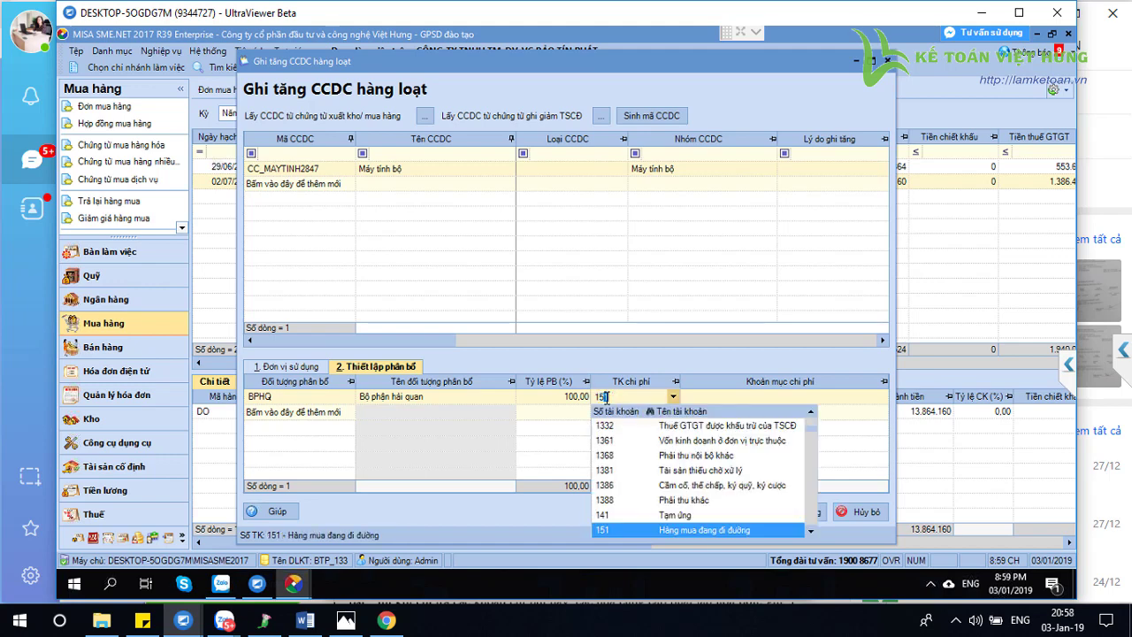
key(Tab)
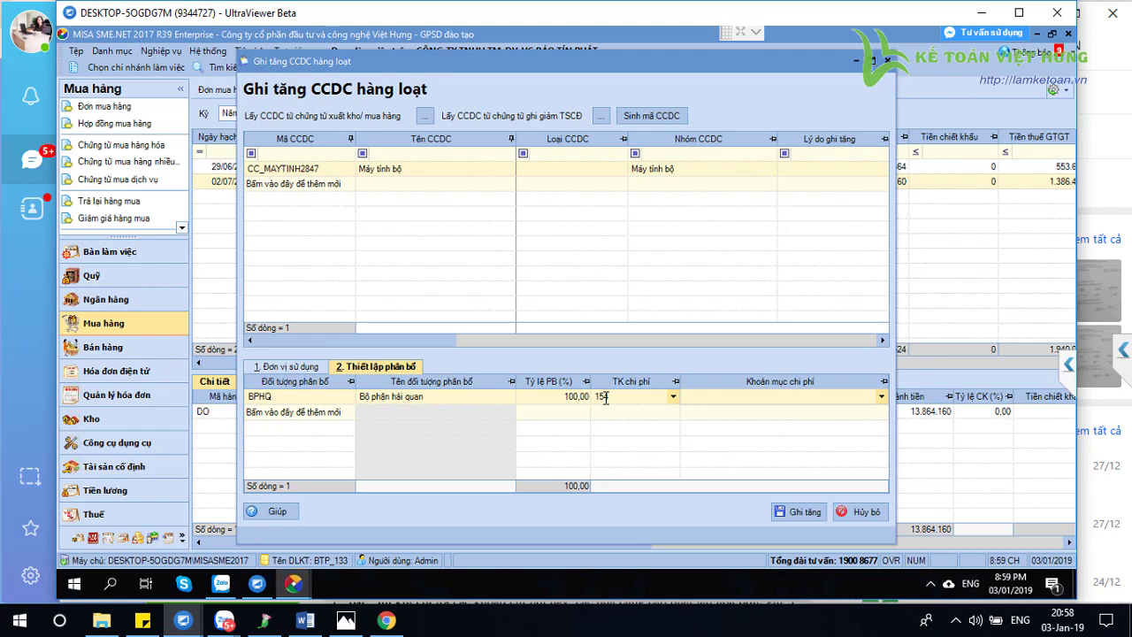
text(SXC)
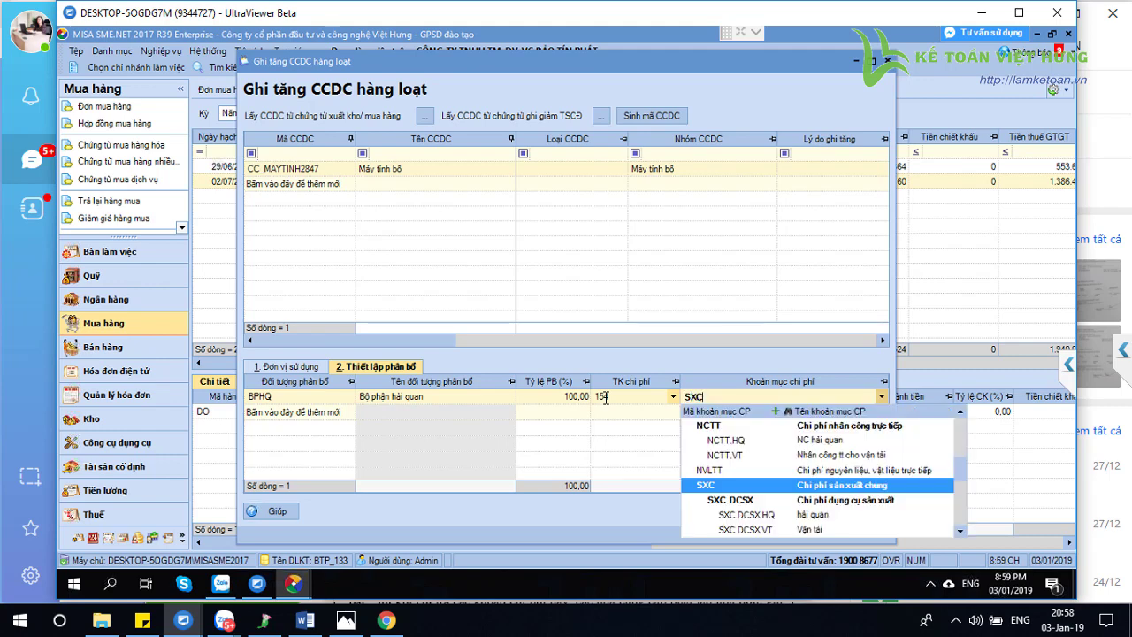
click(786, 522)
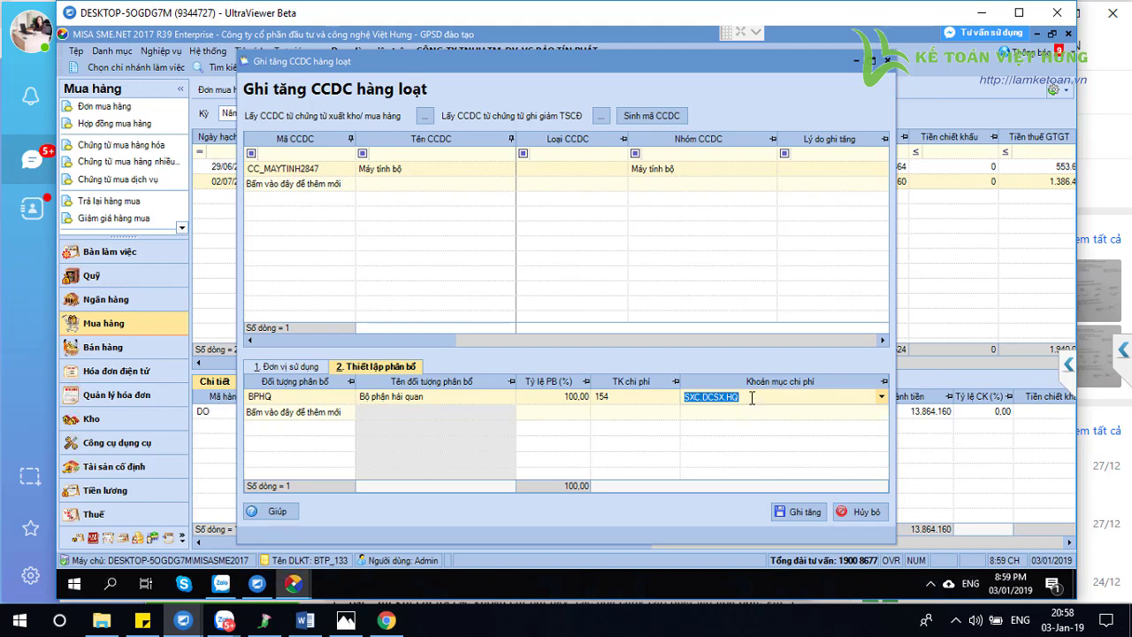
Highlight the SXC.DCSX.HQ cost item code in the allocation grid
click(752, 398)
key(shift+Left)
key(shift+Left)
key(shift+Left)
key(shift+Left)
key(shift+Left)
key(shift+Left)
key(shift+Left)
key(shift+Left)
key(shift+Left)
key(shift+Left)
key(shift+Left)
drag(749, 398, 684, 403)
click(739, 397)
drag(739, 398, 676, 399)
click(750, 398)
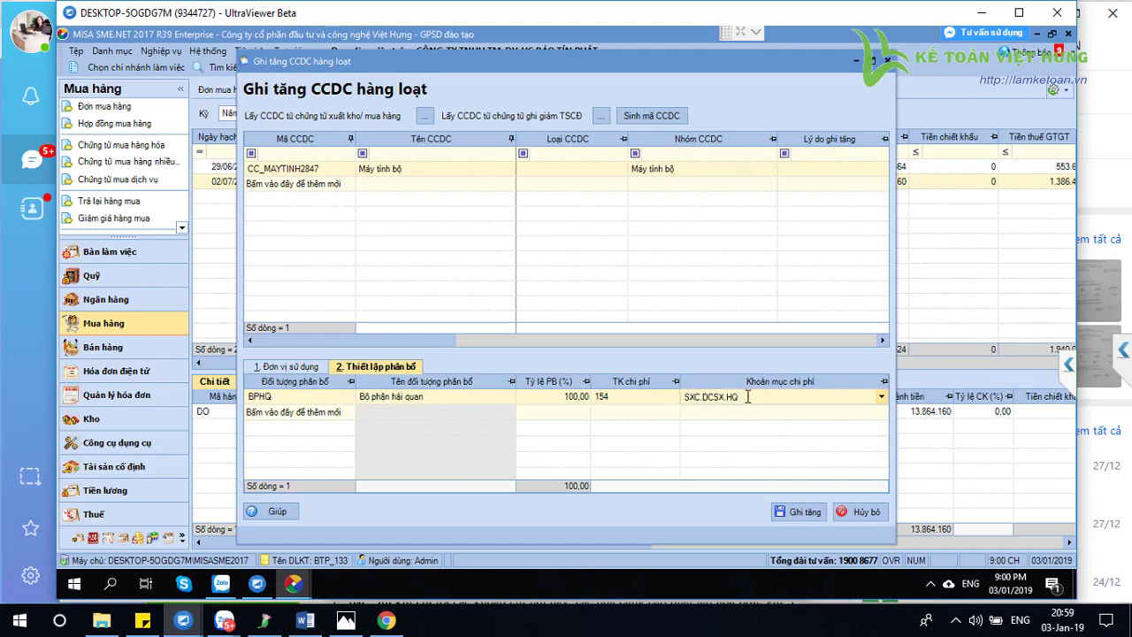
drag(747, 397, 685, 400)
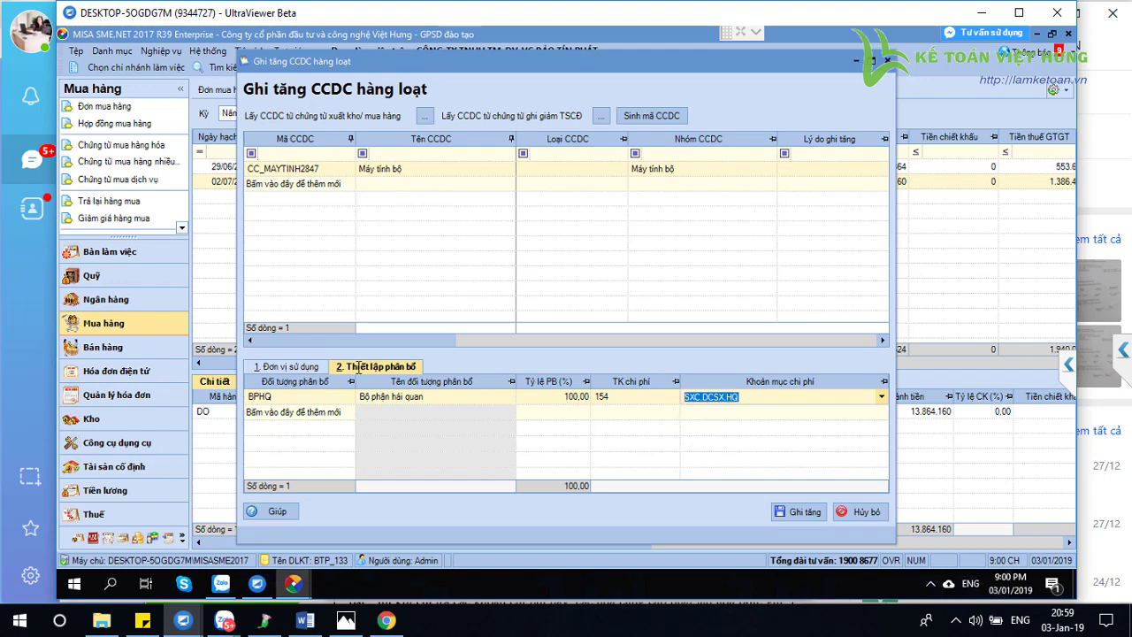
Show the usage-unit breakdown and check CC_MAYTINH2847's increase date 29/06/2018
click(293, 367)
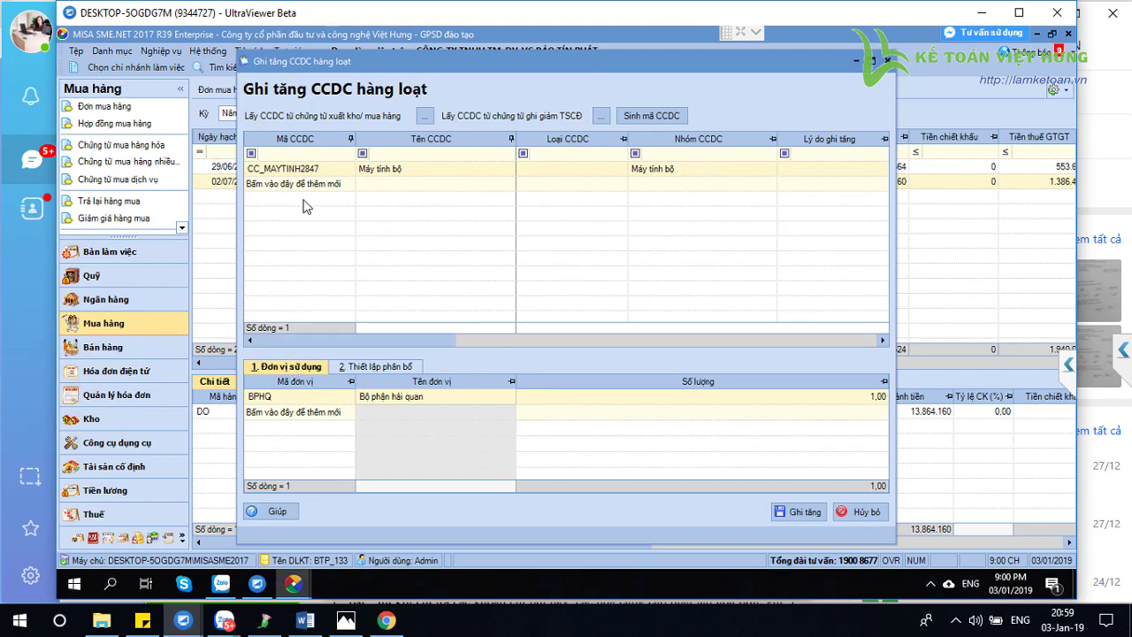
click(315, 168)
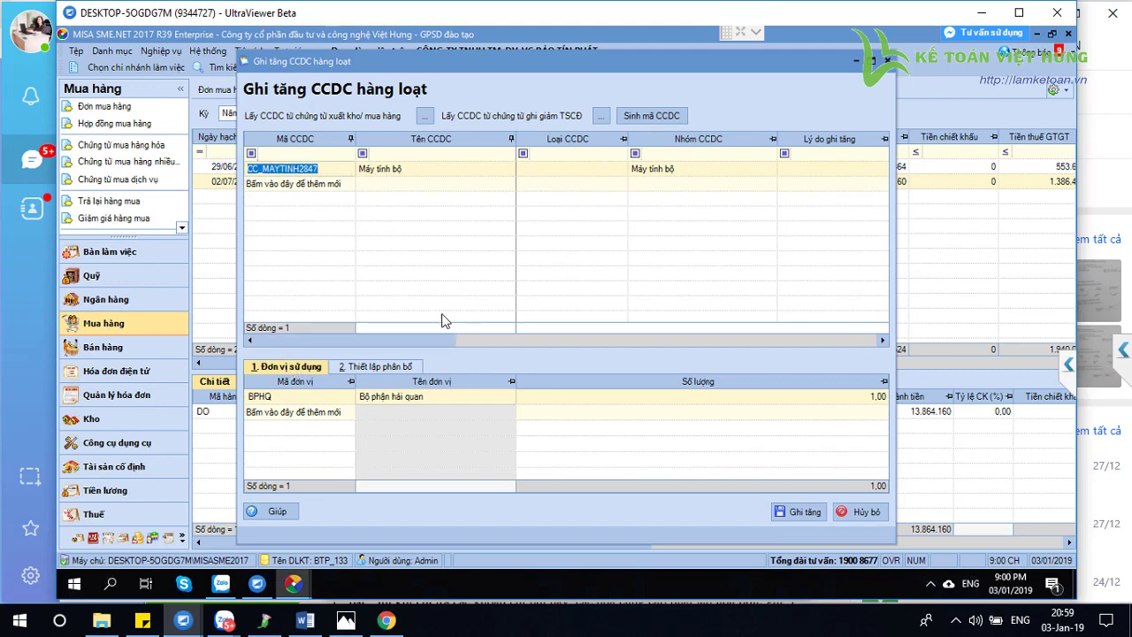
drag(442, 341, 703, 345)
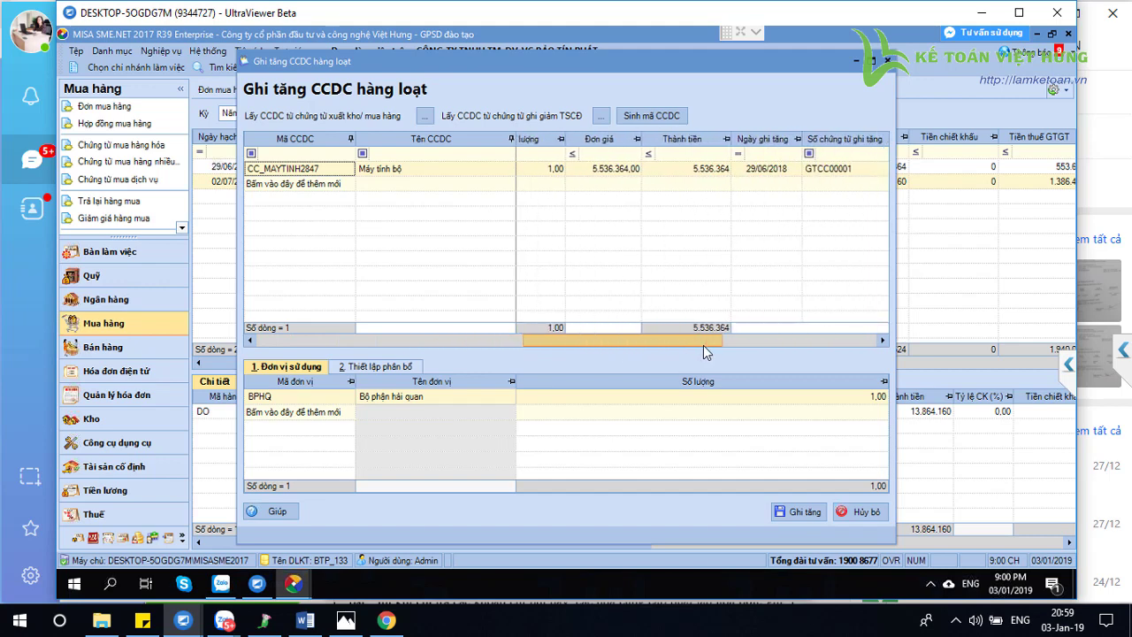
click(766, 167)
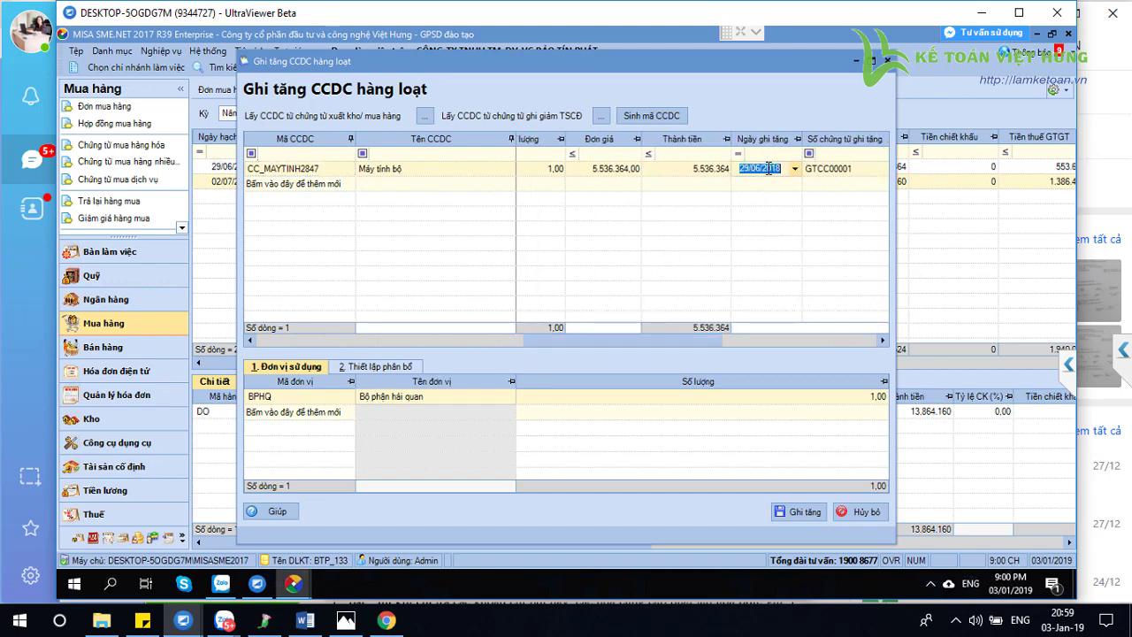
drag(703, 338, 785, 342)
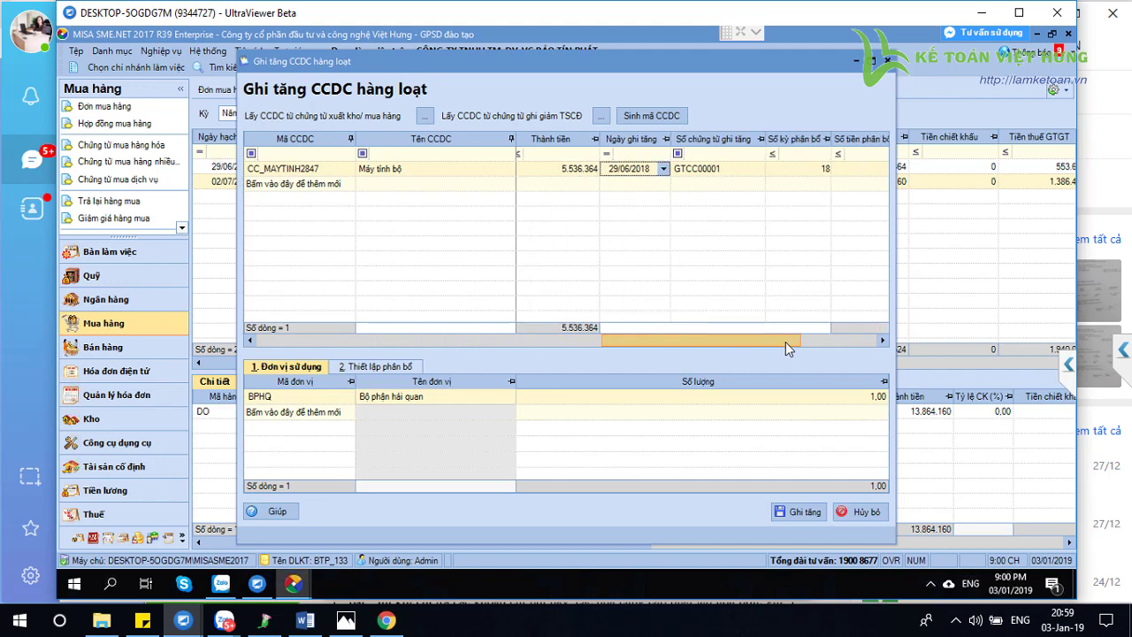
Review the tool's 18 allocation periods value in the top grid
click(794, 168)
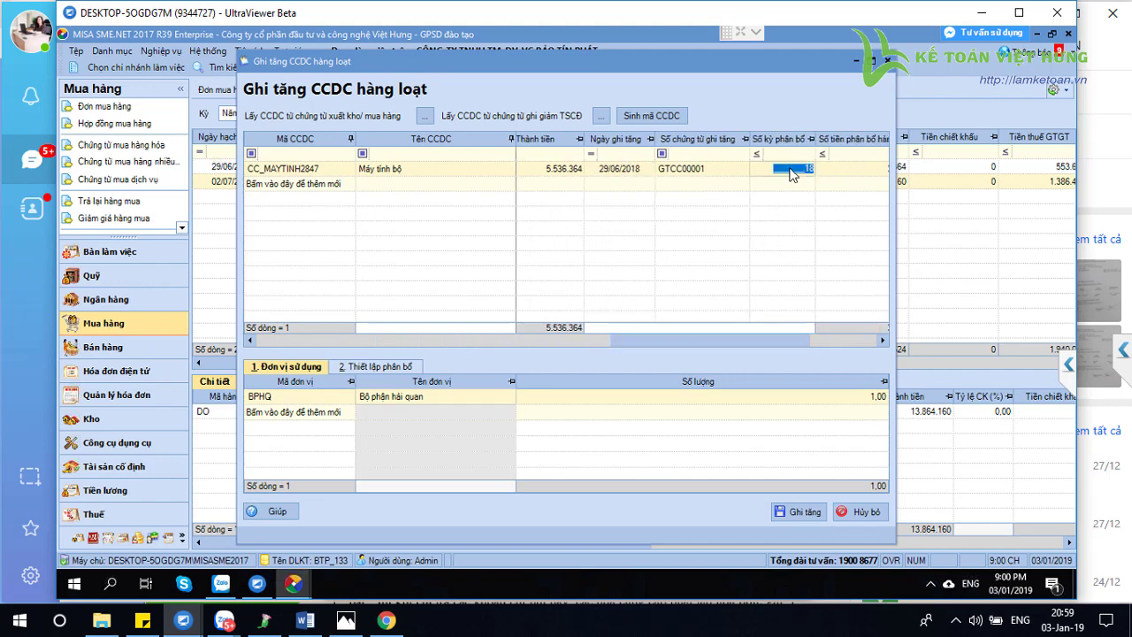
double_click(811, 168)
drag(767, 338, 789, 339)
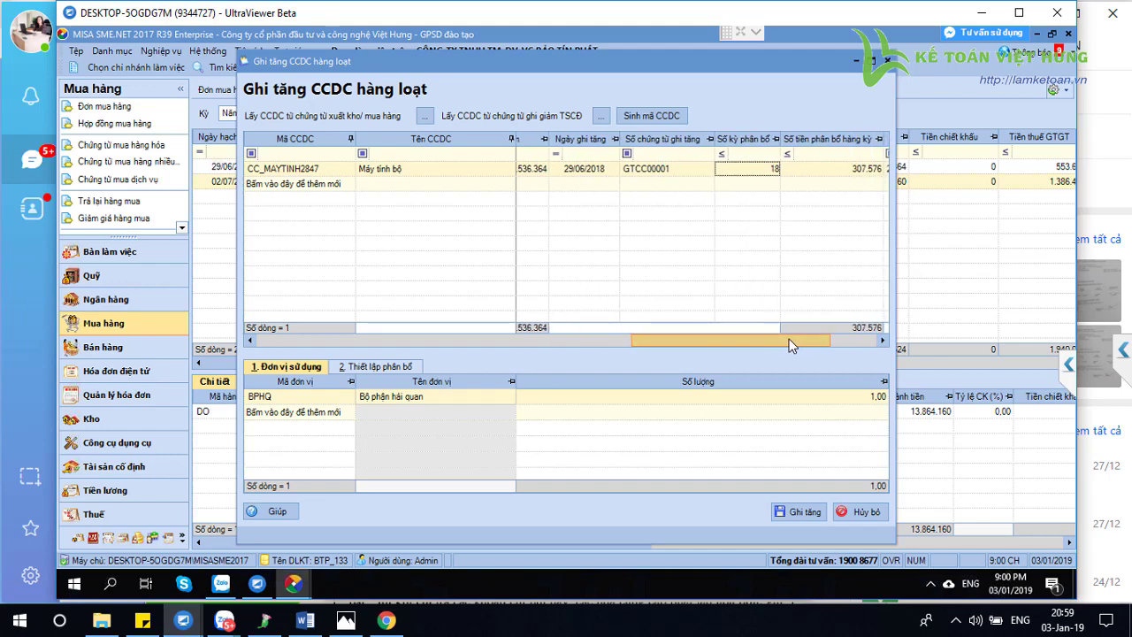
double_click(757, 171)
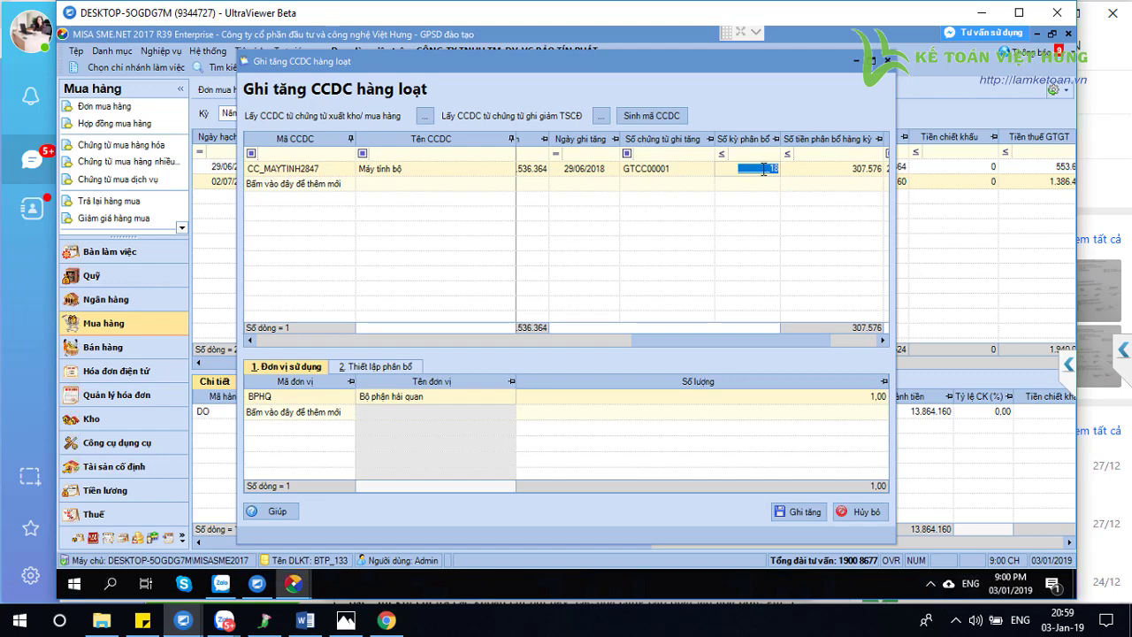
click(777, 168)
double_click(778, 168)
Highlight part of the CC_MAYTINH2847 tool code in the grid
click(283, 172)
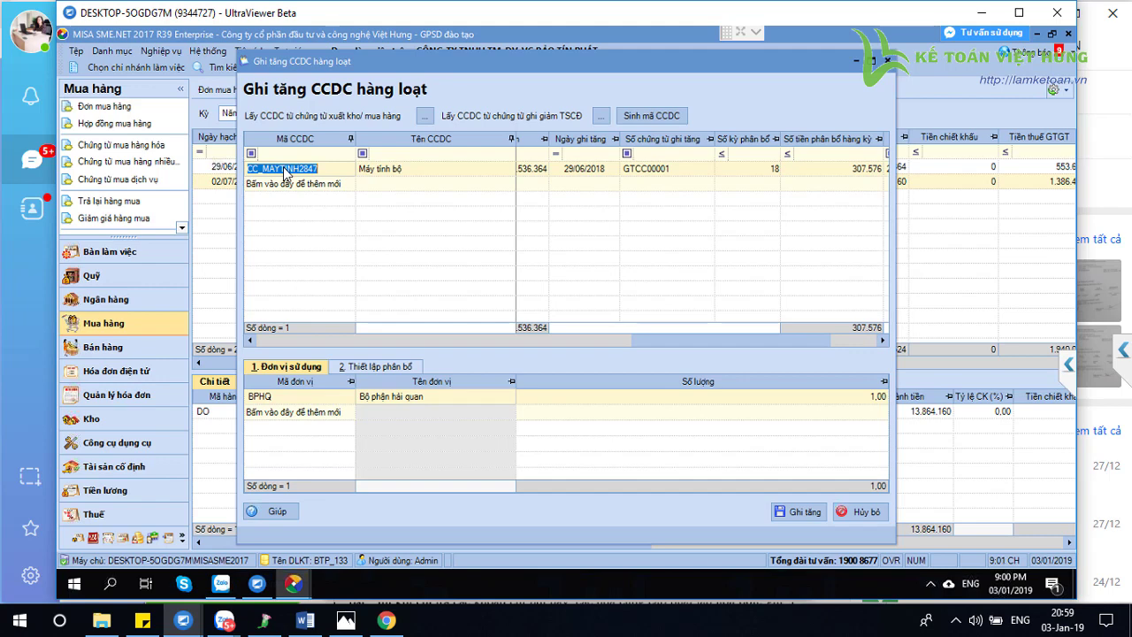
drag(284, 171, 260, 168)
click(260, 168)
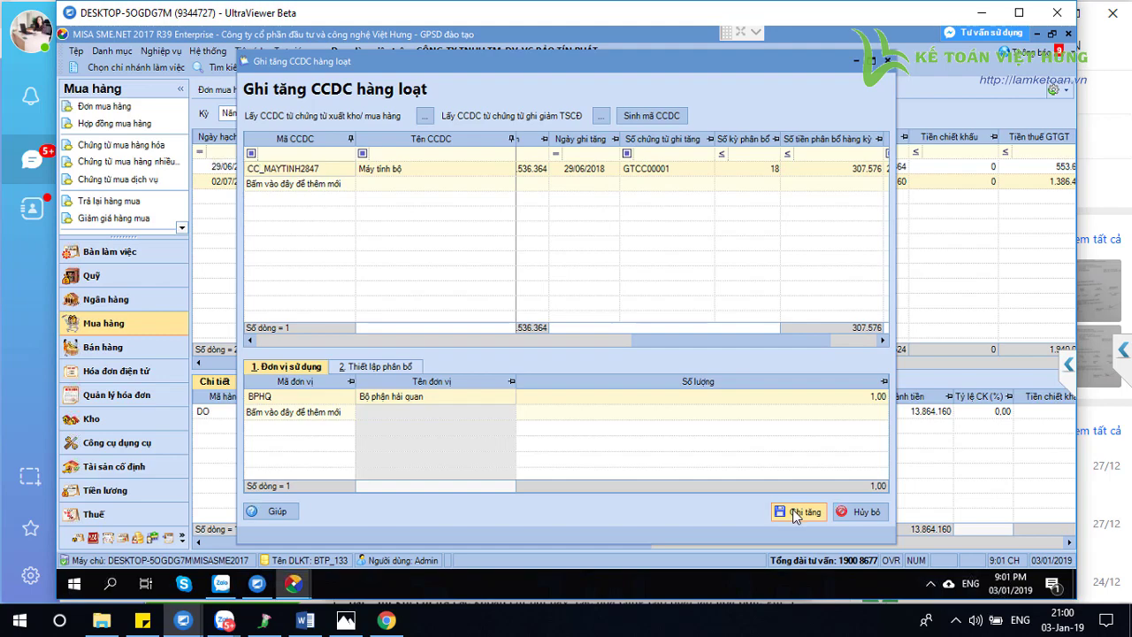
Save the laptop tool increase and open purchase voucher PC00002
click(794, 513)
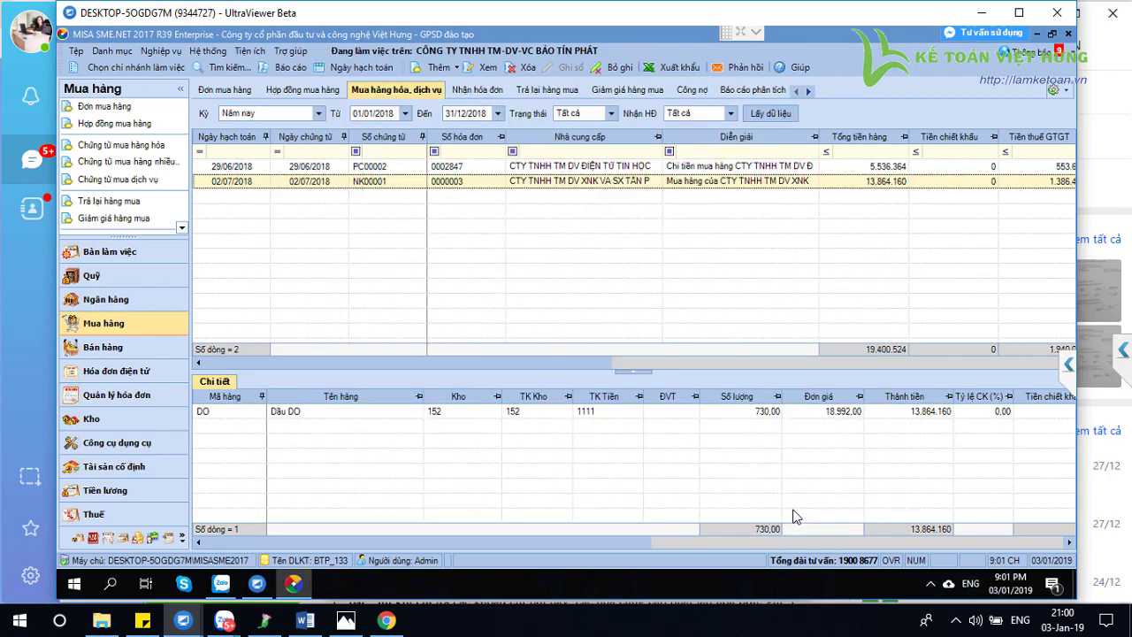
double_click(309, 166)
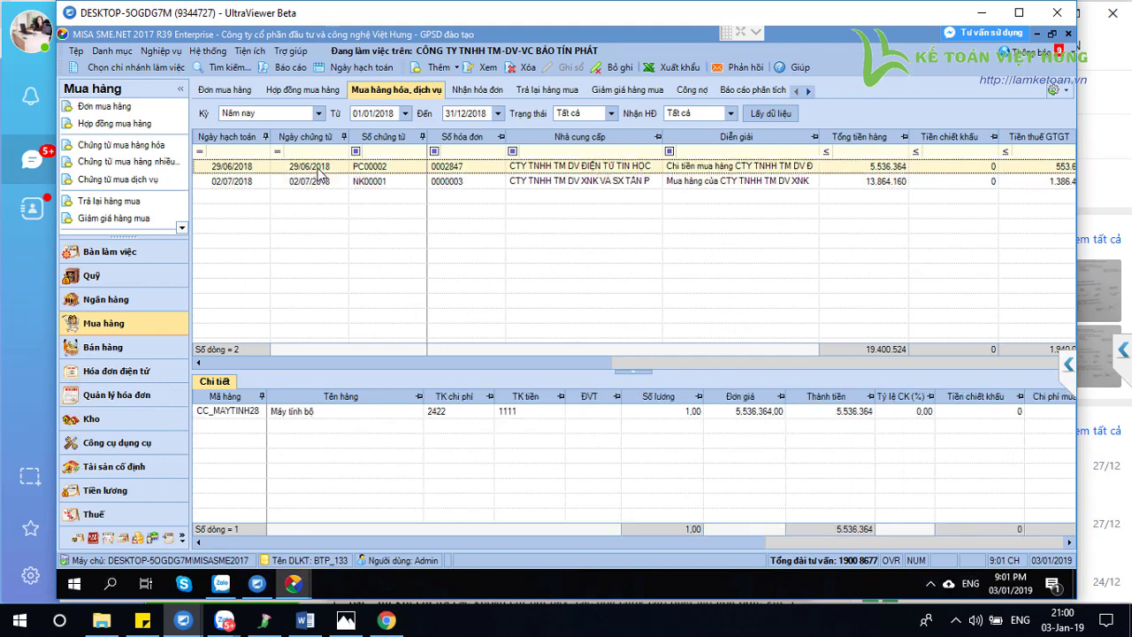
click(278, 353)
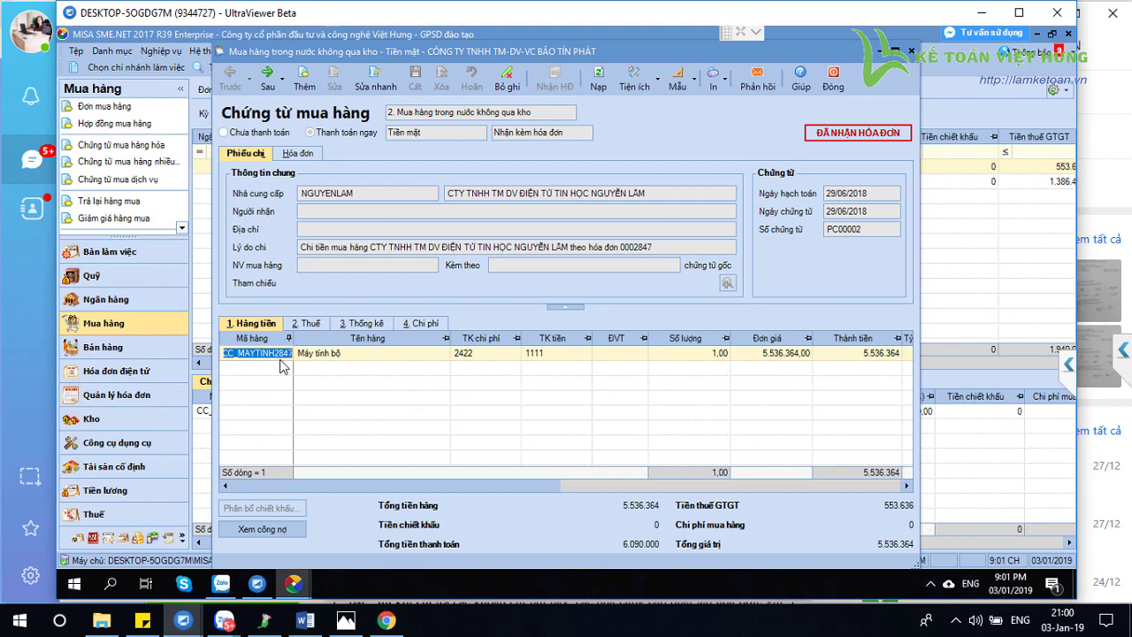
Highlight the digits 284 in the Máy tính bộ item code and open the catalog lists
click(278, 353)
drag(278, 353, 290, 356)
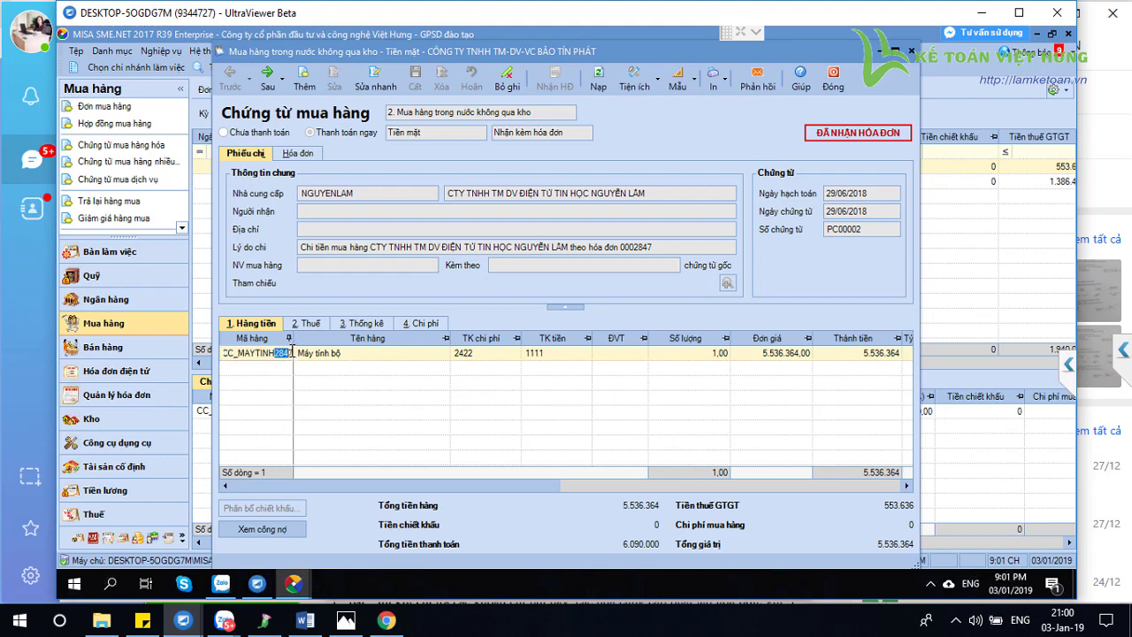
click(112, 51)
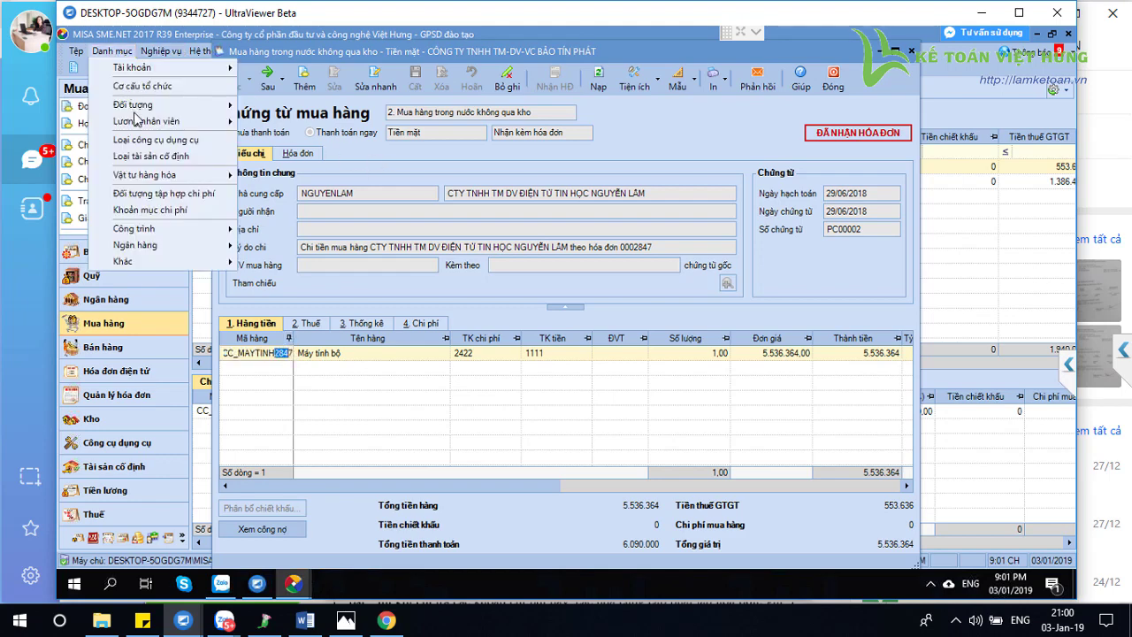
Open the Vật tư hàng hóa list, close voucher PC00002 and return to Mua hàng
mouse_move(158, 184)
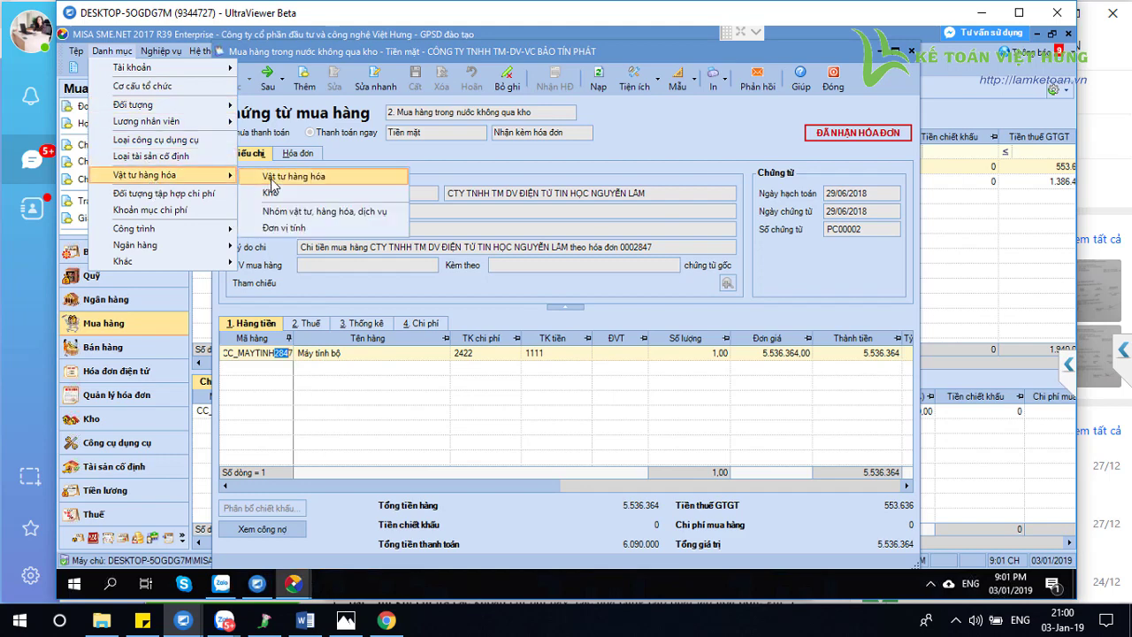
click(280, 176)
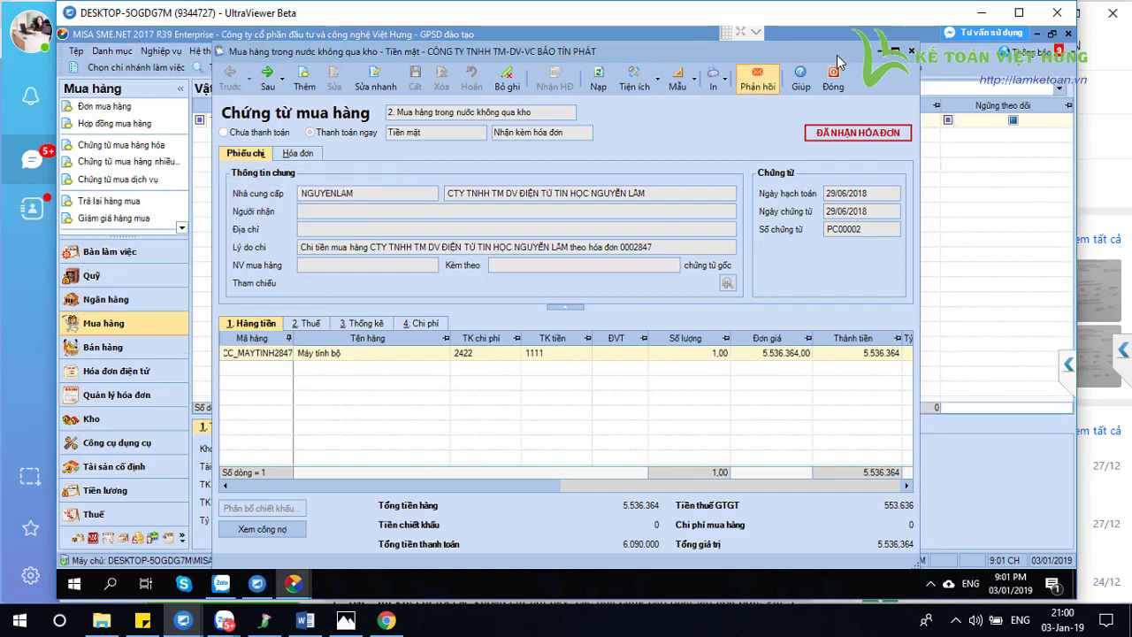
drag(879, 51, 882, 58)
click(914, 56)
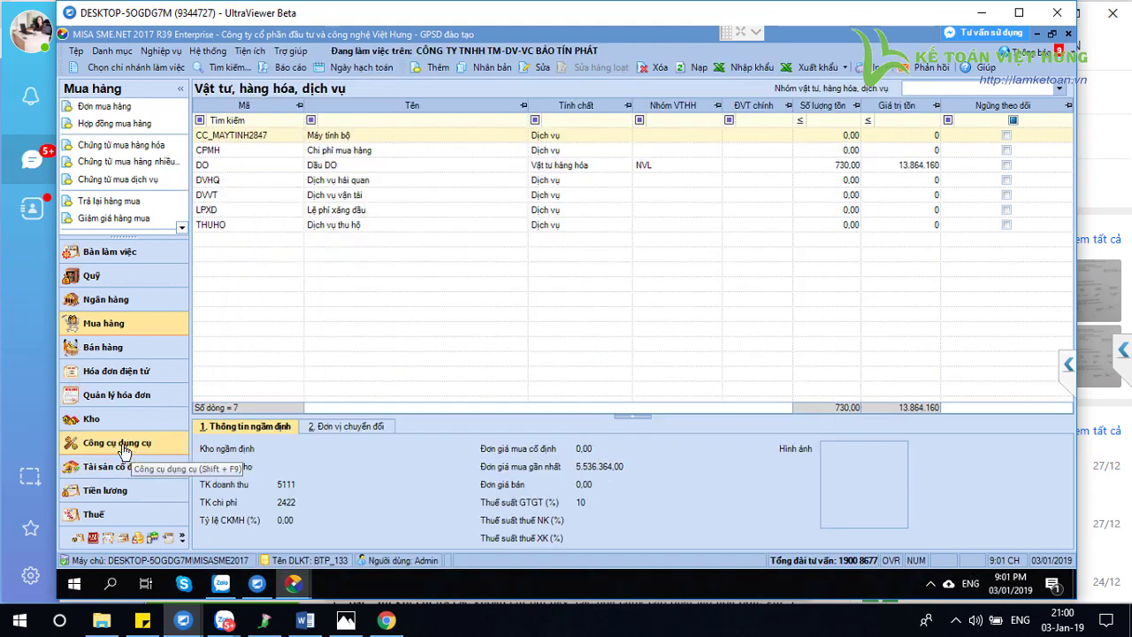
click(118, 327)
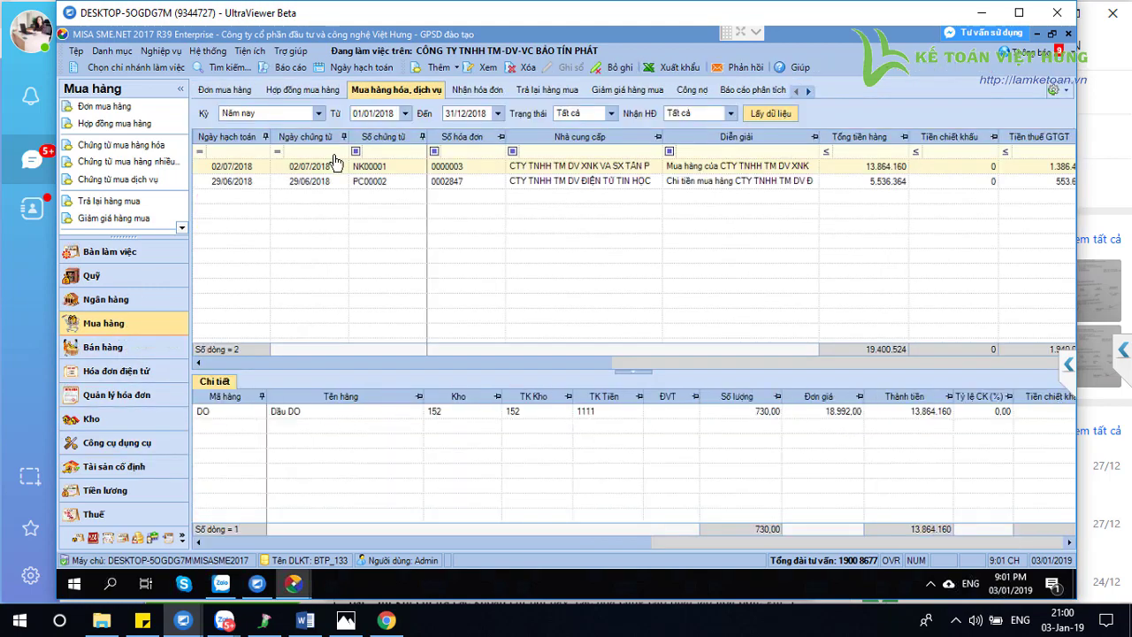
Load this year's Ghi tăng records in Công cụ dụng cụ with period Năm nay
click(105, 455)
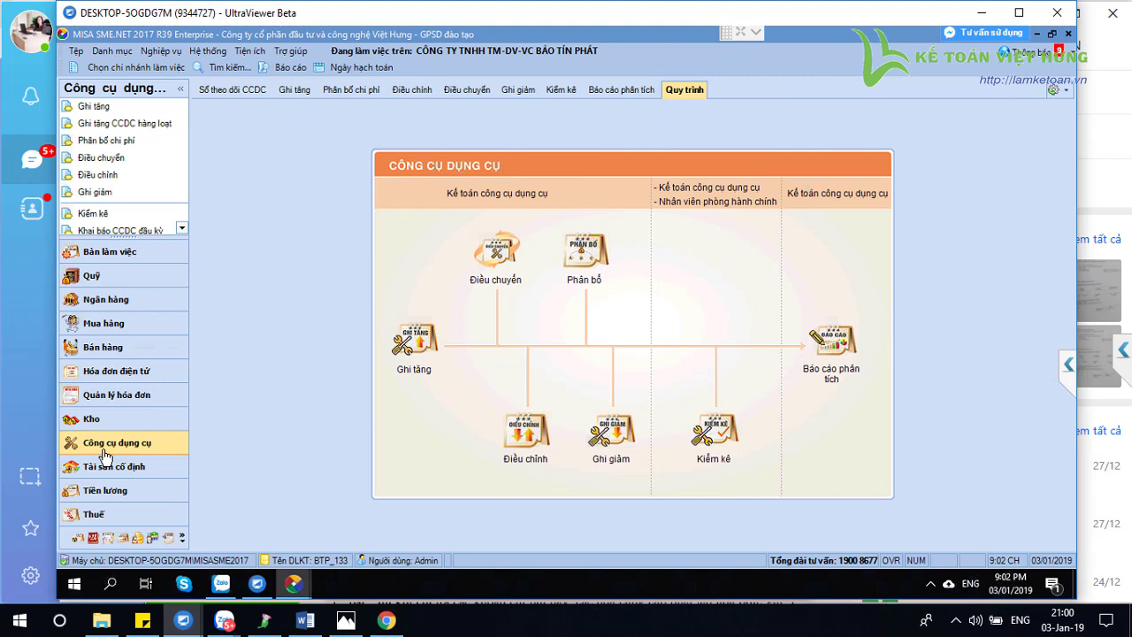
click(287, 91)
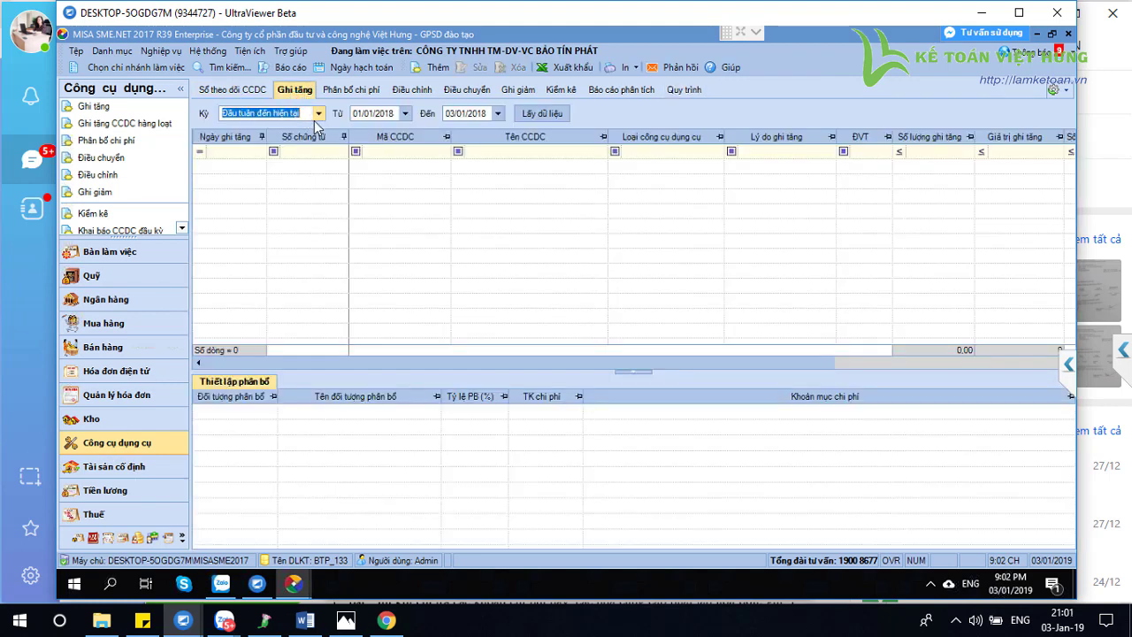
click(317, 114)
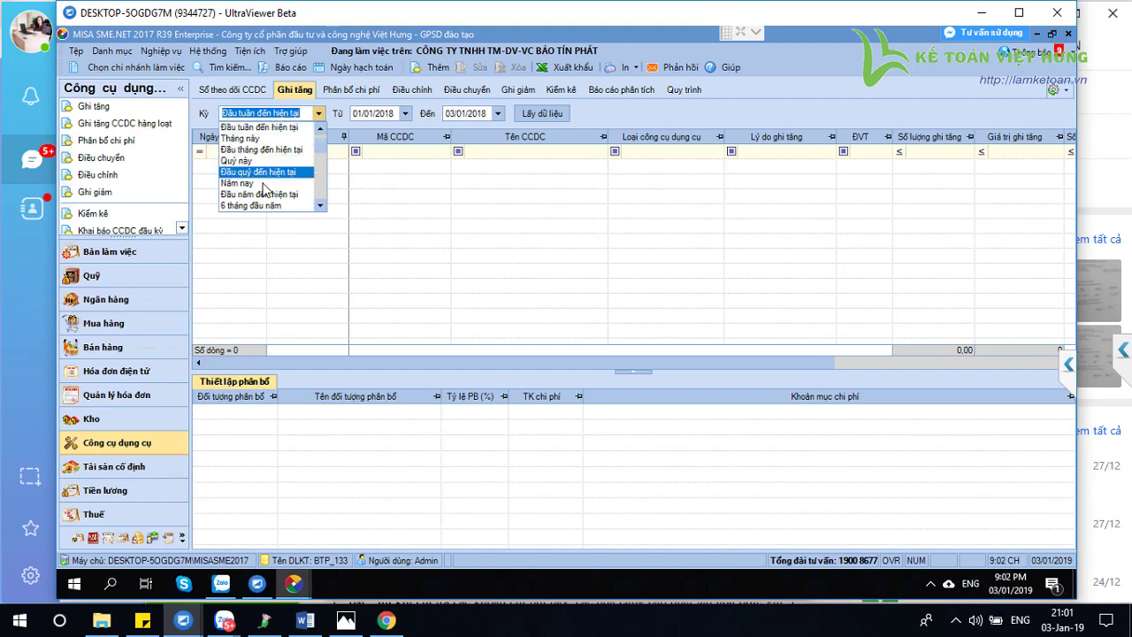
click(258, 183)
click(540, 113)
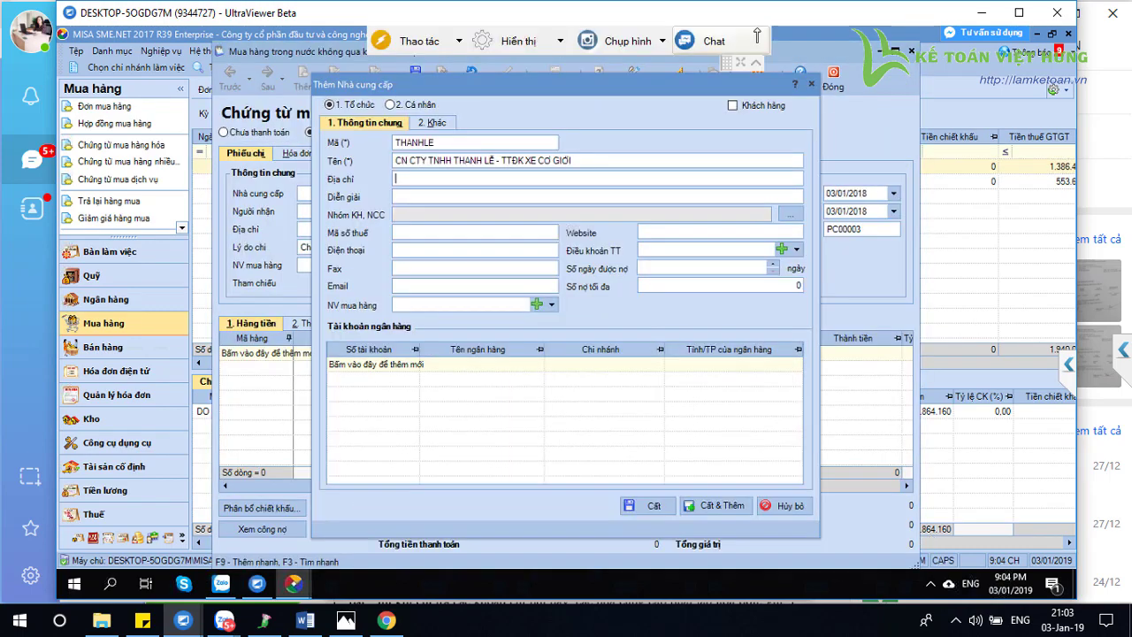
Enter supplier THANHLE's tax code, correct its last digit to 9, and save the supplier
click(396, 179)
key(Tab)
key(Tab)
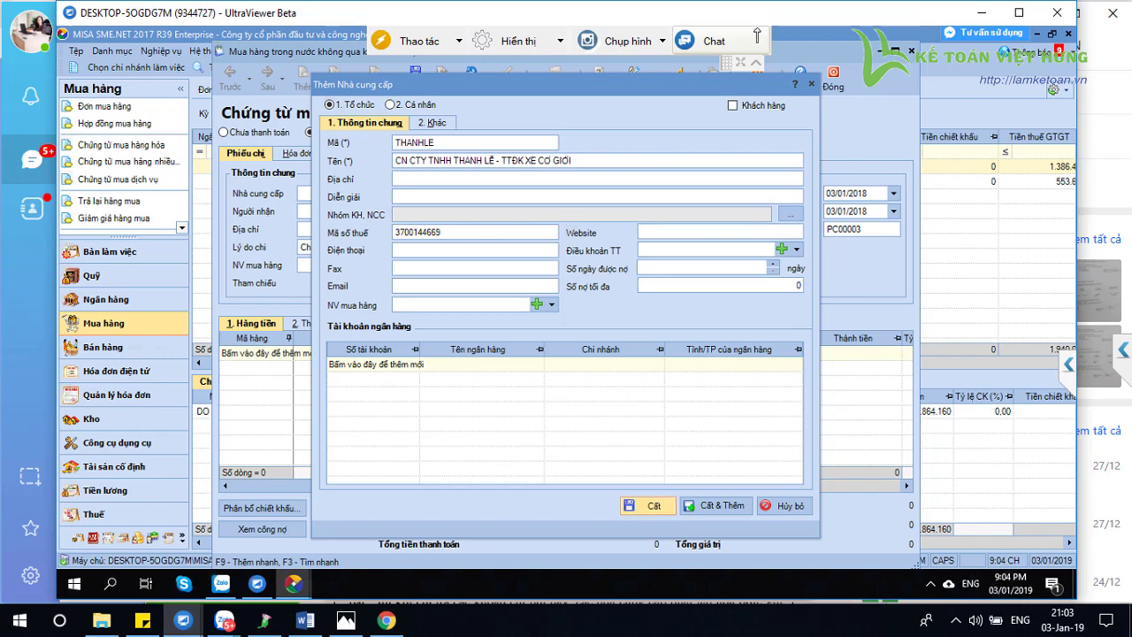
click(649, 506)
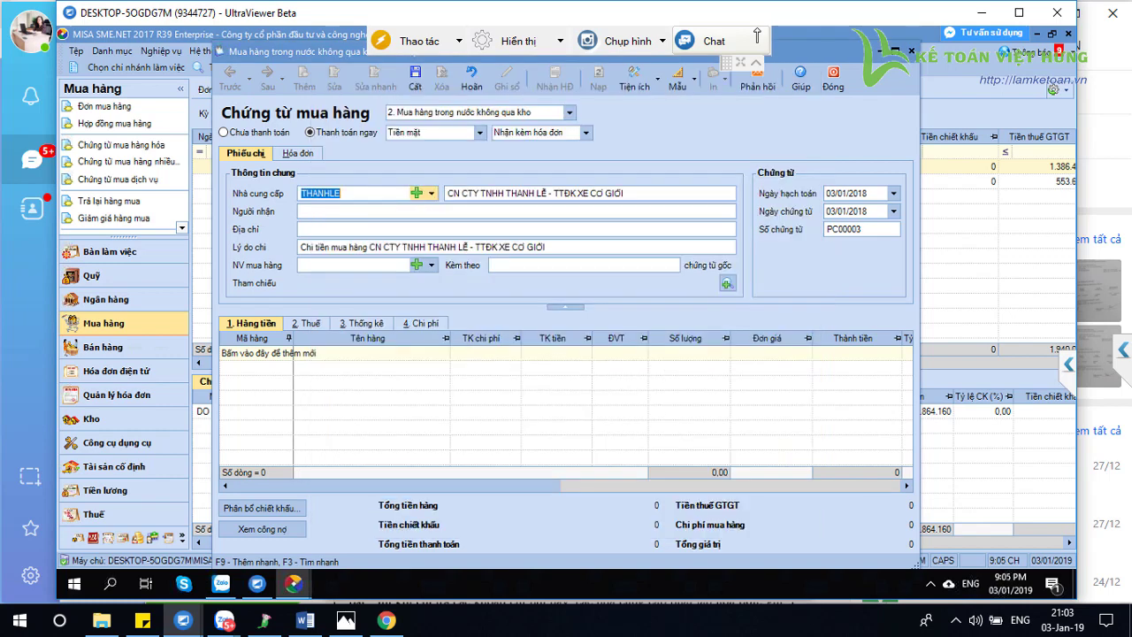
Set voucher PC00003's posting date (Ngày hạch toán) to 25/07/2018
click(301, 211)
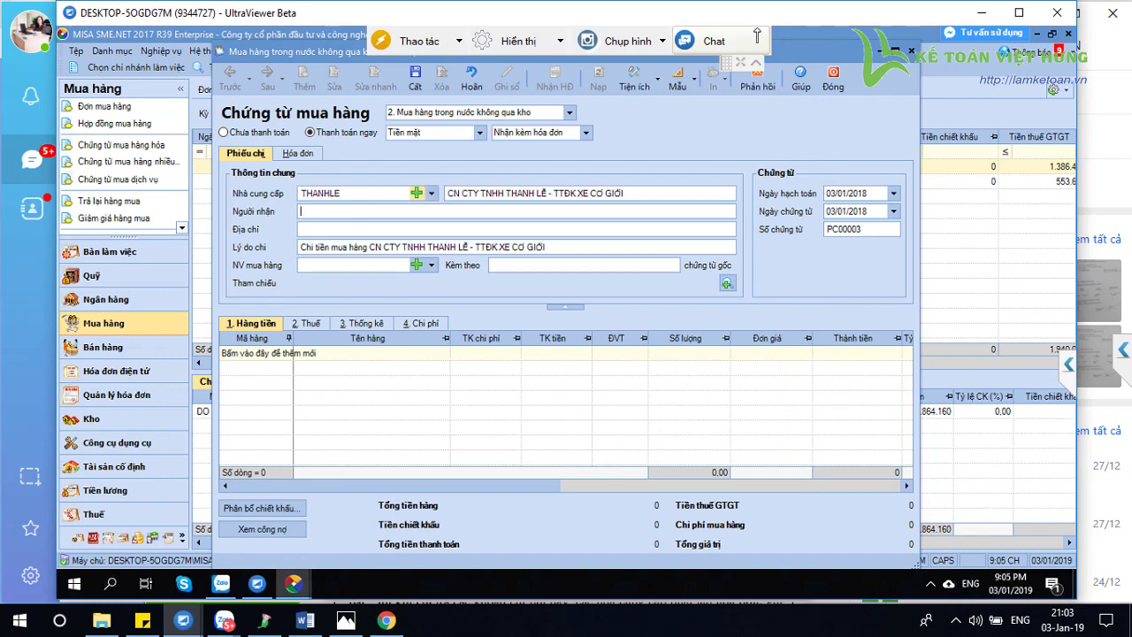
key(Tab)
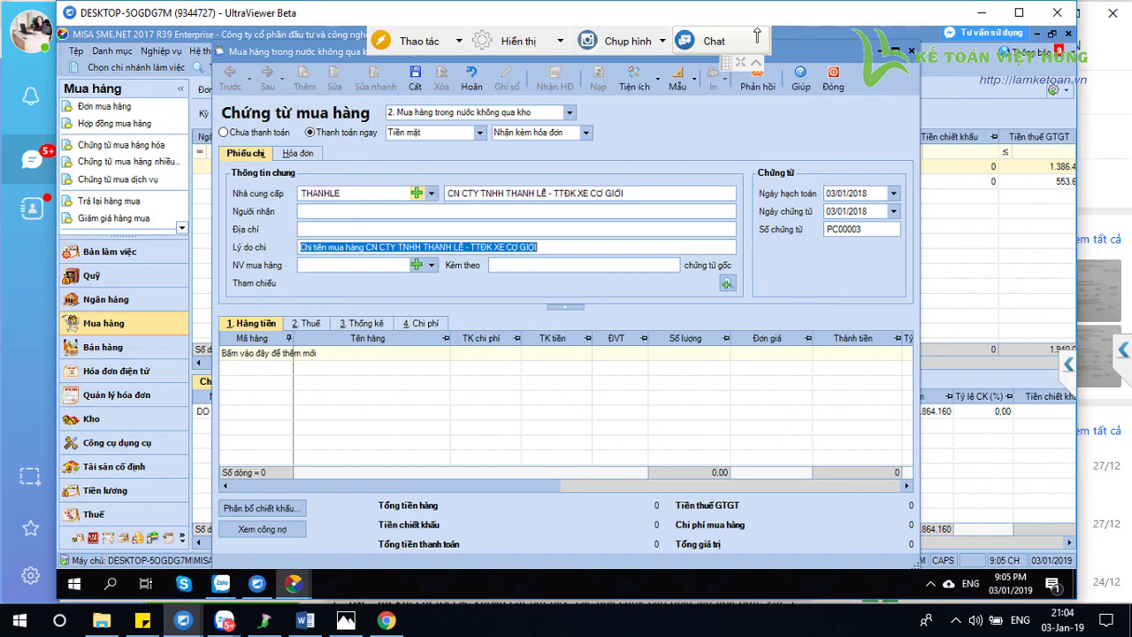
key(Tab)
click(847, 193)
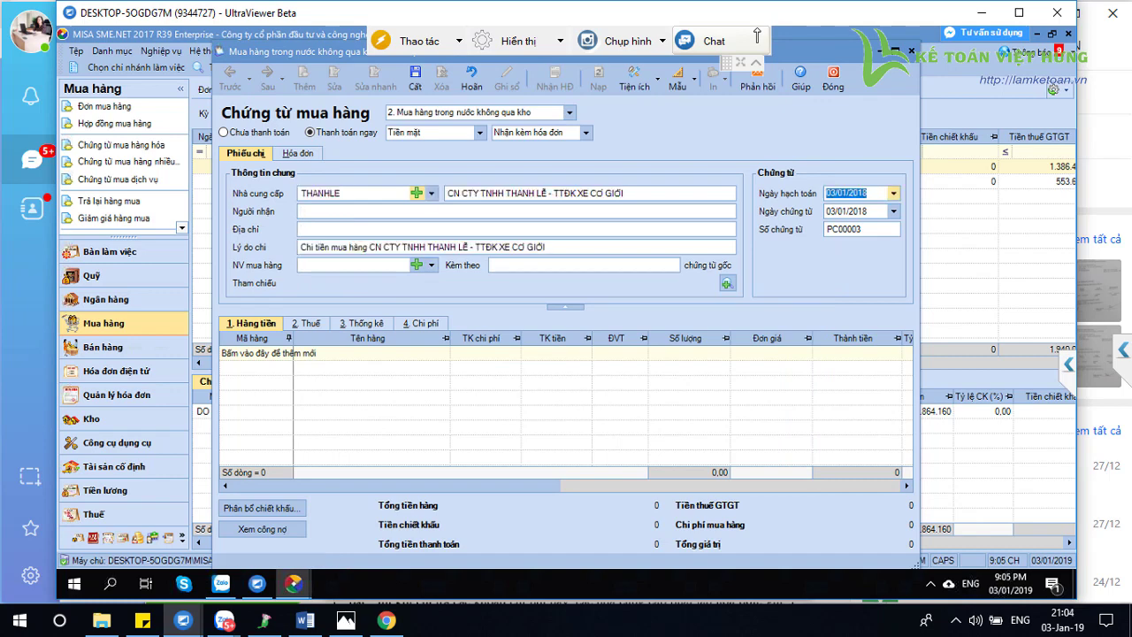
text(25/07/2018)
key(Tab)
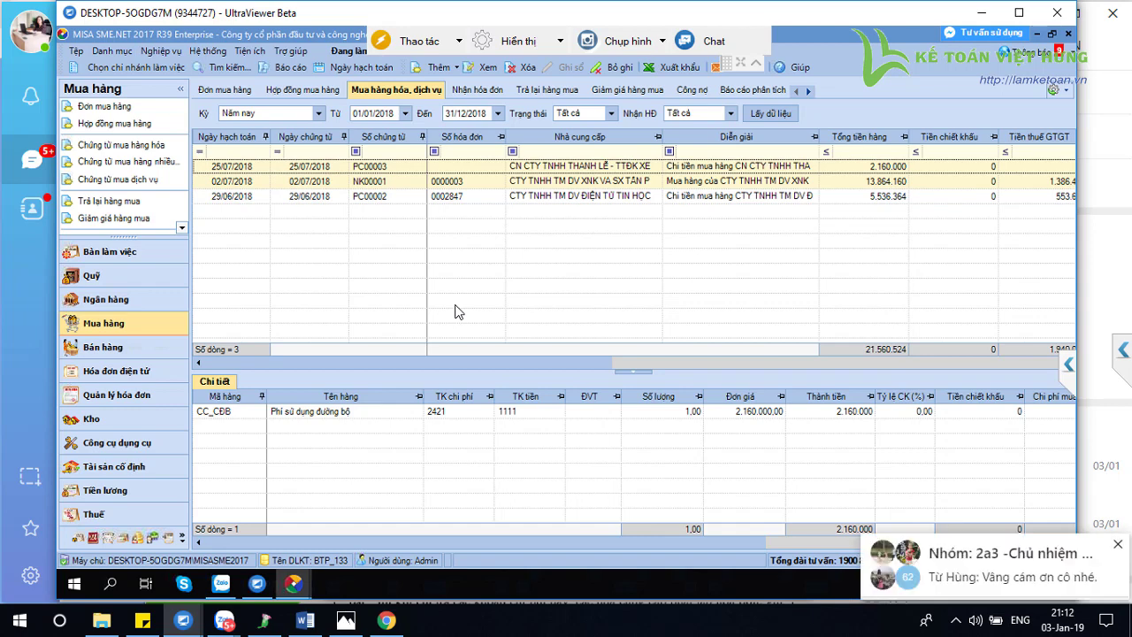
Generate and close the 2018 Bảng cân đối tài khoản (Mẫu quản trị) report, then go to Công cụ dụng cụ
click(1118, 546)
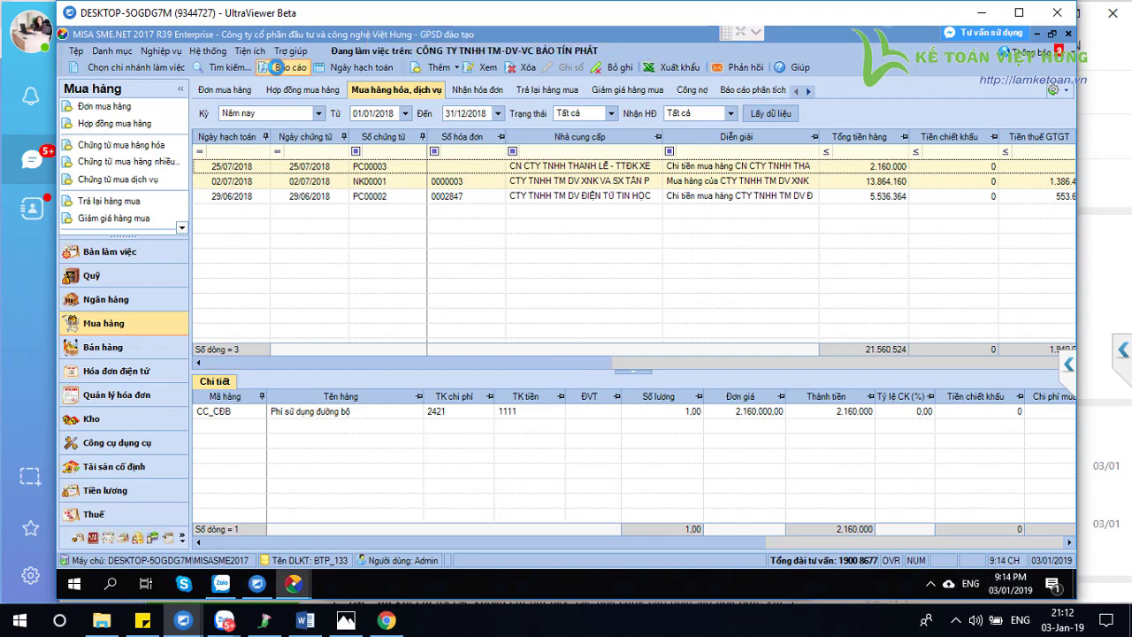
click(289, 69)
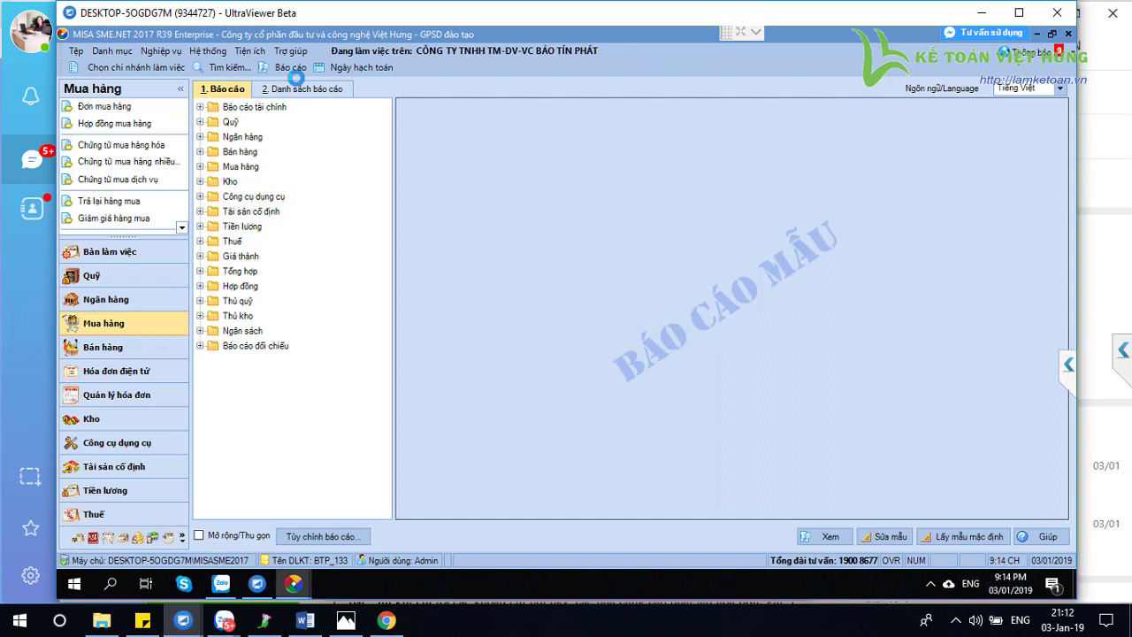
double_click(275, 108)
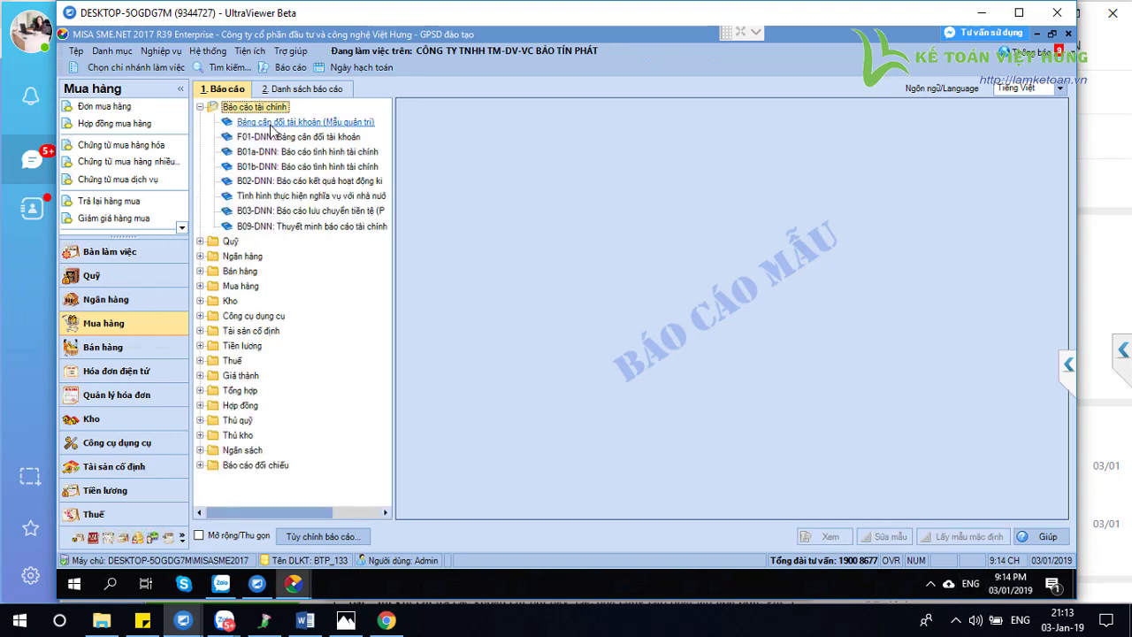
double_click(272, 129)
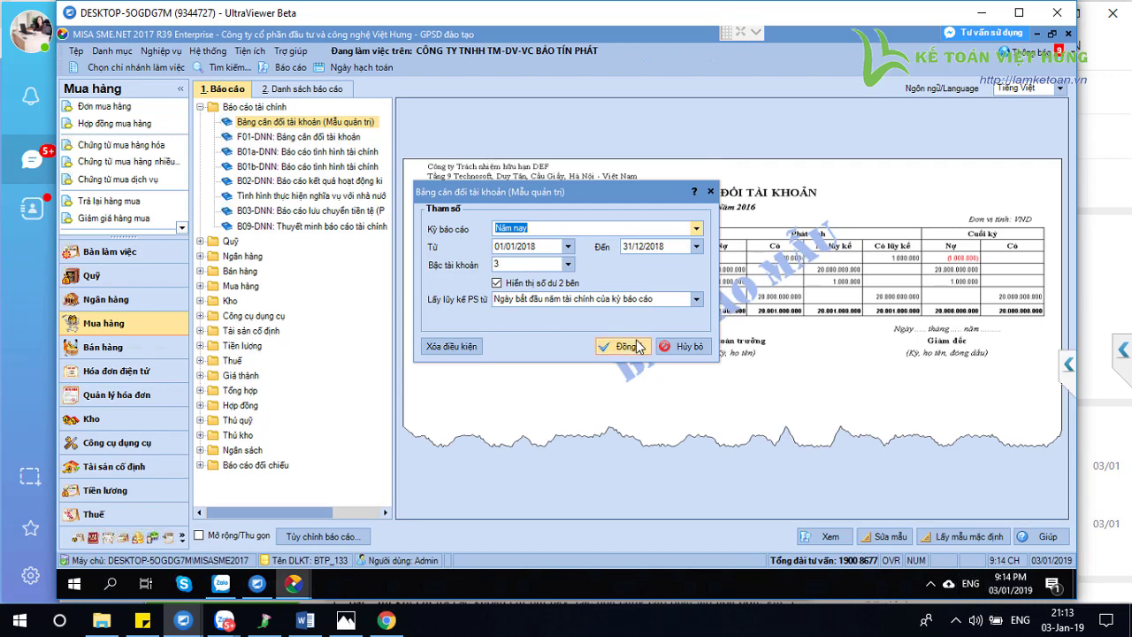
click(635, 346)
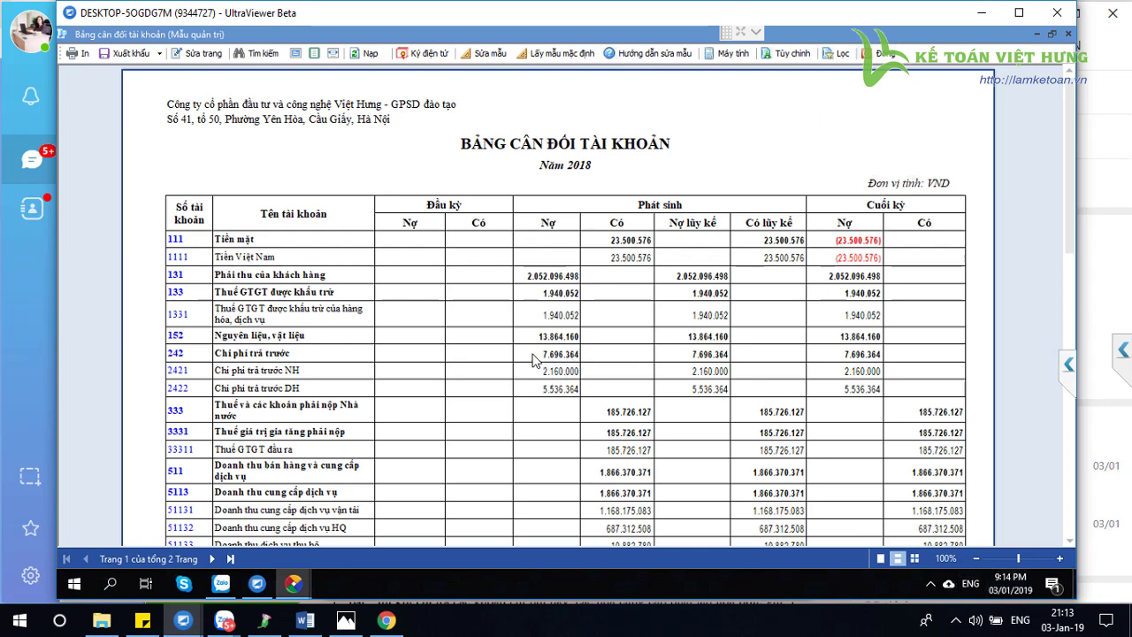
click(885, 54)
click(117, 442)
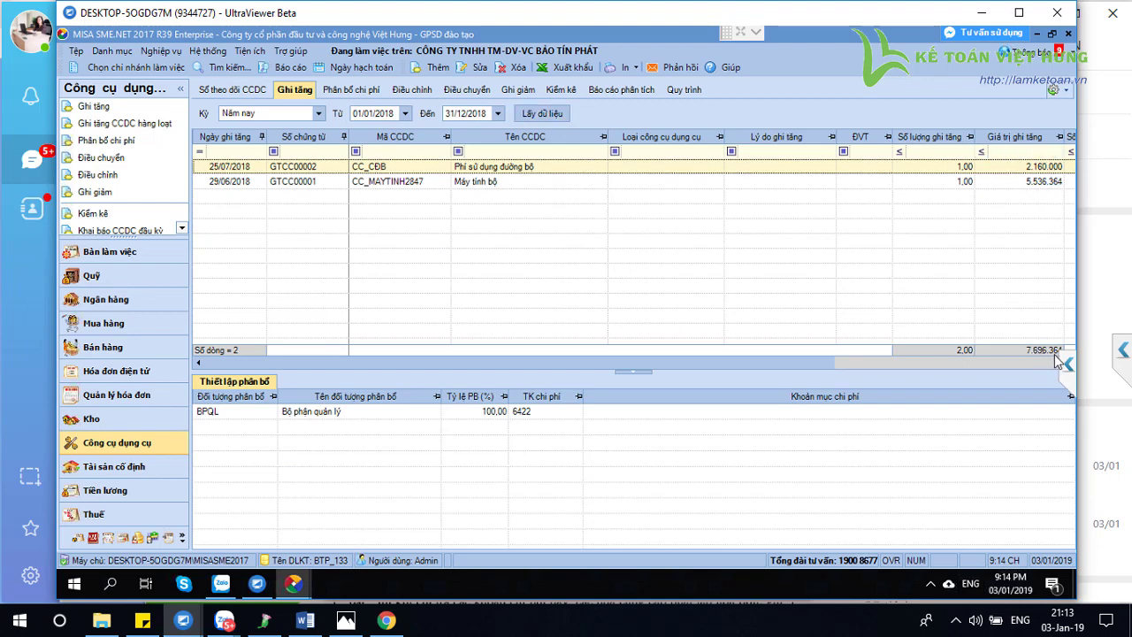
Select the 29/06/2018 computer increase, then start Ghi tăng CCDC hàng loạt from Nghiệp vụ
click(382, 183)
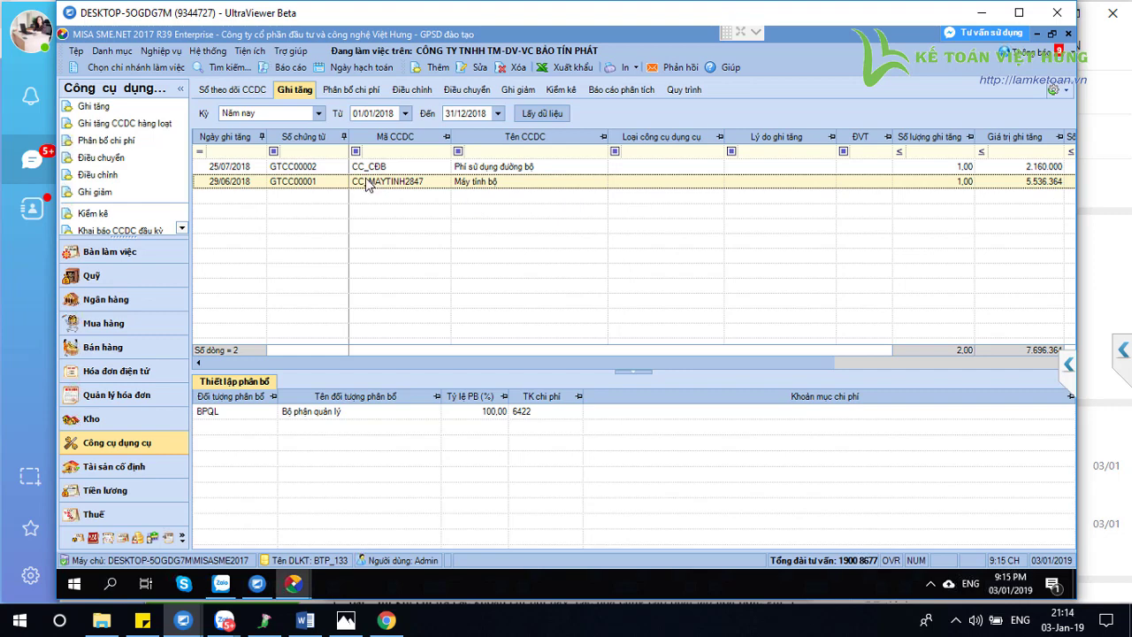
click(165, 52)
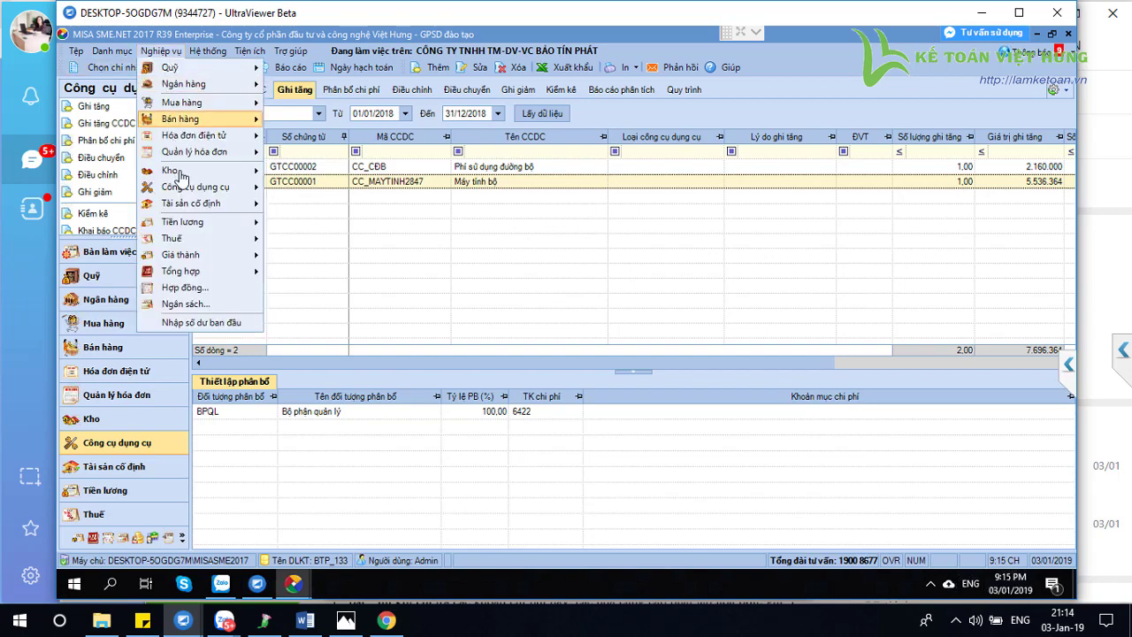
mouse_move(186, 188)
click(329, 206)
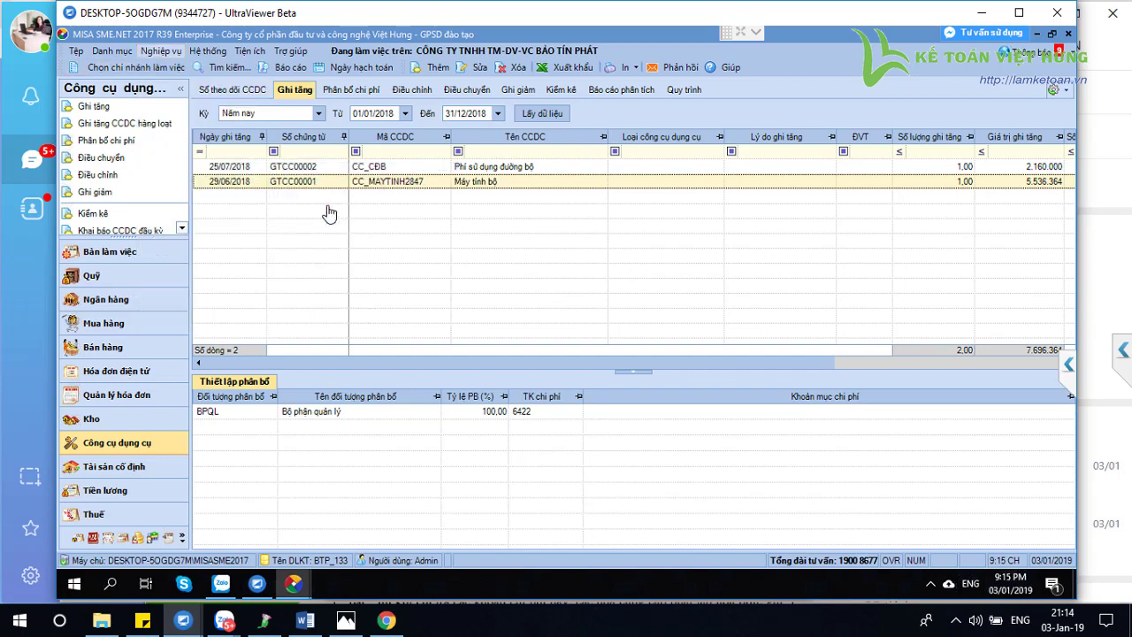
click(425, 116)
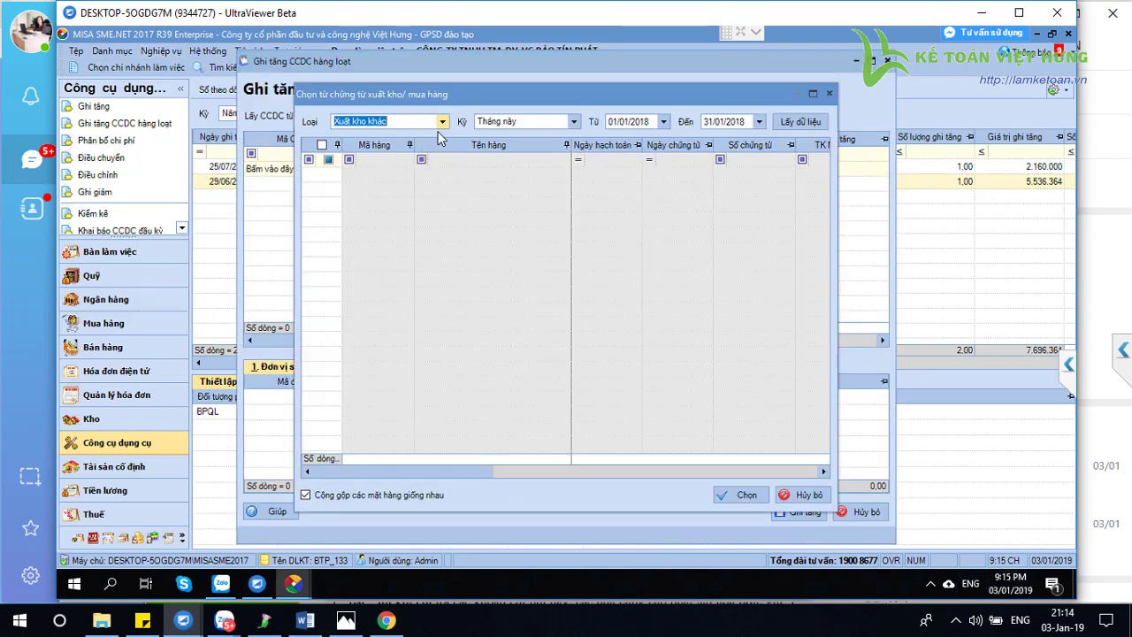
click(442, 121)
click(380, 147)
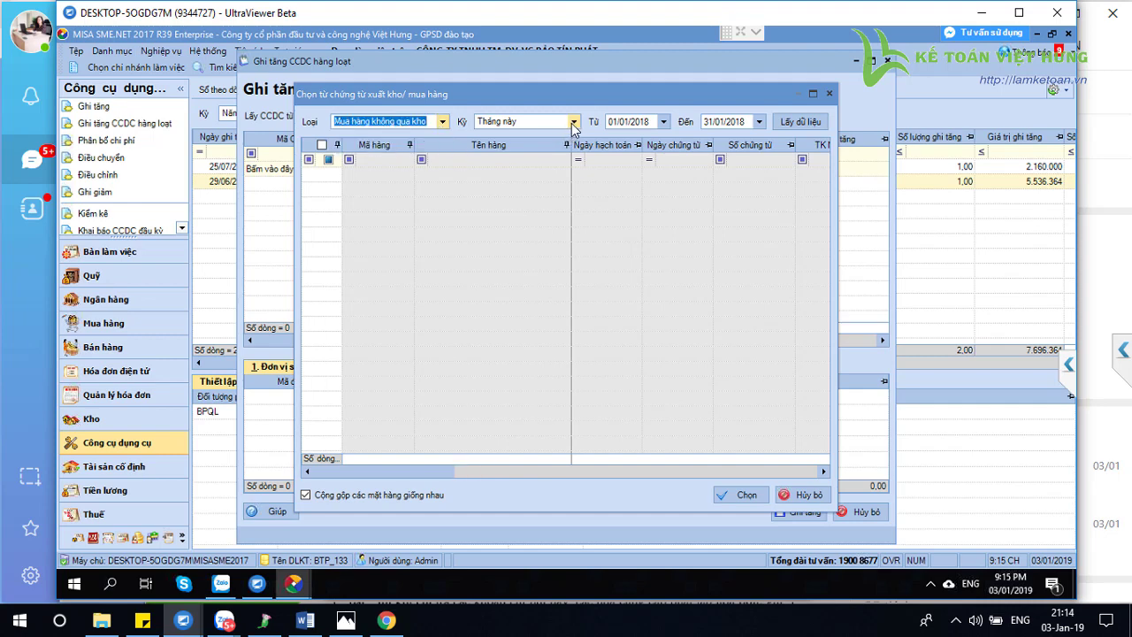
click(573, 121)
click(520, 186)
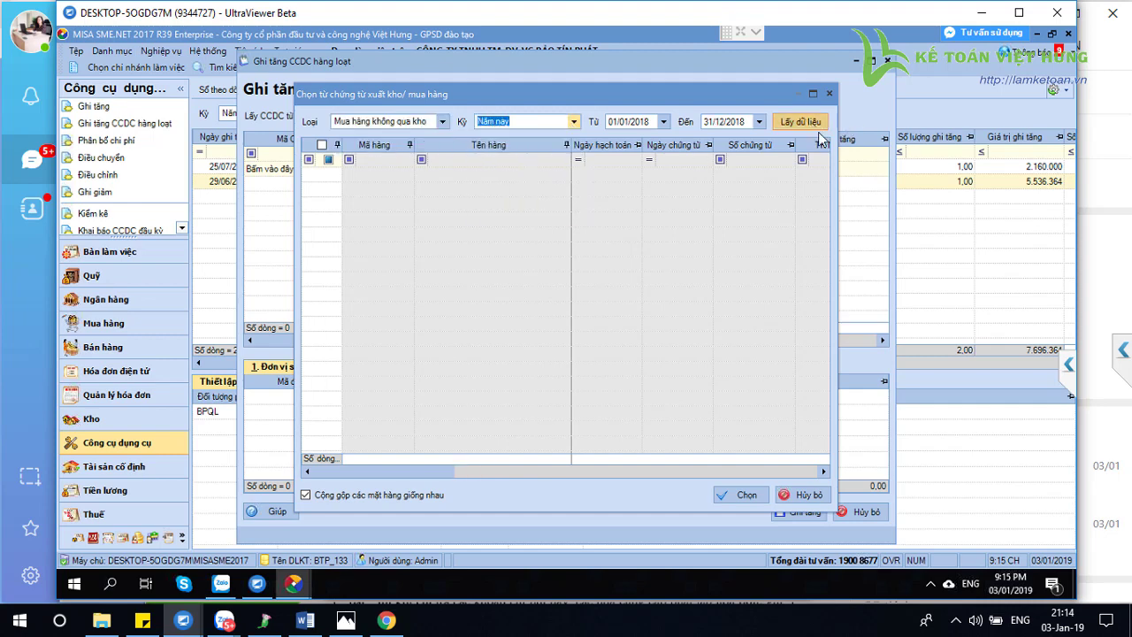
click(801, 121)
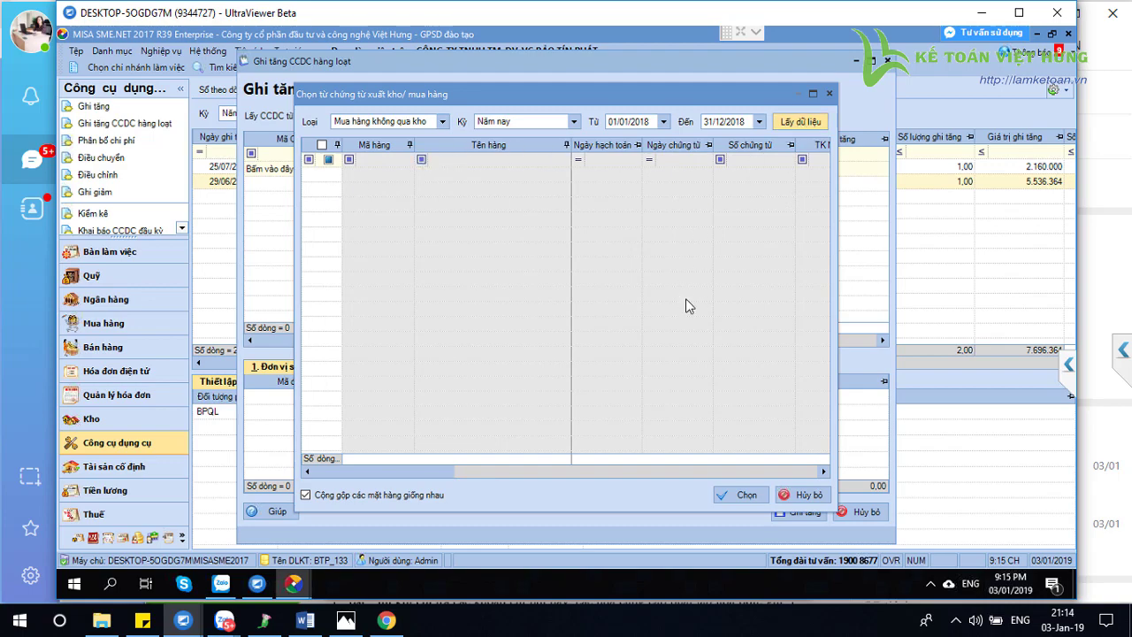
key(Escape)
key(Escape)
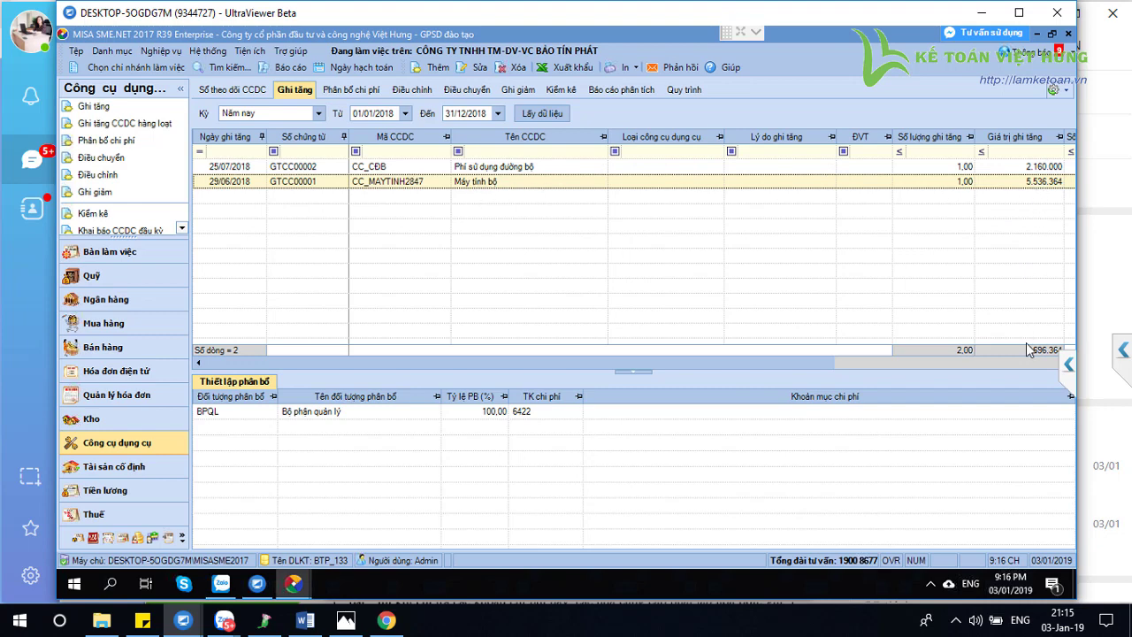
click(159, 52)
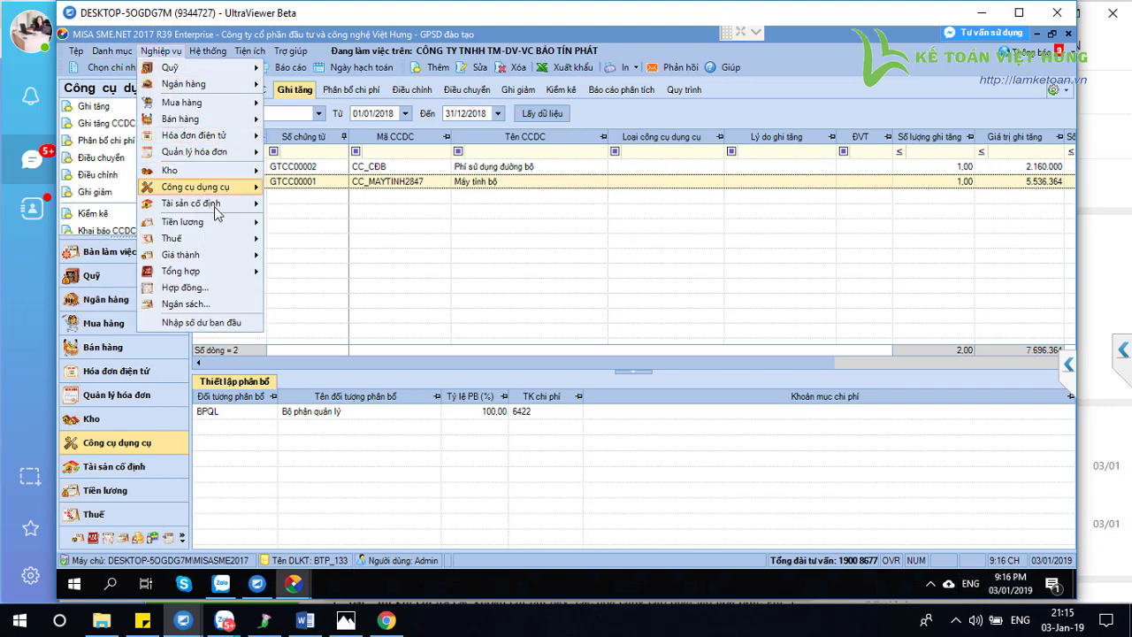
mouse_move(223, 201)
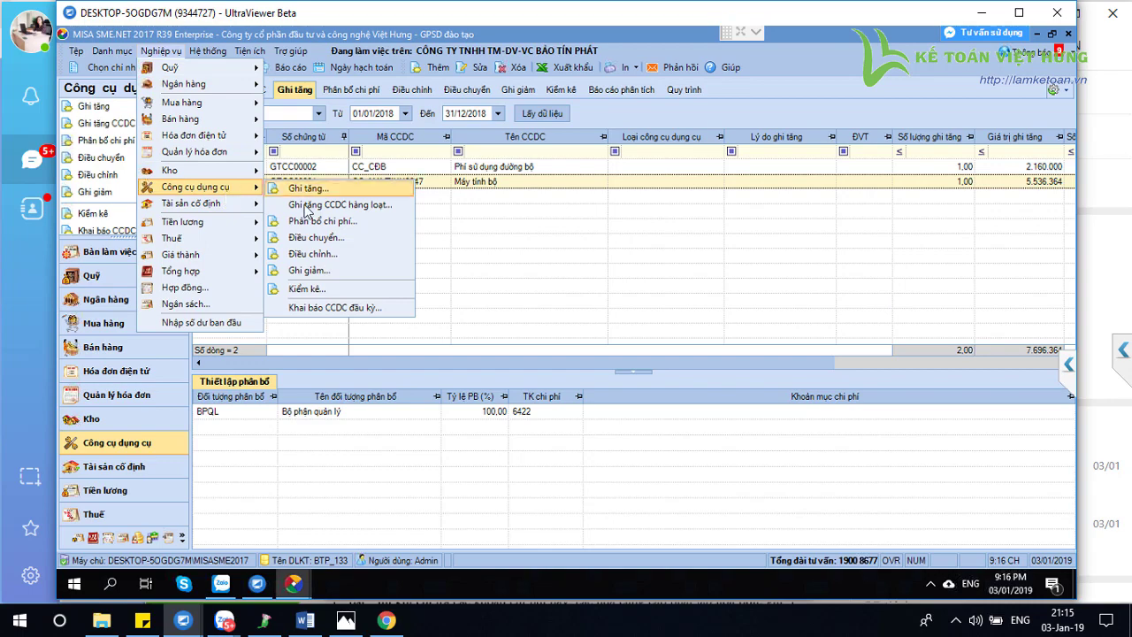
click(309, 205)
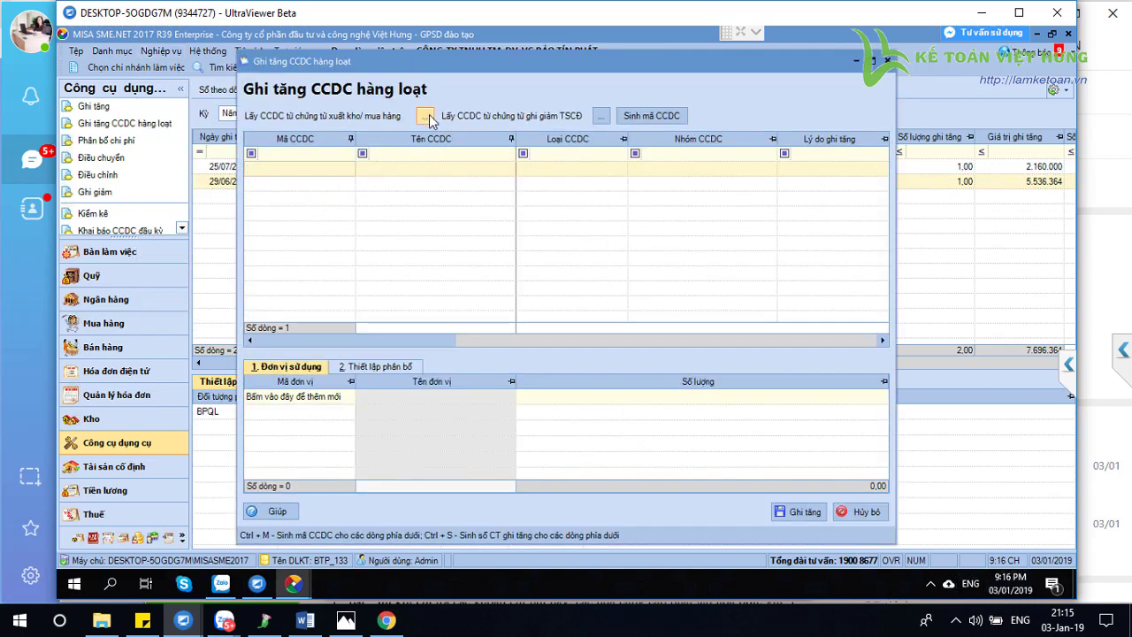
click(430, 114)
click(442, 122)
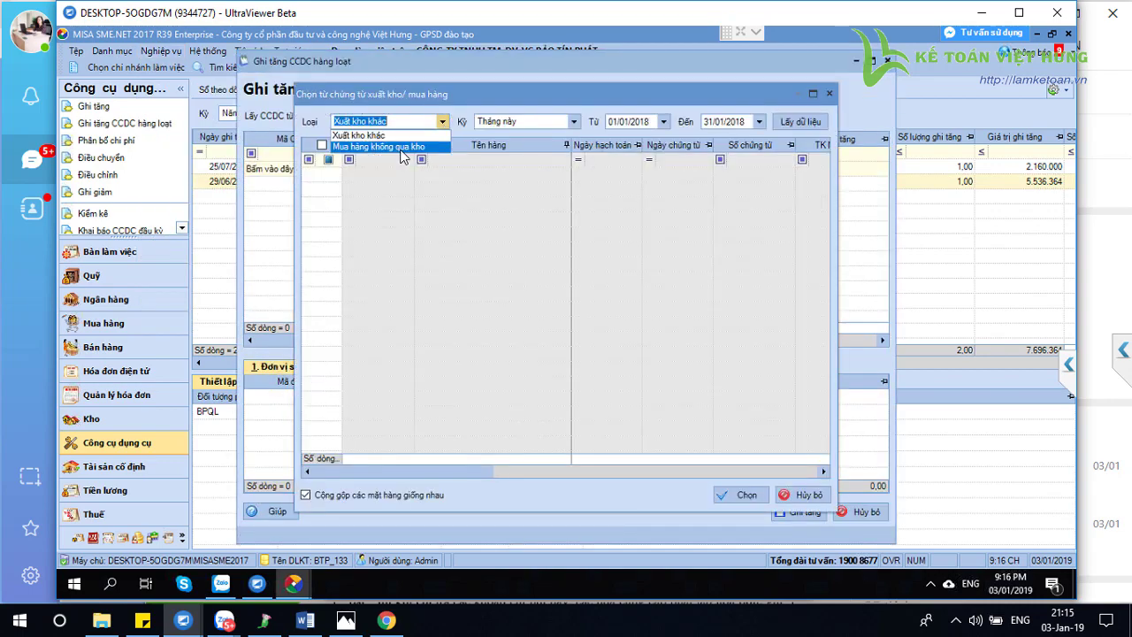
click(402, 149)
click(574, 121)
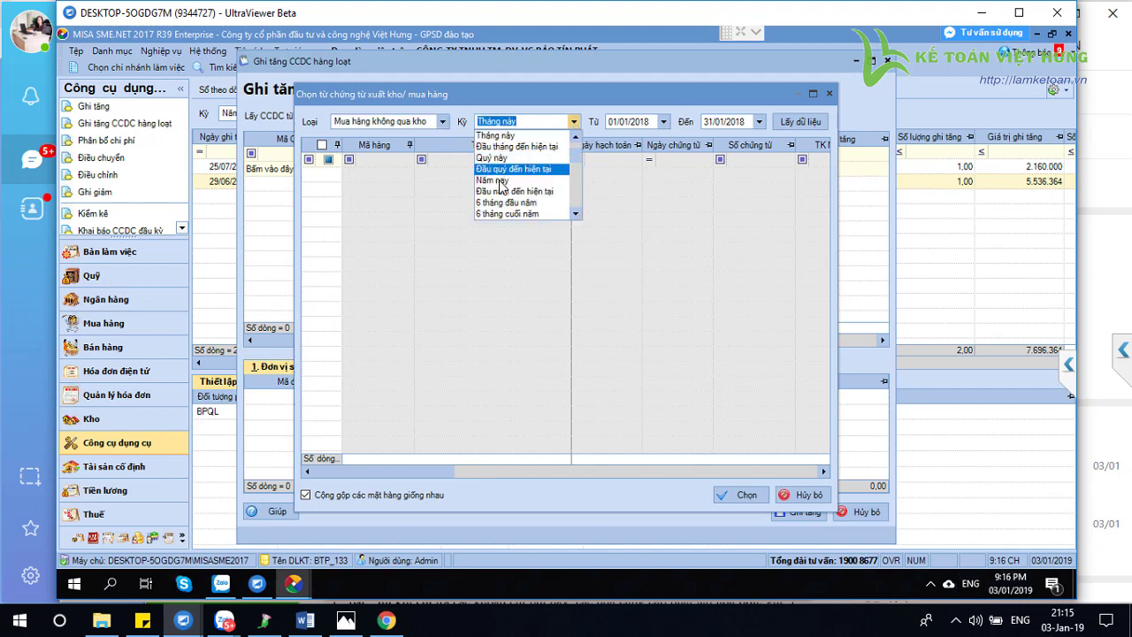
click(517, 180)
click(782, 126)
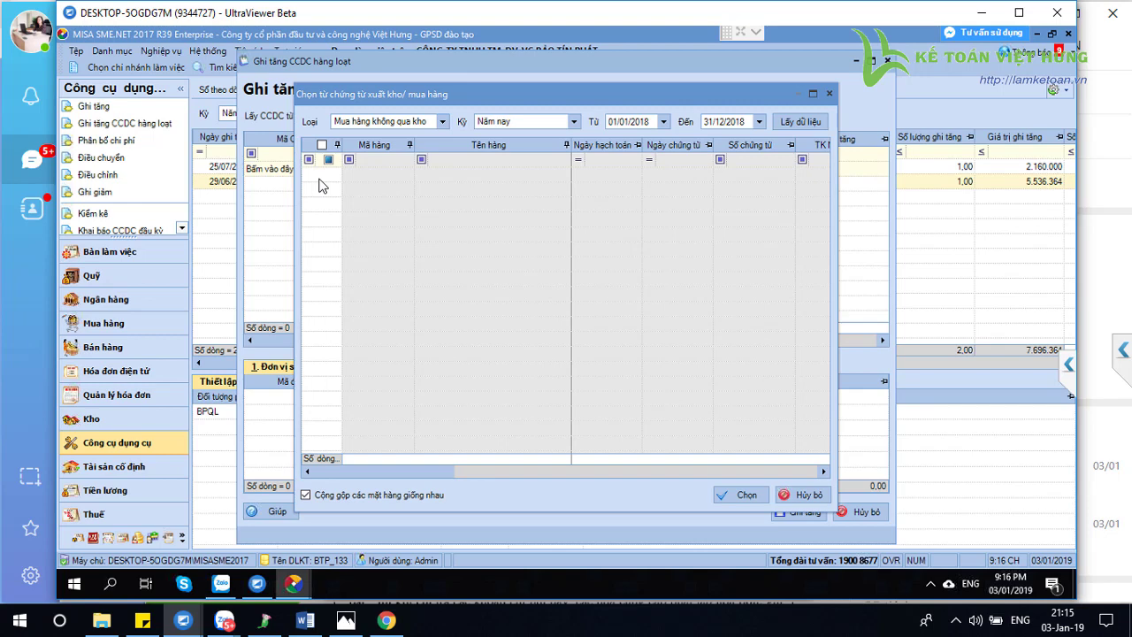
click(807, 496)
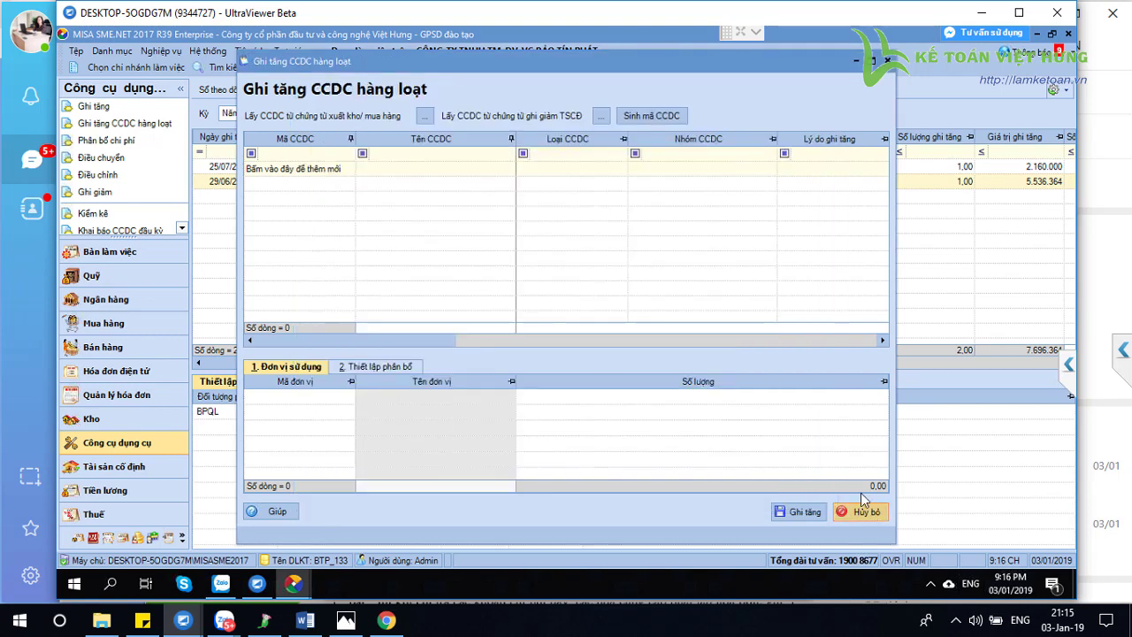
click(862, 511)
click(372, 168)
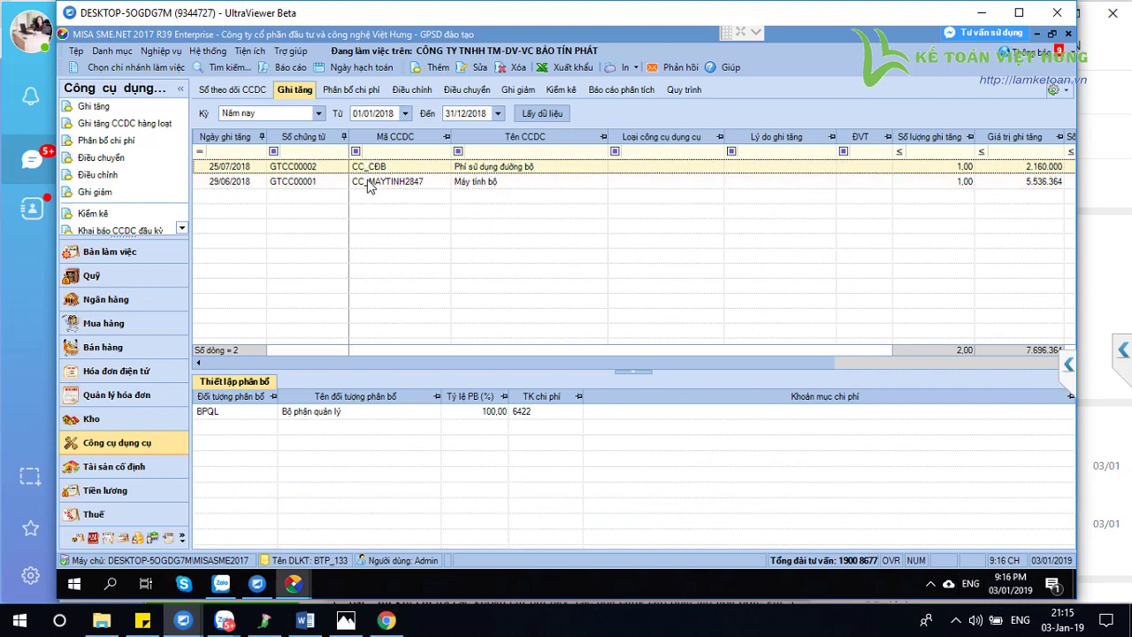
click(370, 181)
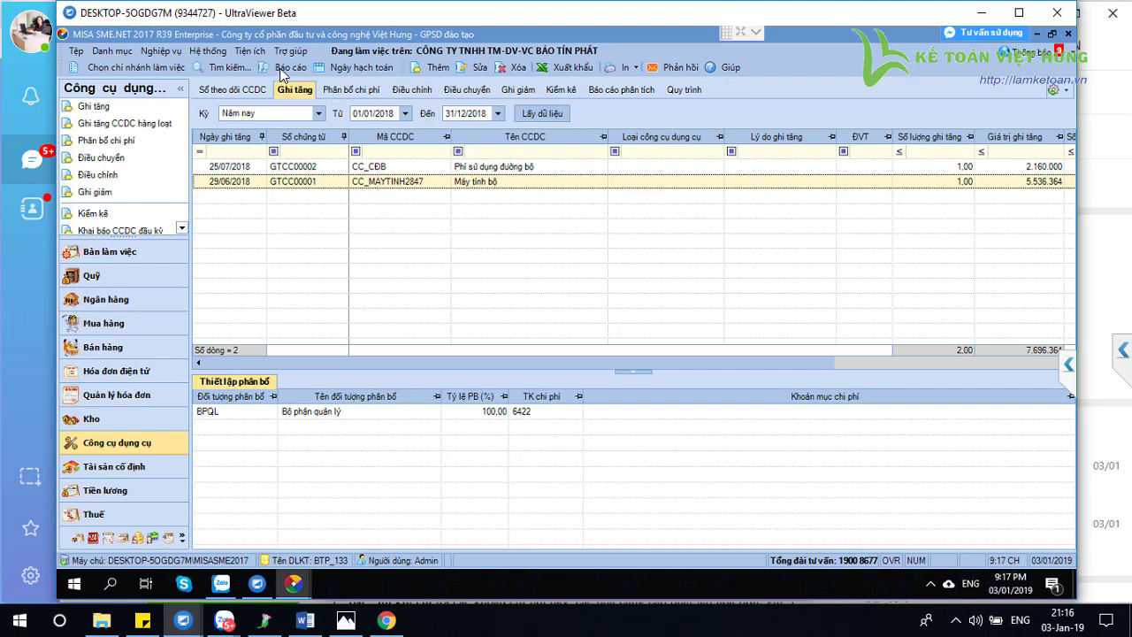
Run Bảng cân đối tài khoản (Mẫu quản trị) from Báo cáo for the Năm nay period
click(289, 67)
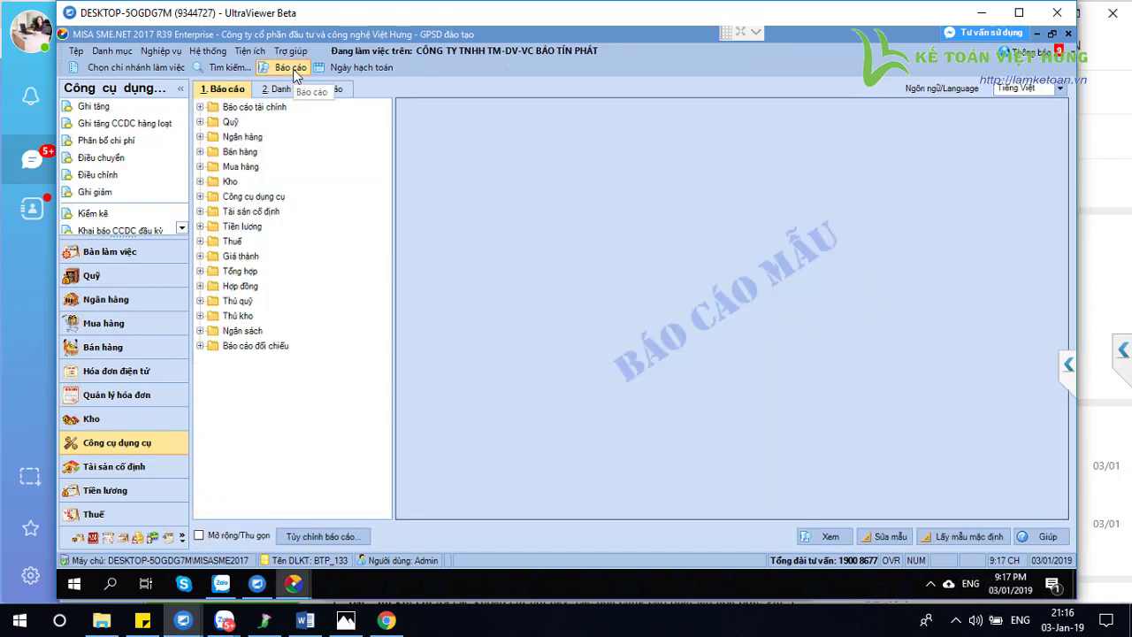
double_click(273, 107)
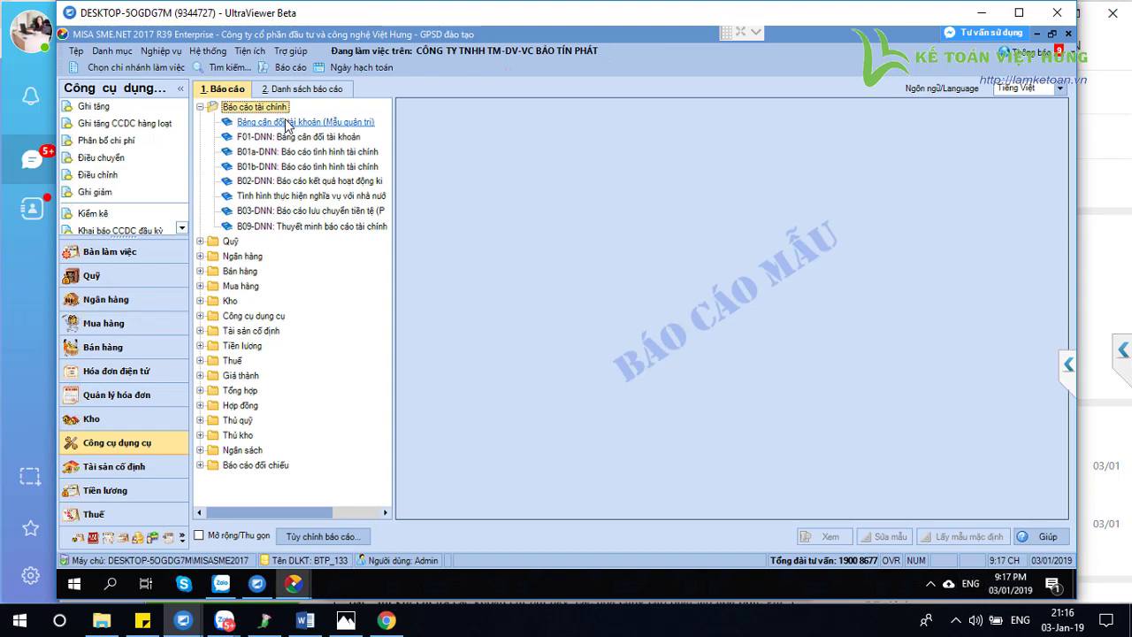
double_click(285, 123)
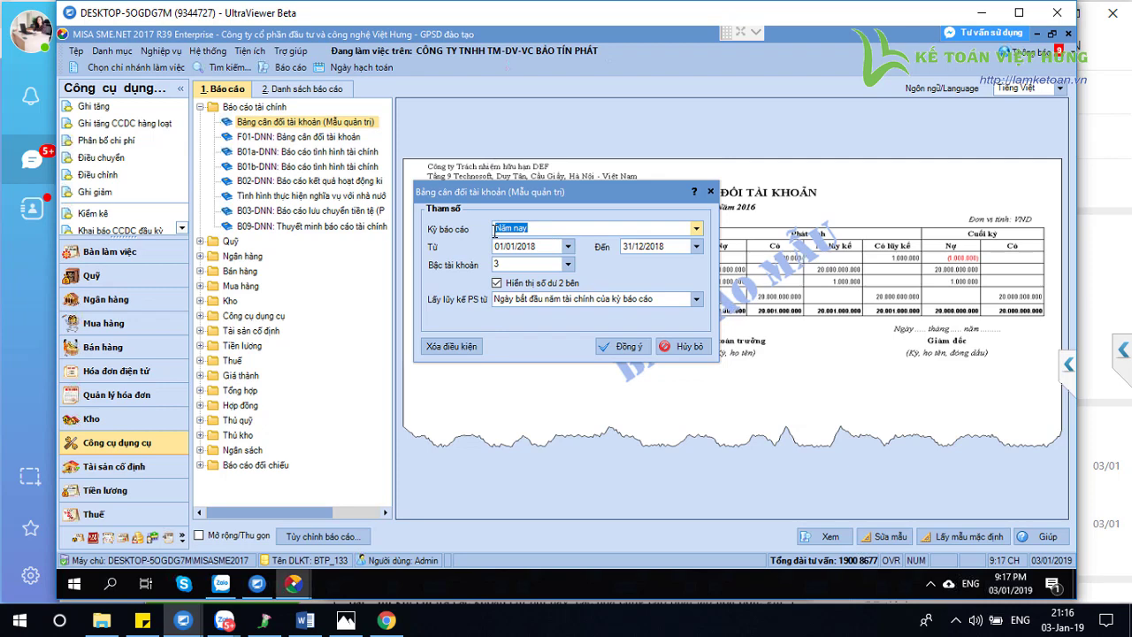
click(637, 346)
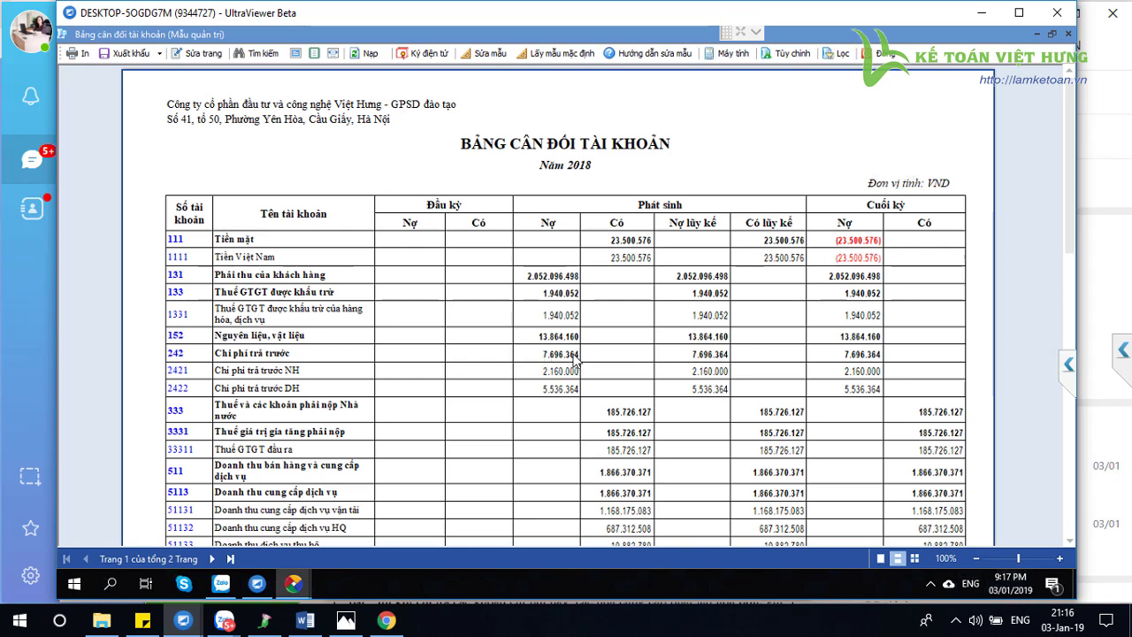
Export the balance sheet as Bang_can_doi_tai_khoan_(Mau_quan_tri).xls to Desktop and open it in Excel
click(160, 55)
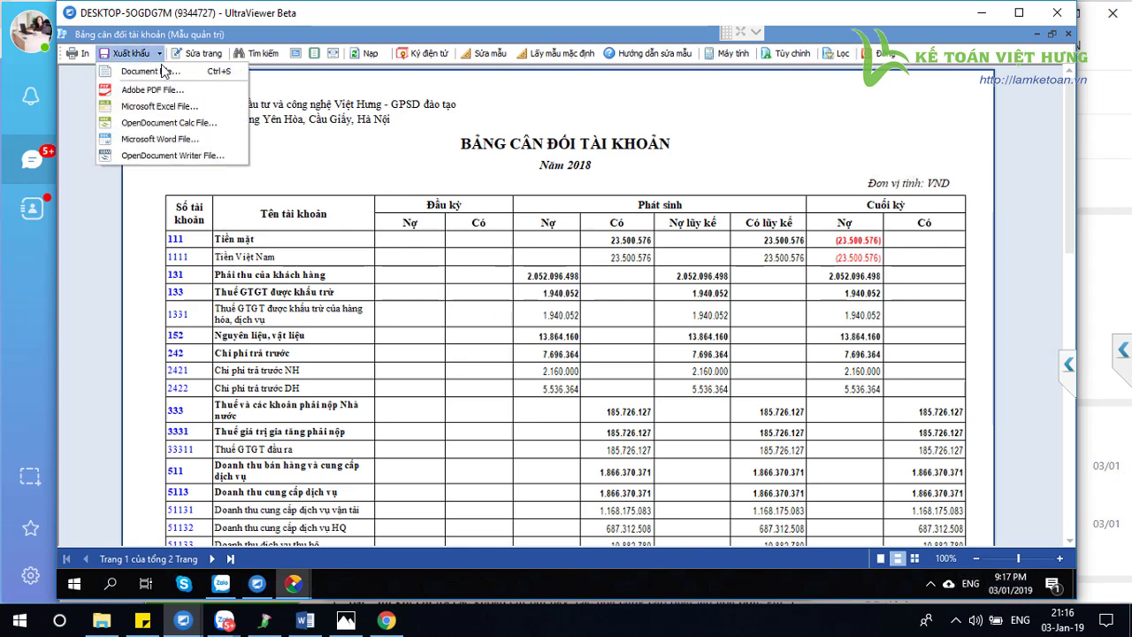
click(164, 106)
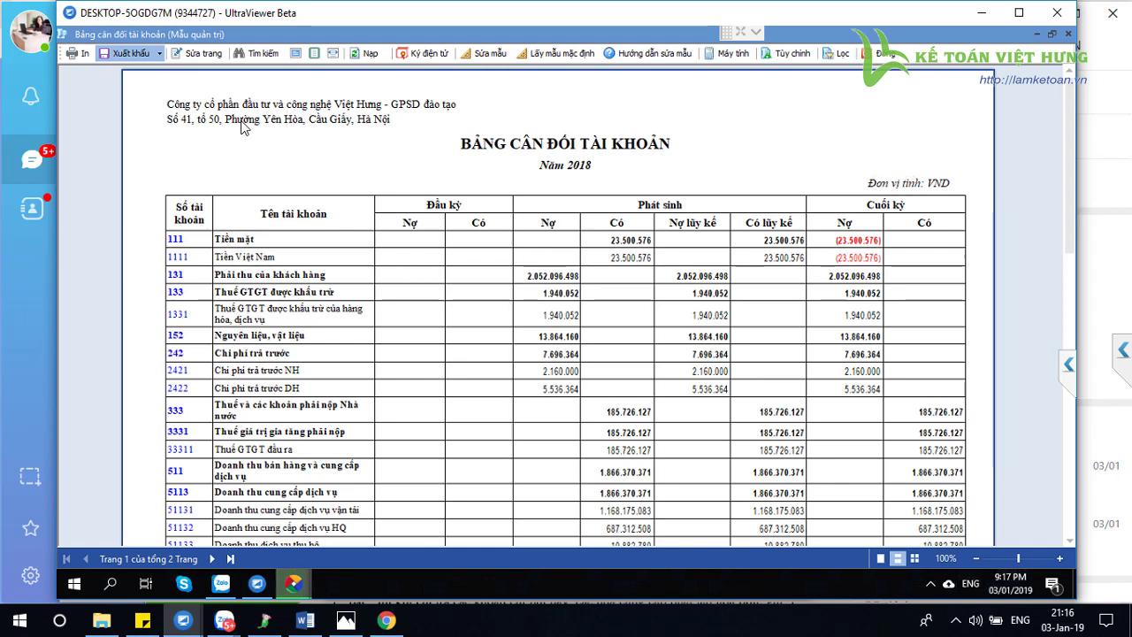
click(433, 359)
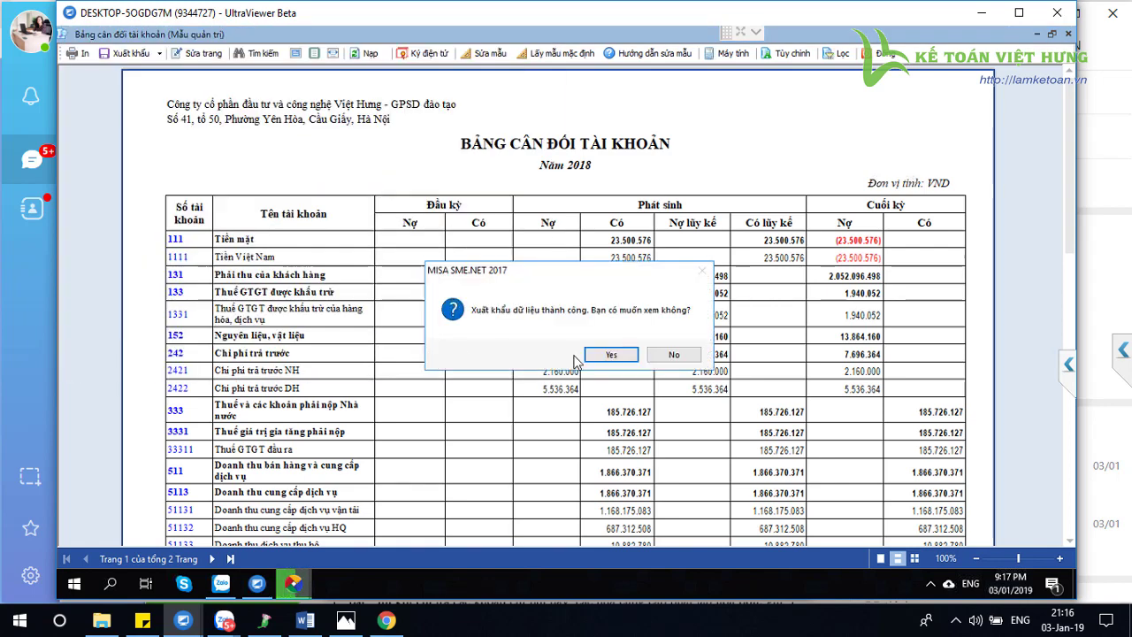
click(602, 356)
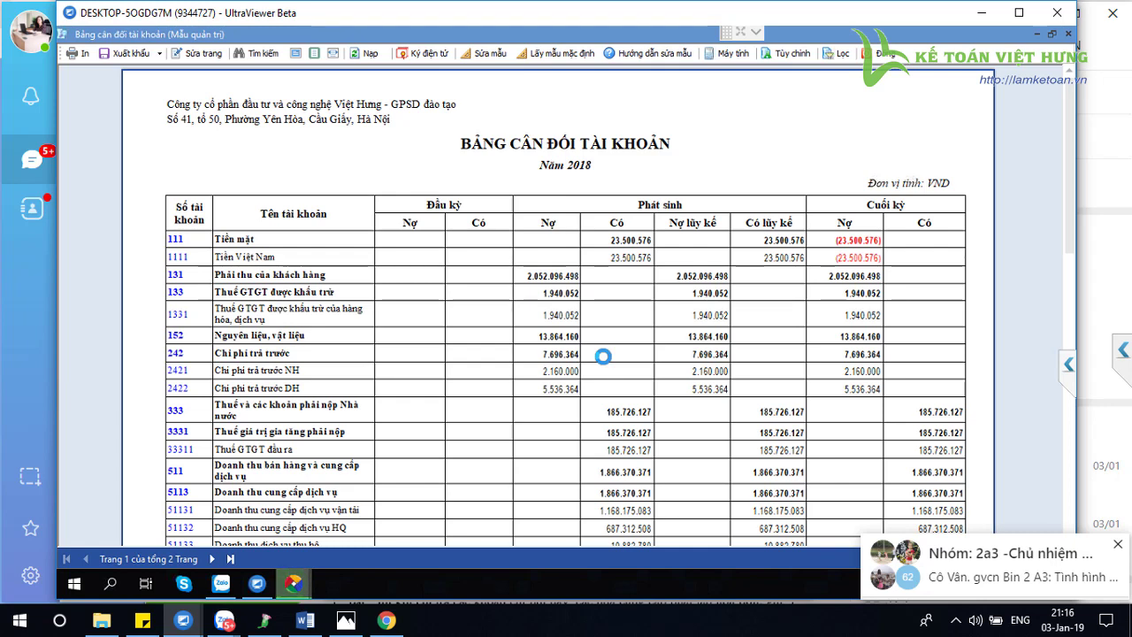
click(1118, 545)
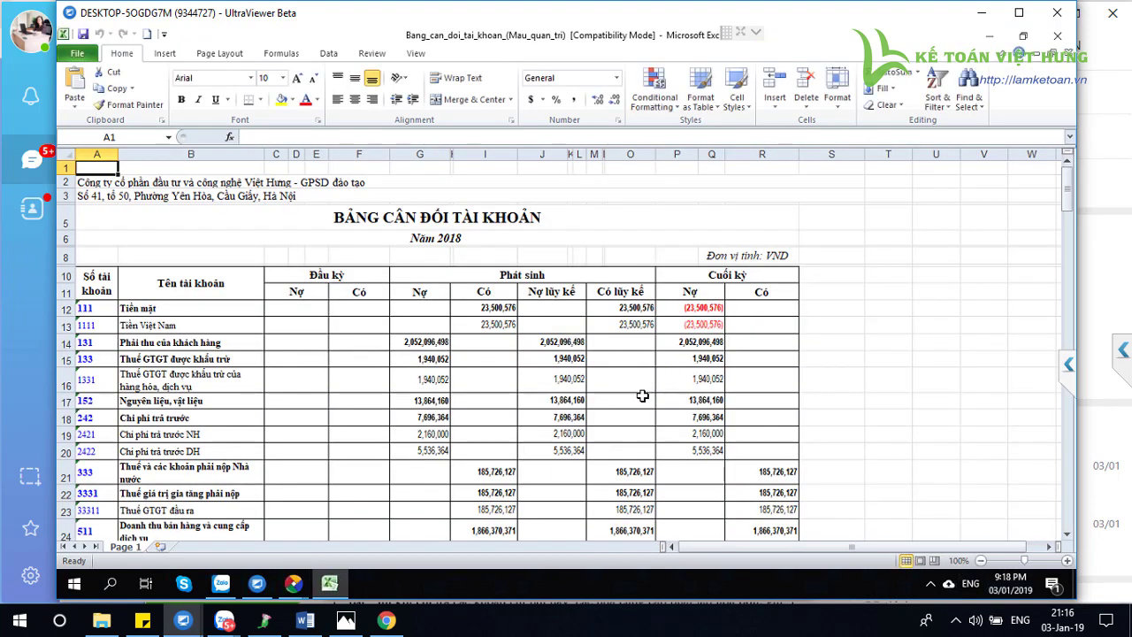
Fill cell G18 (7,696,364) yellow, then return to the MISA balance sheet preview
click(435, 417)
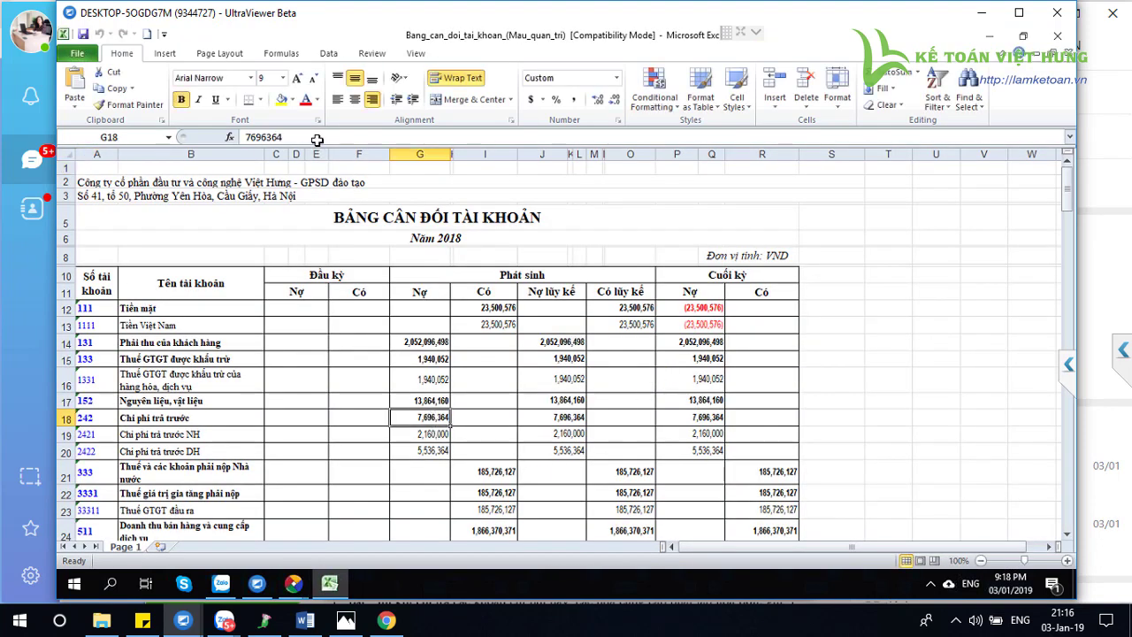
click(279, 100)
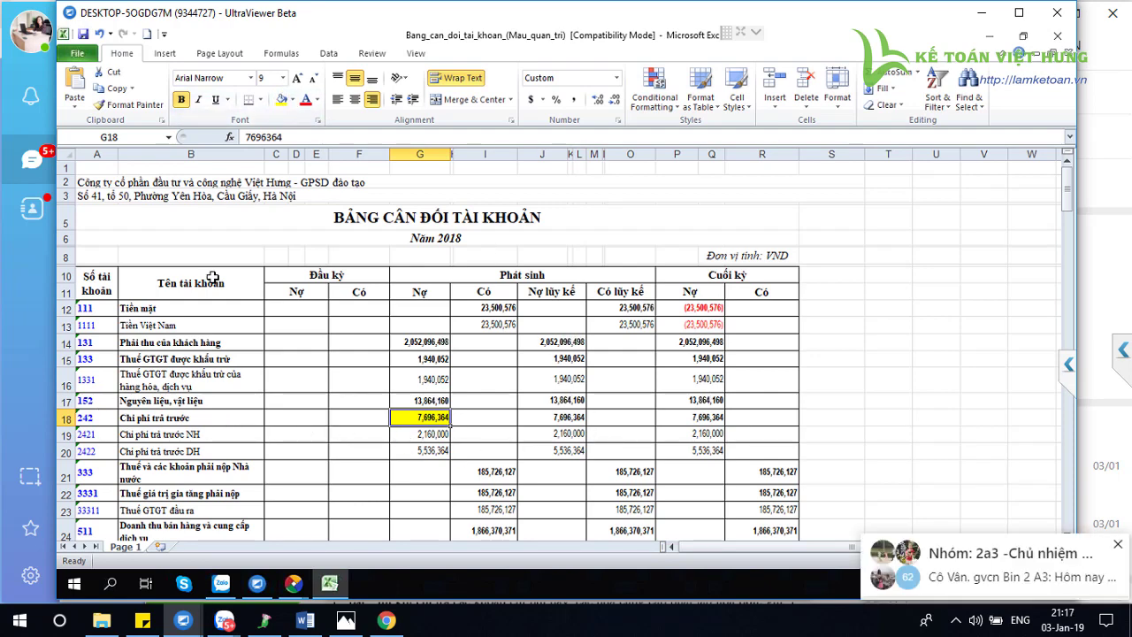
click(1118, 545)
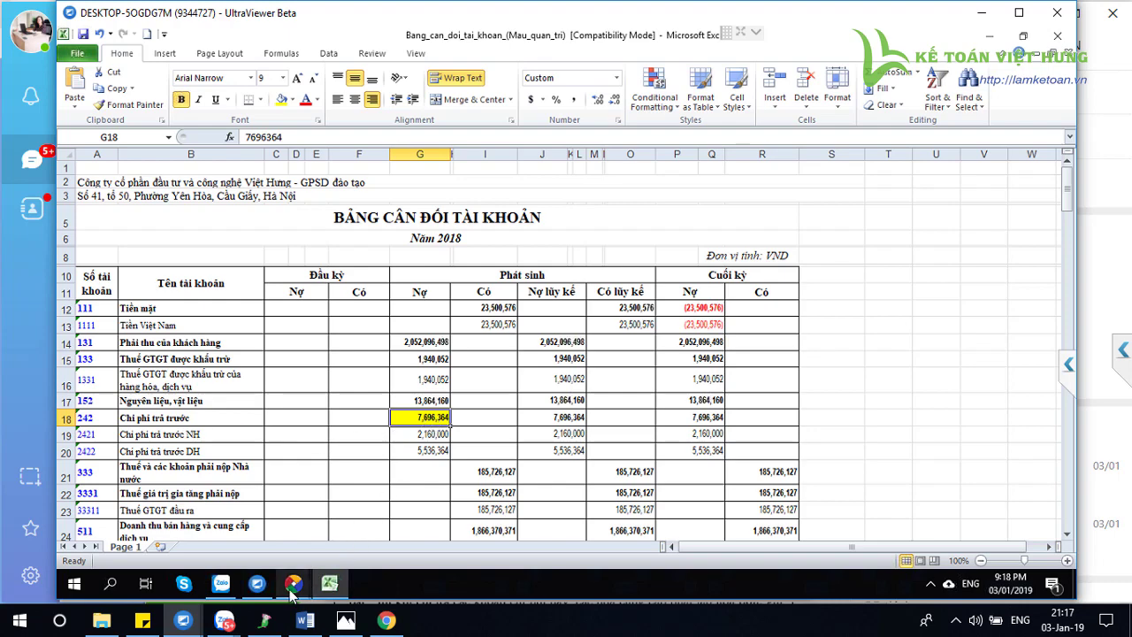
mouse_move(293, 586)
click(453, 523)
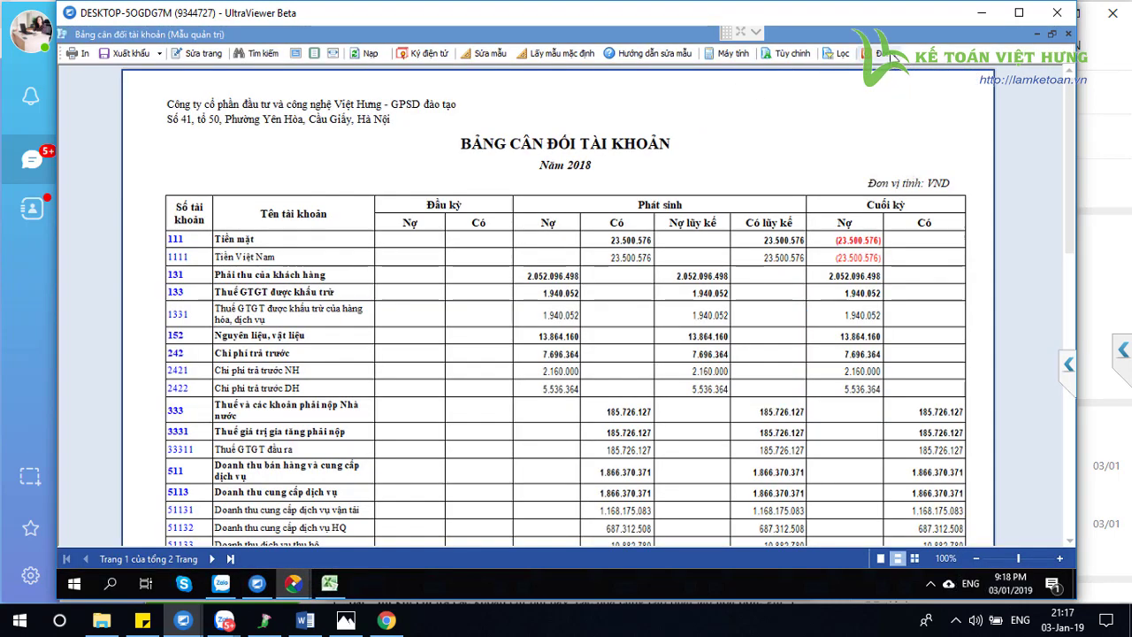
Close the report and open the Ghi tăng list in the Công cụ dụng cụ module
key(Escape)
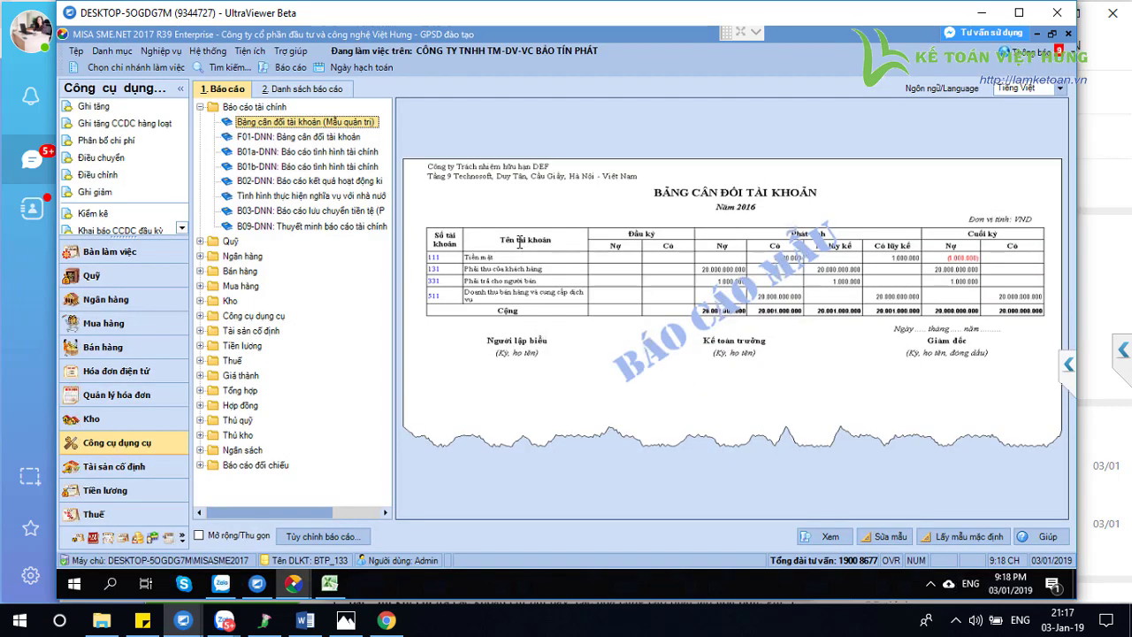
click(123, 447)
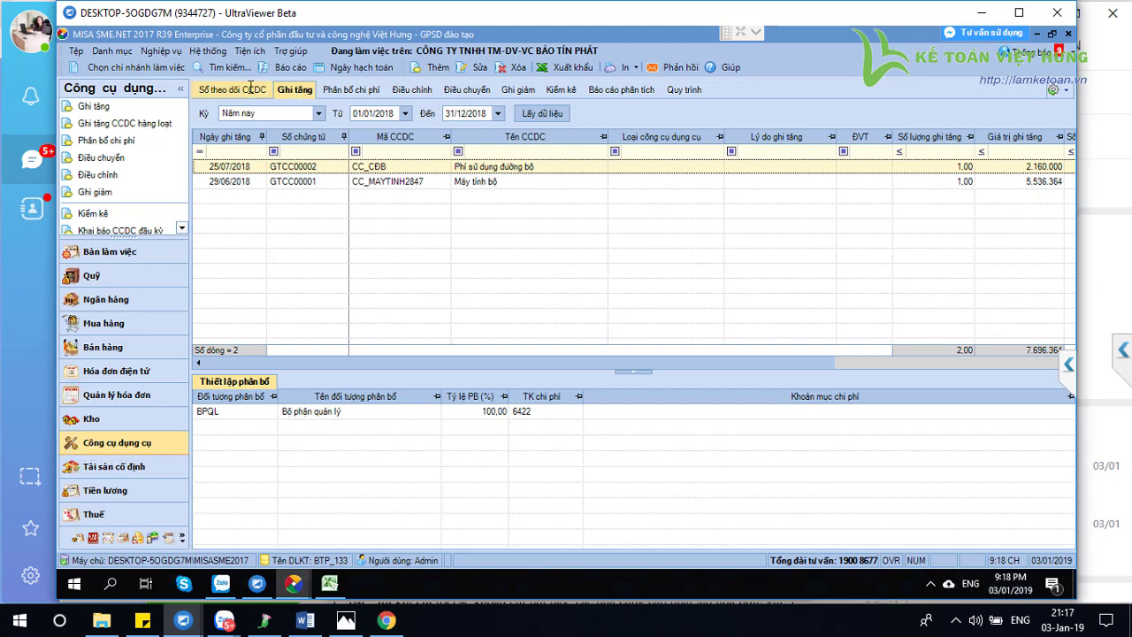
click(267, 91)
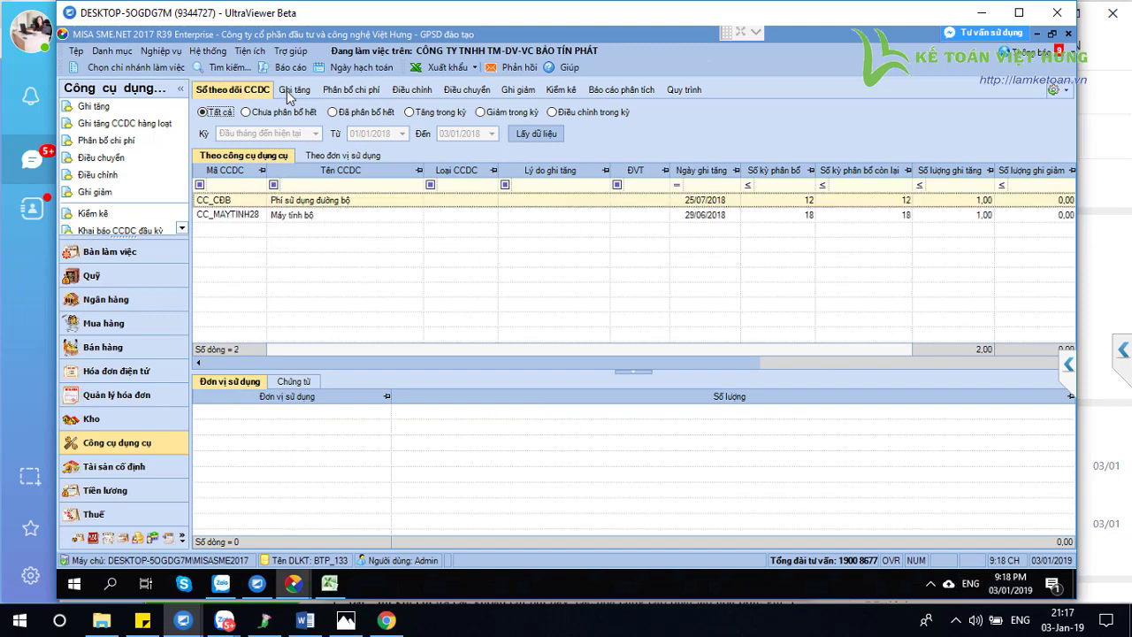
click(287, 90)
Load the tool-increase list for Hôm nay (03/01/2018), leaving the posting date unchanged
click(318, 114)
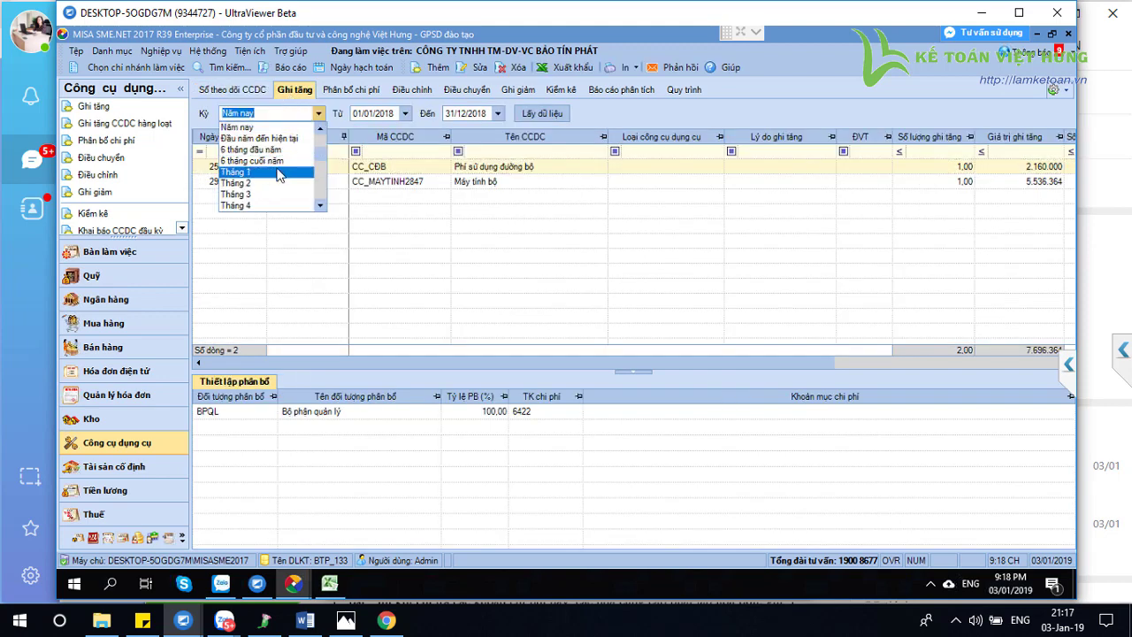
text(nay)
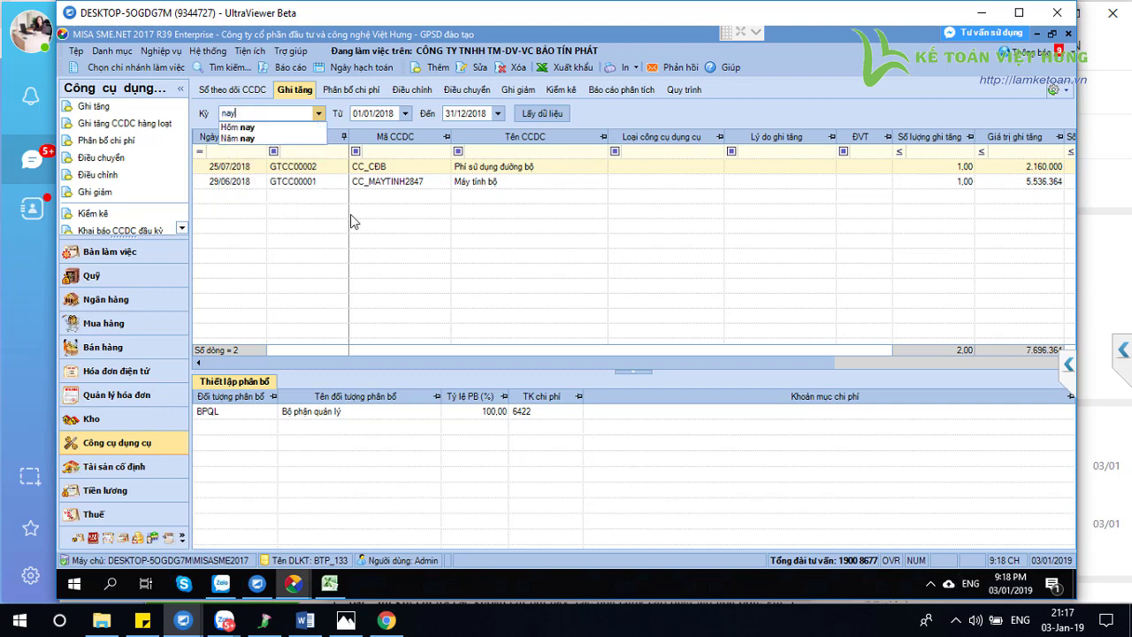
click(262, 128)
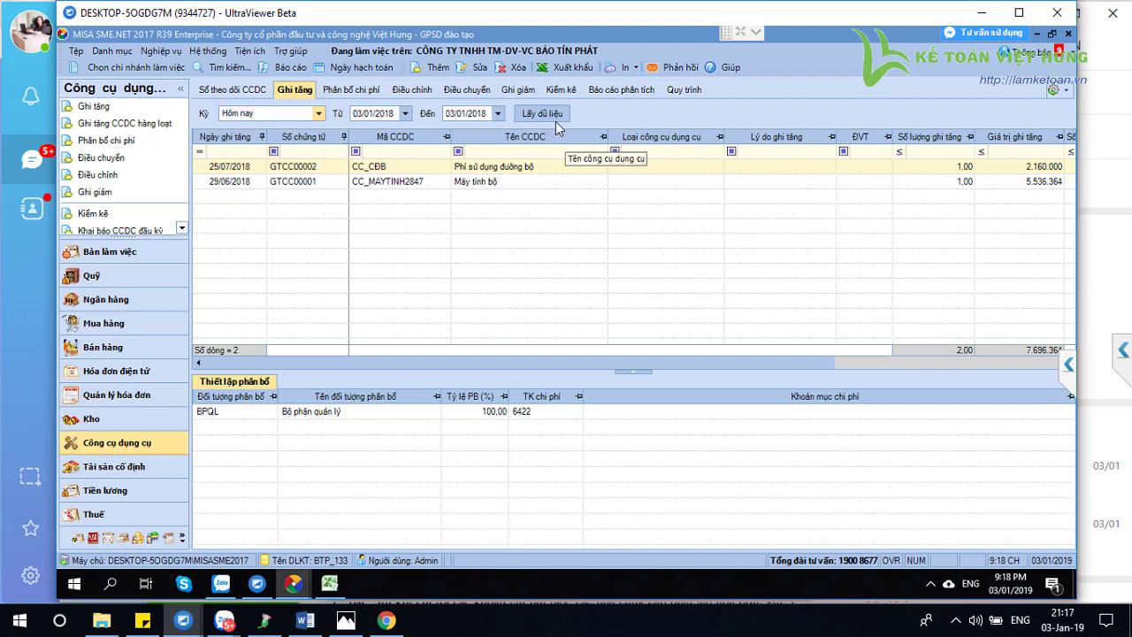
click(549, 115)
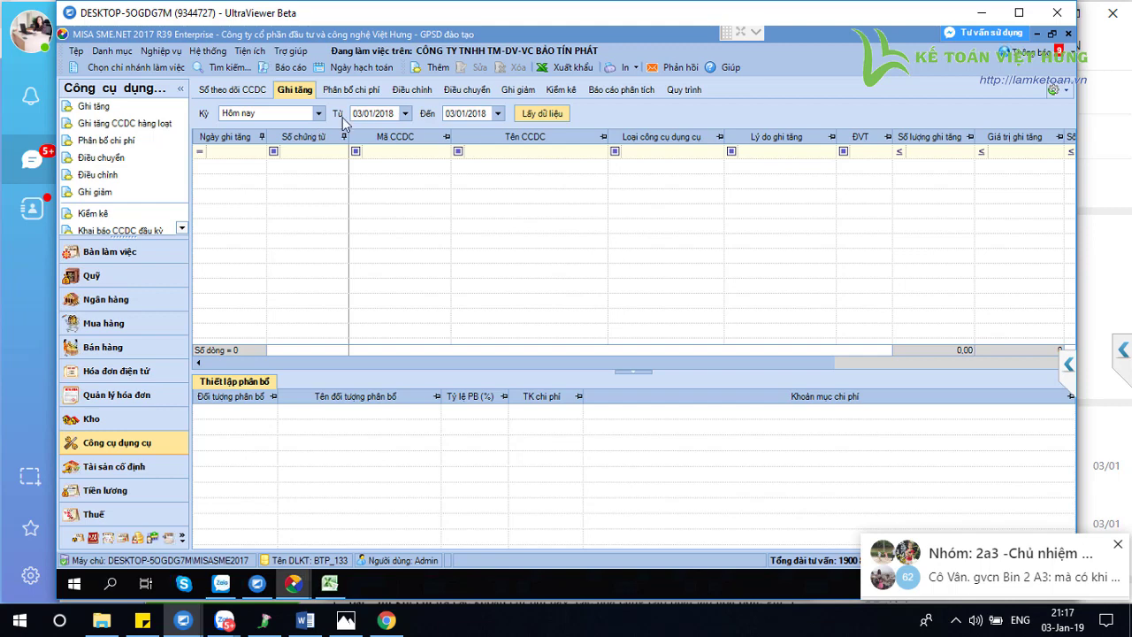
click(359, 67)
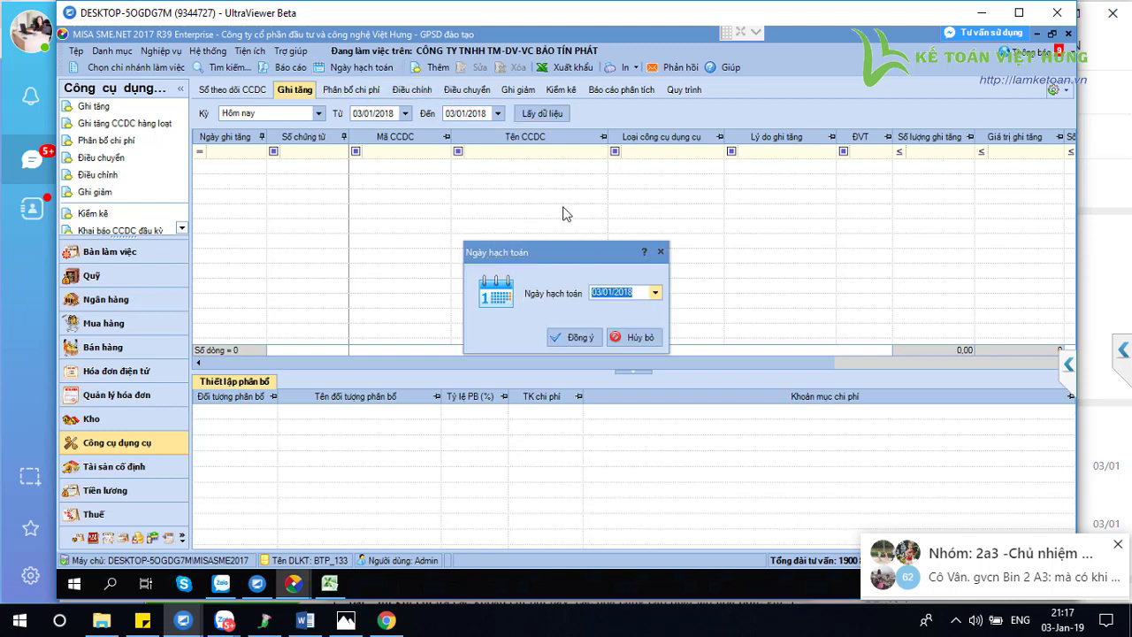
click(639, 338)
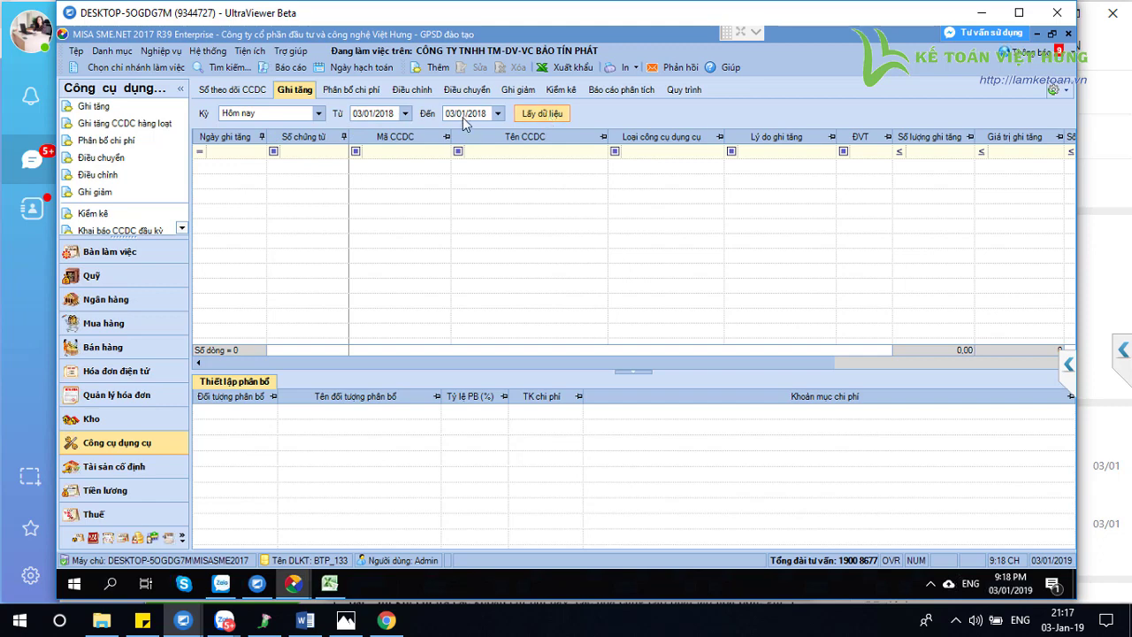
Reload the tool increases for Năm nay, showing GTCC00001 and GTCC00002, then return to Excel
click(318, 113)
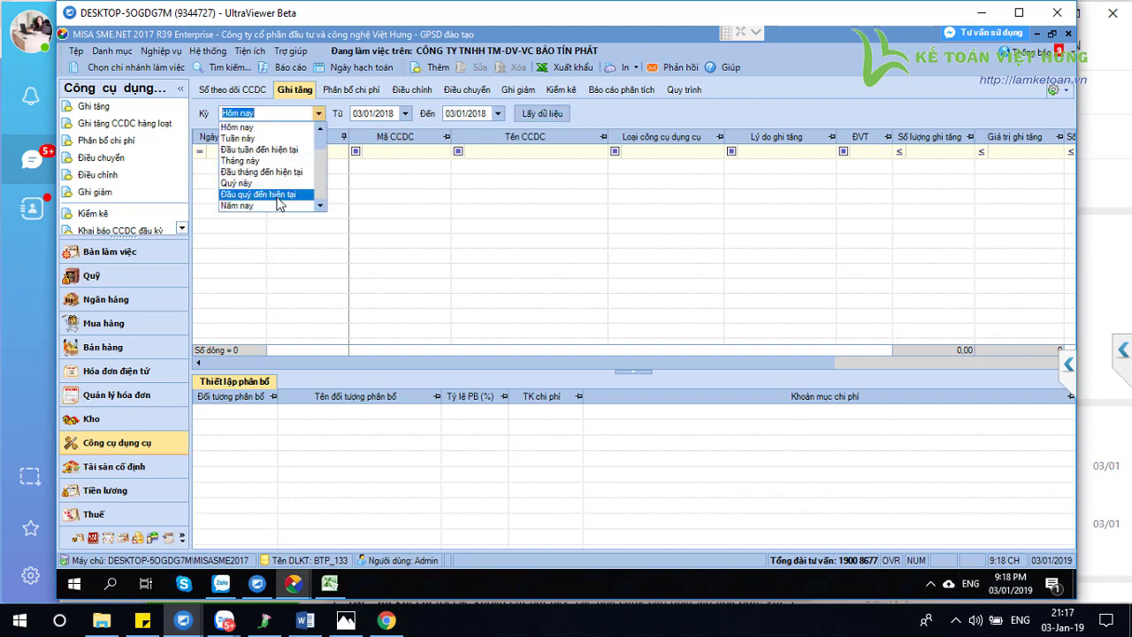
click(270, 205)
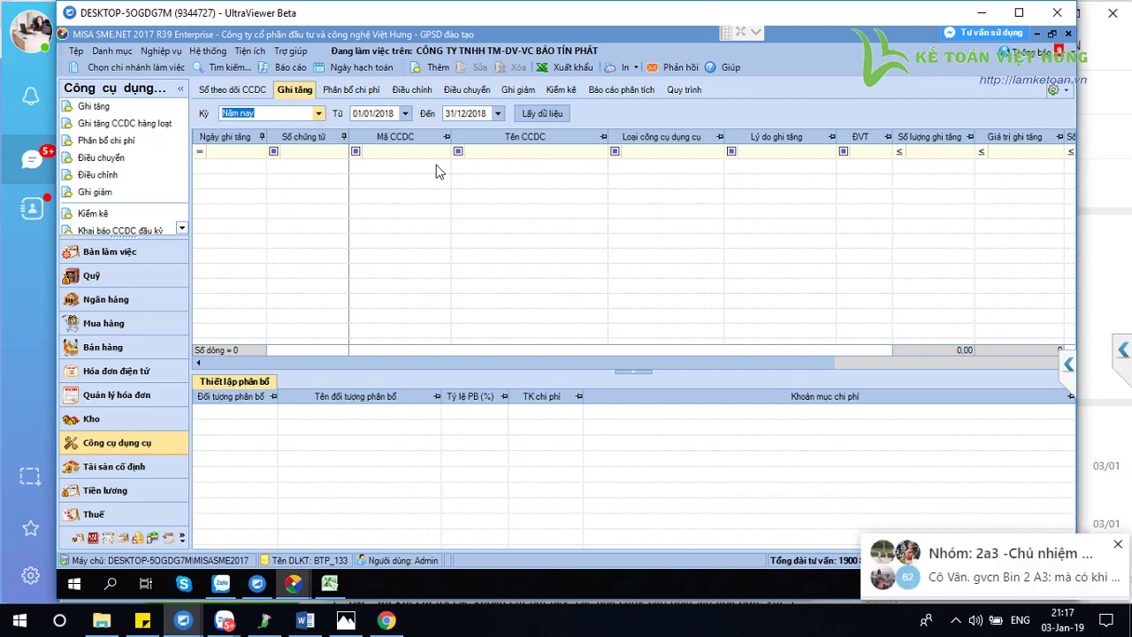
click(541, 114)
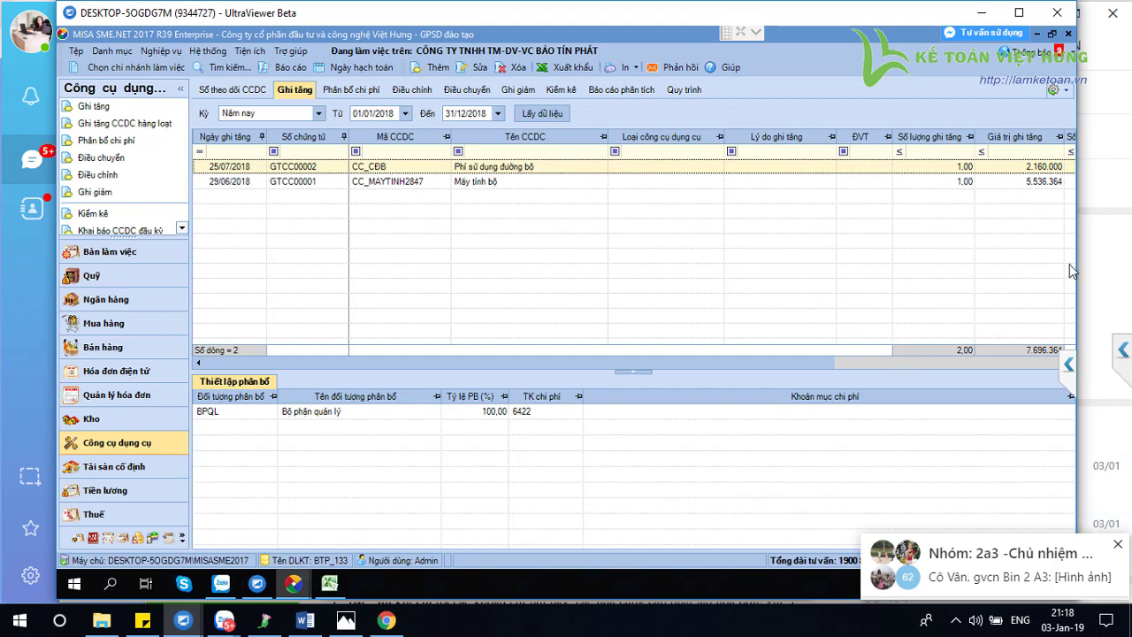
click(329, 584)
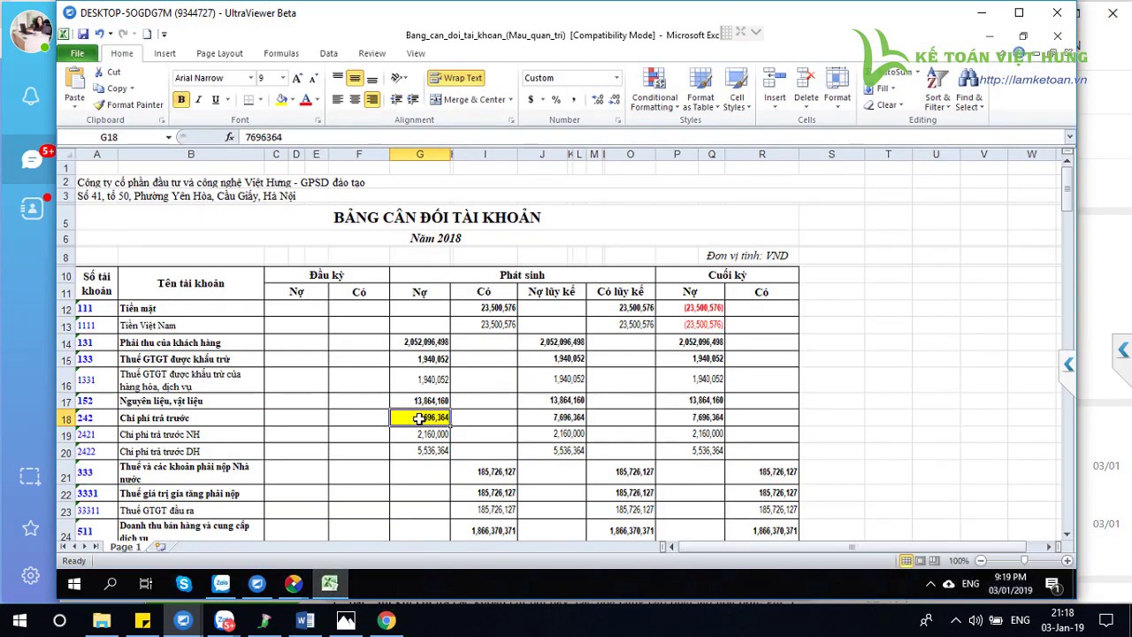
In MISA, close the purchase voucher and delete the 25/07/2018 tool increase GTCC00002
click(831, 404)
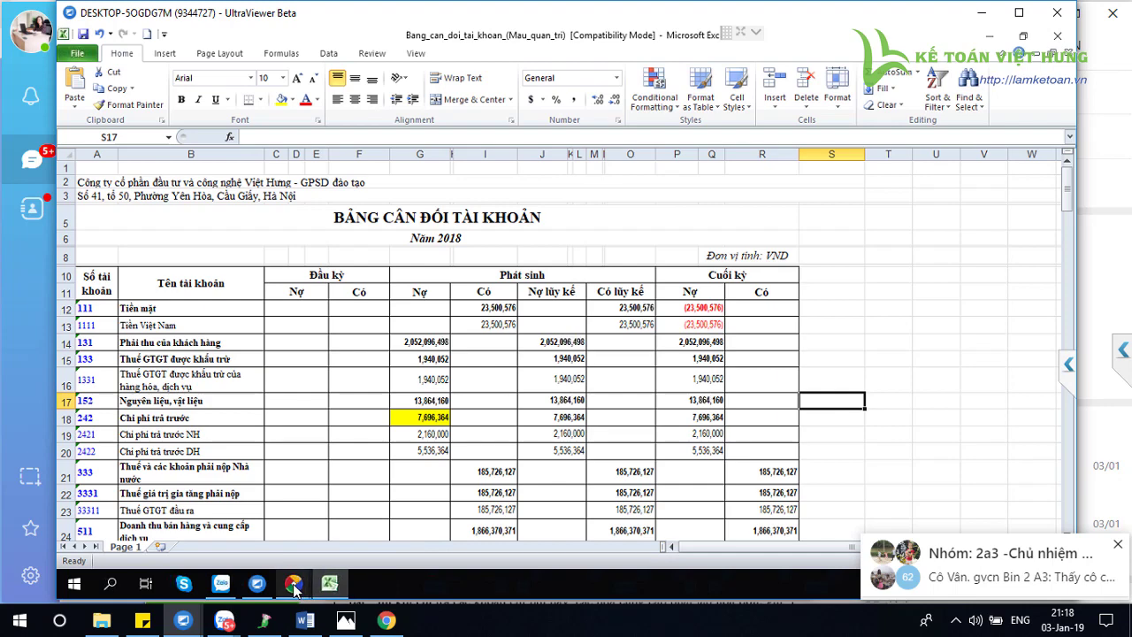
mouse_move(294, 588)
click(371, 517)
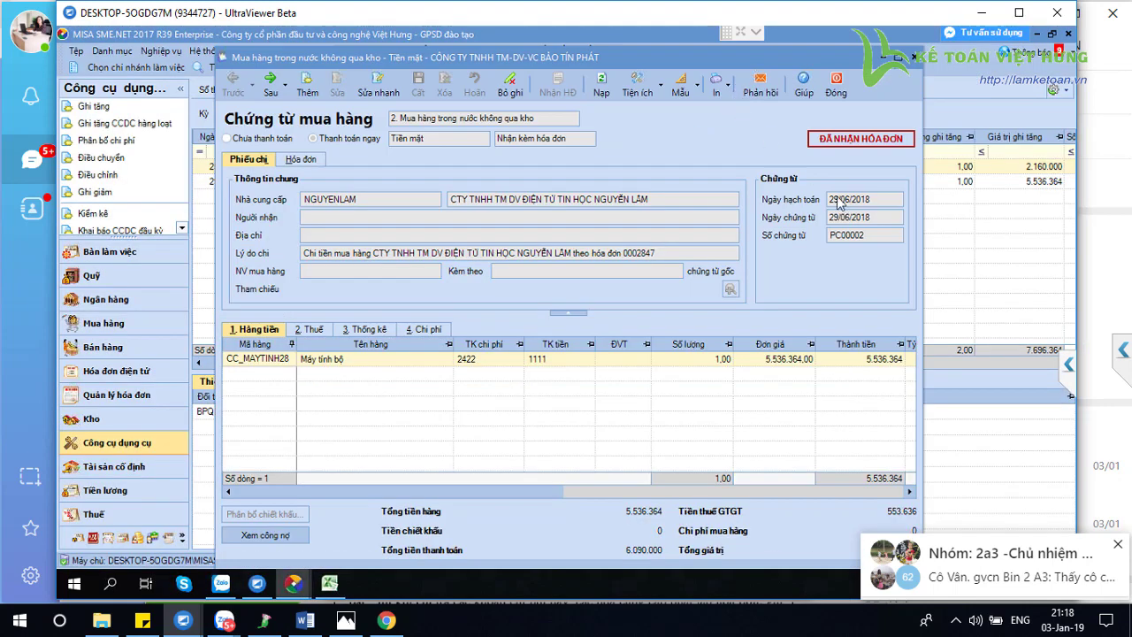
click(836, 85)
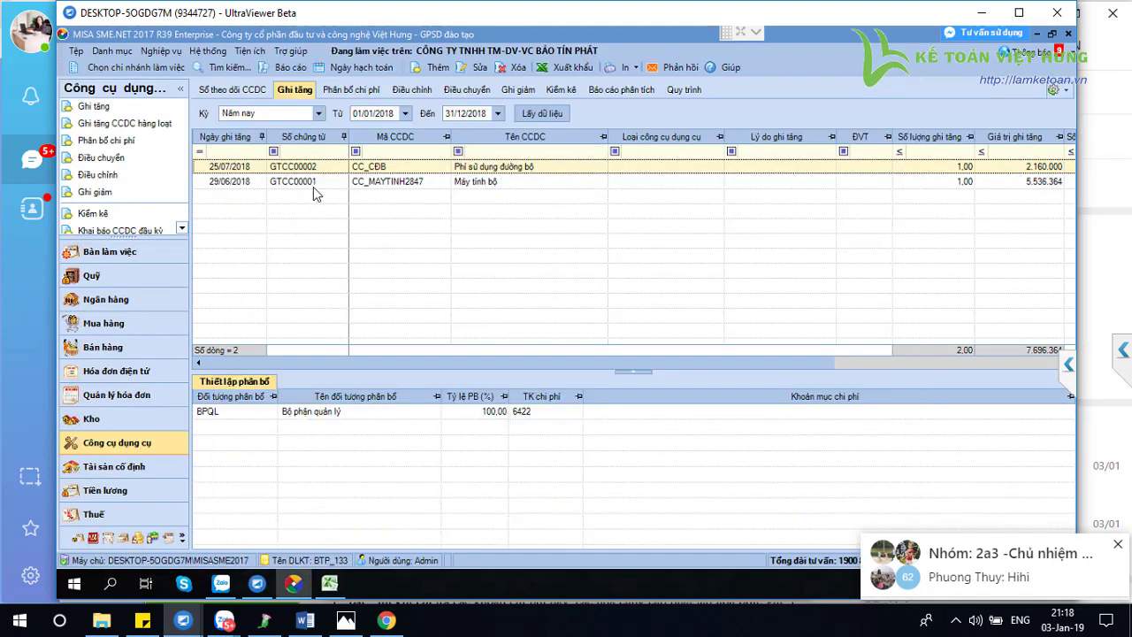
click(376, 182)
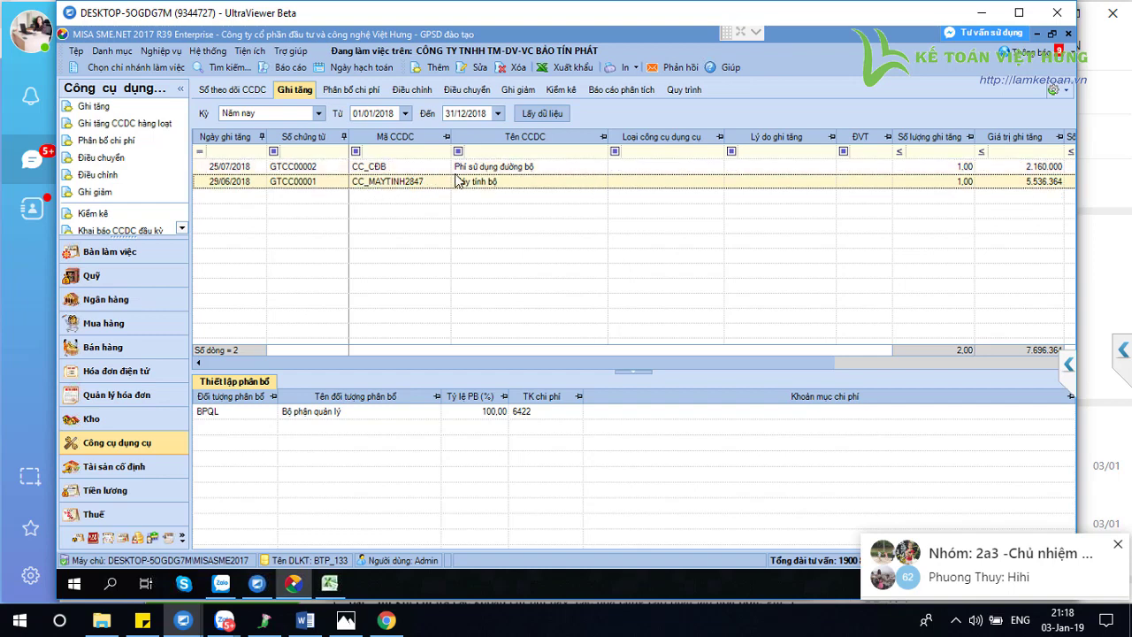
click(472, 171)
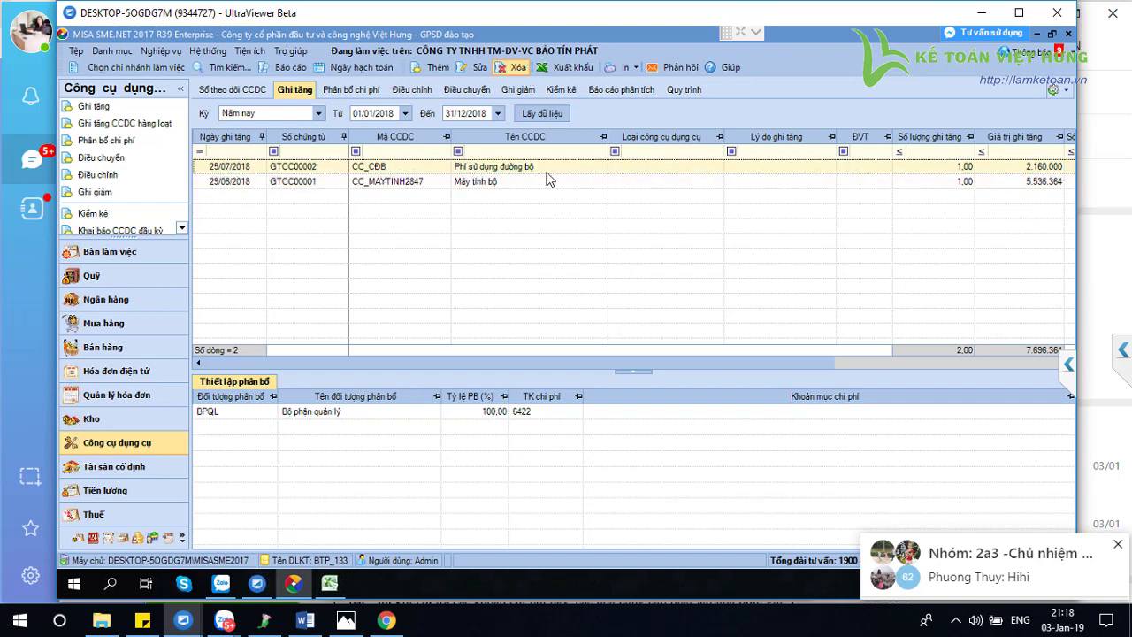
click(513, 67)
click(588, 355)
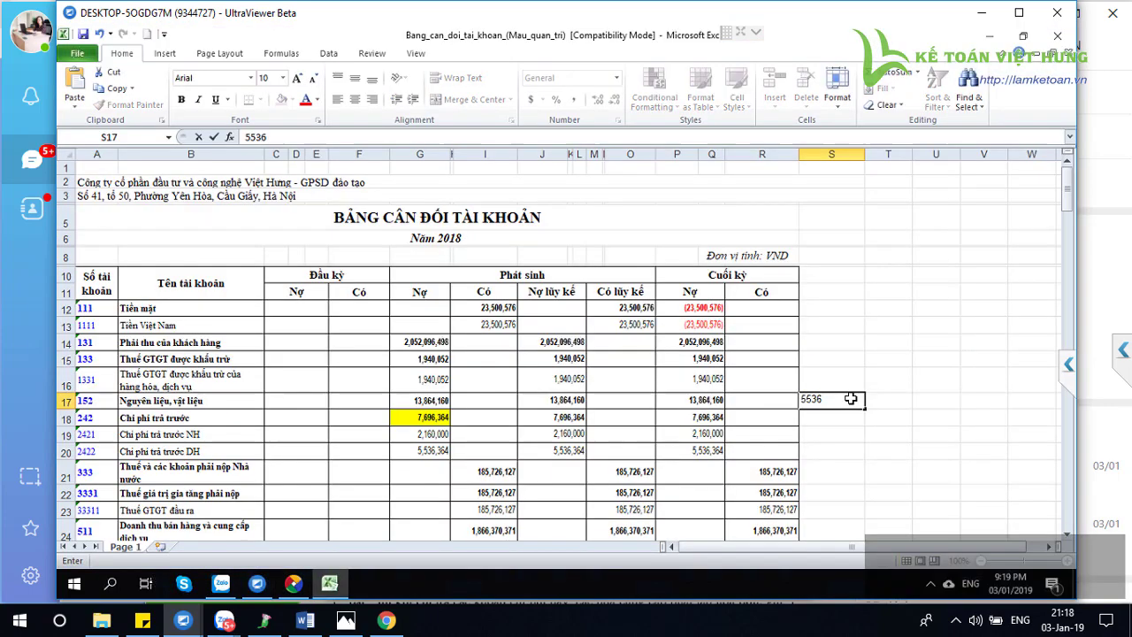
Enter 5536364 in S17 and =G18-S17 in S18, giving 2,160,000, then return to MISA
text(364)
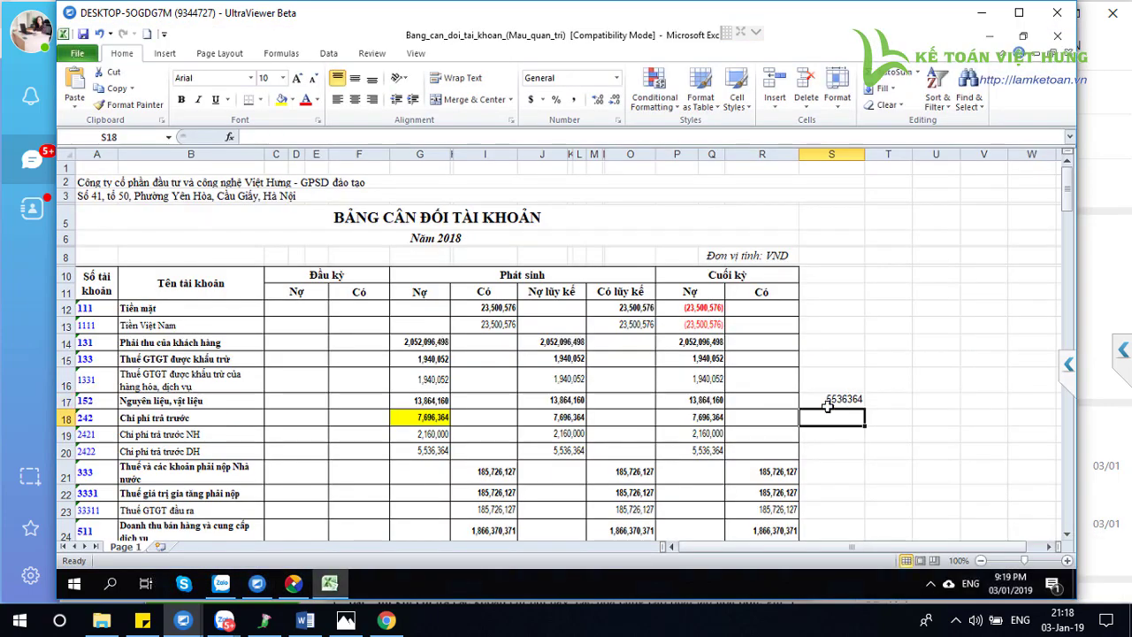
key(Return)
text(=)
click(429, 417)
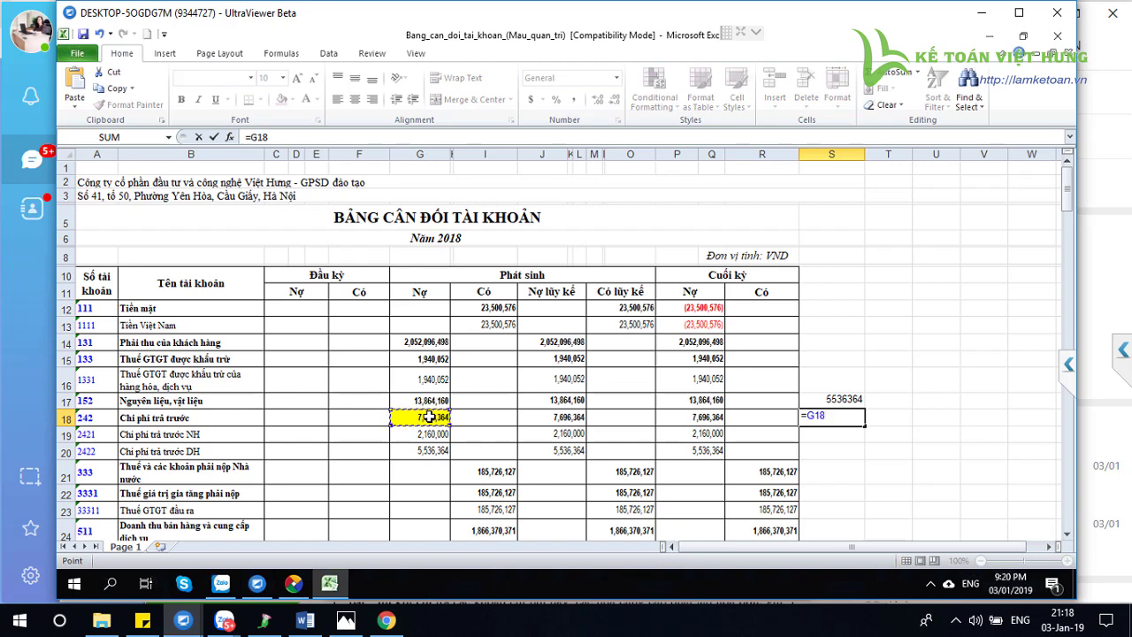
text(-)
click(831, 400)
key(Return)
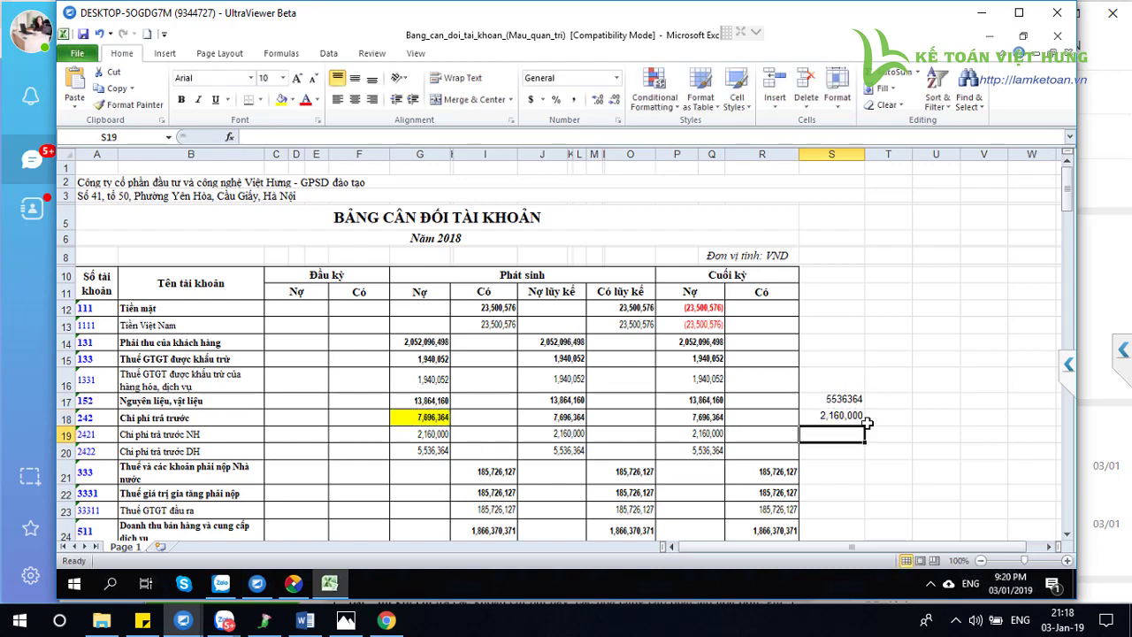
click(852, 416)
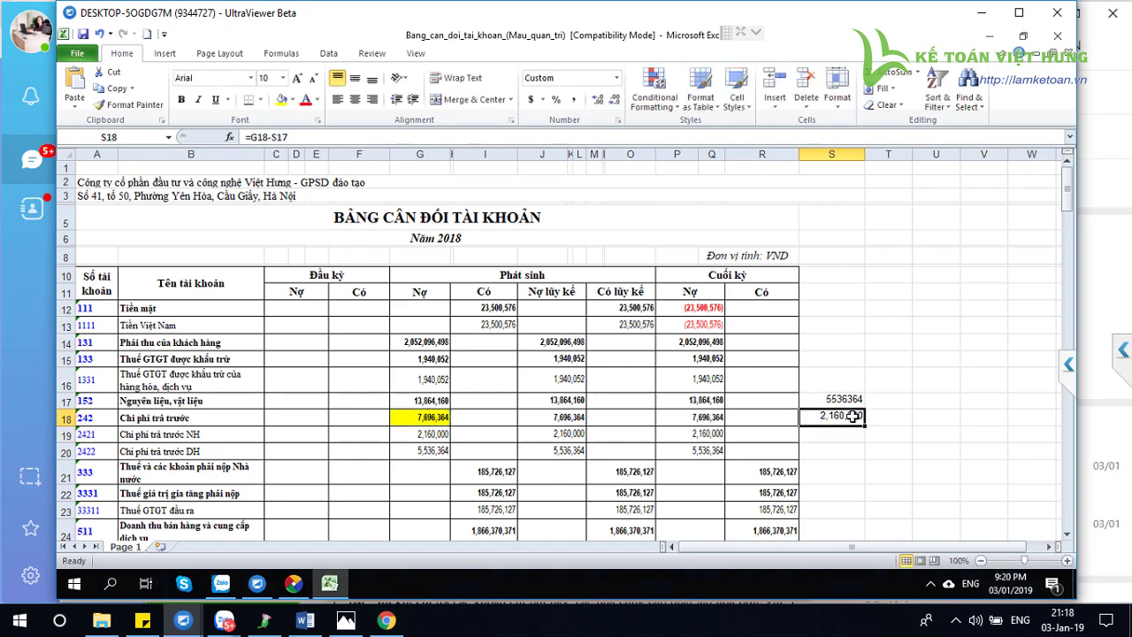
click(290, 591)
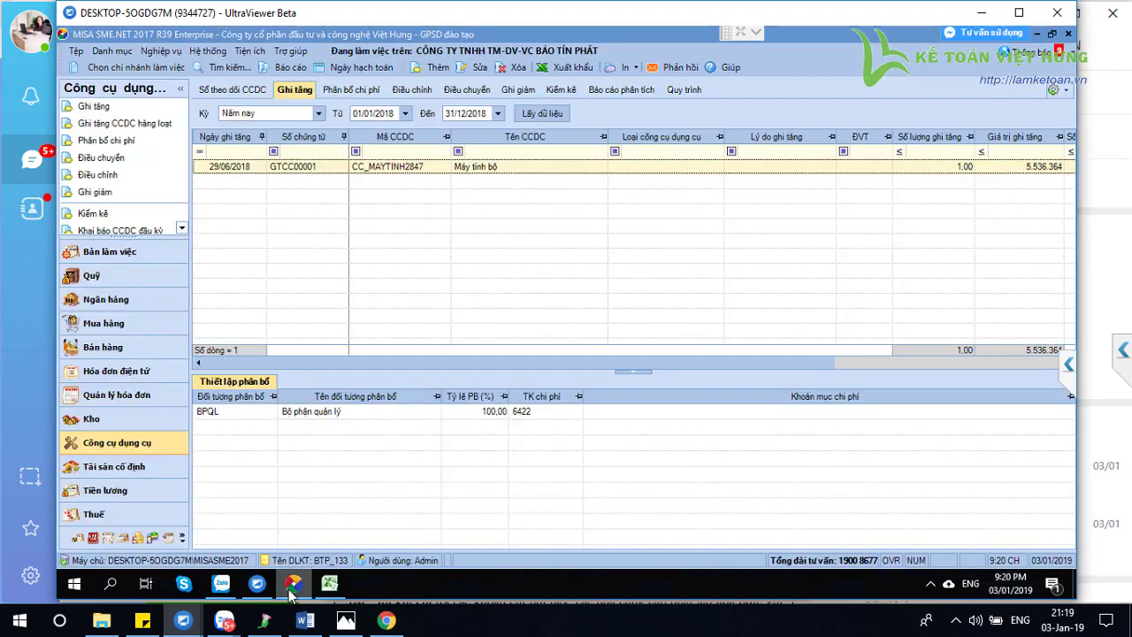
click(159, 51)
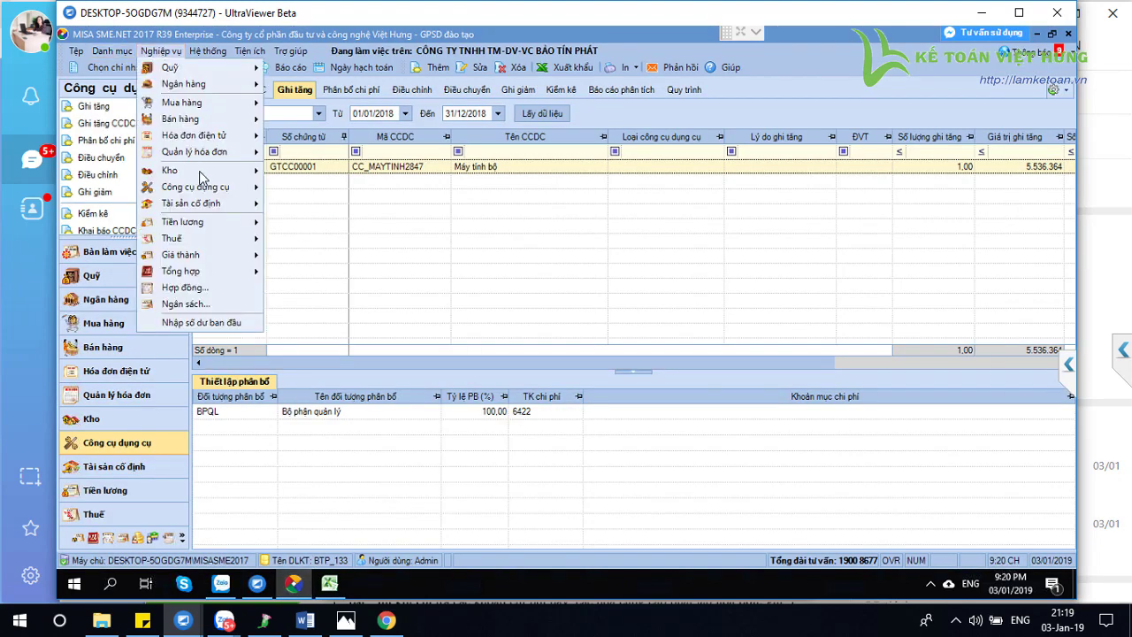
mouse_move(210, 188)
click(343, 202)
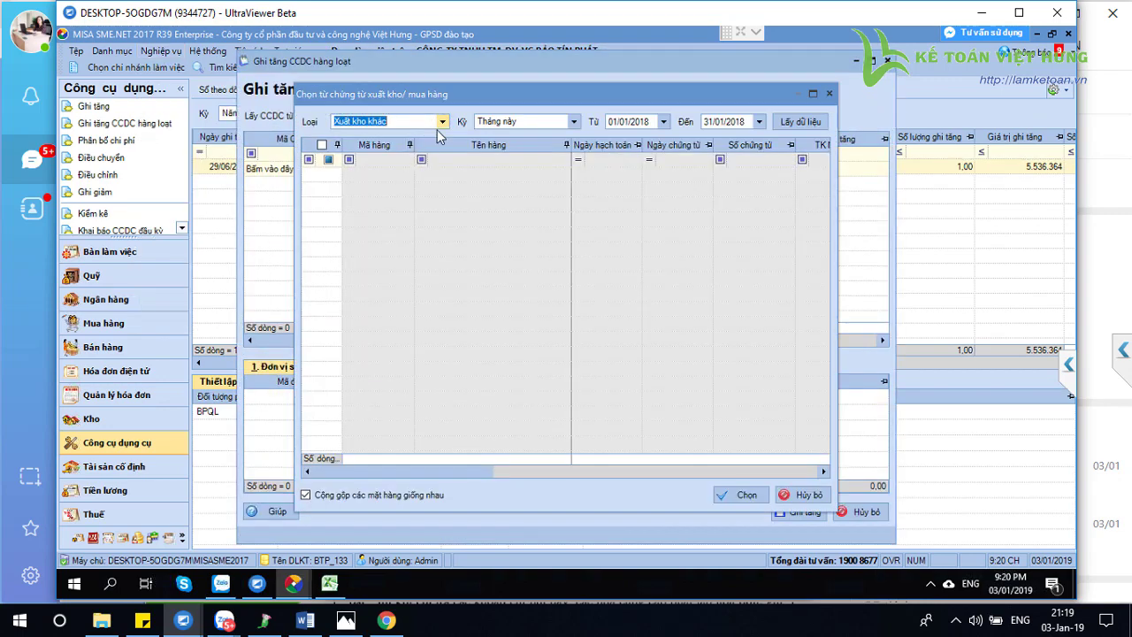
click(496, 121)
click(499, 181)
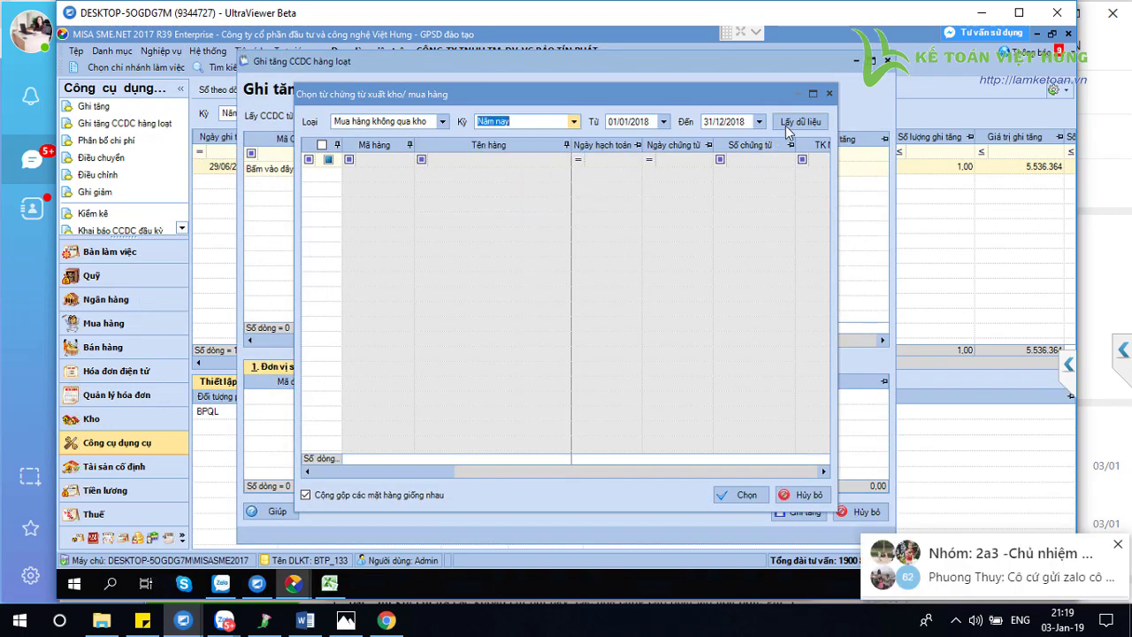
click(787, 123)
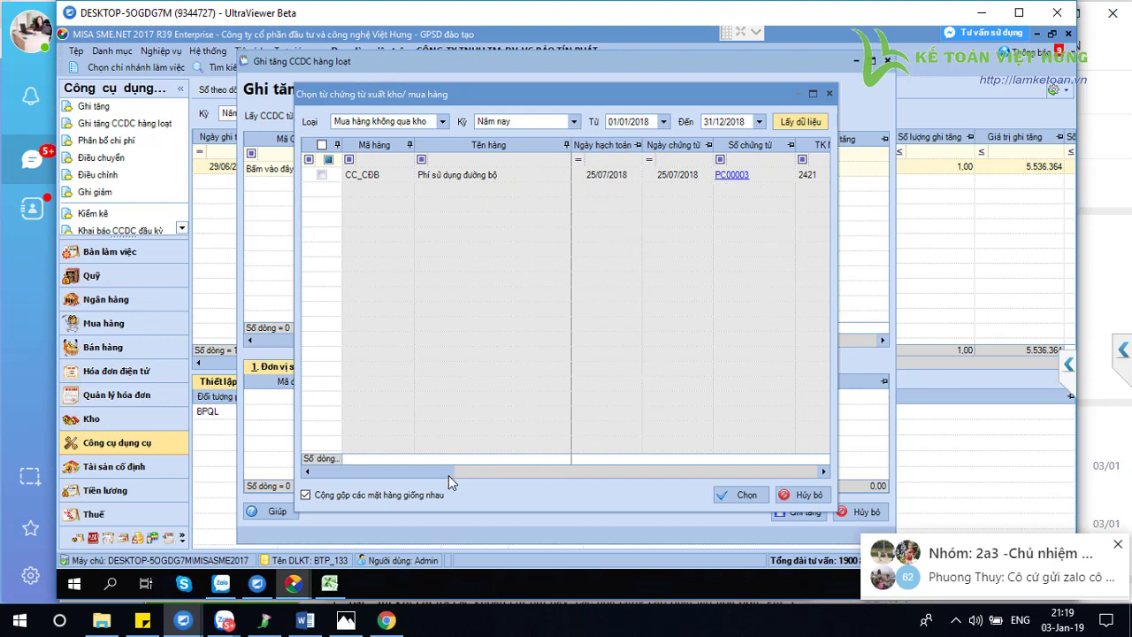
drag(448, 475, 661, 484)
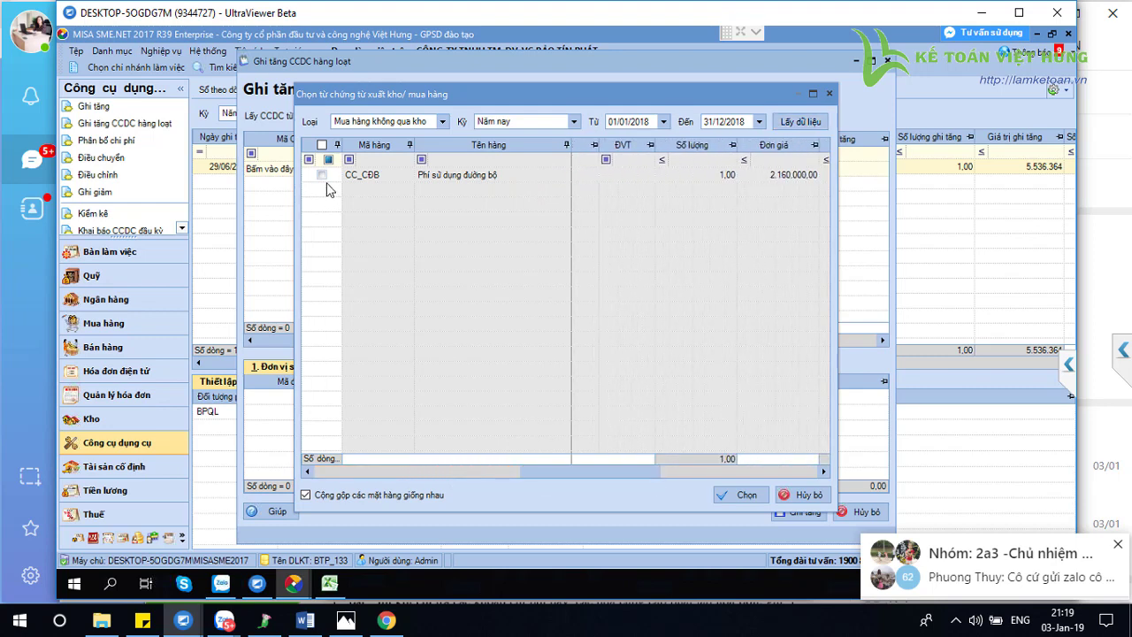
click(805, 495)
click(865, 512)
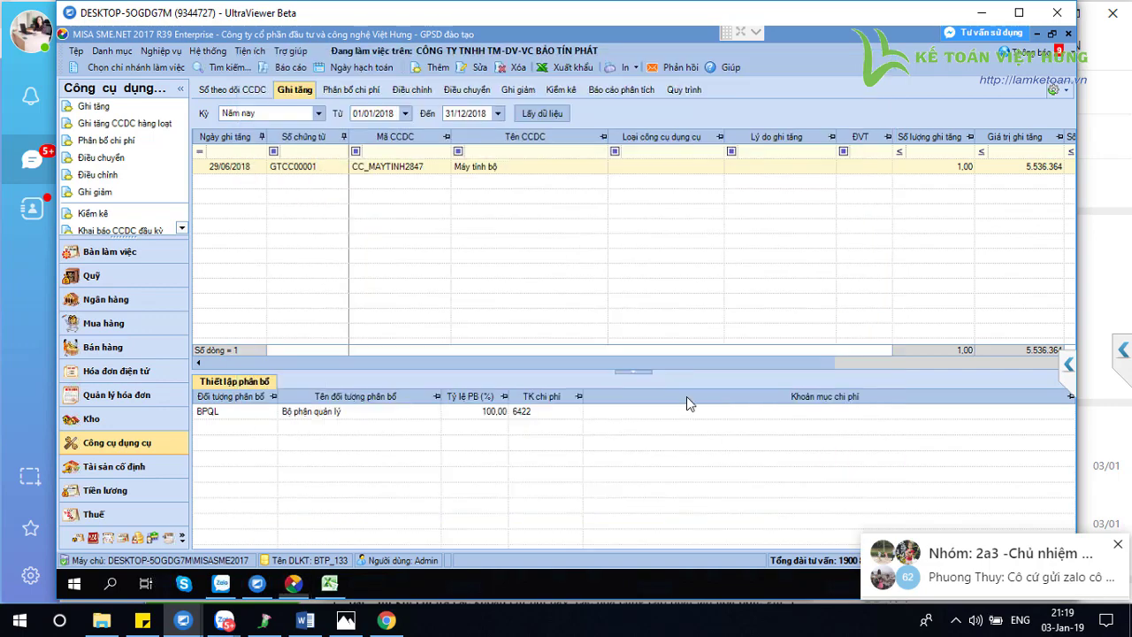
click(295, 66)
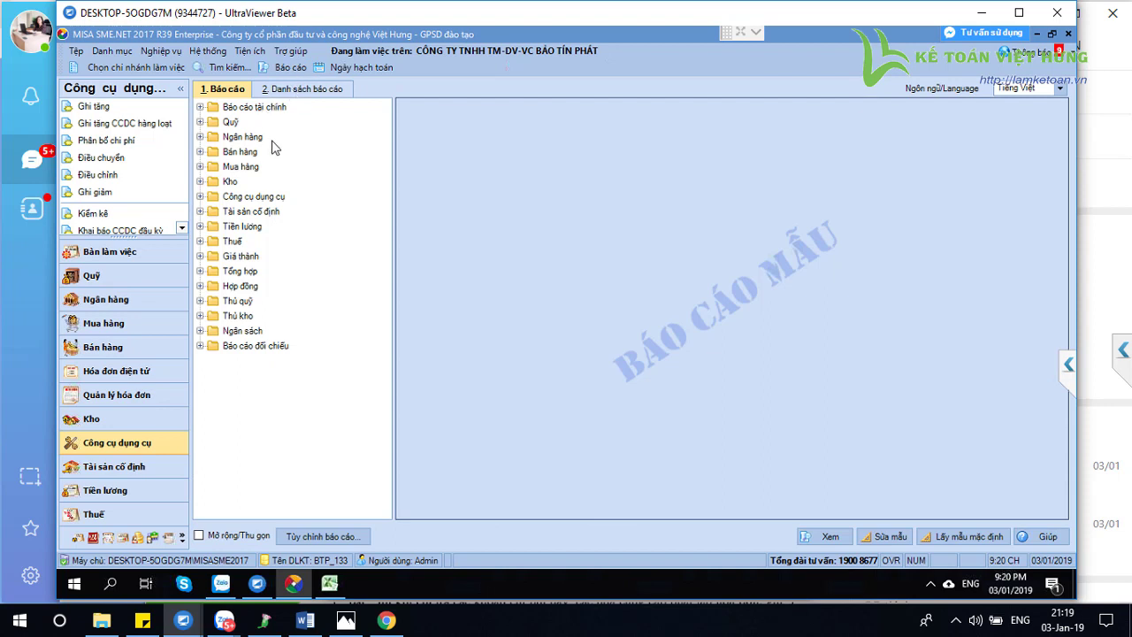
Filter the full report list by the name 'đối'
click(311, 90)
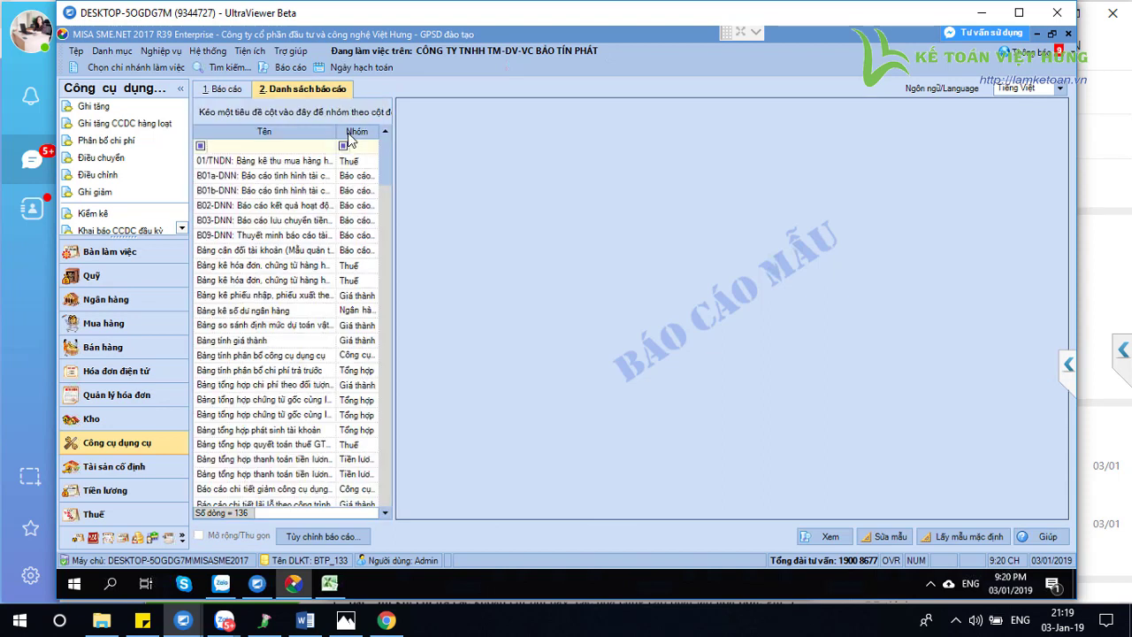
click(292, 67)
click(310, 91)
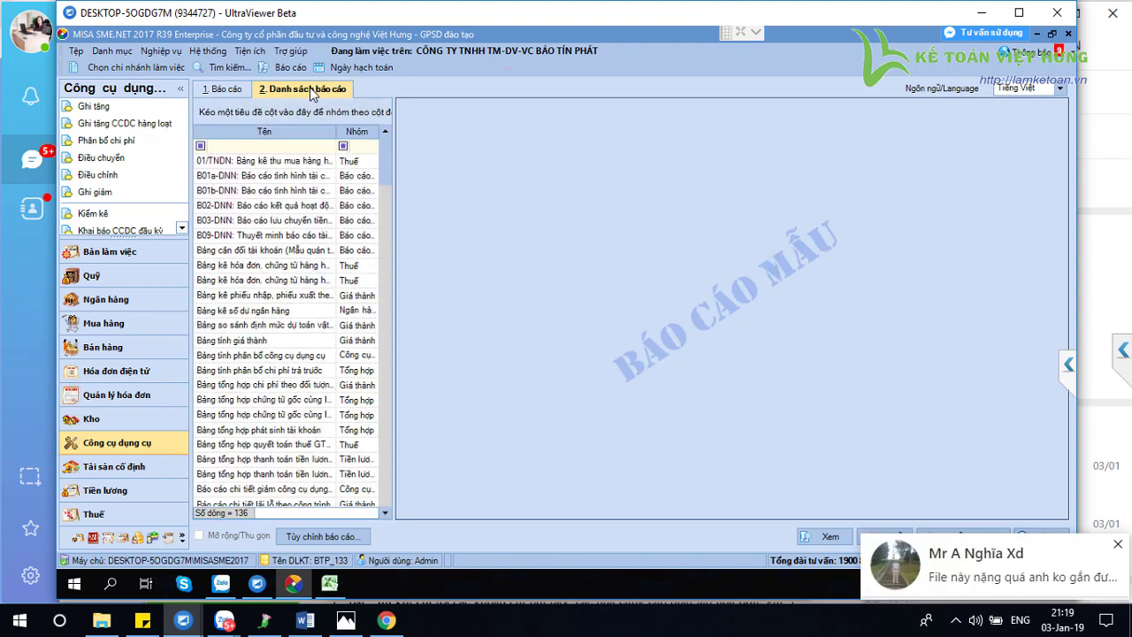
click(264, 146)
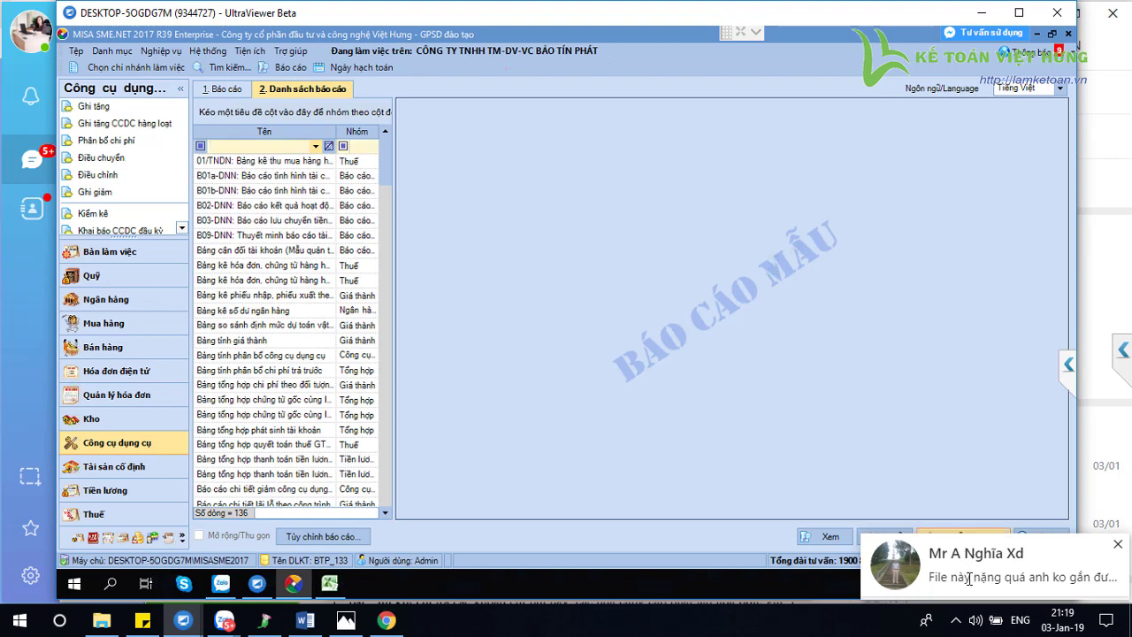
text(đối)
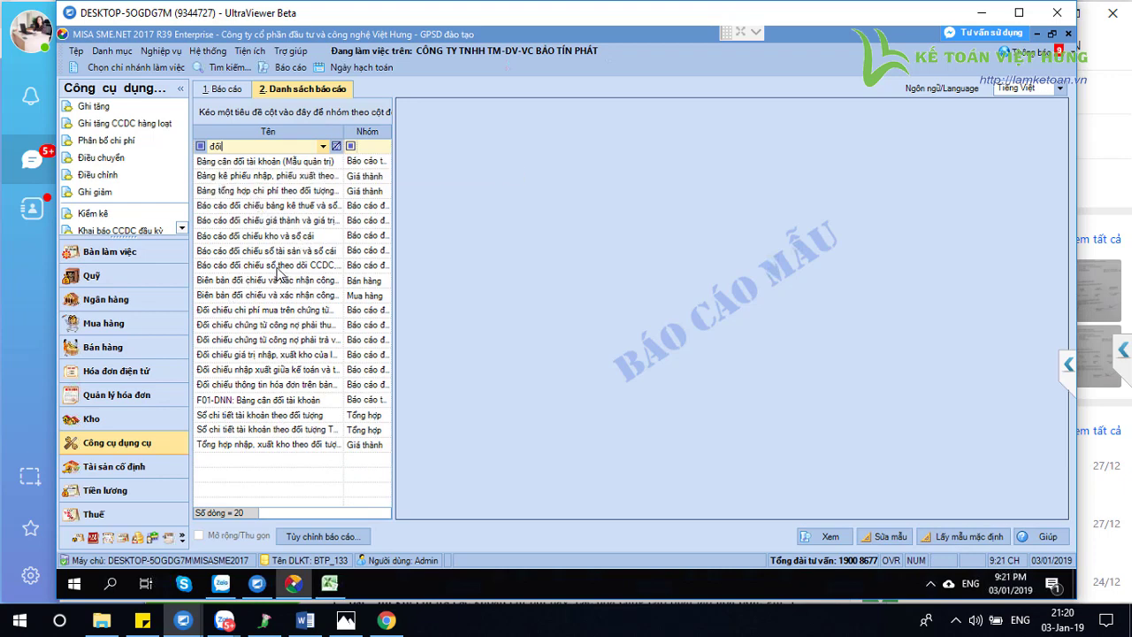
Open the CCDC reconciliation report with period Năm nay (01/01/2018–31/12/2018)
click(228, 268)
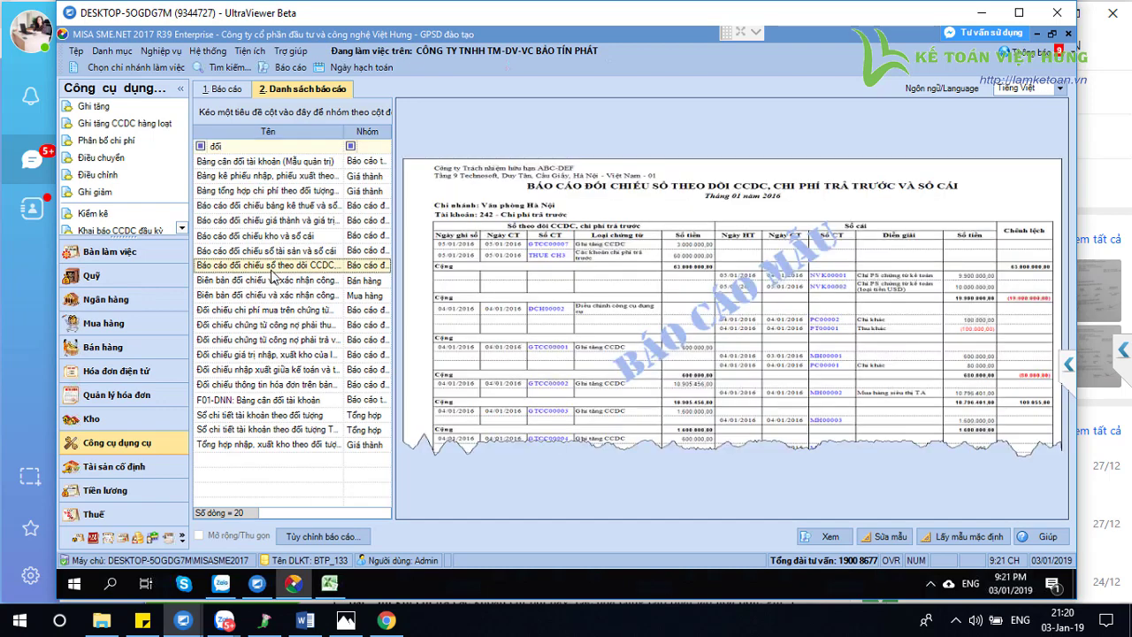
double_click(288, 268)
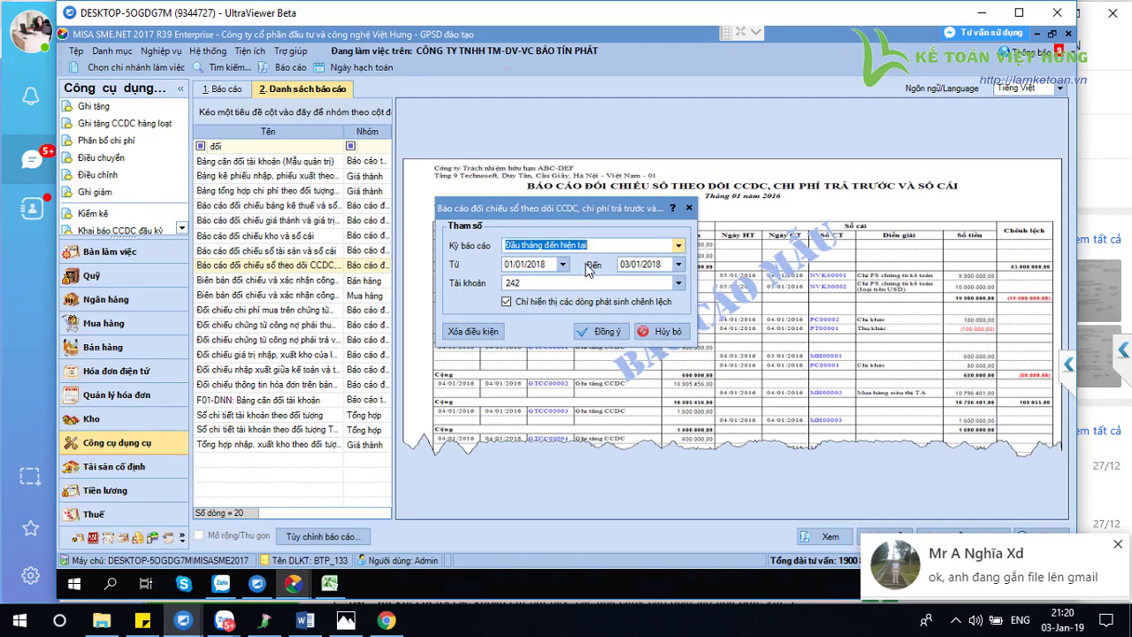
click(680, 247)
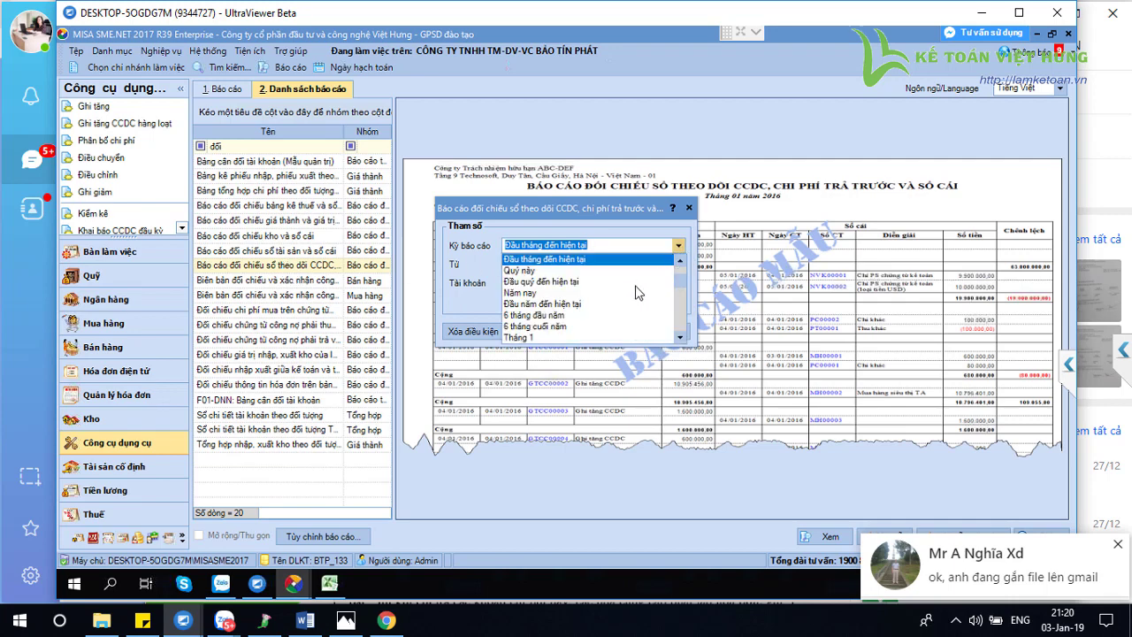
click(535, 292)
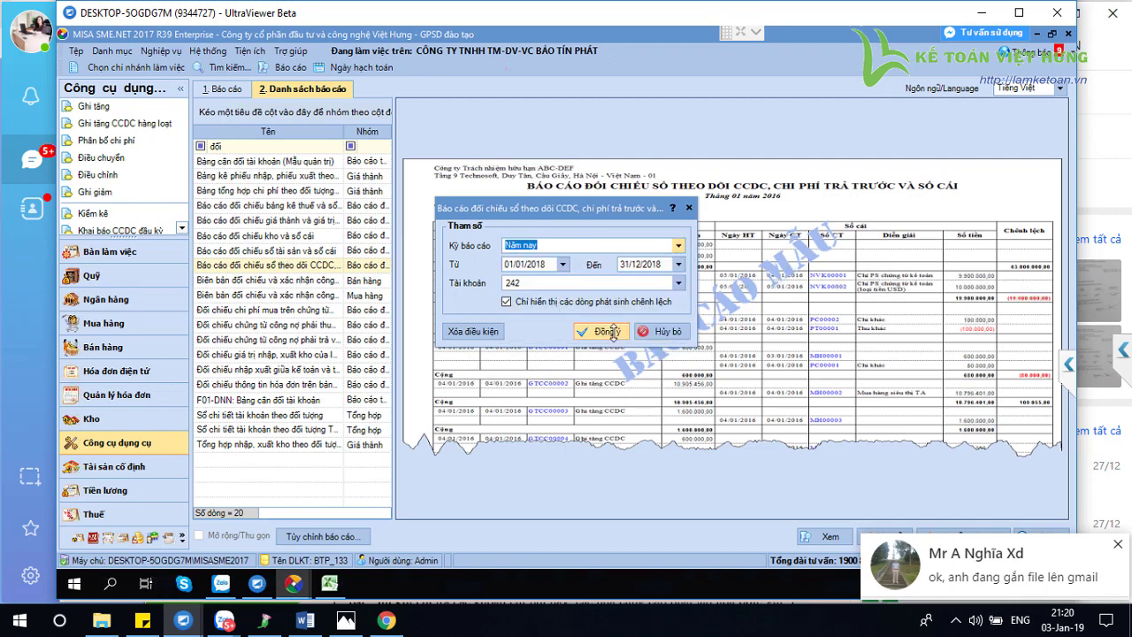
click(611, 331)
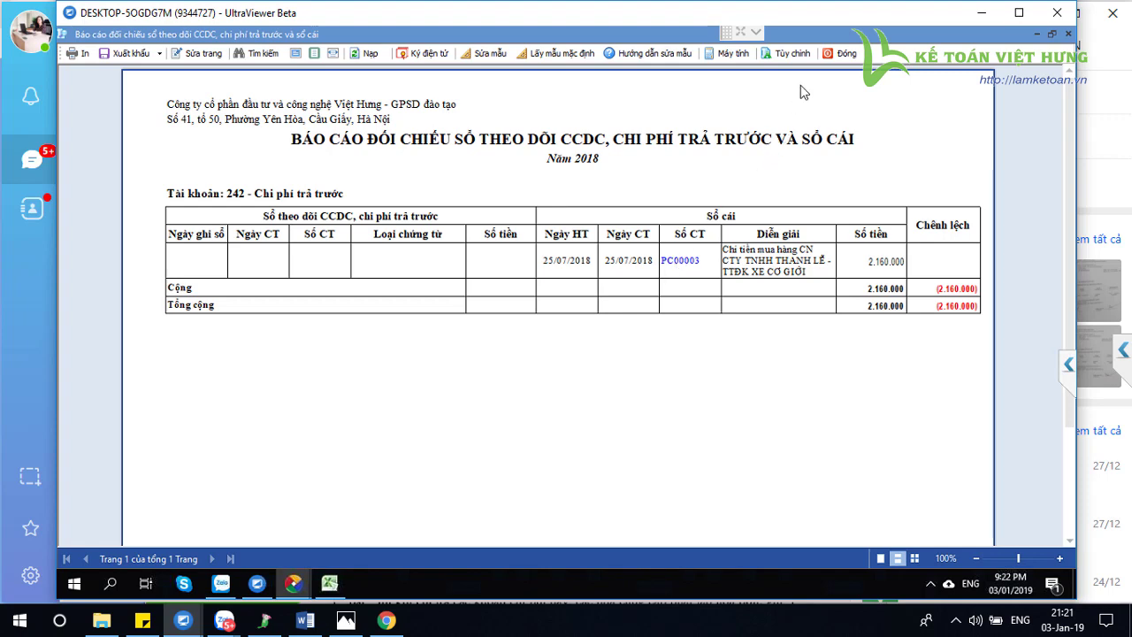
Close the account 242 reconciliation report and open the incoming Zalo chat message
click(841, 54)
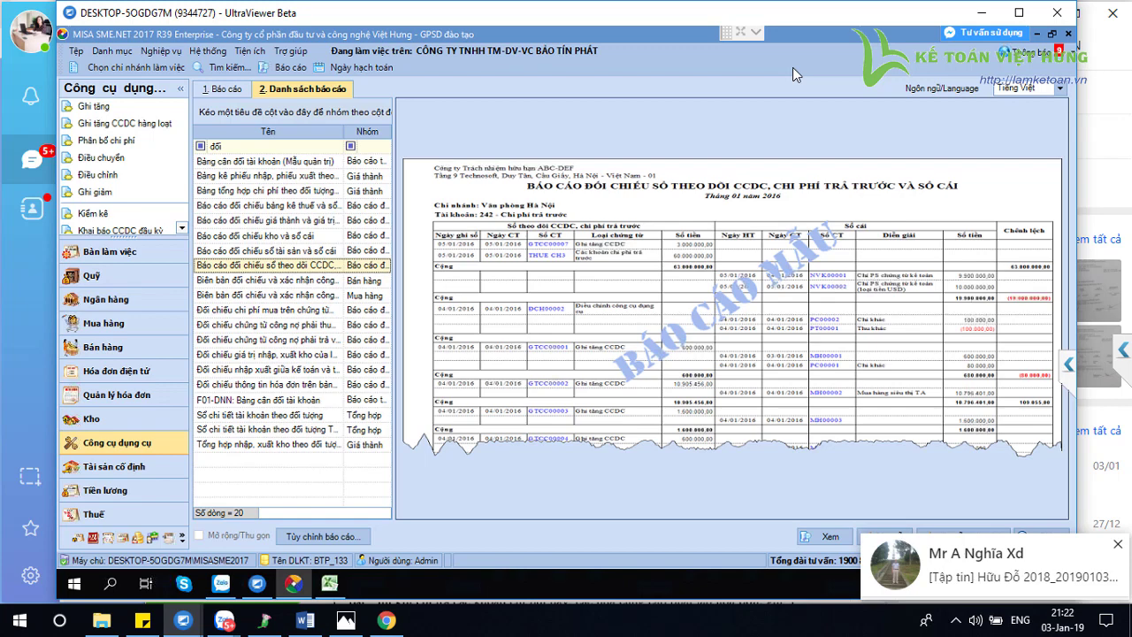
click(973, 566)
Return from Zalo to the remote UltraViewer session with MISA
mouse_move(183, 621)
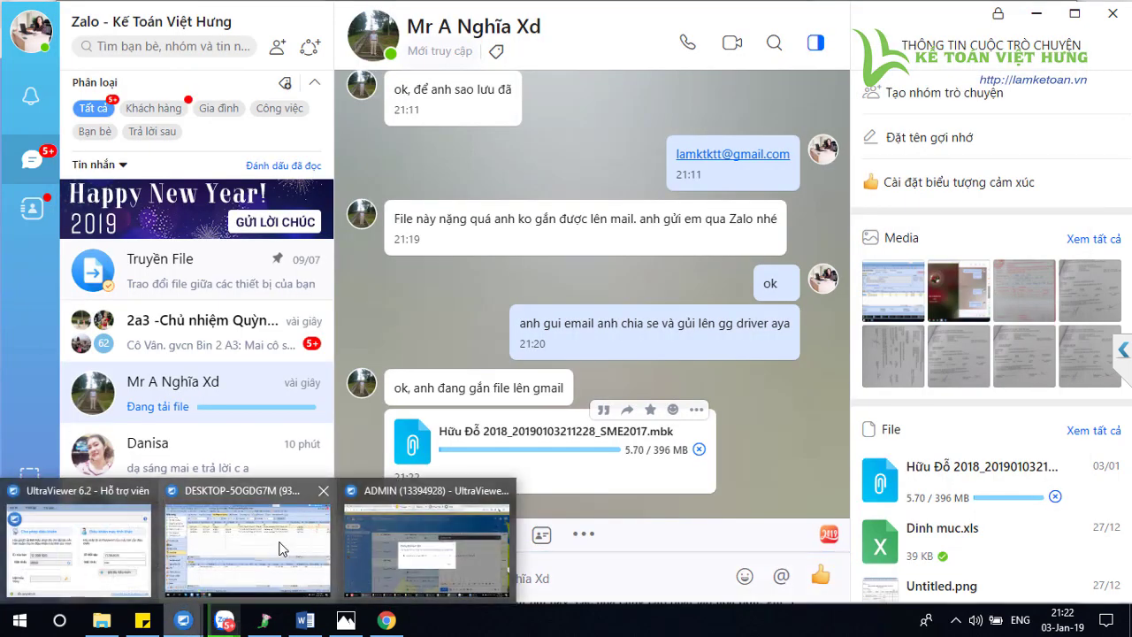
click(215, 580)
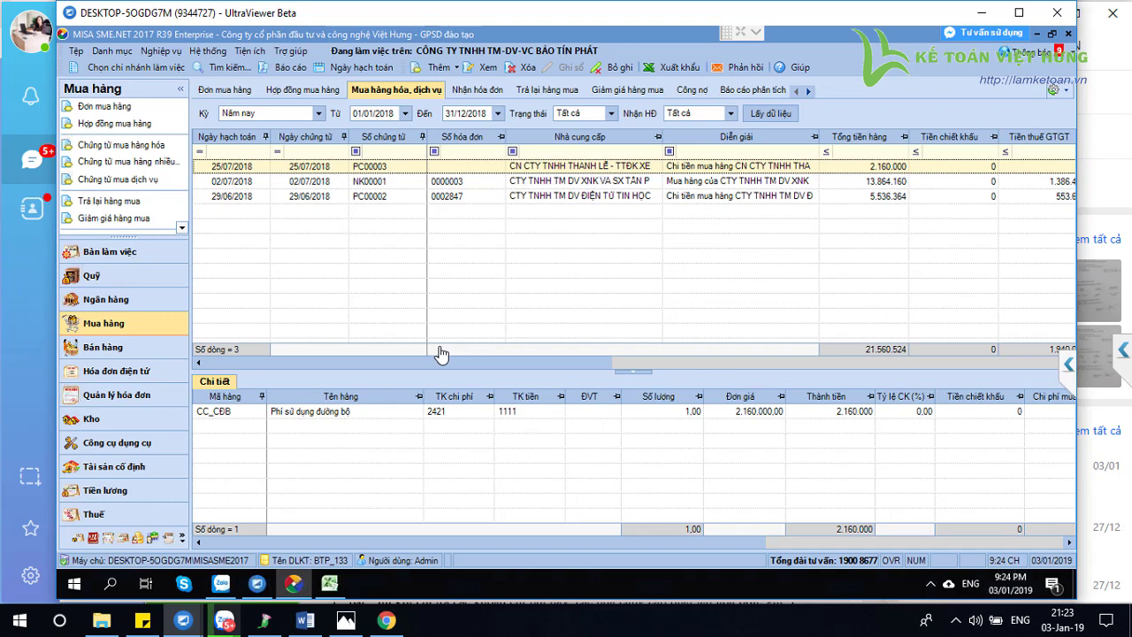
Start an unpaid goods purchase voucher and create a new catalogue item from its first line
click(166, 149)
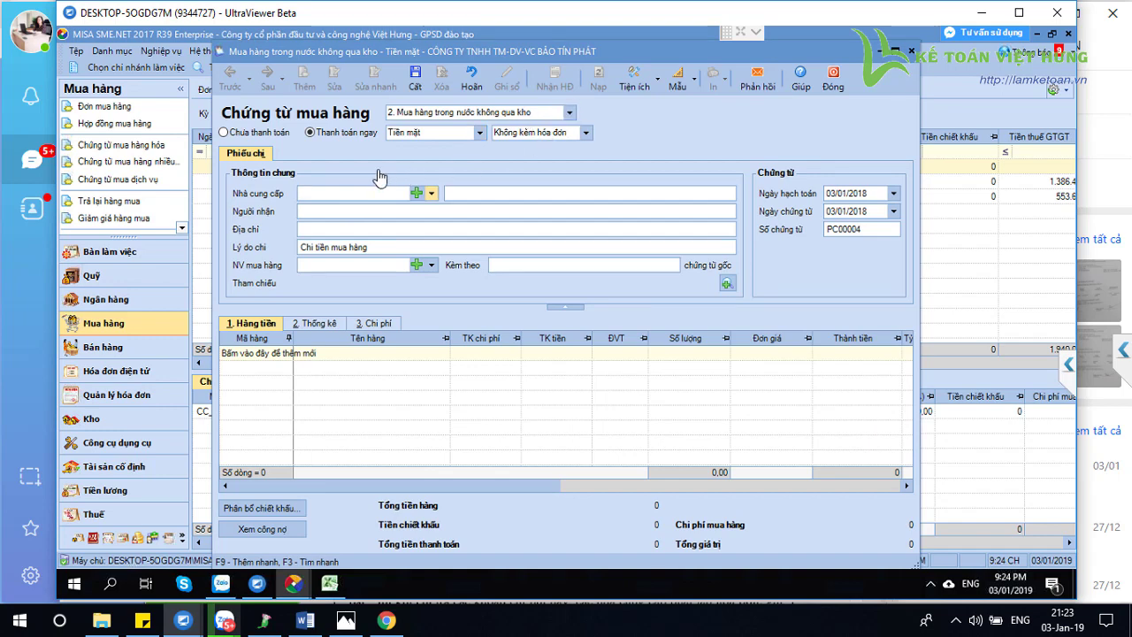
click(226, 133)
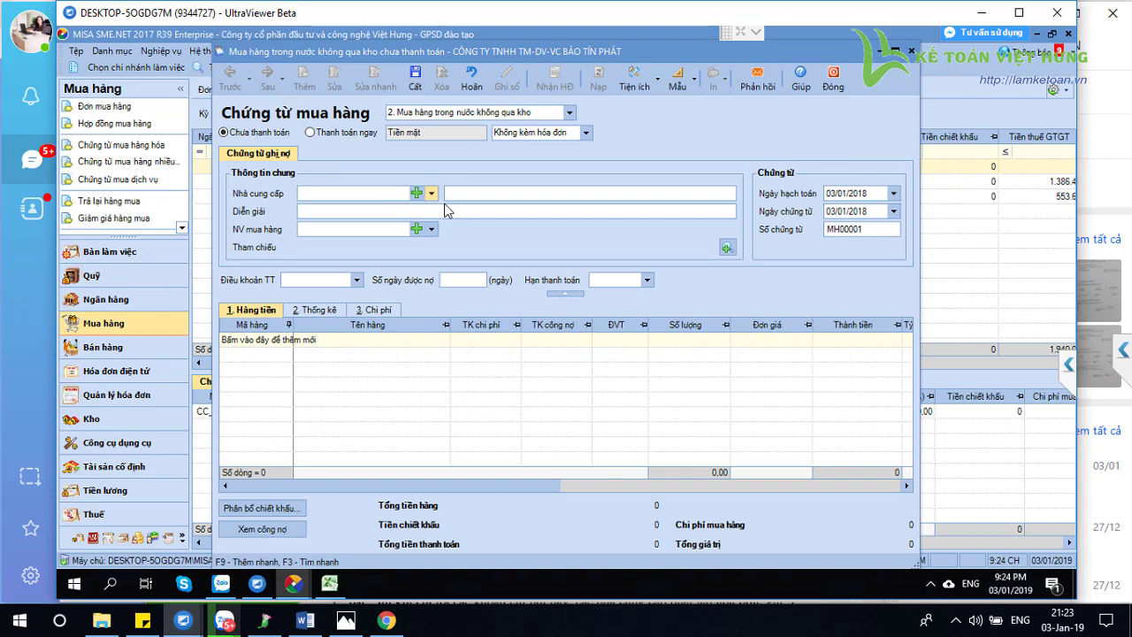
click(292, 341)
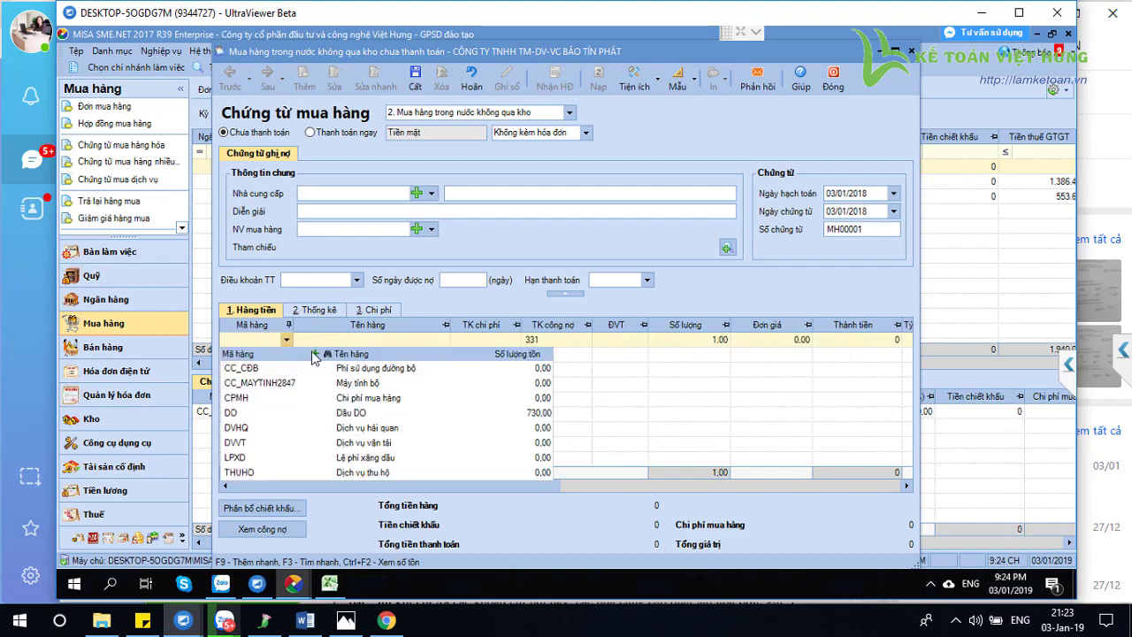
key(F9)
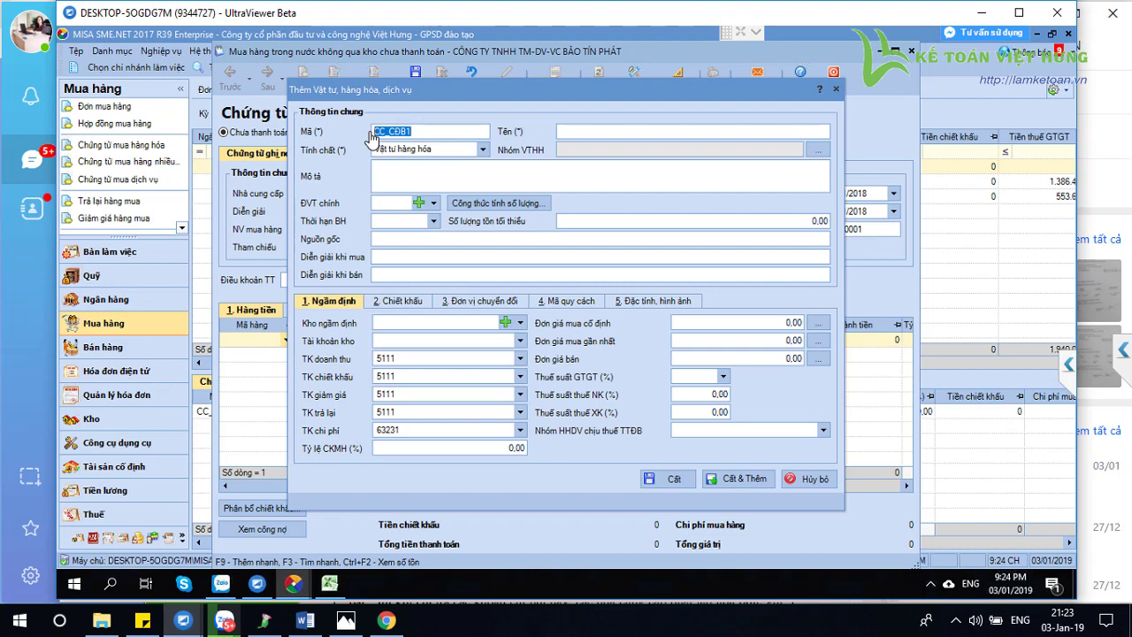
Make new item CC_CĐB1 a service with expense account 21113 and 10% VAT
click(483, 150)
click(407, 190)
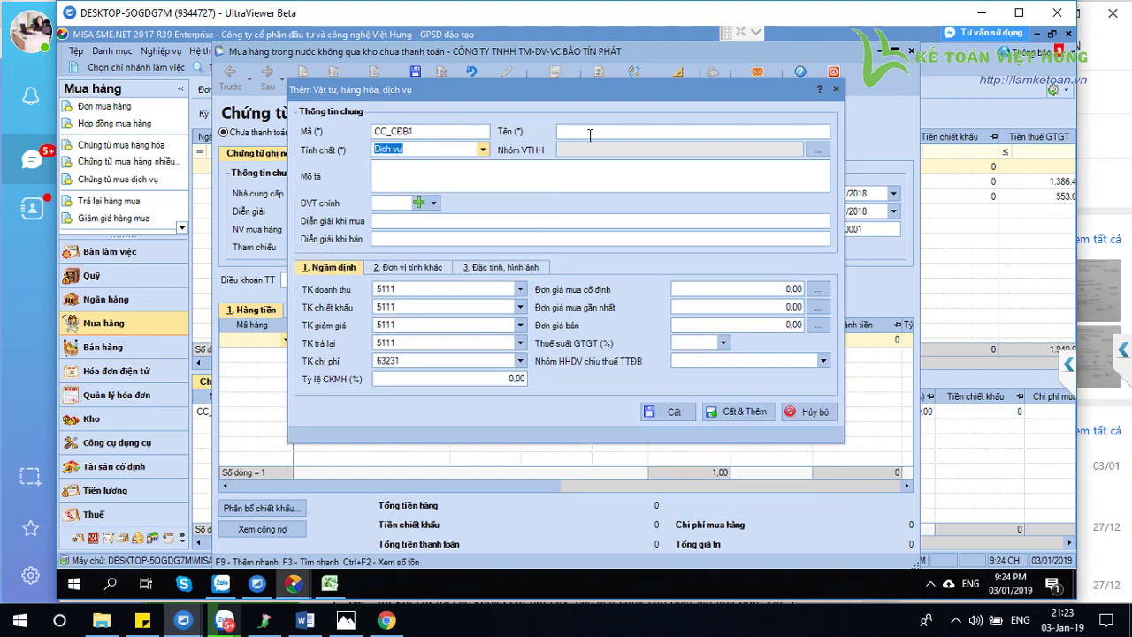
click(574, 149)
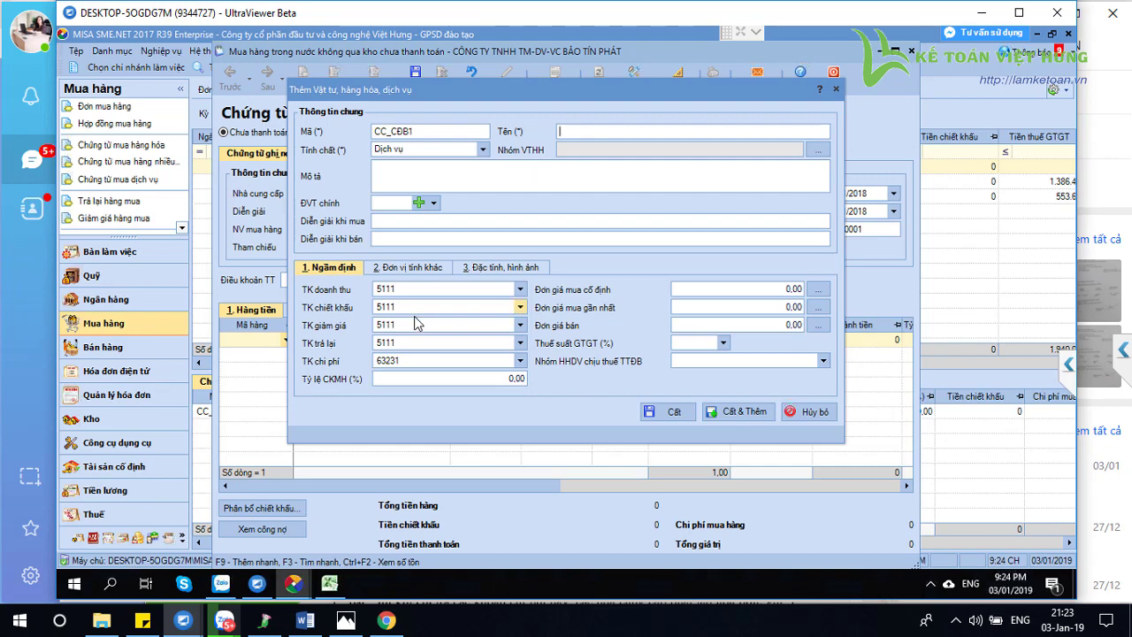
click(413, 360)
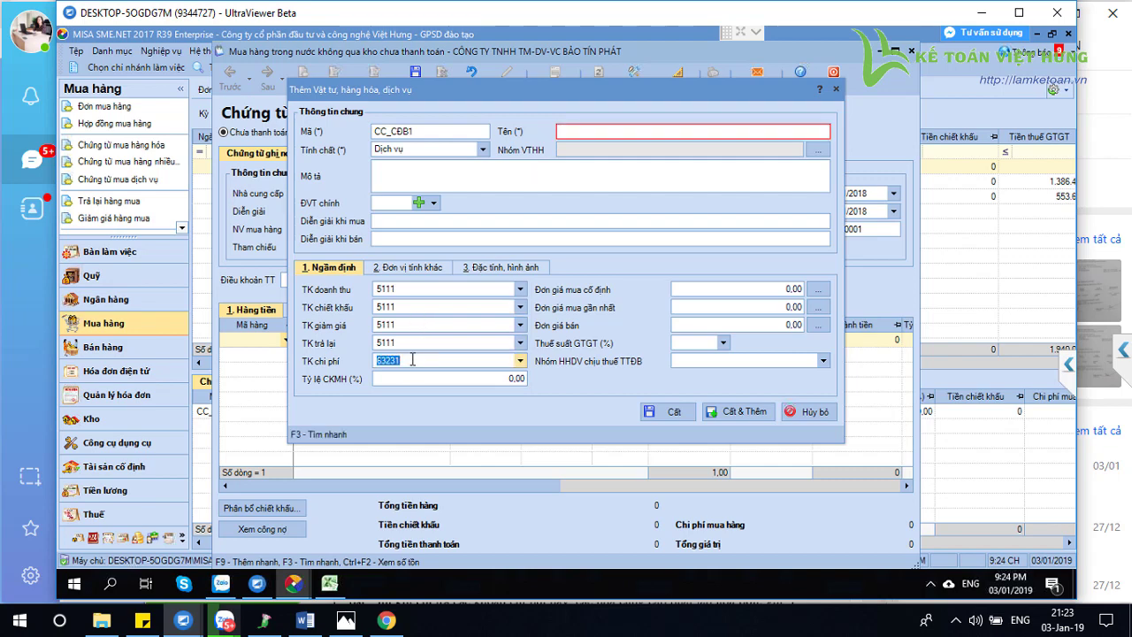
text(2111)
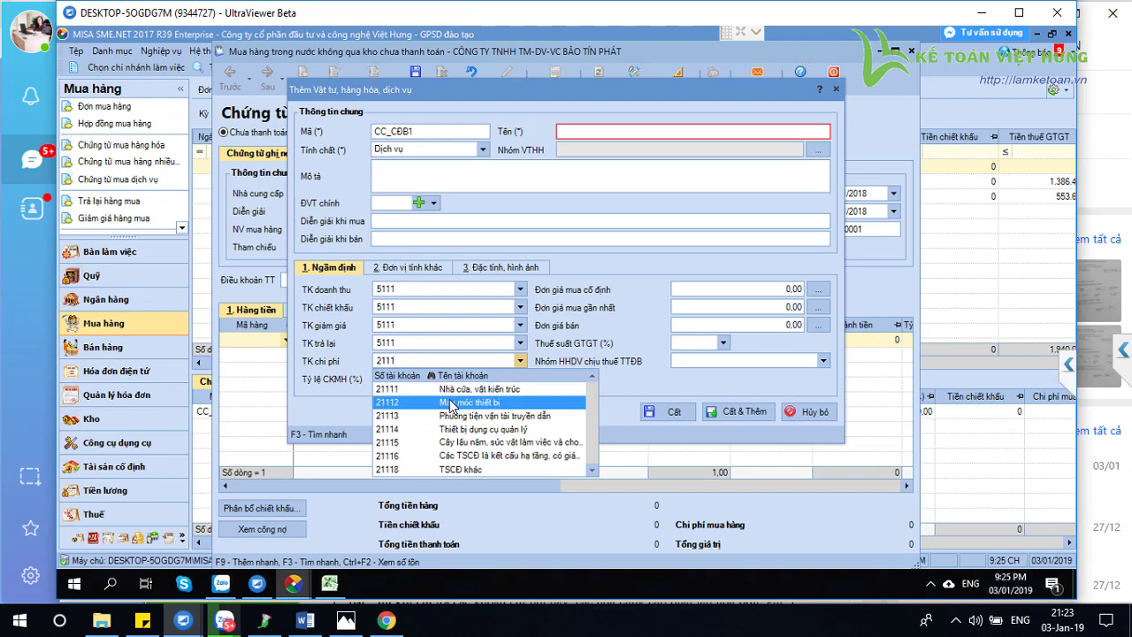
click(391, 416)
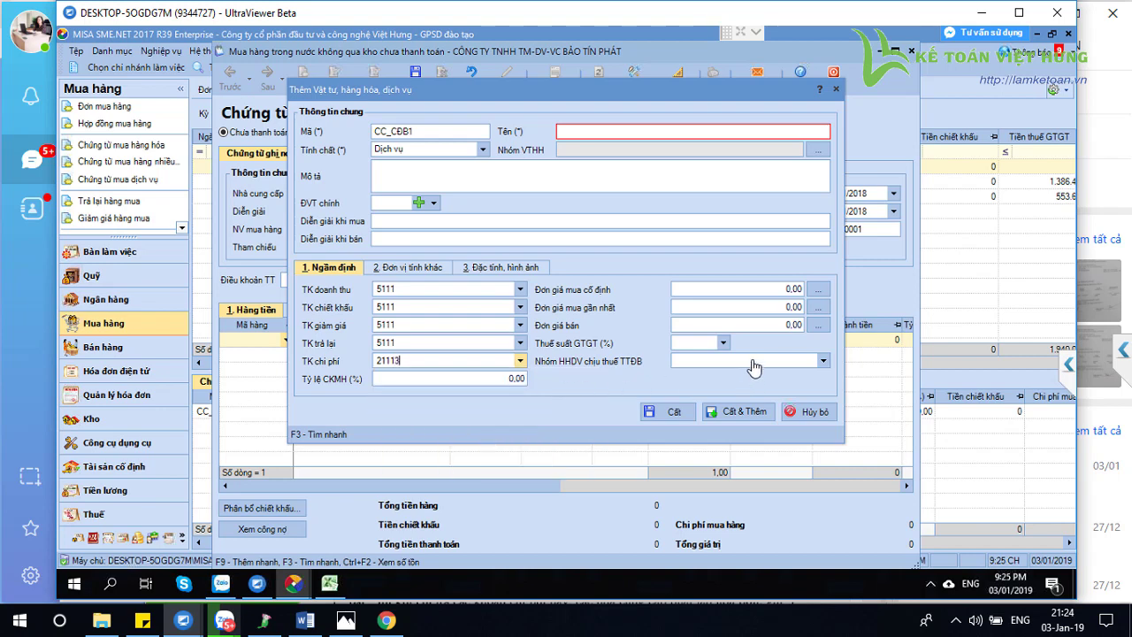
click(724, 344)
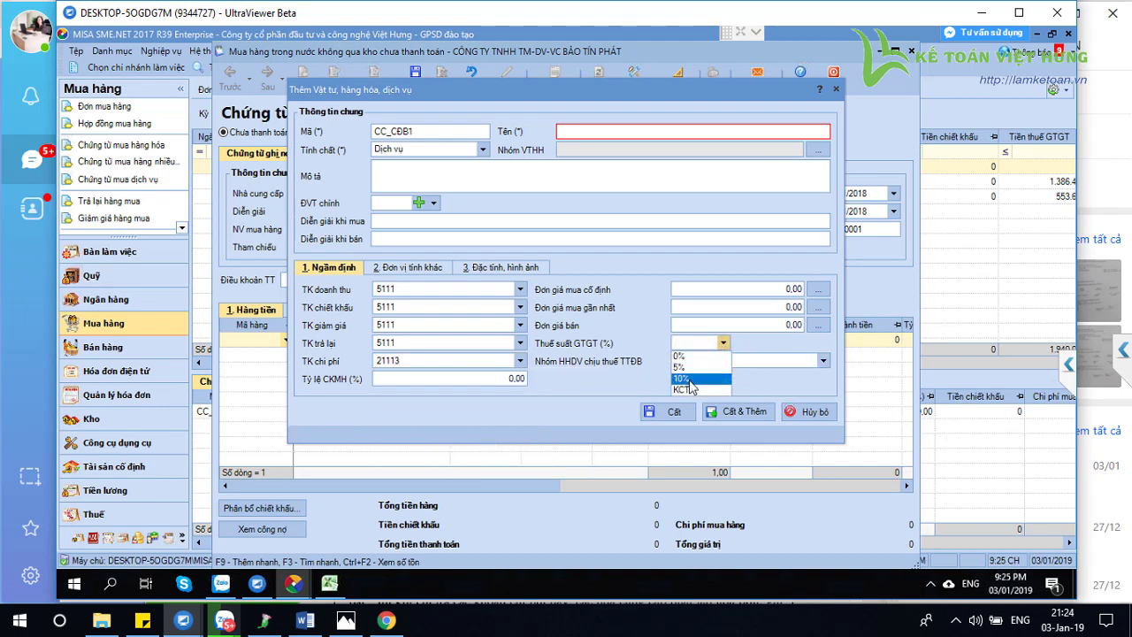
click(689, 380)
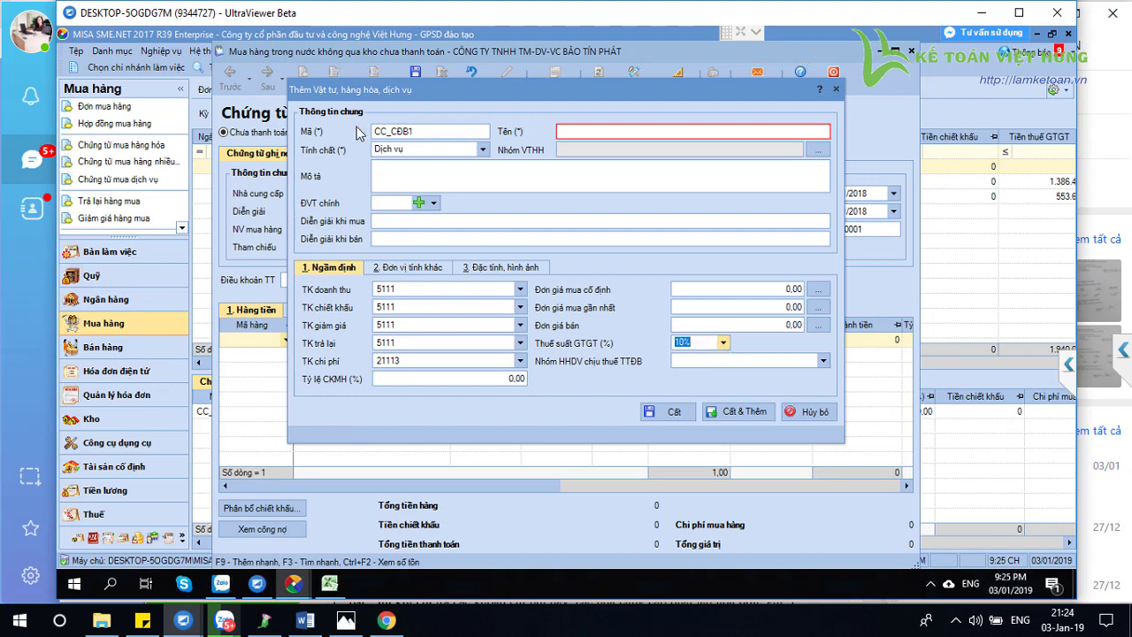
double_click(433, 135)
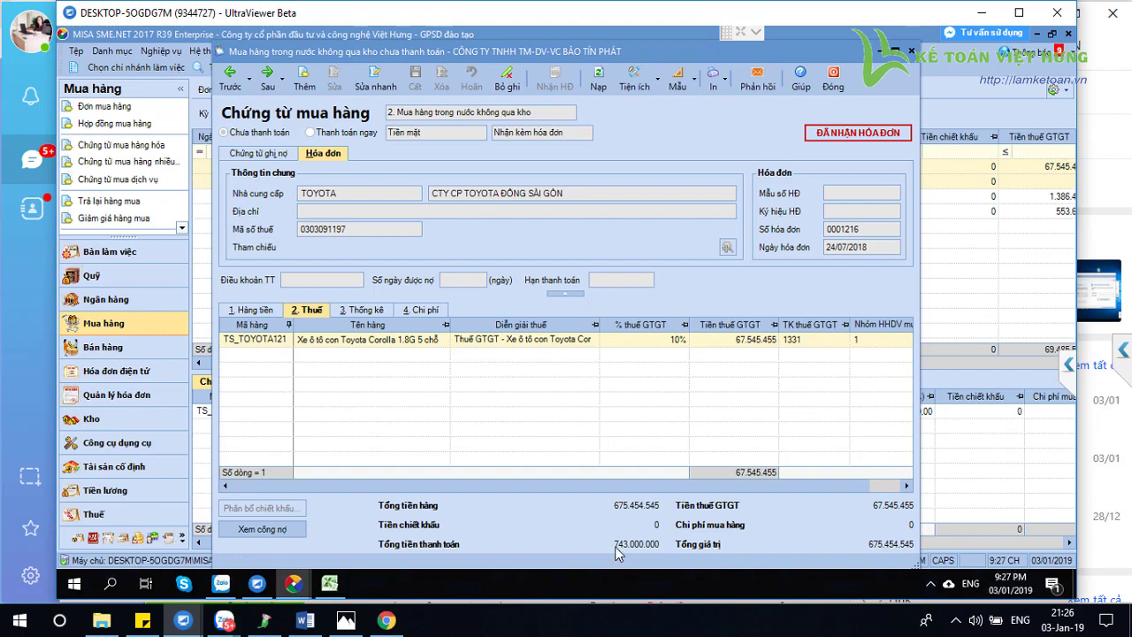
Close the car purchase voucher and switch to the Tổng hợp module's process diagram
click(832, 84)
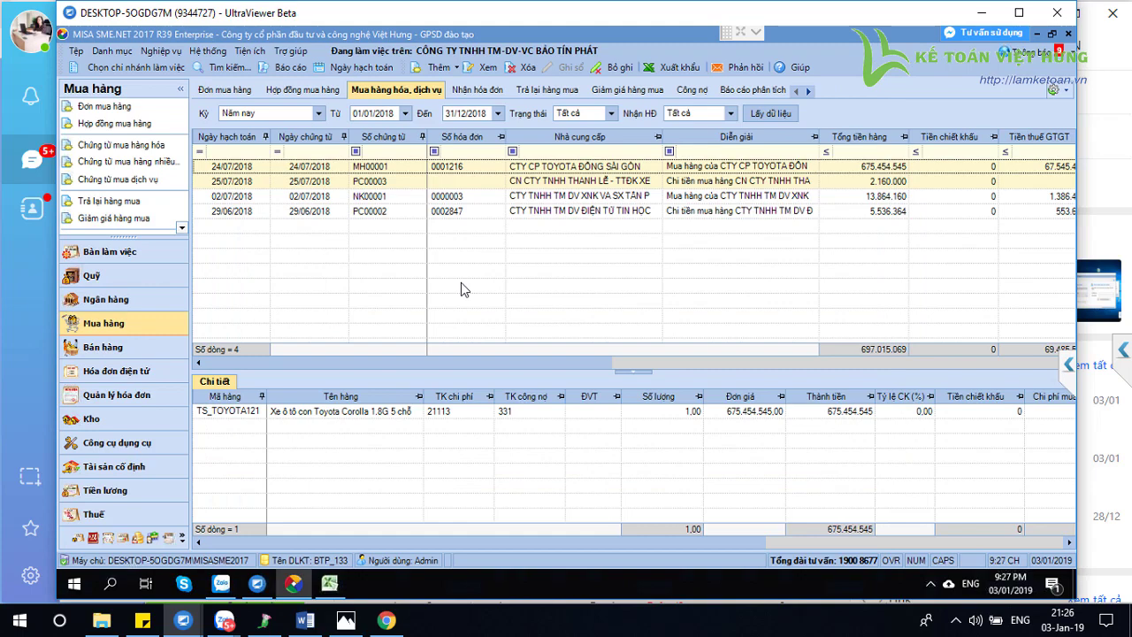
click(94, 539)
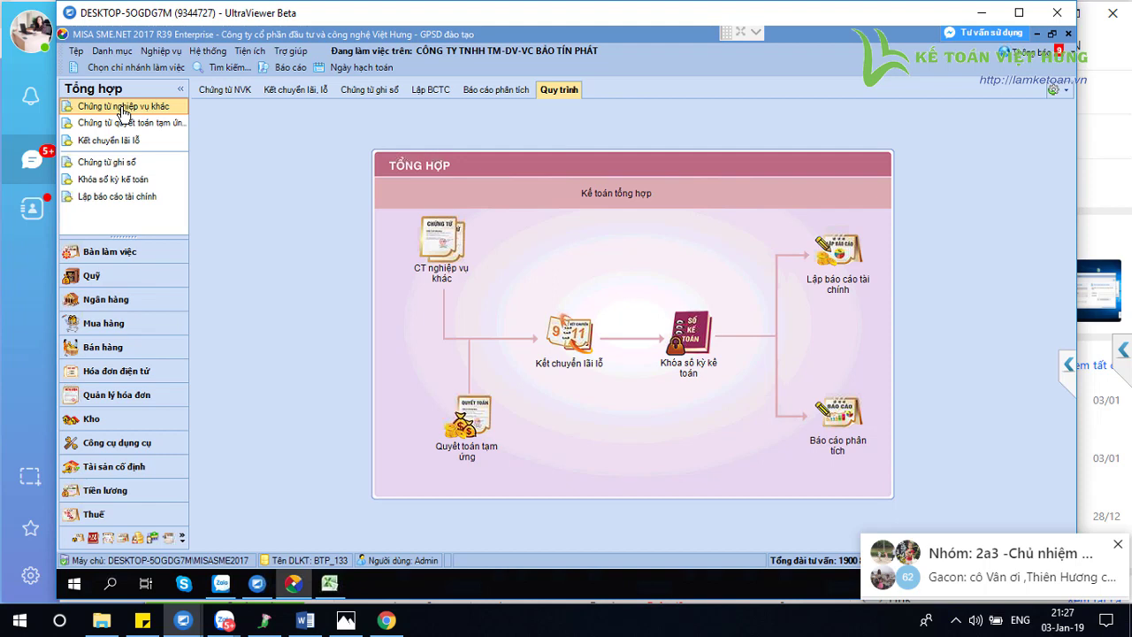
Start an other-transaction voucher with the car tax description for invoice 1216, dated 25/07/2018
click(123, 113)
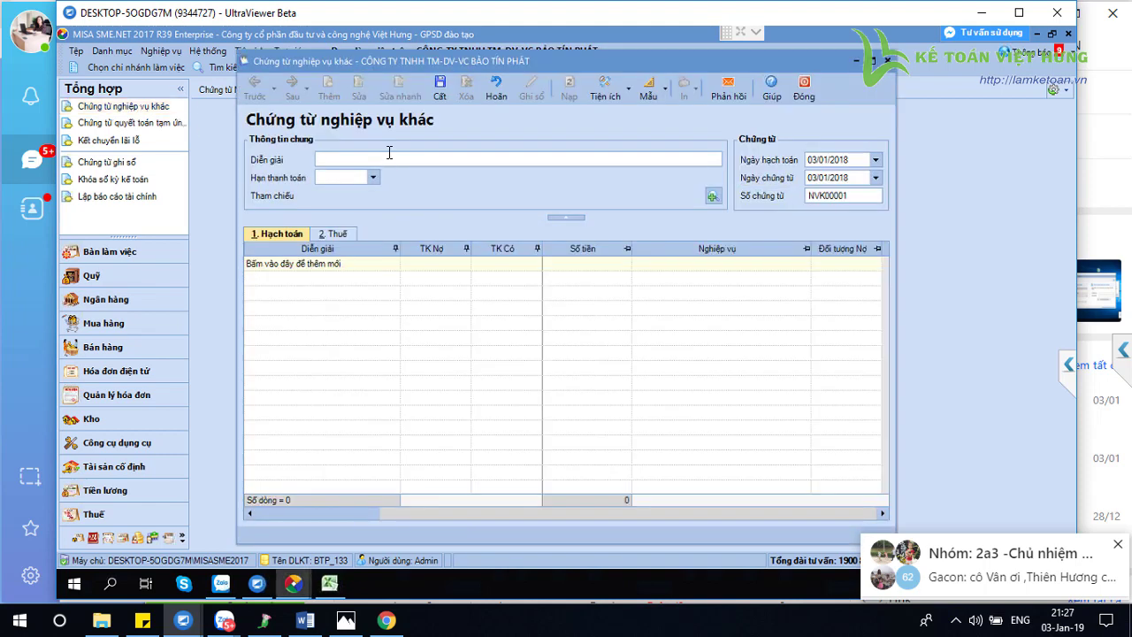
text(ch)
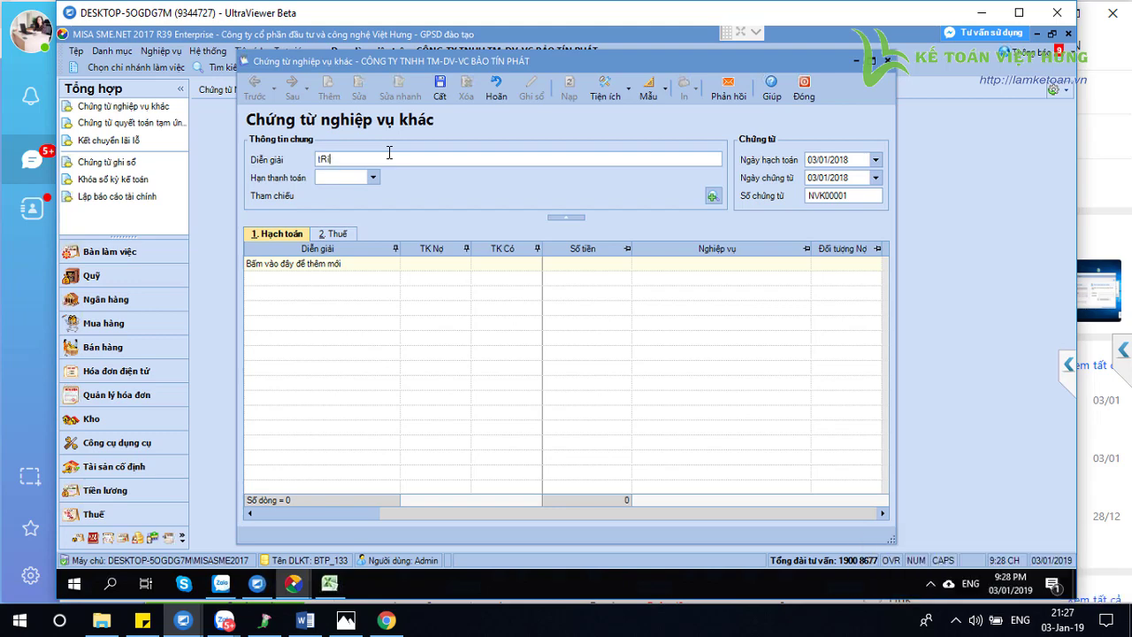
key(BackSpace)
key(BackSpace)
key(Caps_Lock)
text(Trích tieền thuế TB nộp cho việc mua ô tô theo số hóa đơn 1216)
click(837, 161)
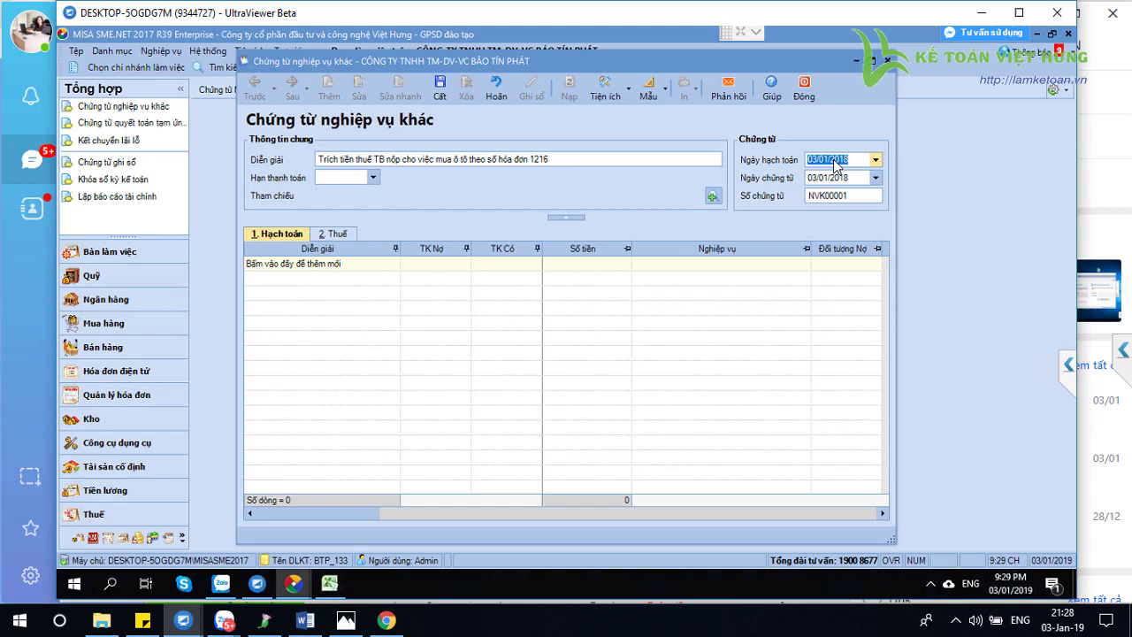
text(25/07/2018)
Add a posting line debiting 21113, crediting 3339, for 77900000
click(647, 262)
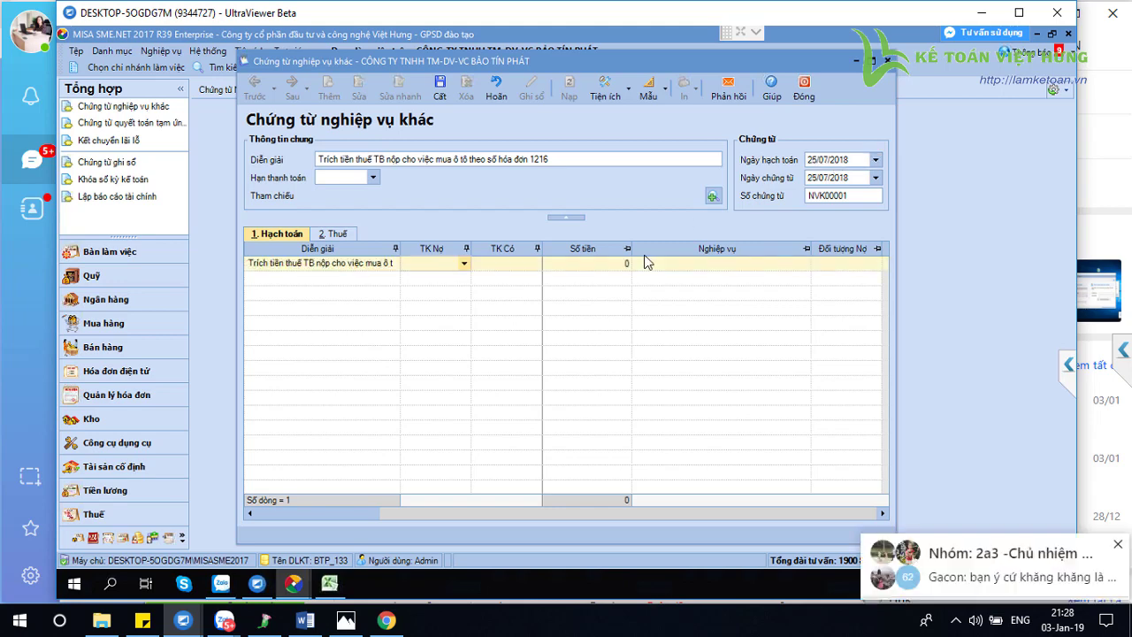
text(211)
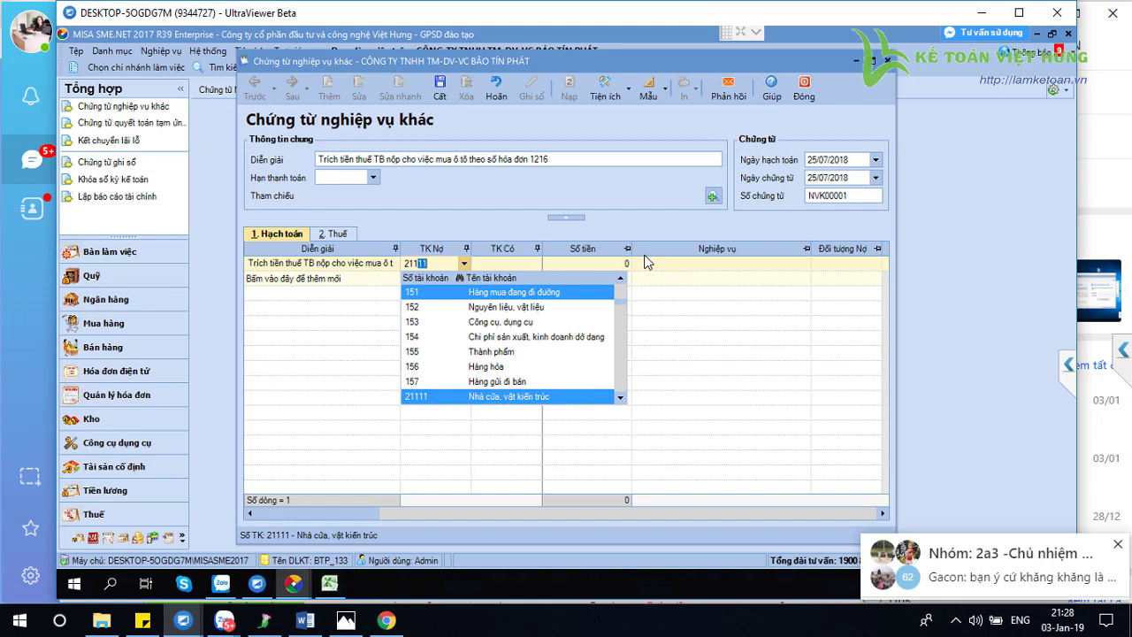
text(13)
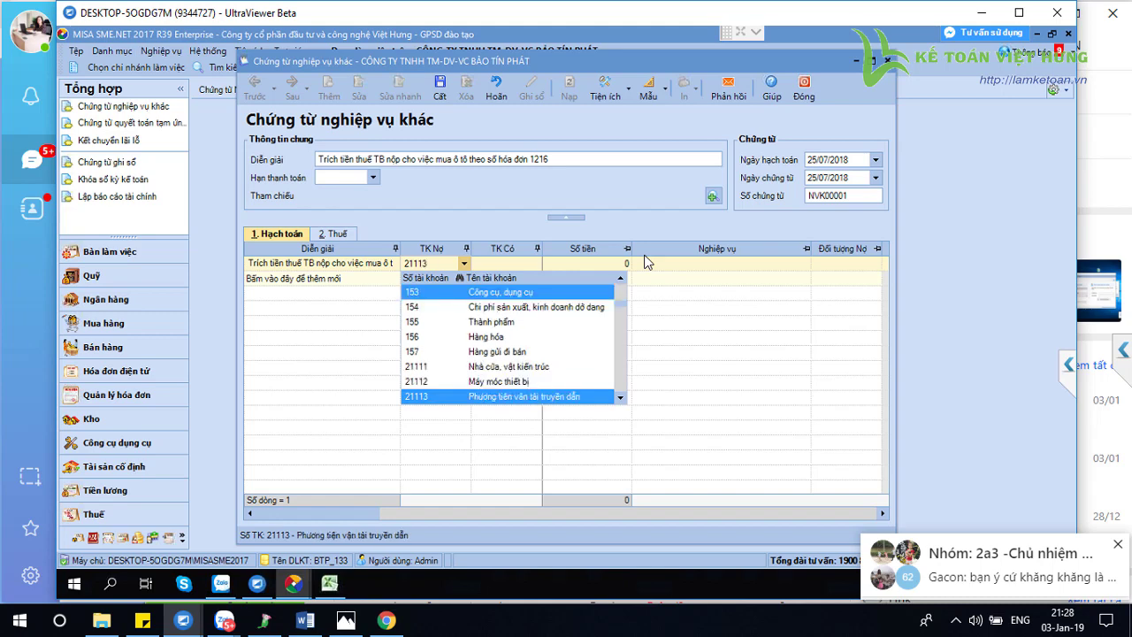
key(Tab)
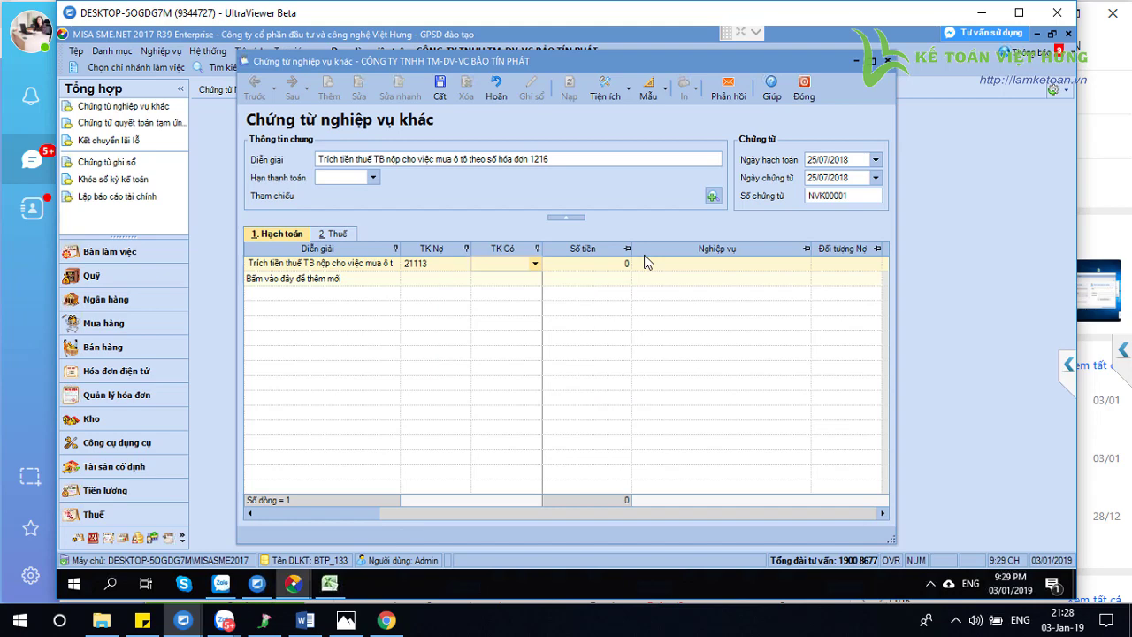
text(33339)
click(593, 397)
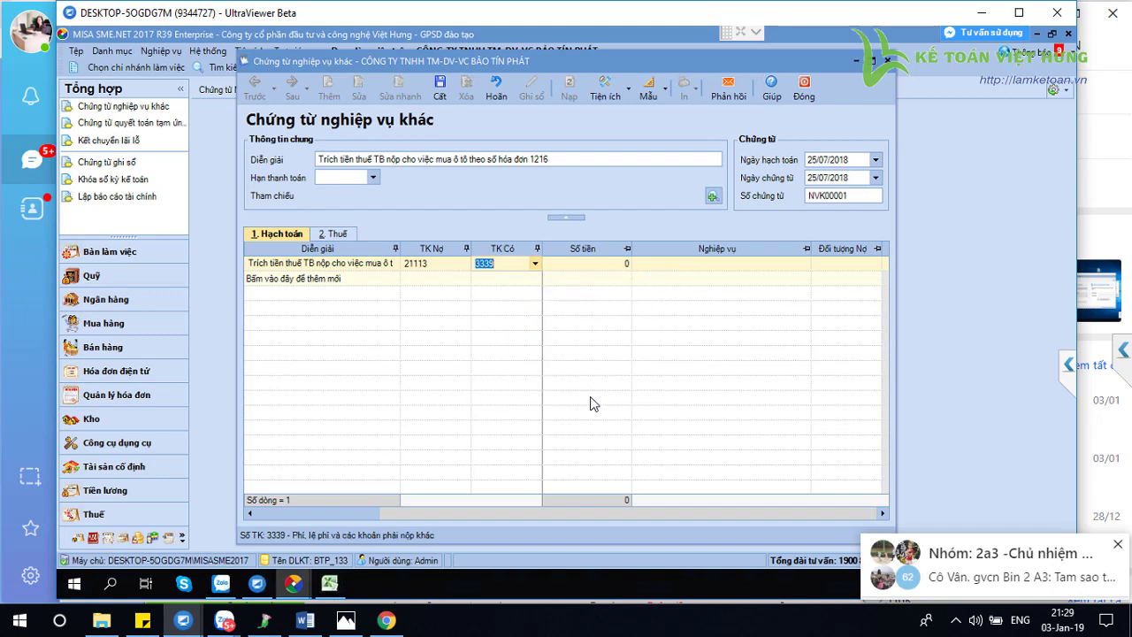
key(Tab)
text(77900000)
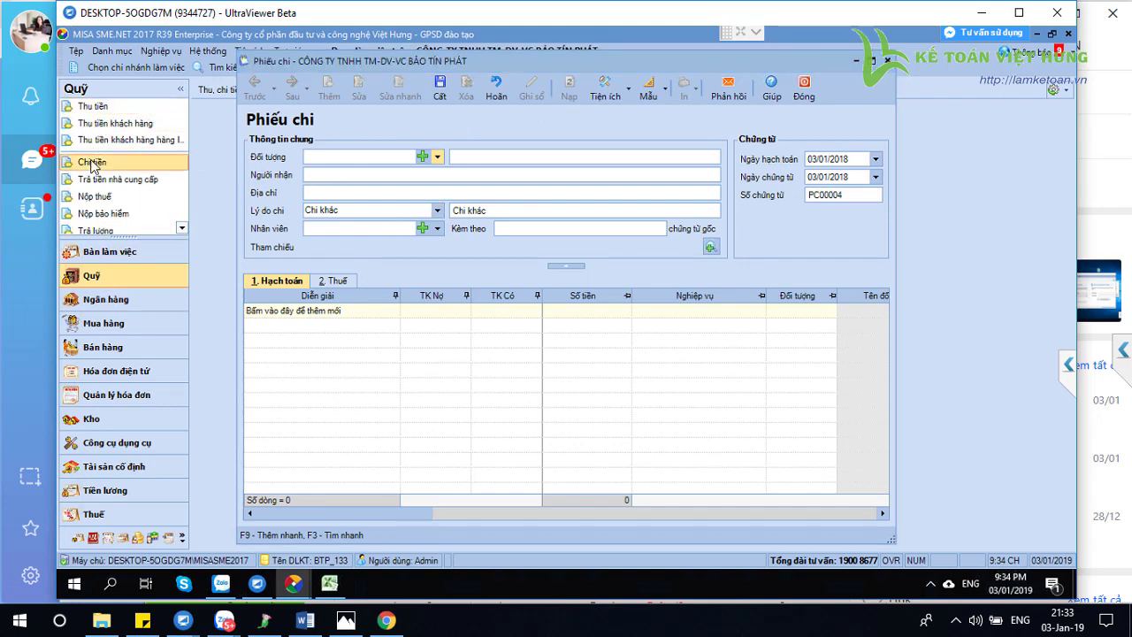
On the cash payment, leave the counterparty empty, keep reason Chi khác, and check dates
click(436, 157)
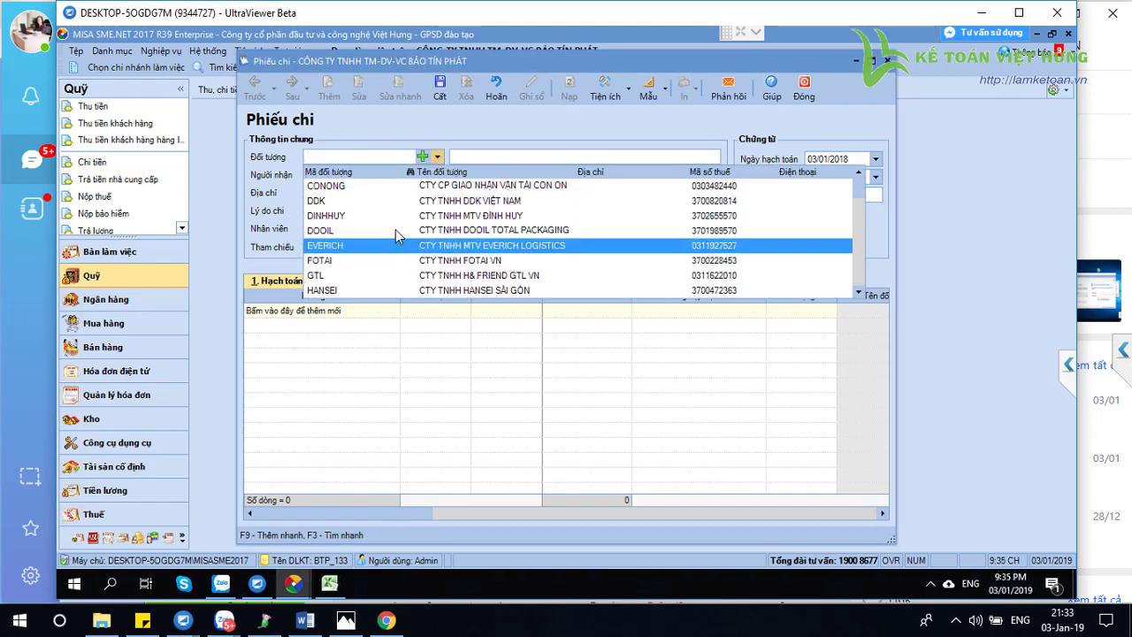
scroll(517, 261, down, 2)
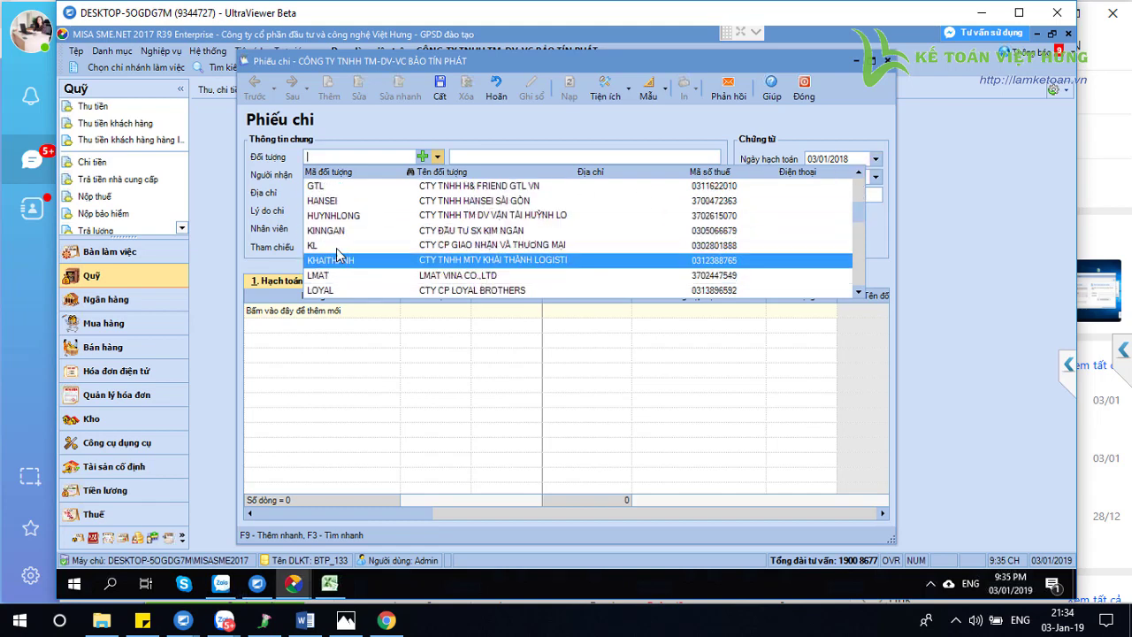
key(Escape)
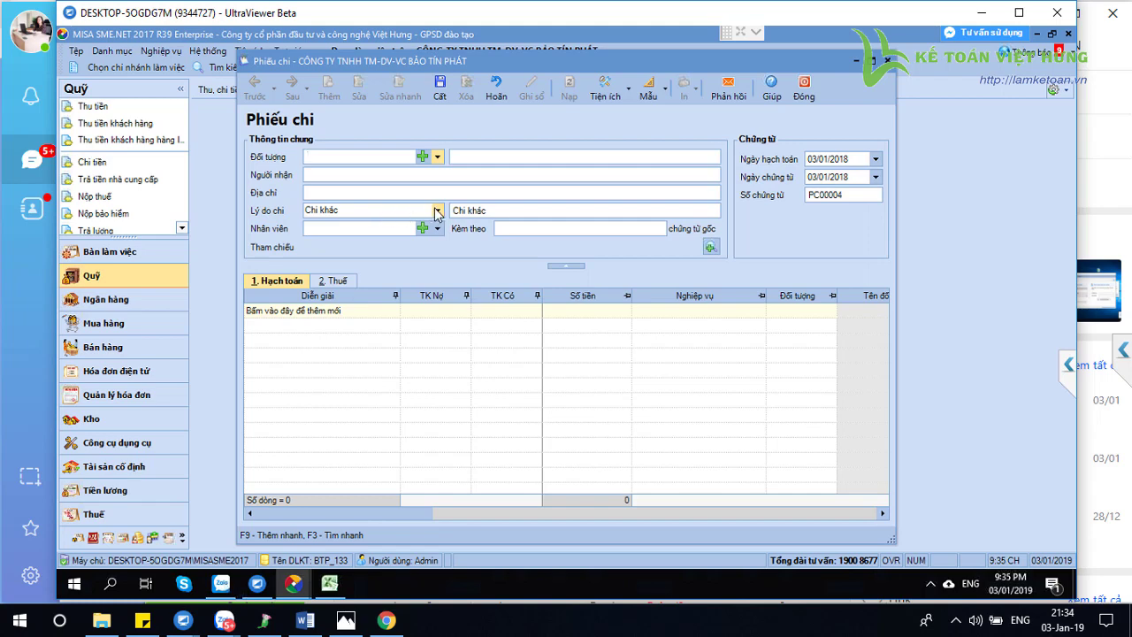
click(437, 212)
click(438, 212)
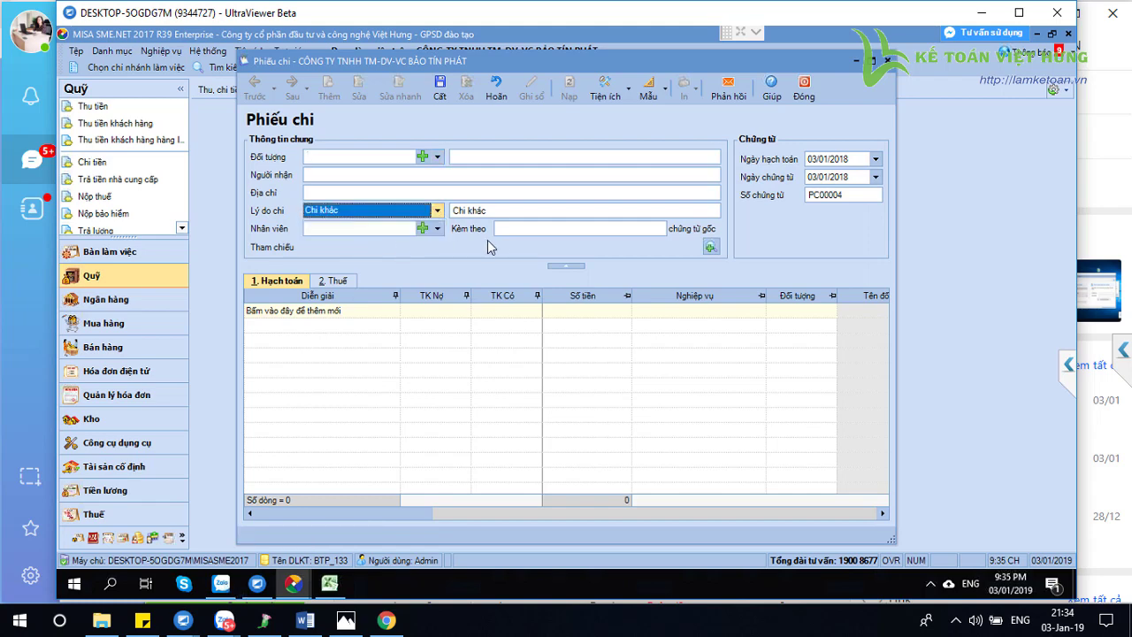
click(367, 250)
click(492, 210)
click(492, 211)
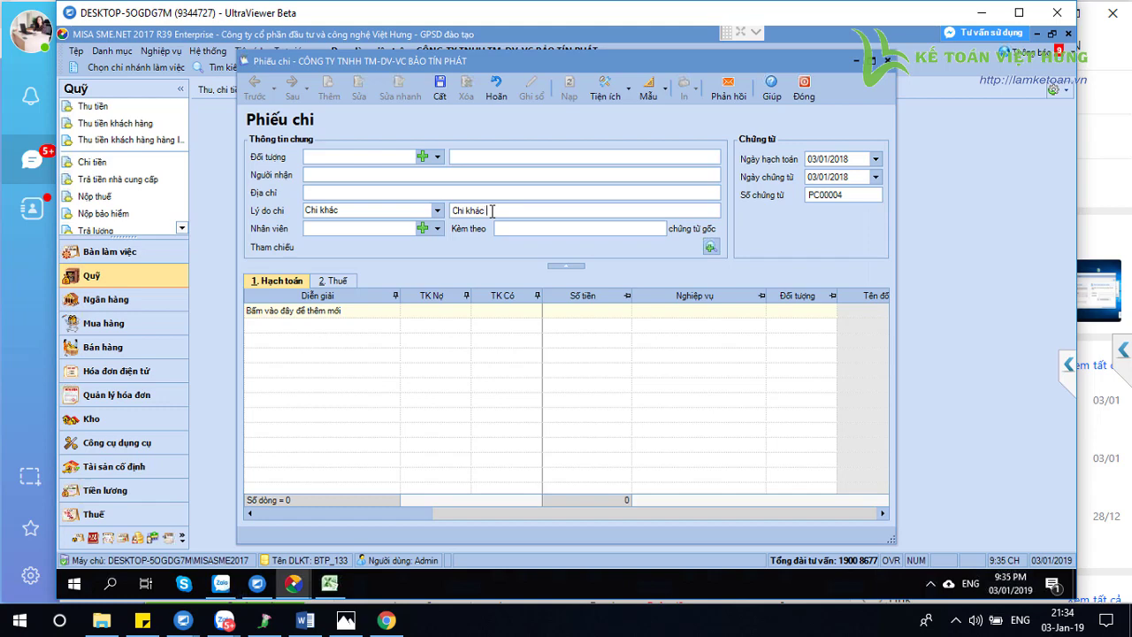
click(829, 160)
click(826, 181)
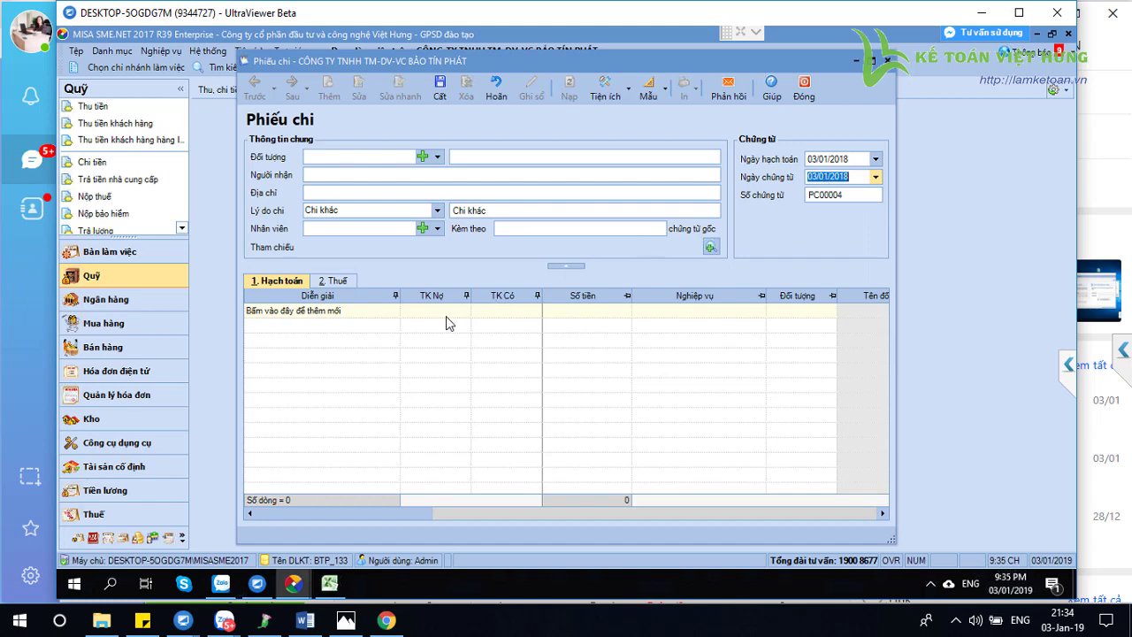
Add a payment line debiting 3339, crediting 1111, and type amount 7700000
click(370, 312)
click(421, 310)
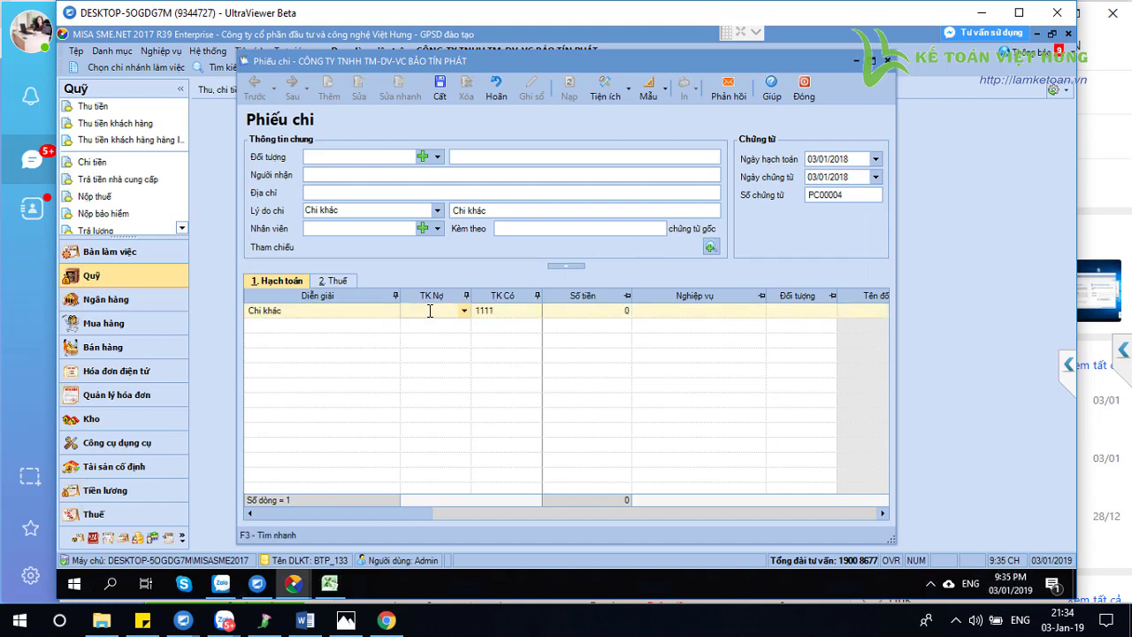
text(3339)
click(484, 315)
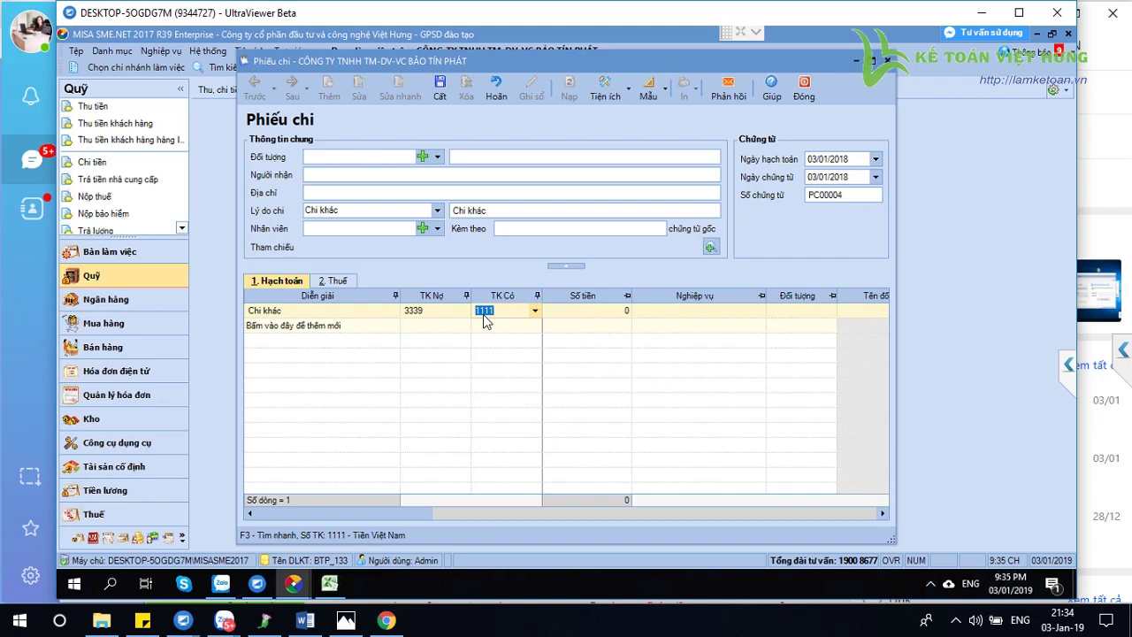
key(Tab)
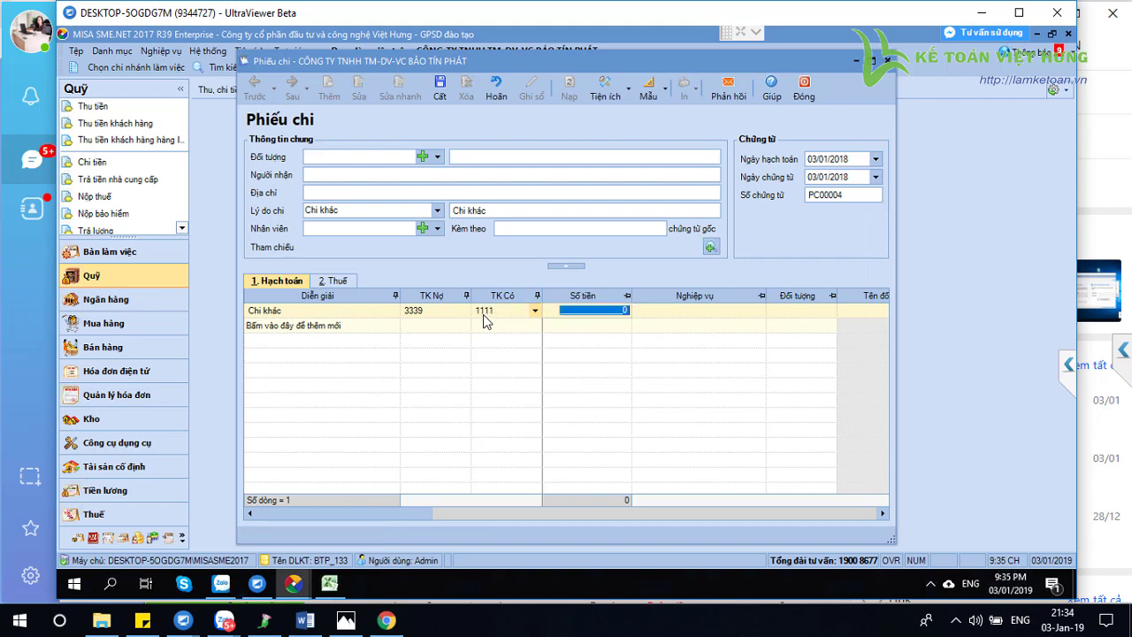
text(77)
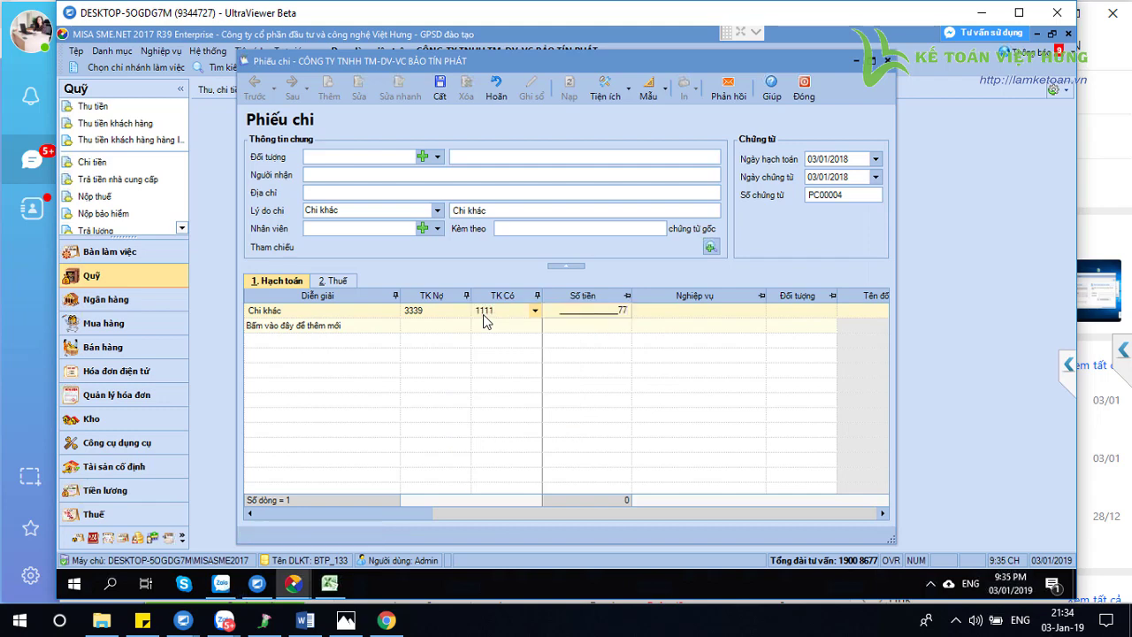
text(00000)
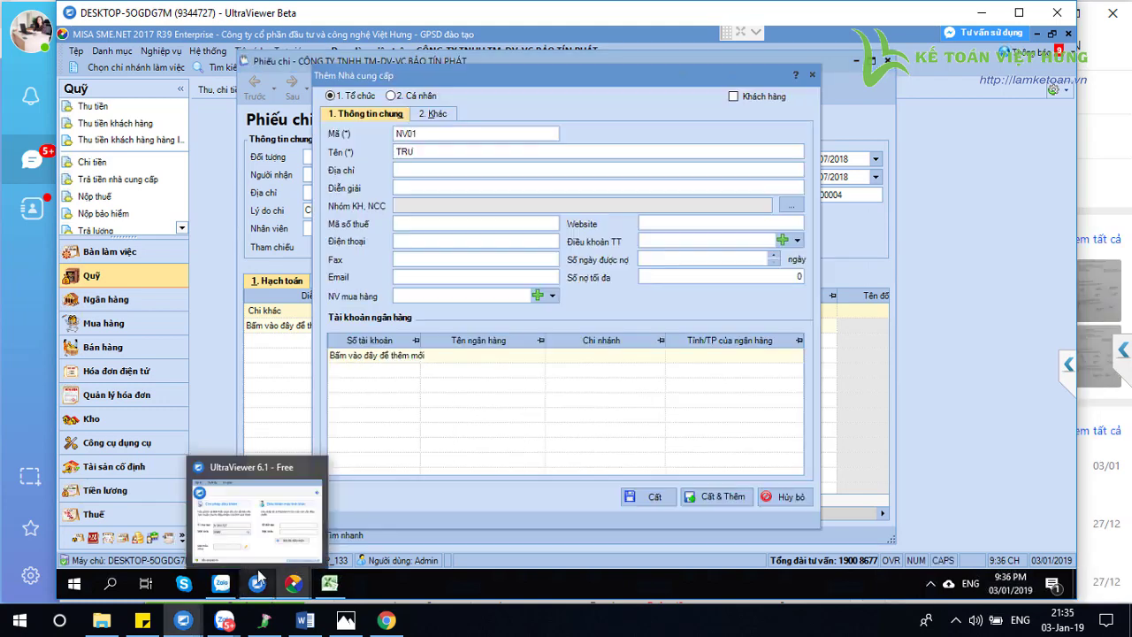
Abandon the new supplier entry and go to the parties catalogue
text(ƠNG CÔNG TRÌNH)
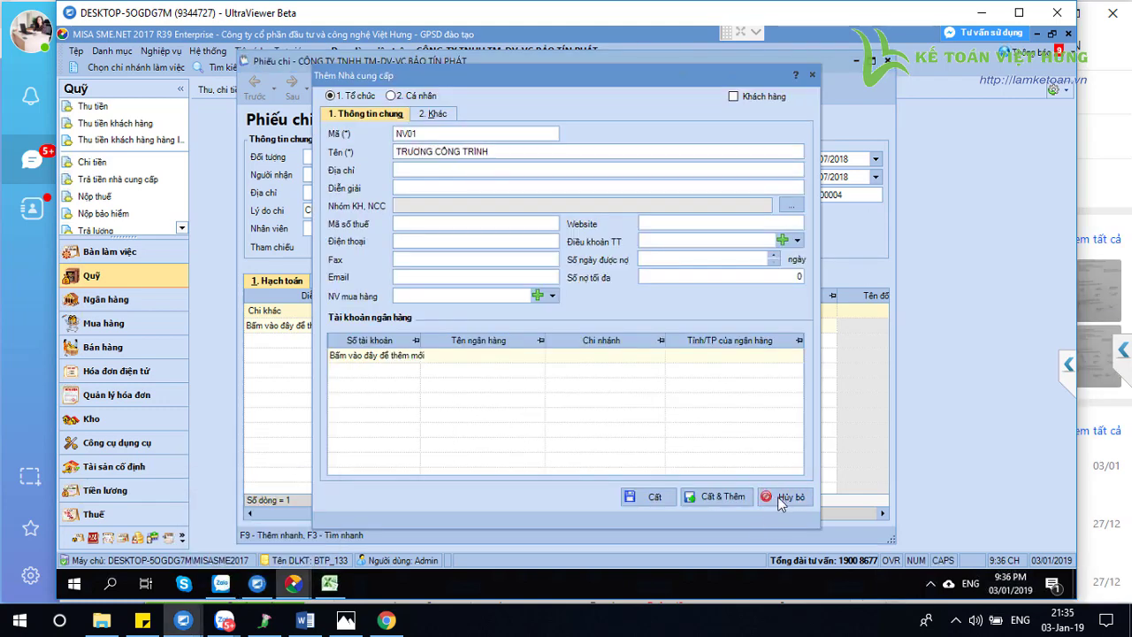
click(778, 496)
click(113, 51)
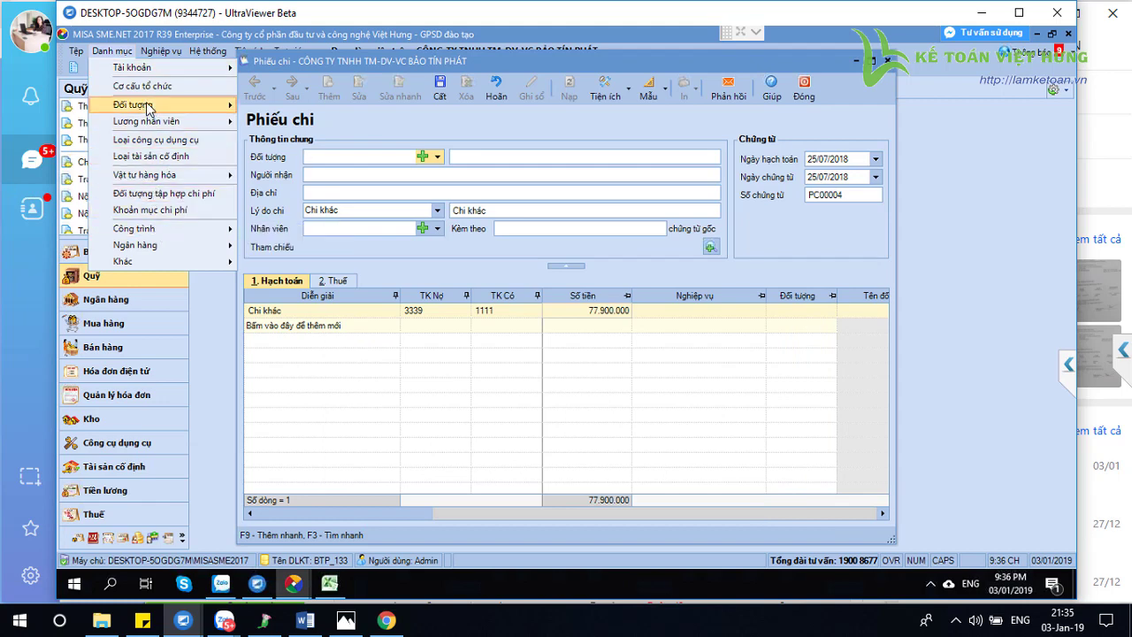
click(262, 138)
Save employee NV00001 under Bộ phận quản lý and pick them as the voucher party
click(736, 218)
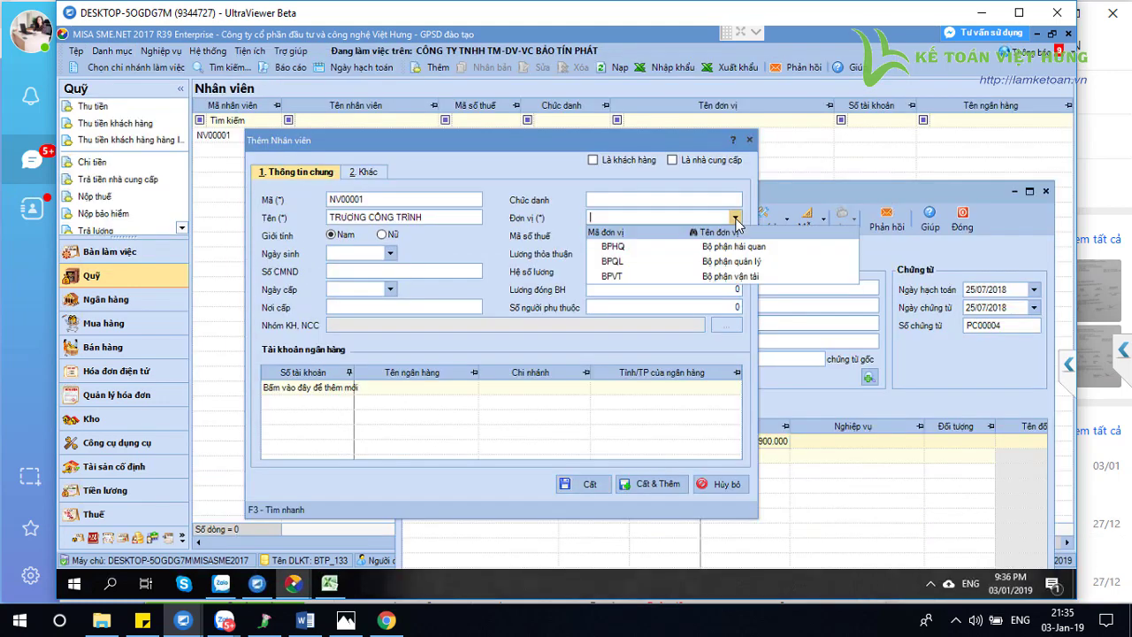
click(690, 248)
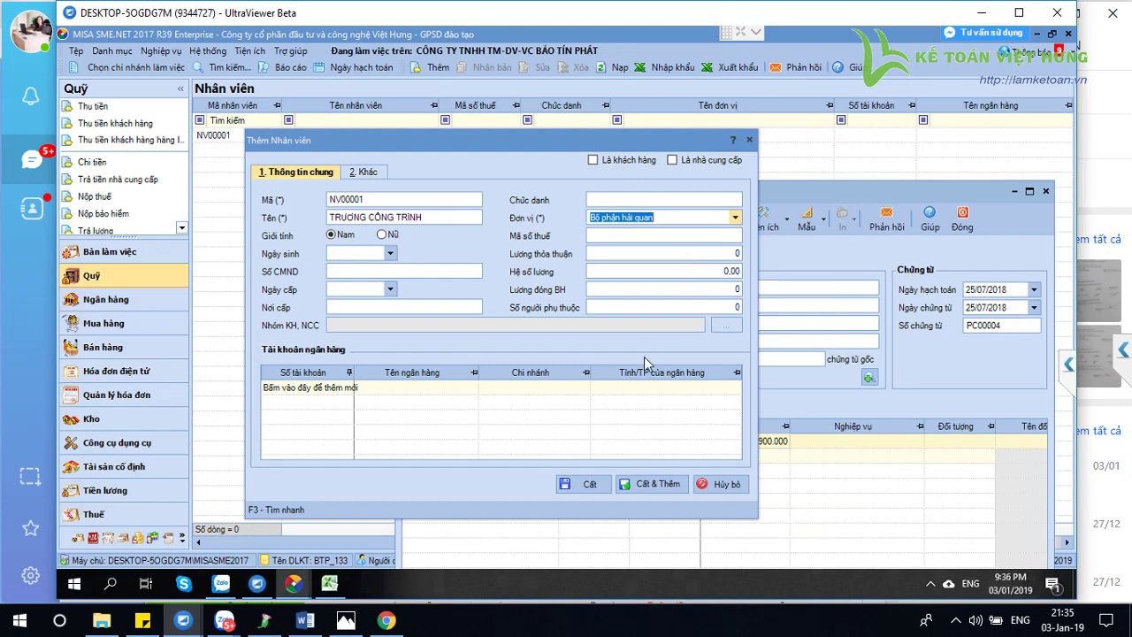
click(735, 218)
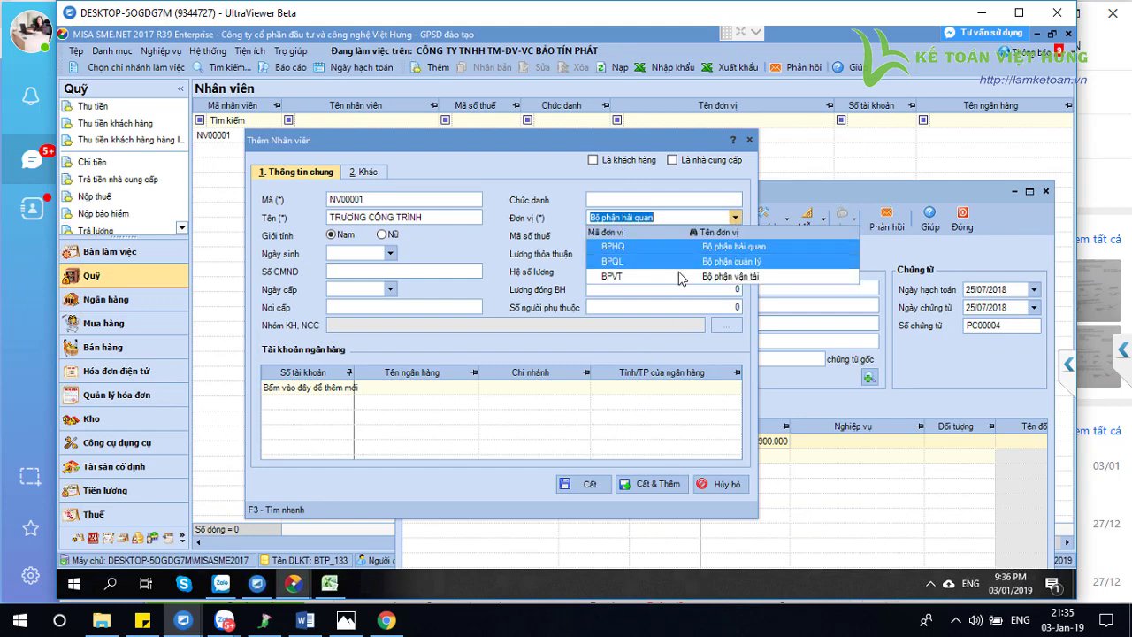
click(678, 262)
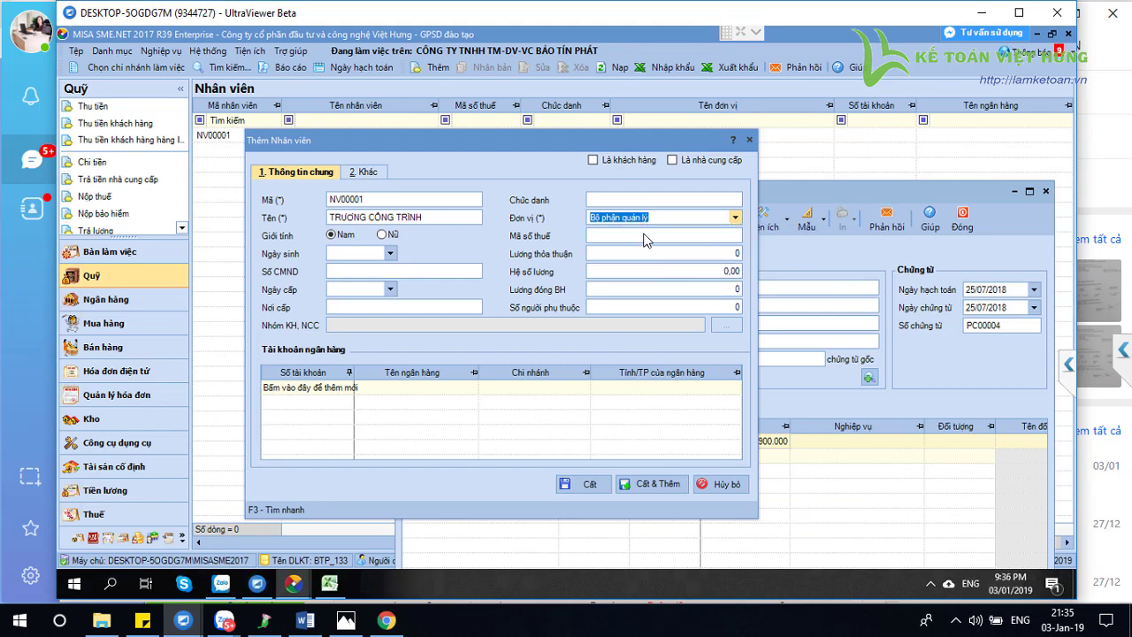
key(ctrl+s)
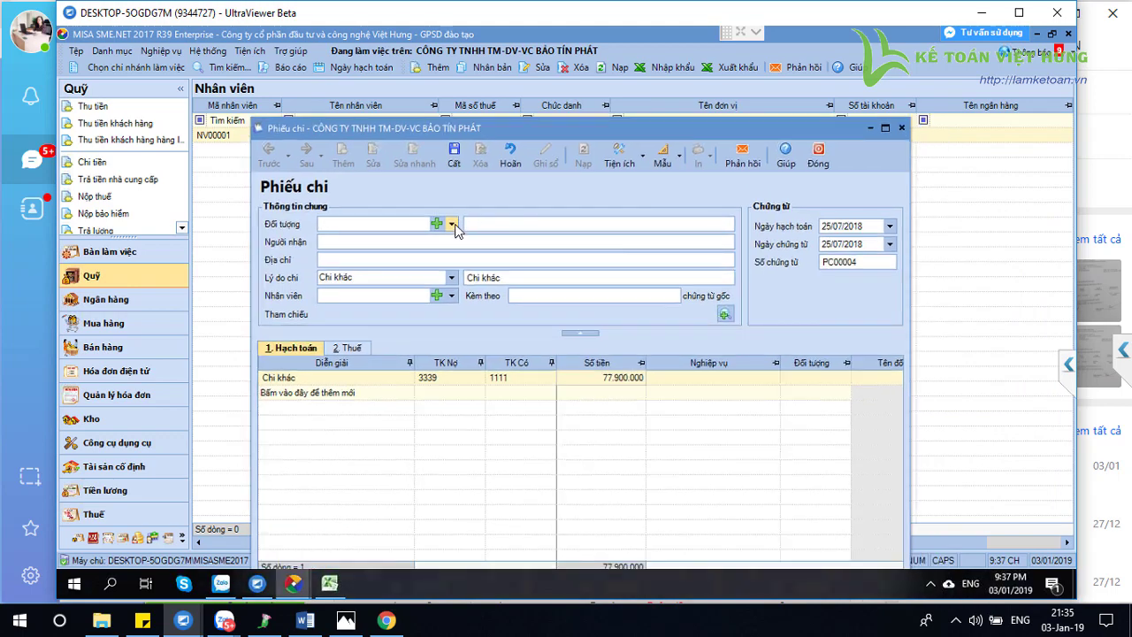
click(518, 280)
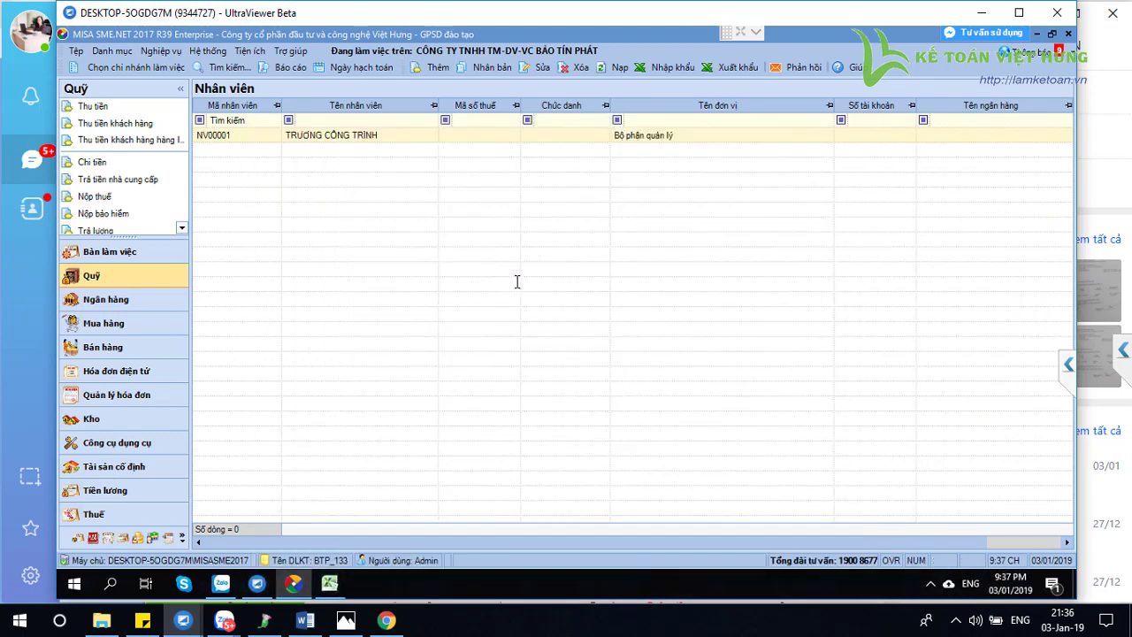
Create increase record GTTS00001 and move through the tabs to 4. Nguồn gốc hình thành
click(162, 52)
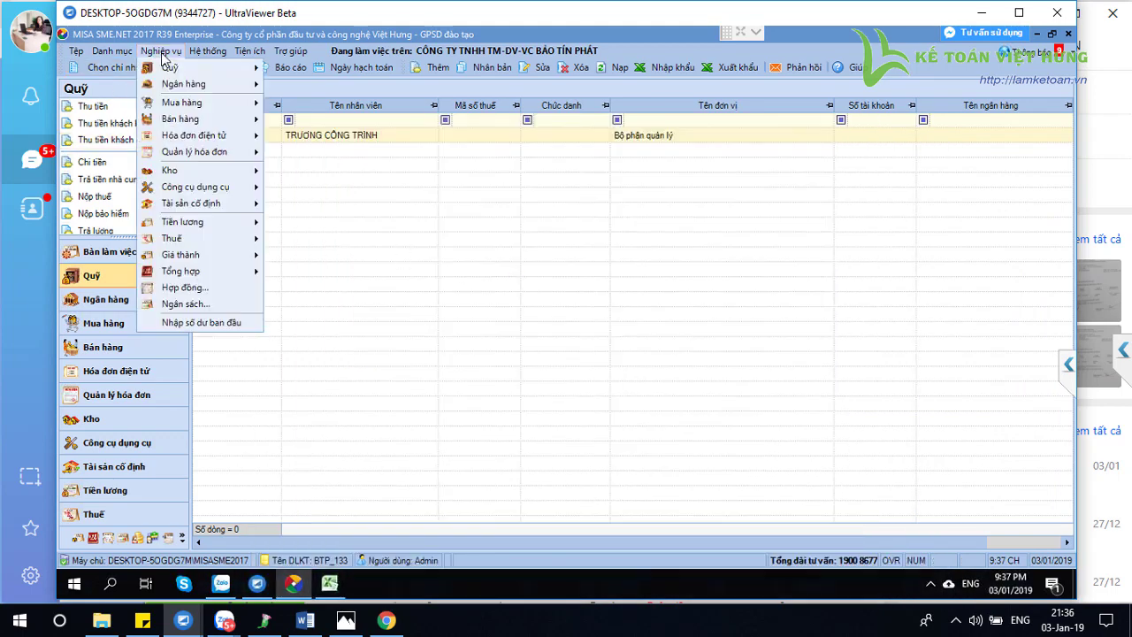
mouse_move(212, 203)
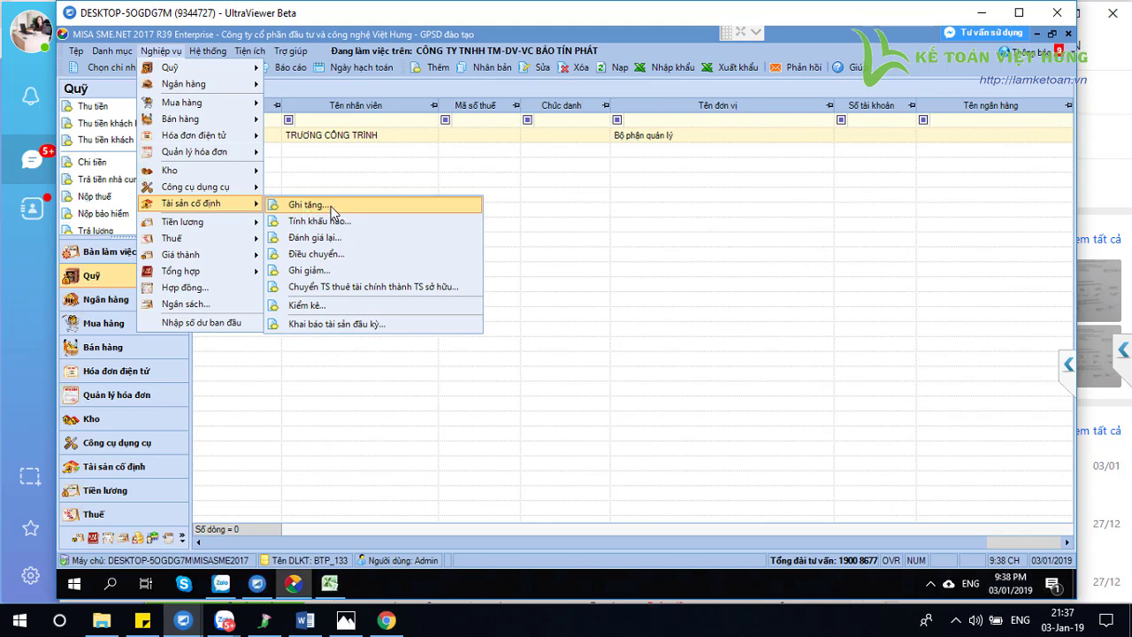
click(333, 208)
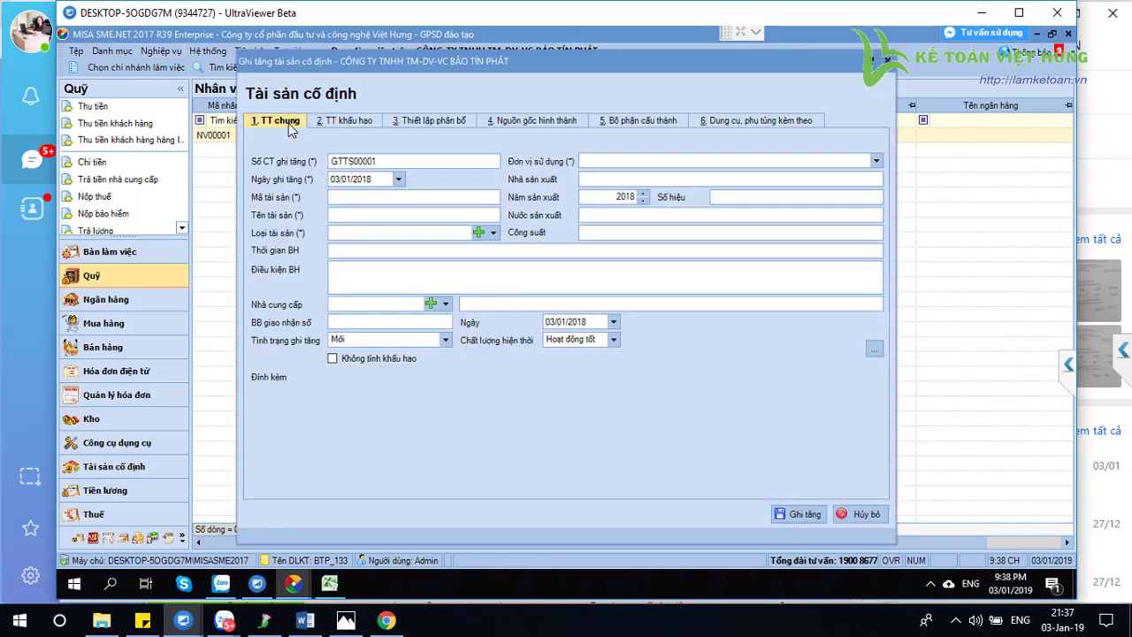
click(347, 124)
click(427, 122)
click(529, 124)
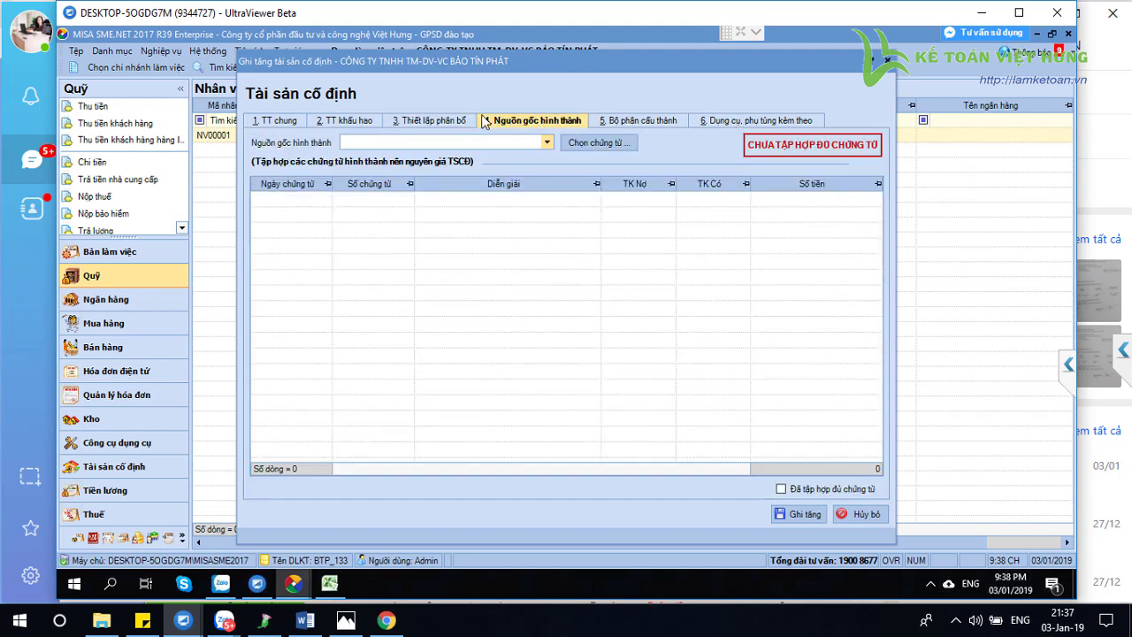
Bring up the source voucher picker with voucher type Tất cả
click(584, 144)
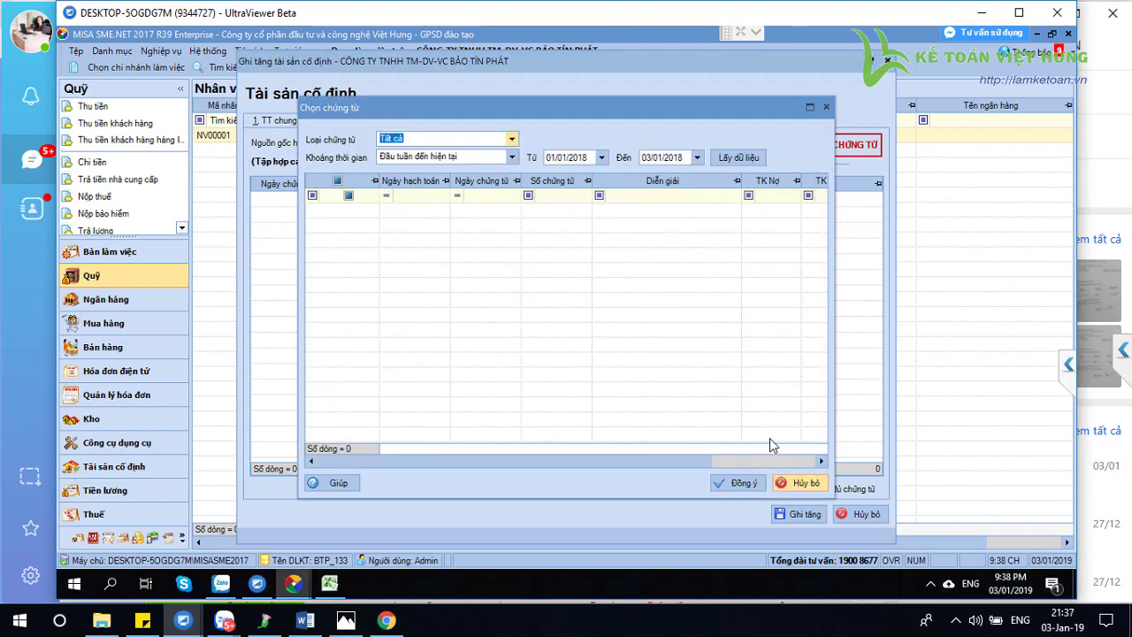
click(799, 483)
key(Return)
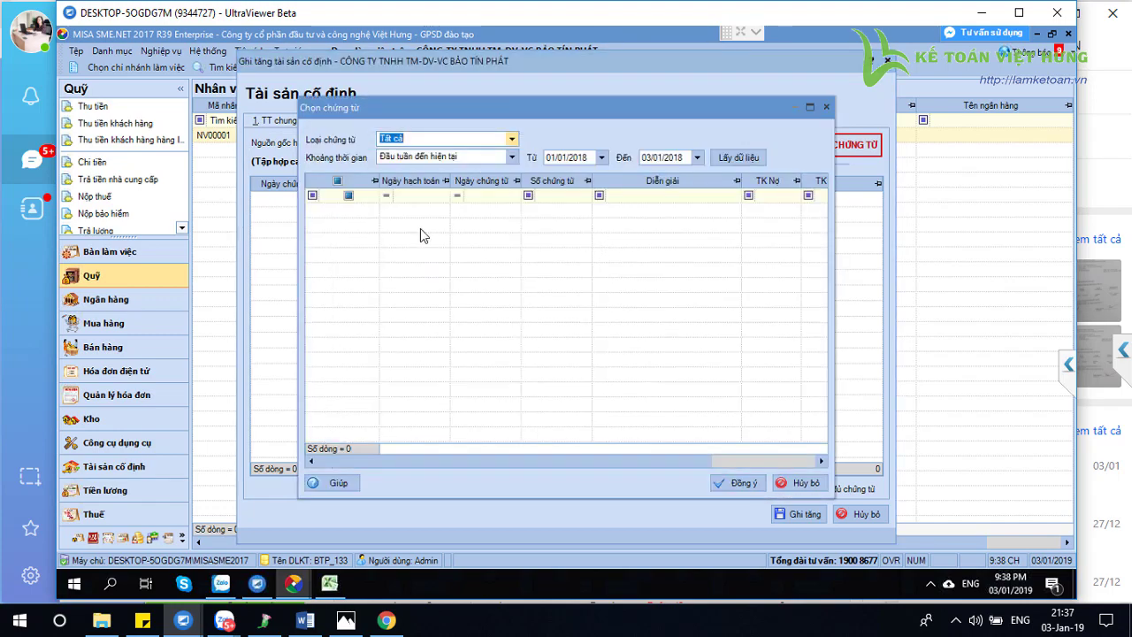
click(511, 140)
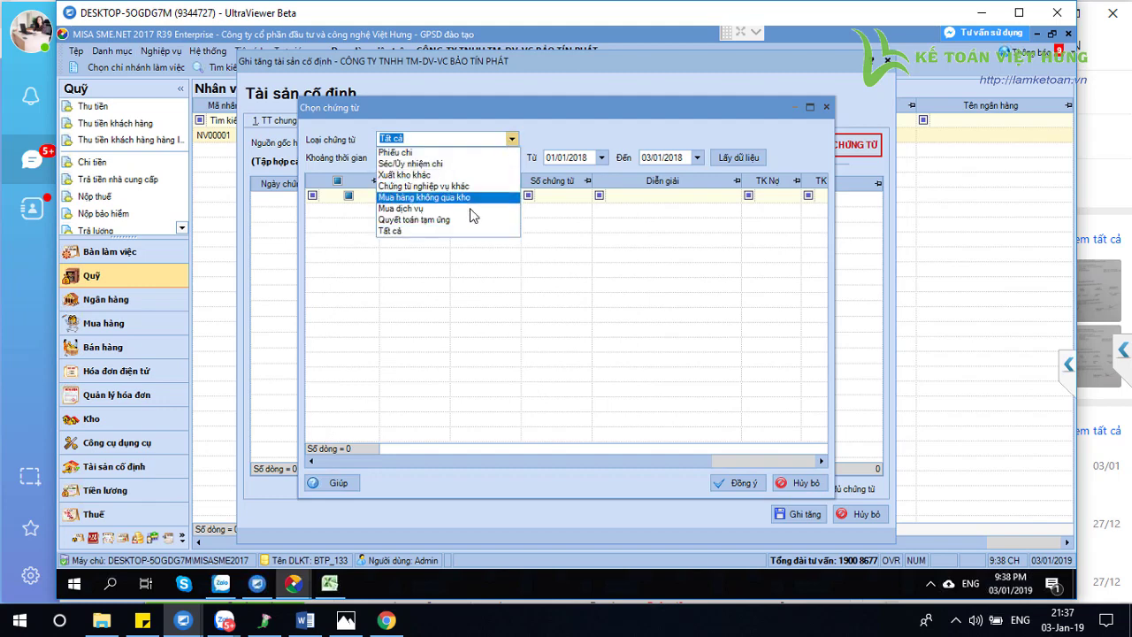
click(440, 140)
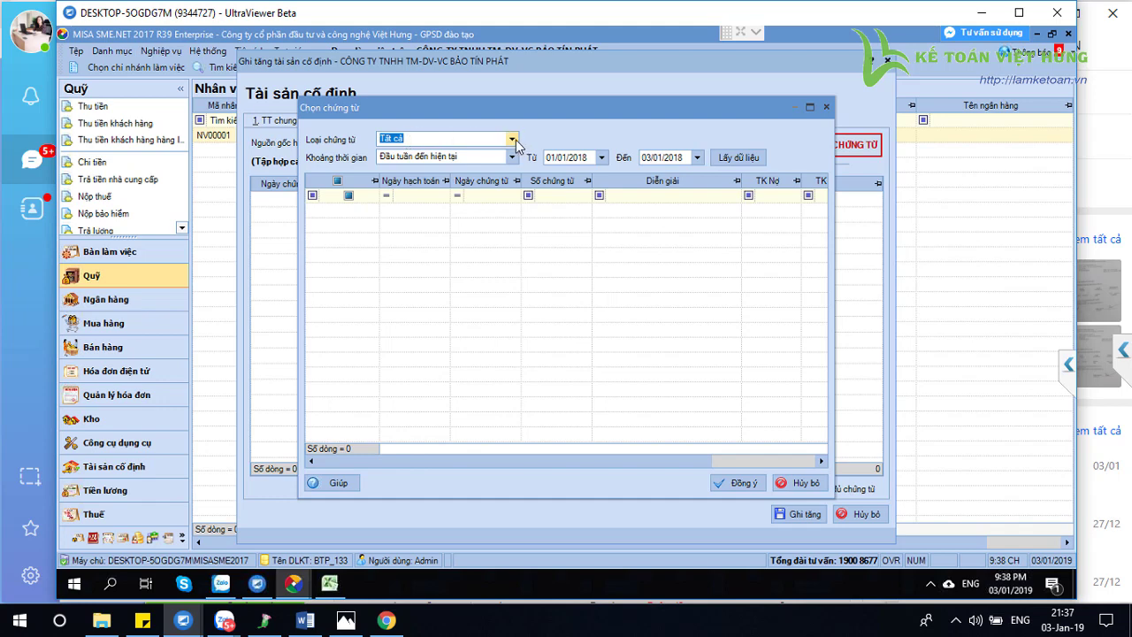
click(512, 139)
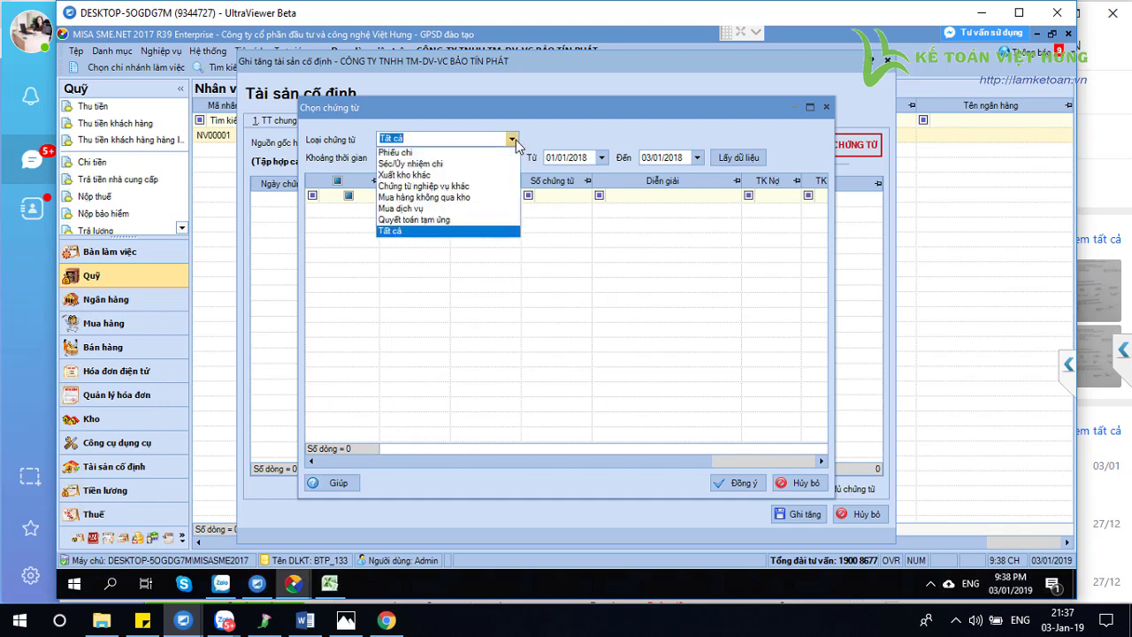
click(421, 231)
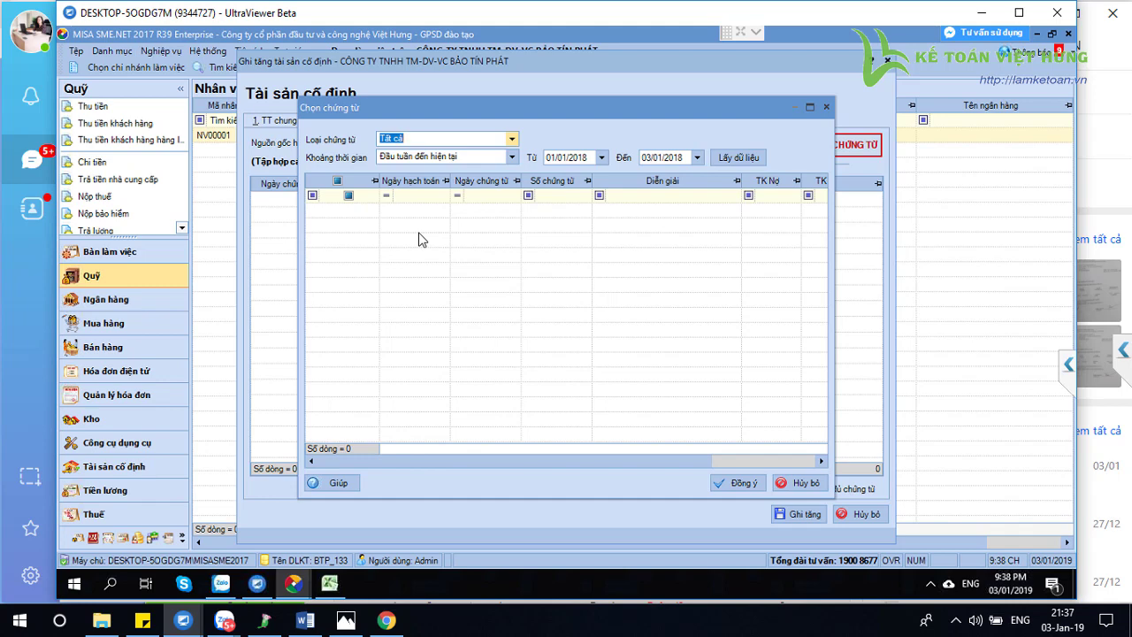
Load this year's vouchers (Năm nay), tick MH00001 and NVK00001, and confirm them
click(511, 158)
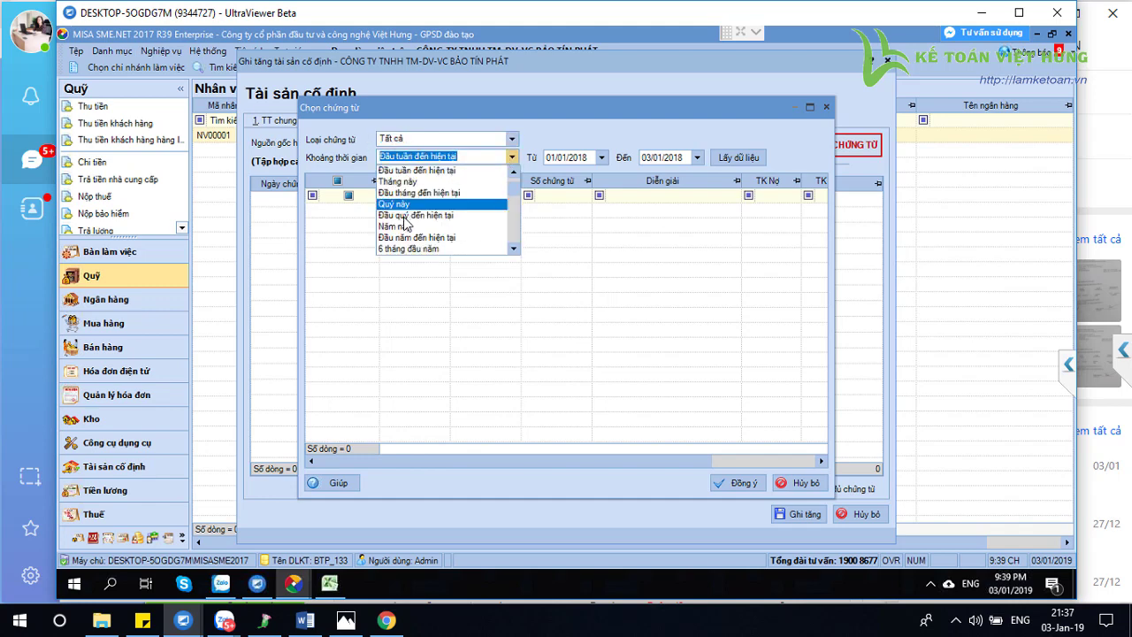
click(398, 227)
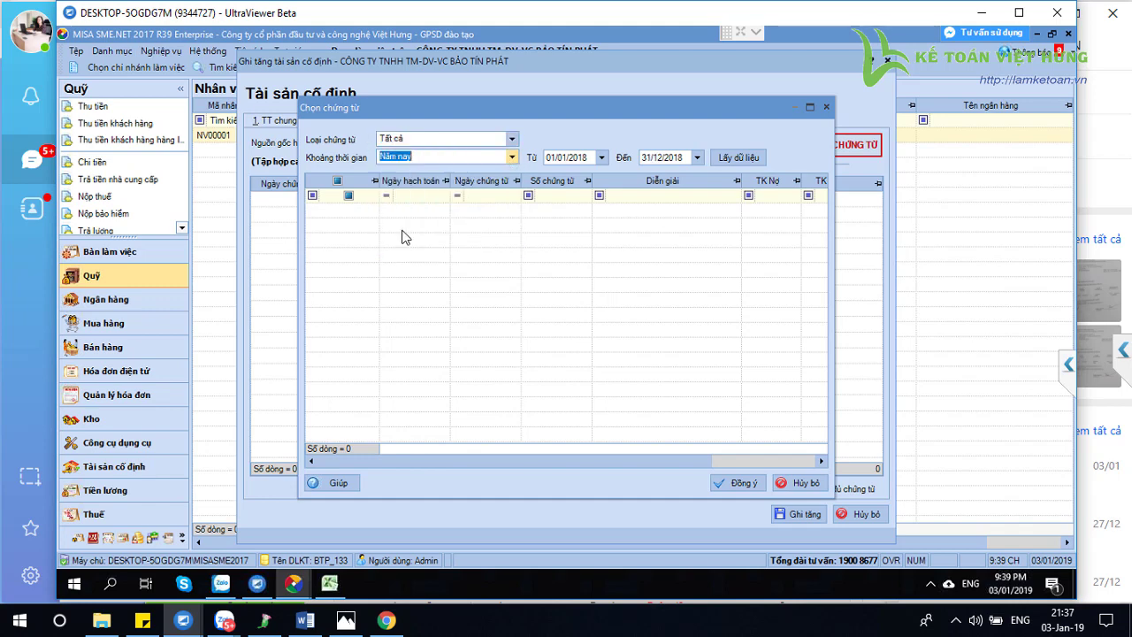
click(739, 157)
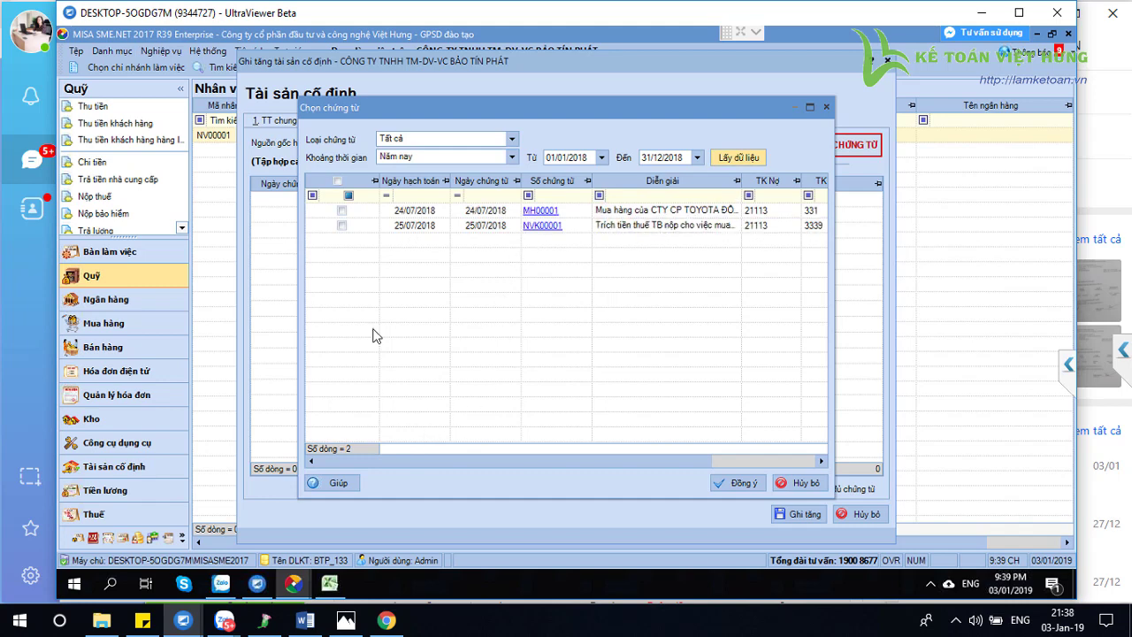
click(338, 182)
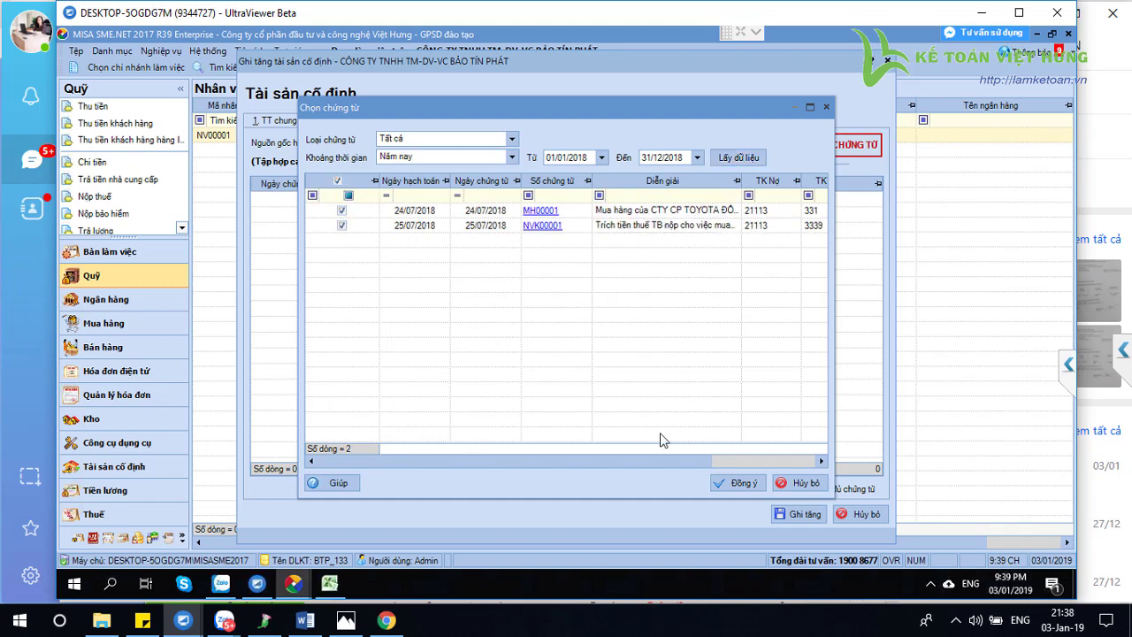
drag(496, 461, 580, 463)
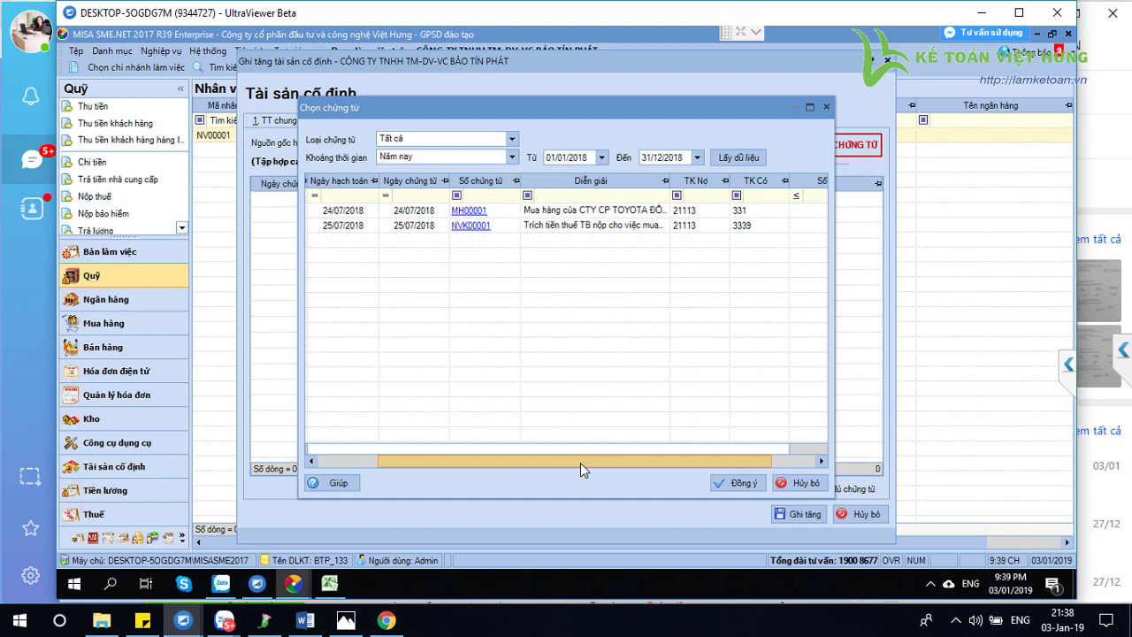
drag(581, 463, 581, 462)
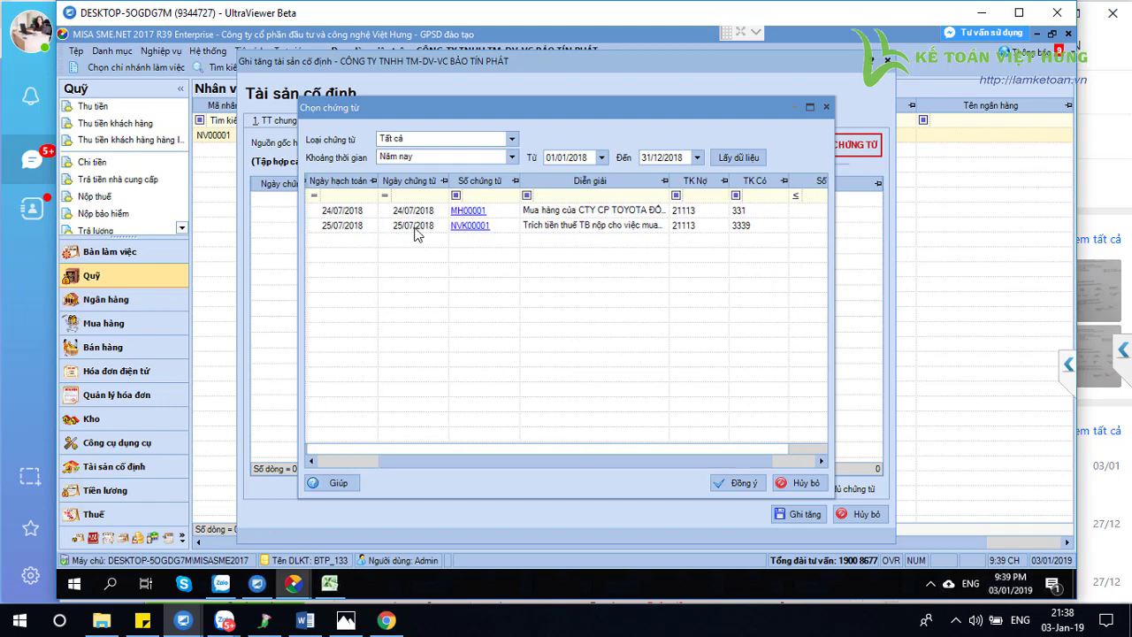
drag(501, 461, 546, 462)
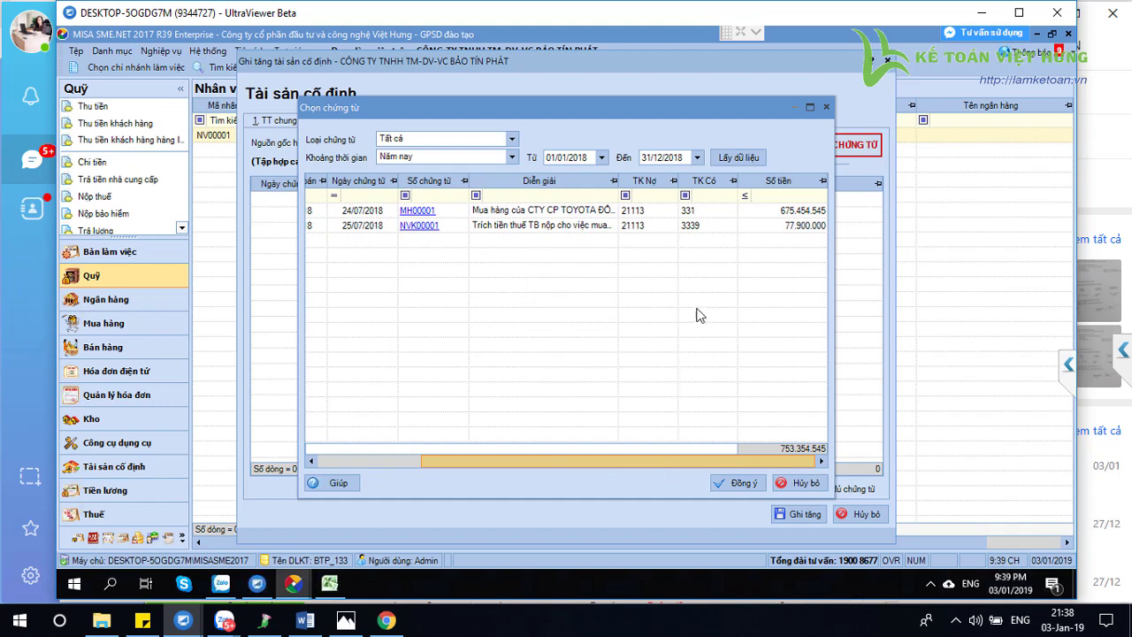
drag(699, 314, 796, 458)
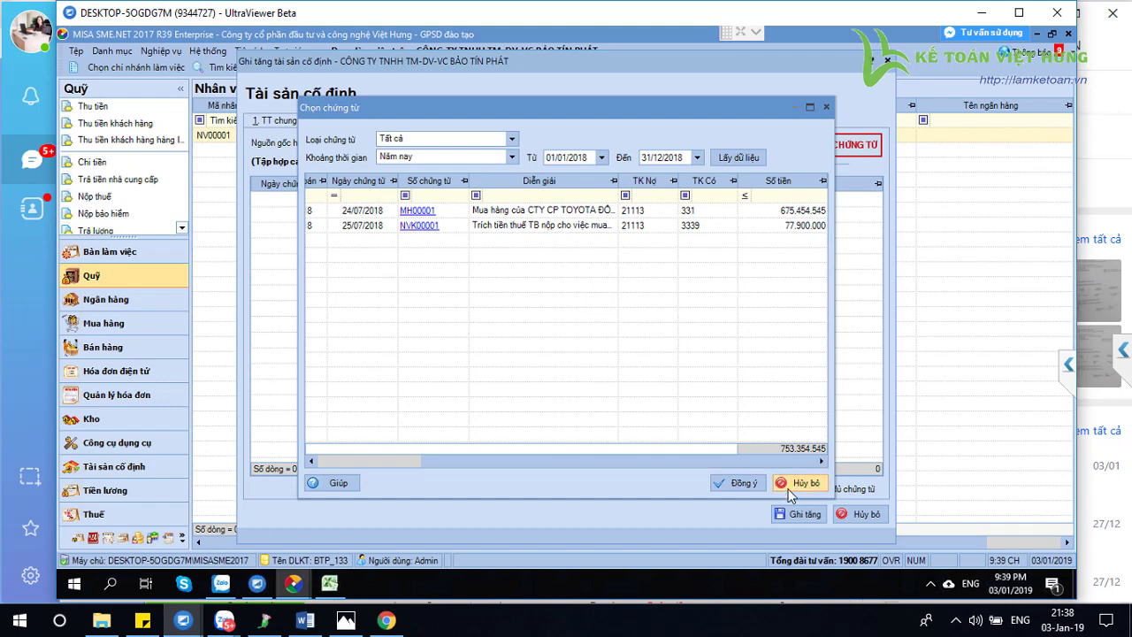
click(752, 485)
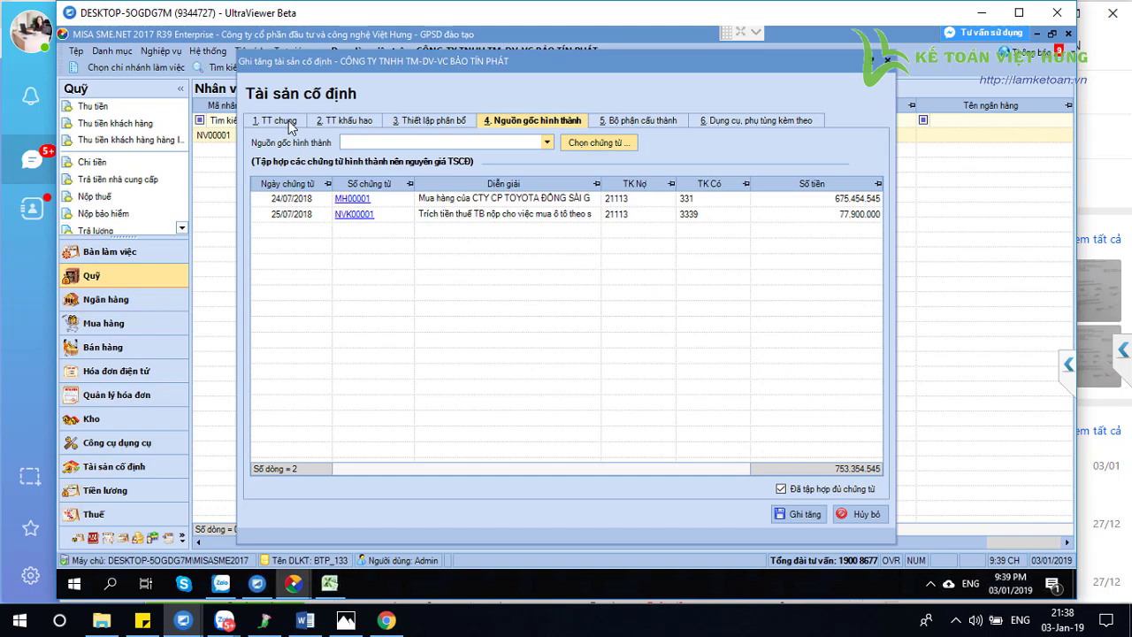
Set increase date 25/07/2018, asset code TS.OTO1216, and paste in the Toyota Corolla name
click(288, 120)
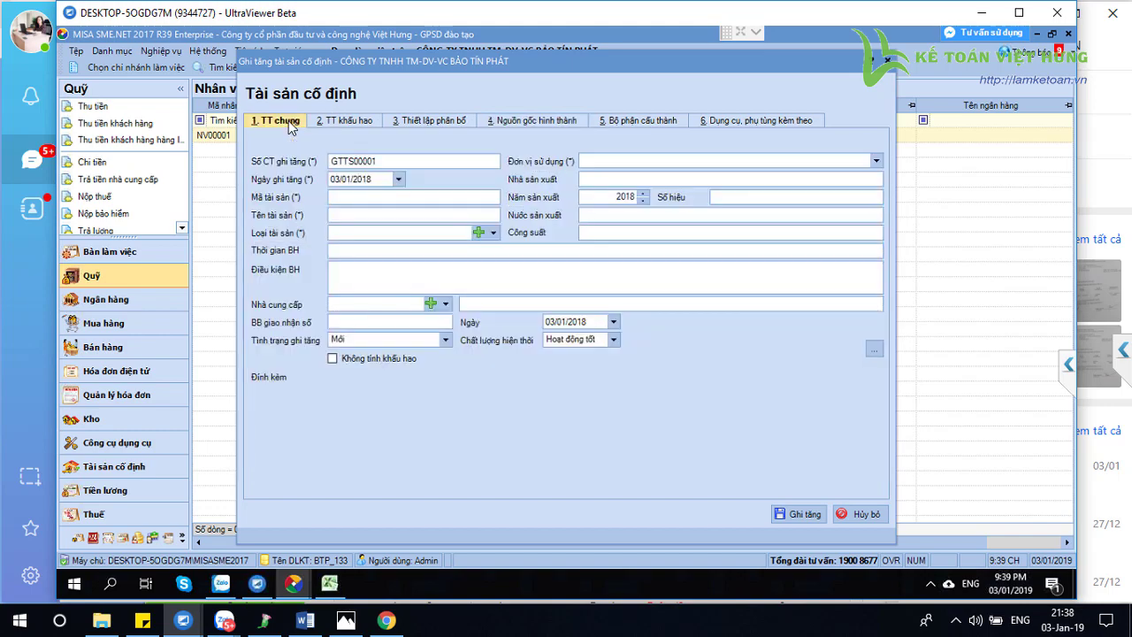
click(372, 180)
click(533, 124)
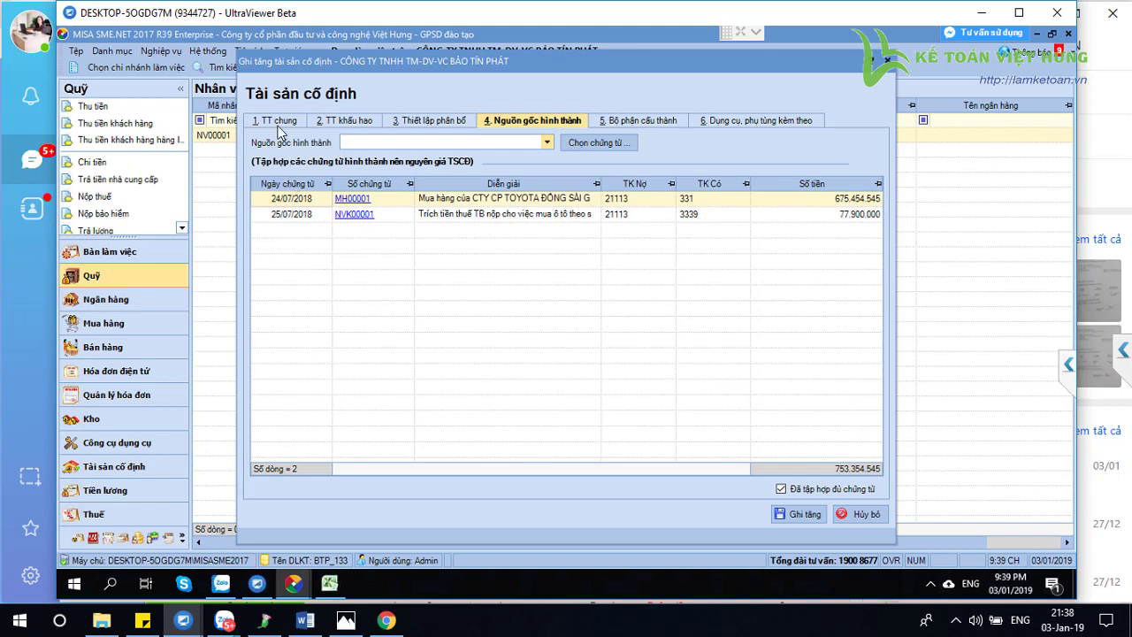
click(279, 124)
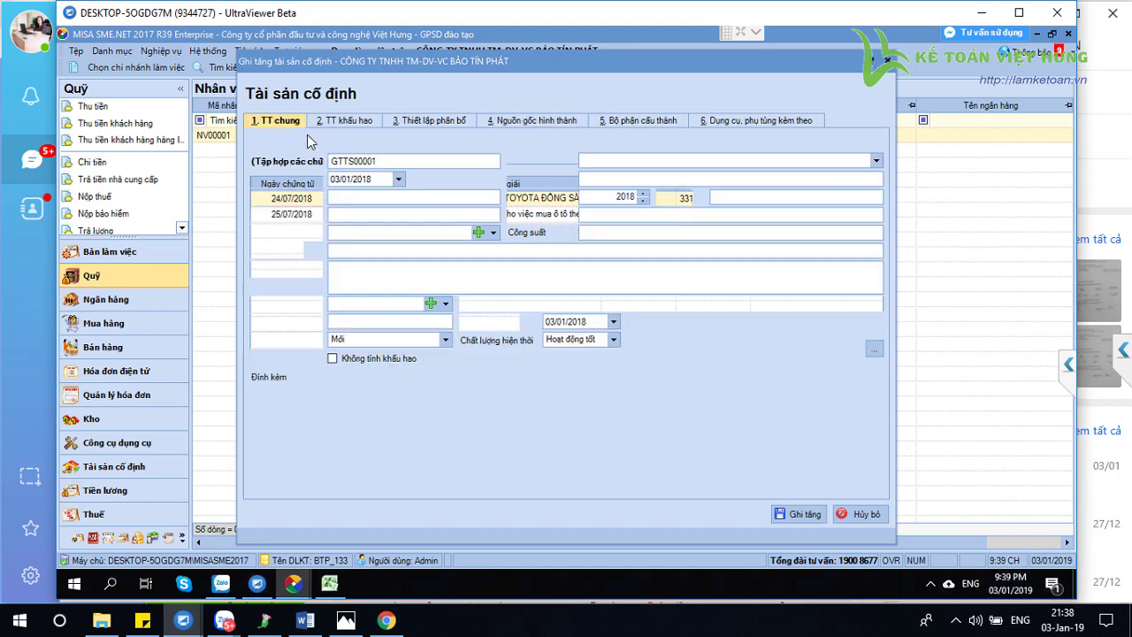
click(371, 181)
text(25072)
text(018)
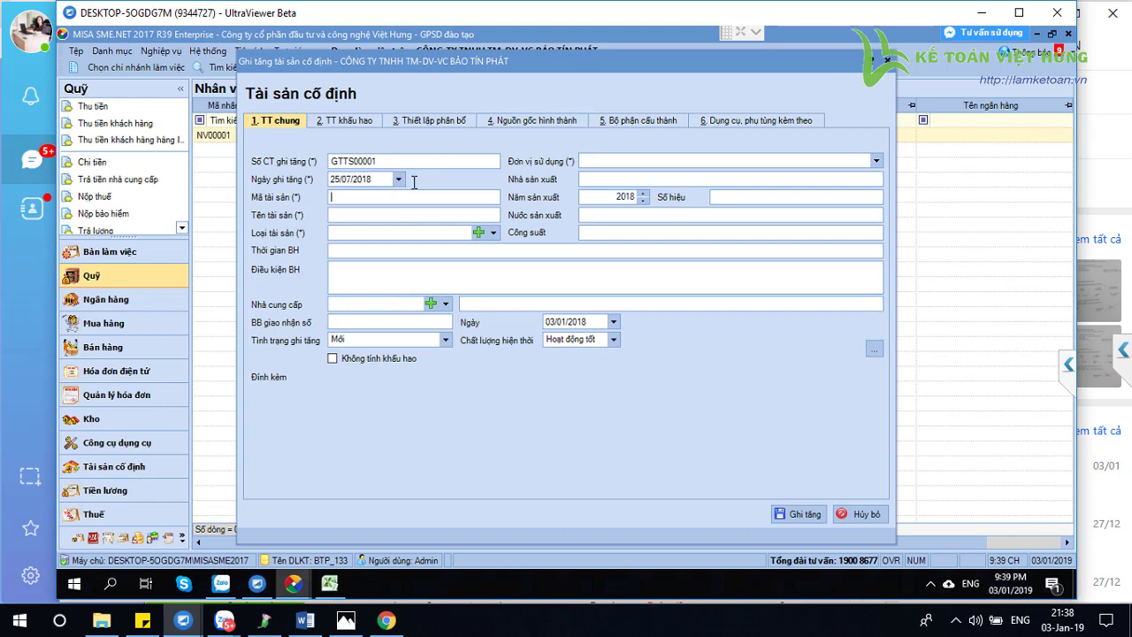
text(TS.)
key(Caps_Lock)
text(OTO)
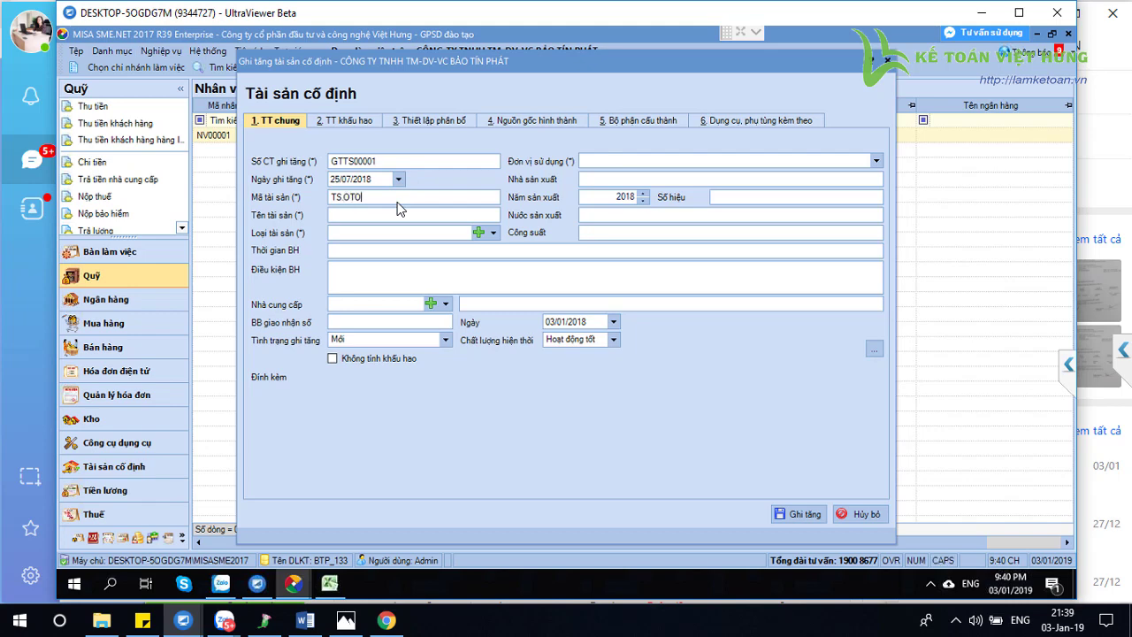
text(1216)
key(Caps_Lock)
click(445, 217)
text(Xe ô tô con Toyota Corolla 1.8G 5 chỗ)
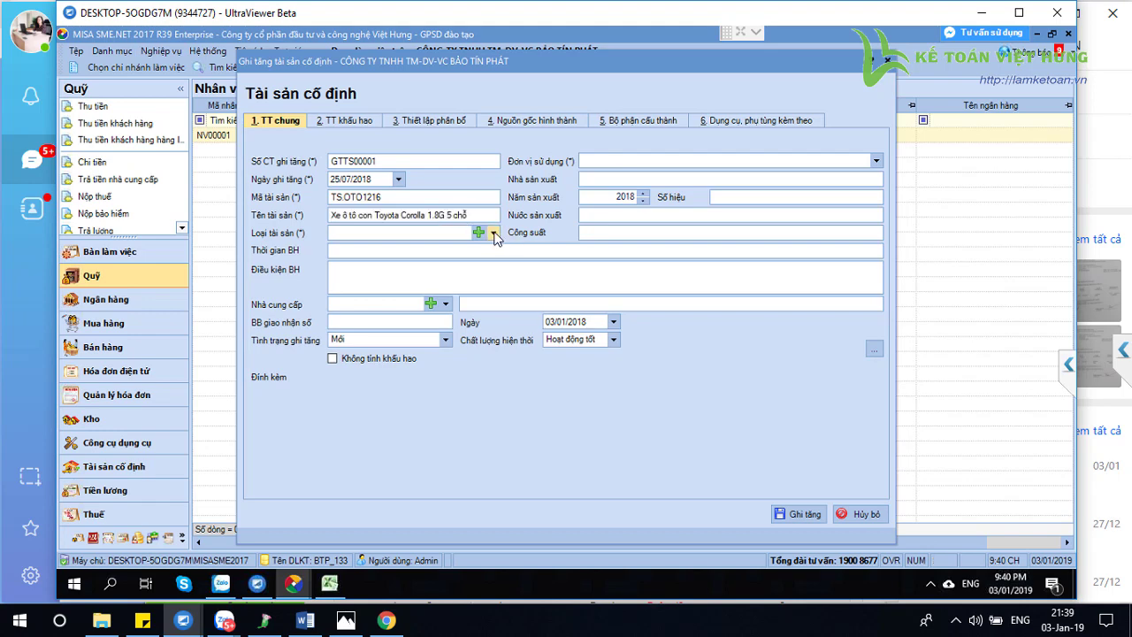
Set asset type to 'Phương tiện vận tải, truyền dẫn' and using unit to BPQL
key(Tab)
click(494, 233)
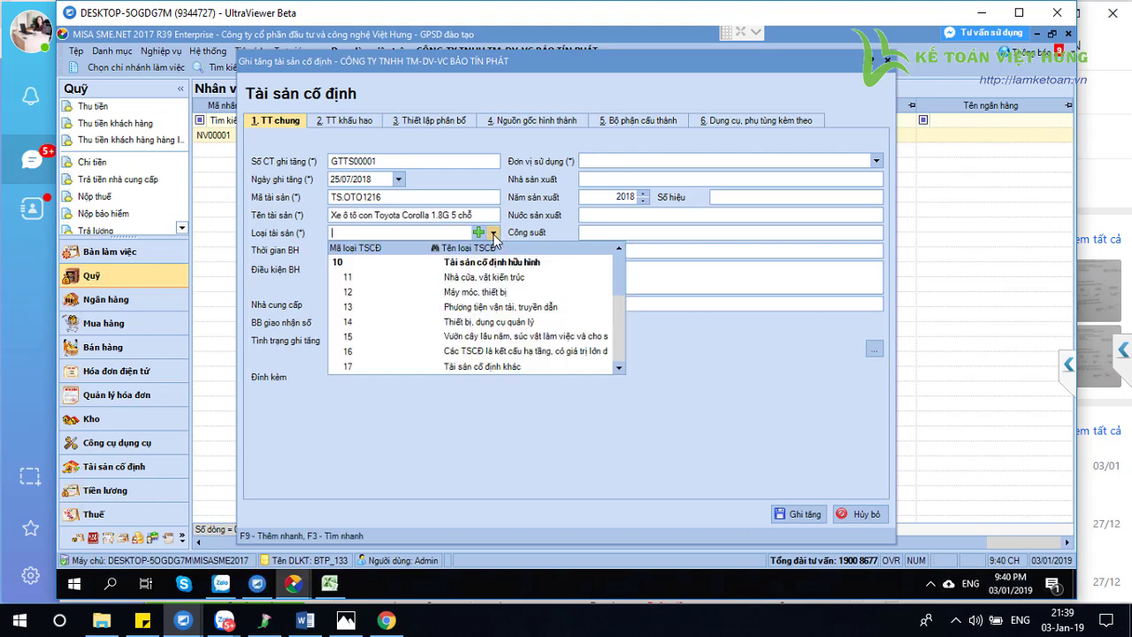
click(360, 311)
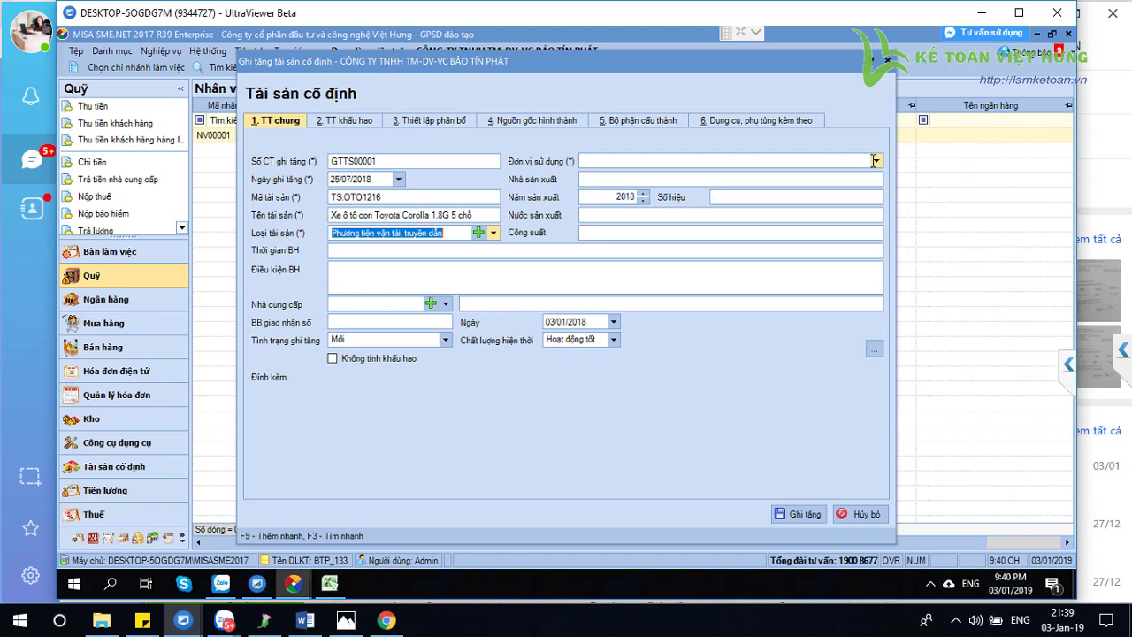
click(876, 160)
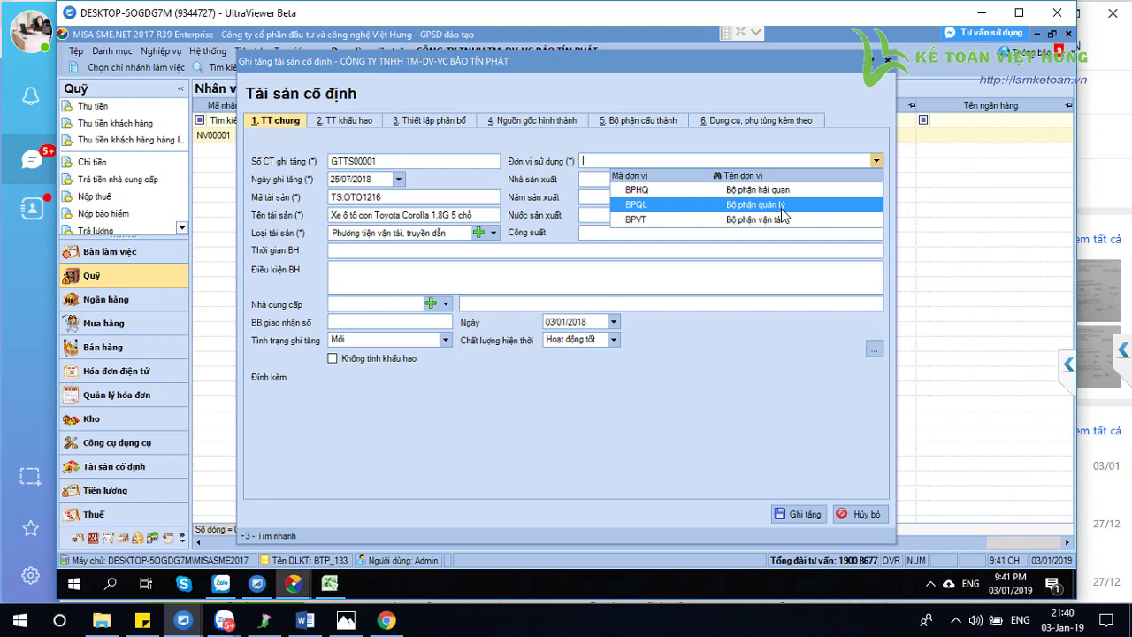
click(343, 124)
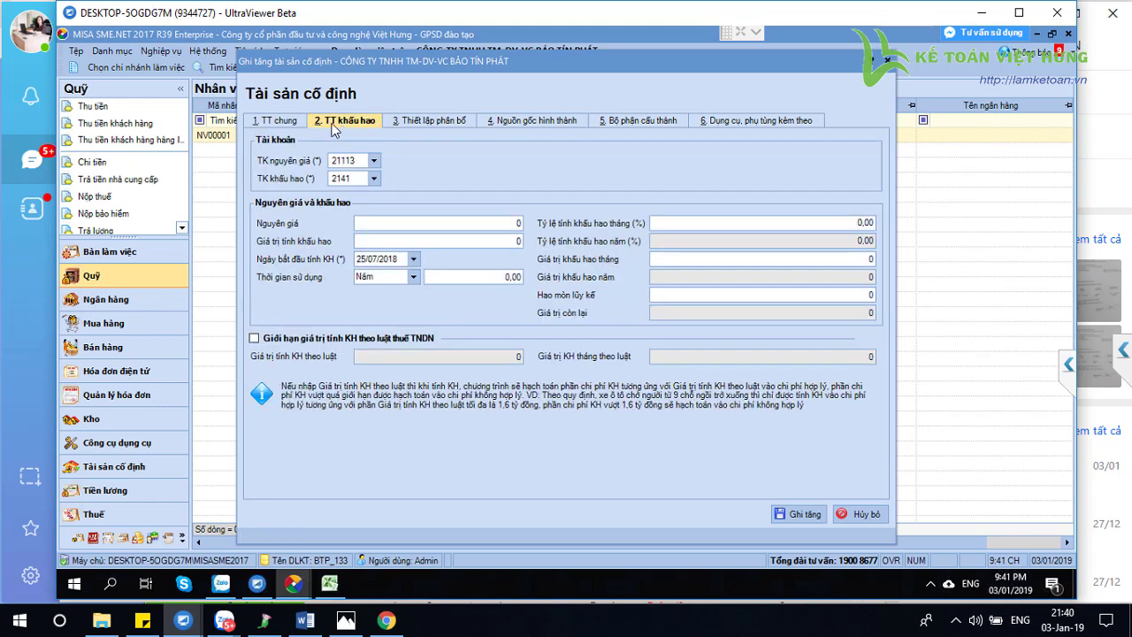
Enter Nguyên giá 753.354.545 on tab 2 TT khấu hao, matching the source document total
click(283, 121)
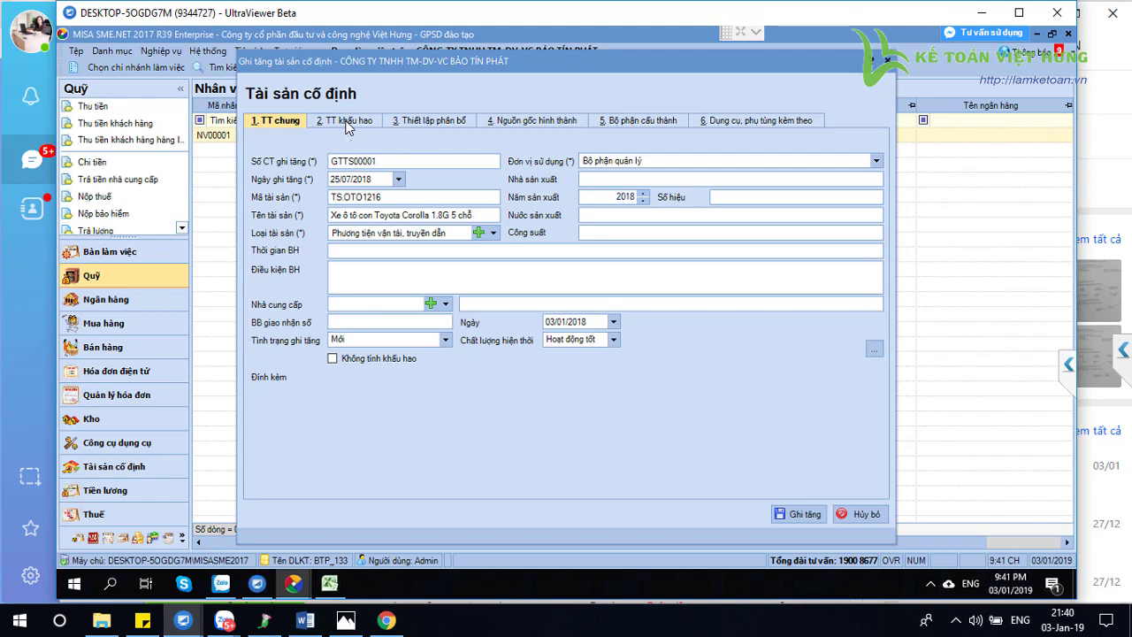
click(348, 124)
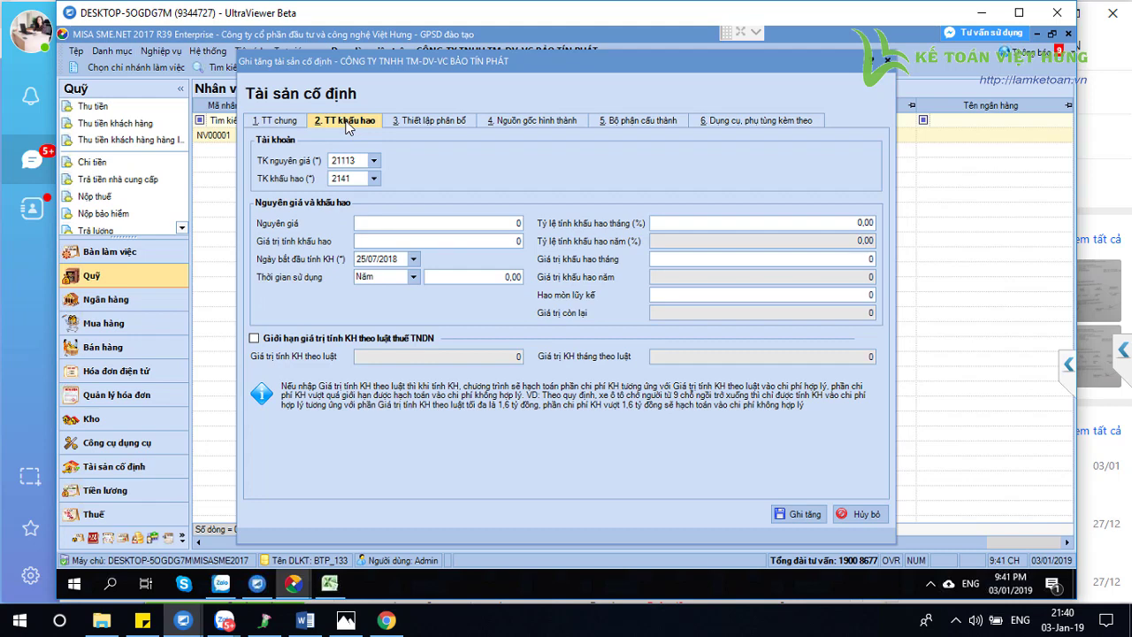
click(501, 227)
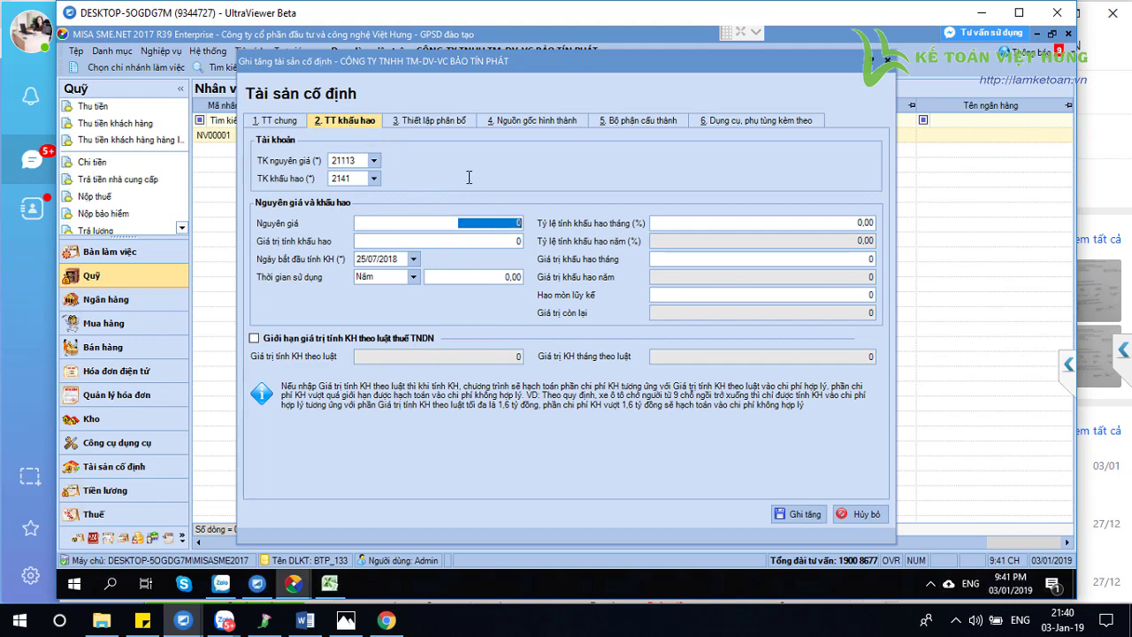
click(548, 124)
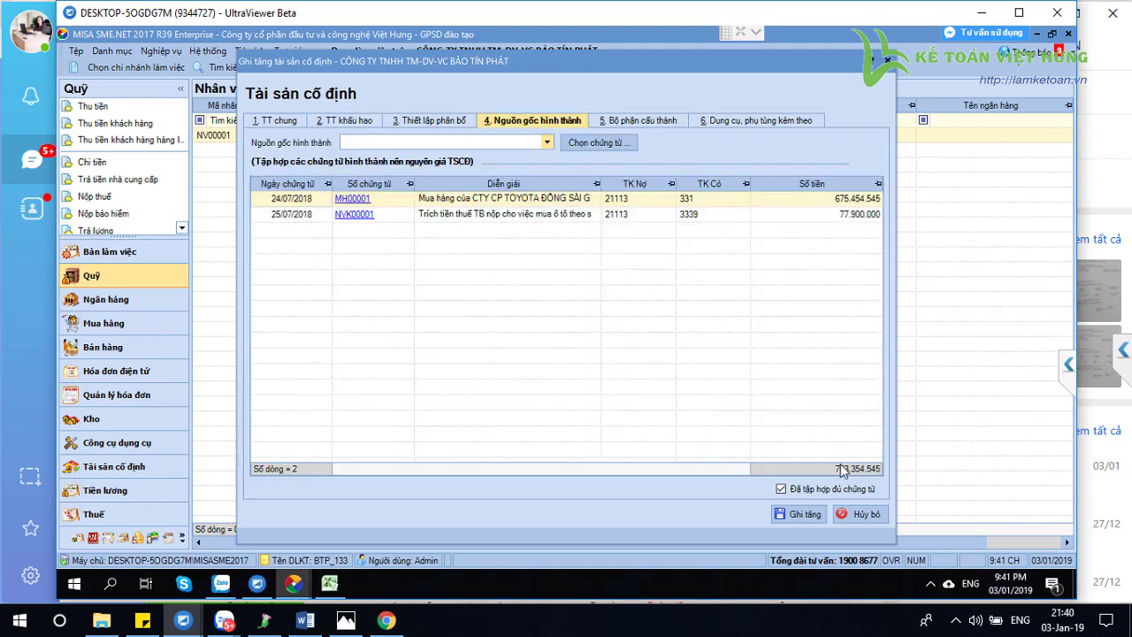
click(354, 121)
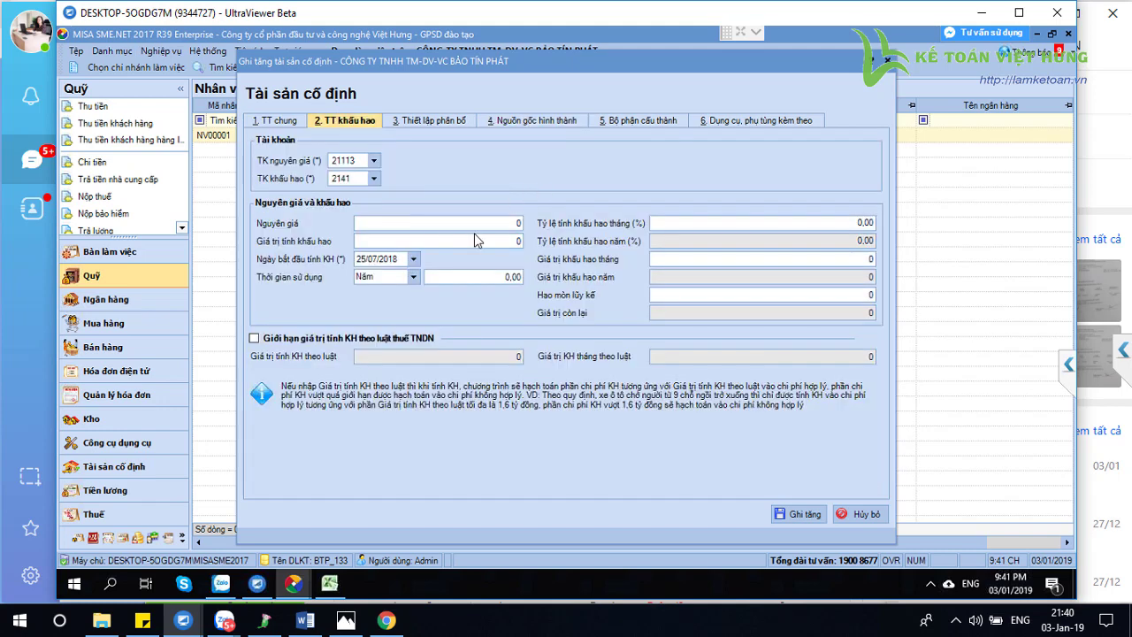
click(517, 228)
text(753.354.545)
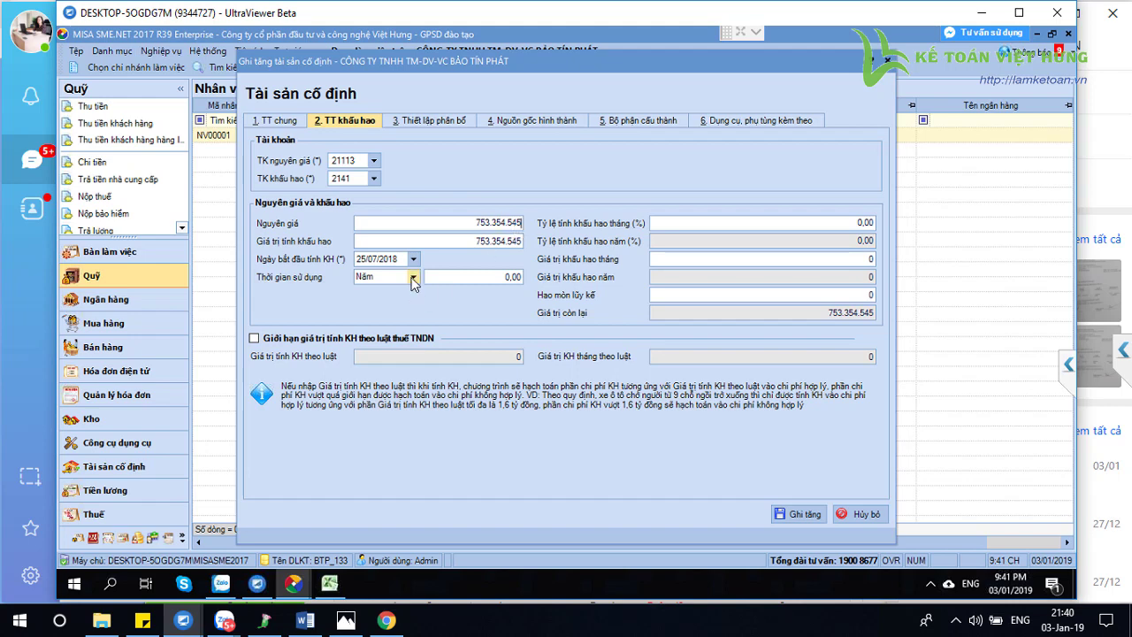
Set the useful life to 96 months
click(412, 277)
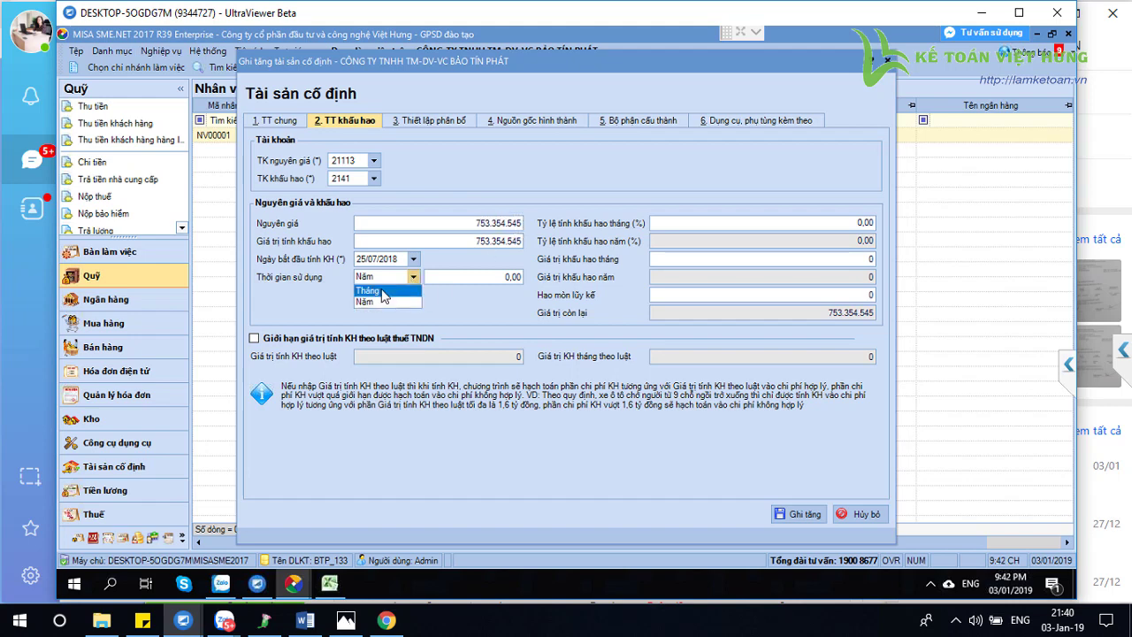
click(382, 291)
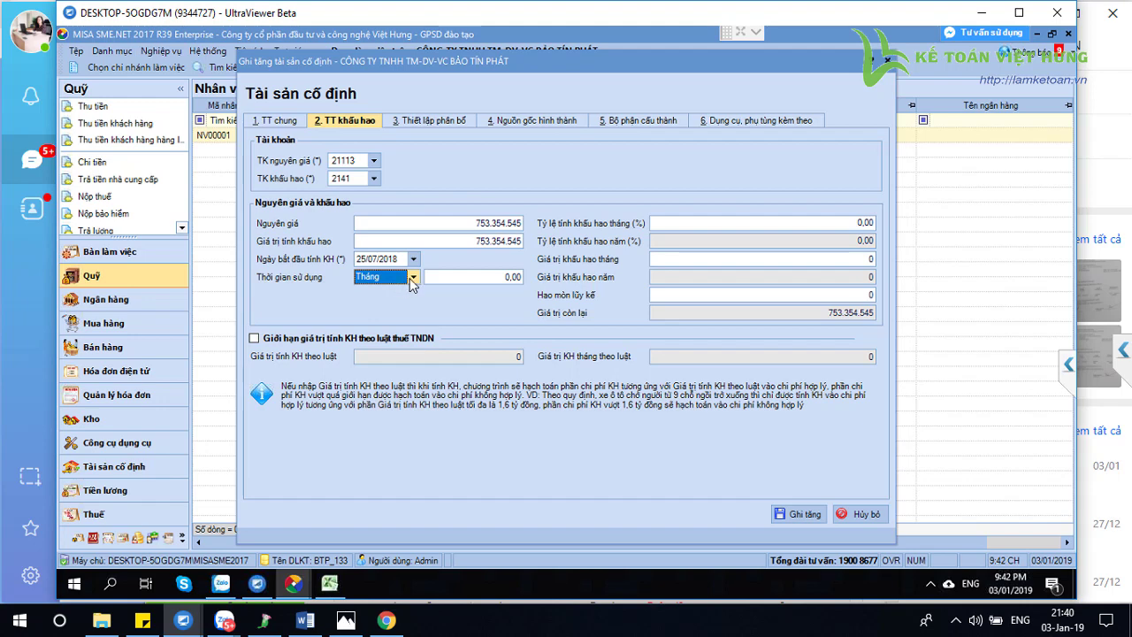
click(413, 279)
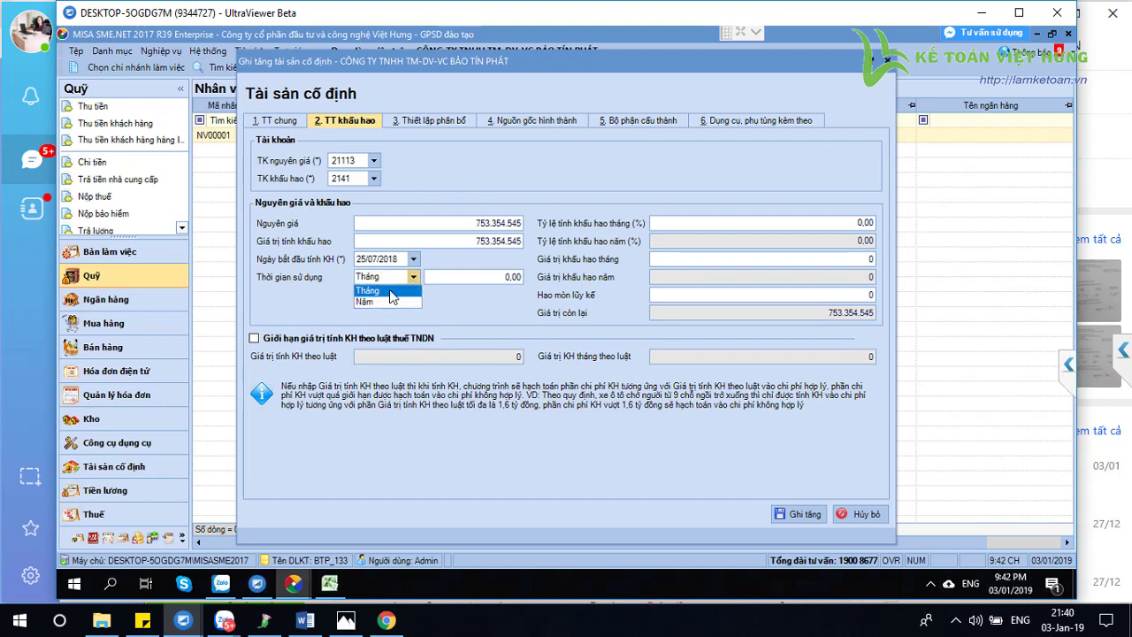
click(386, 292)
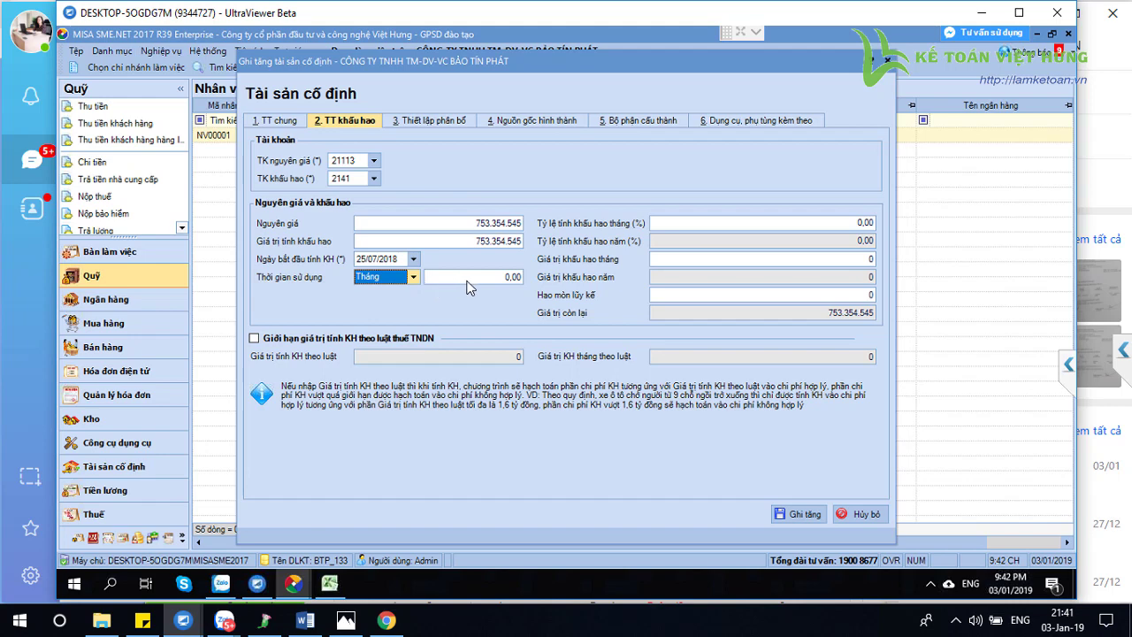
click(453, 280)
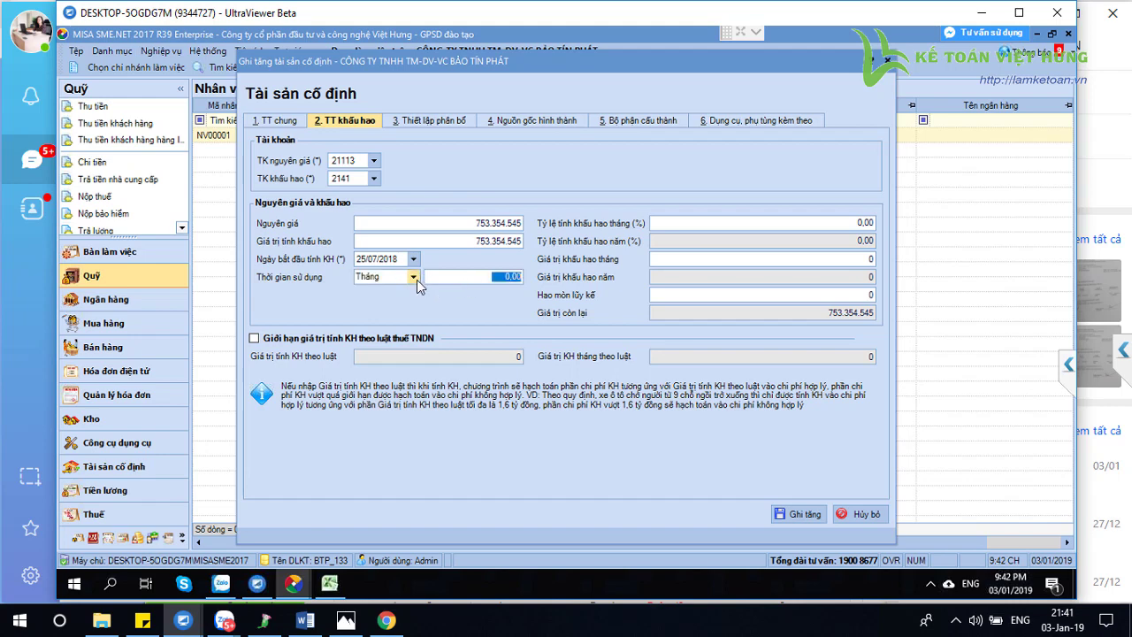
click(413, 277)
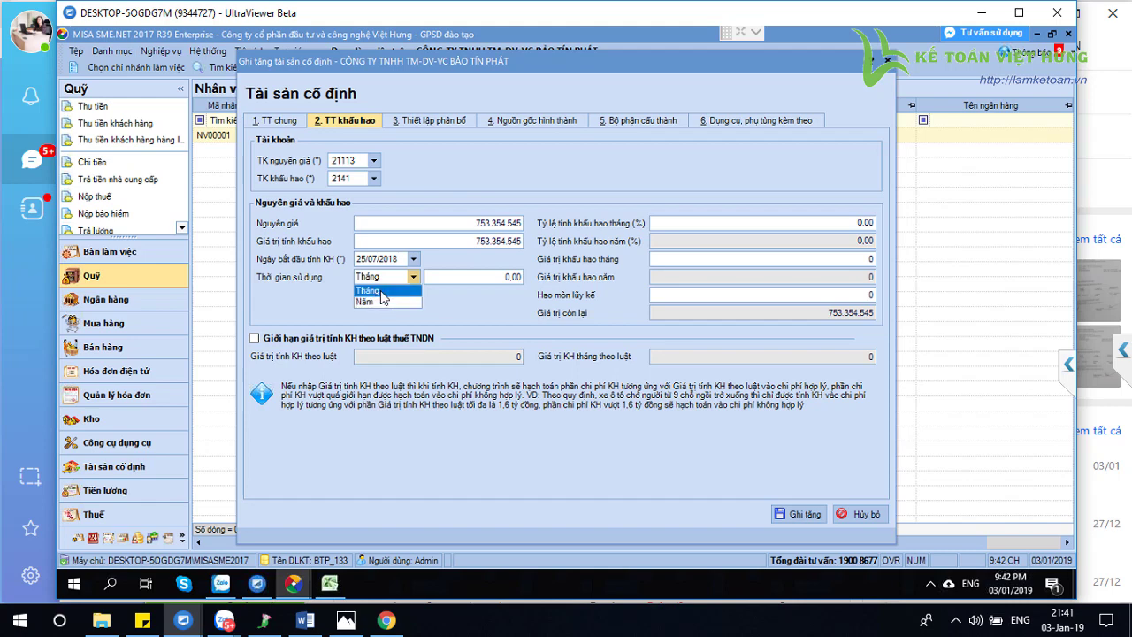
click(447, 287)
click(471, 280)
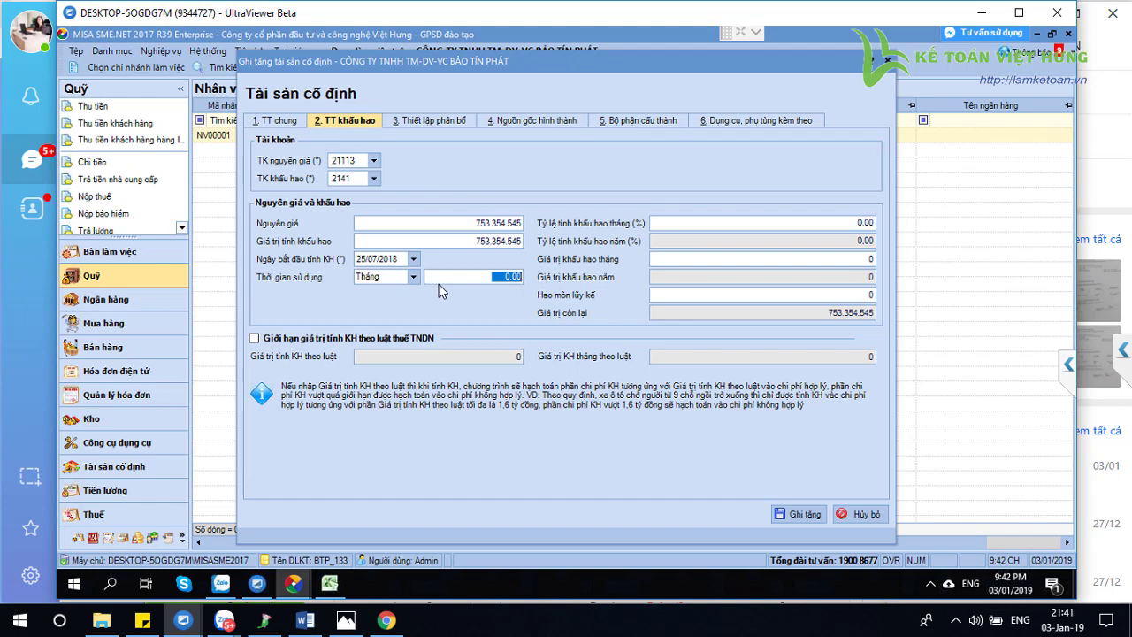
click(515, 280)
double_click(516, 280)
key(Left)
key(shift+End)
text(96)
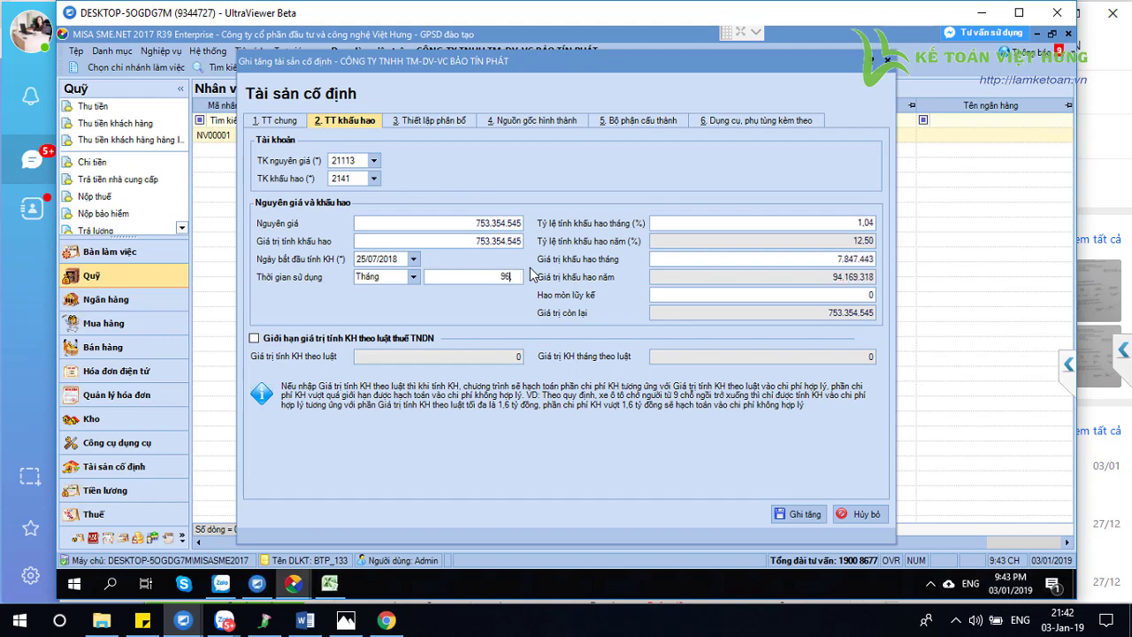
key(Tab)
Check the 7.847.443 monthly depreciation and move to tab 3 Thiết lập phân bổ
click(831, 262)
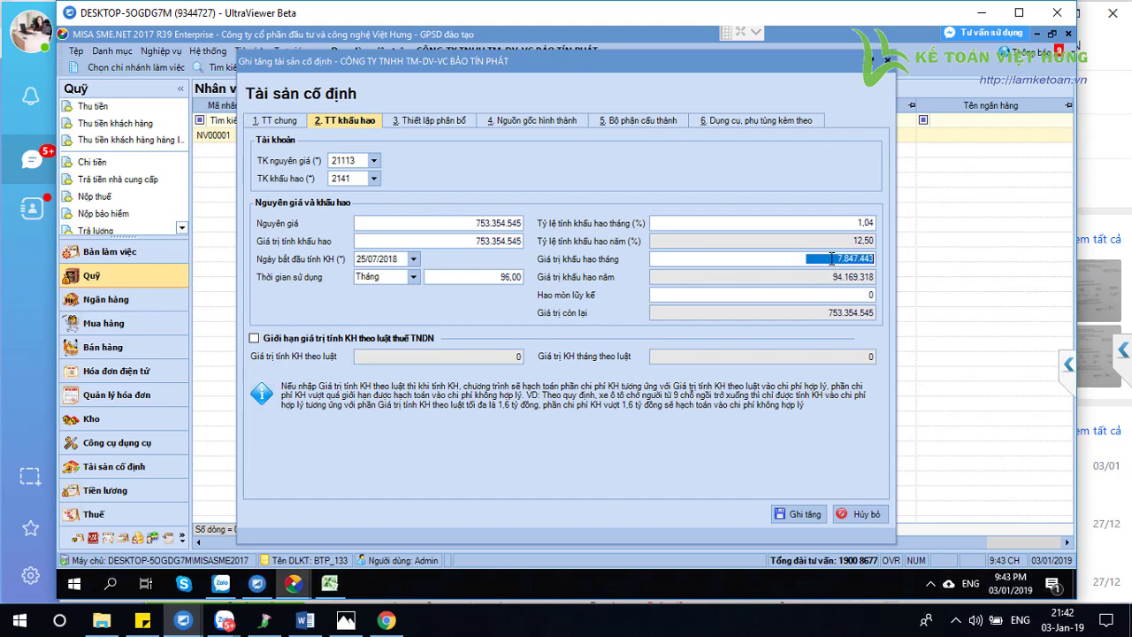
drag(837, 257, 886, 257)
click(295, 122)
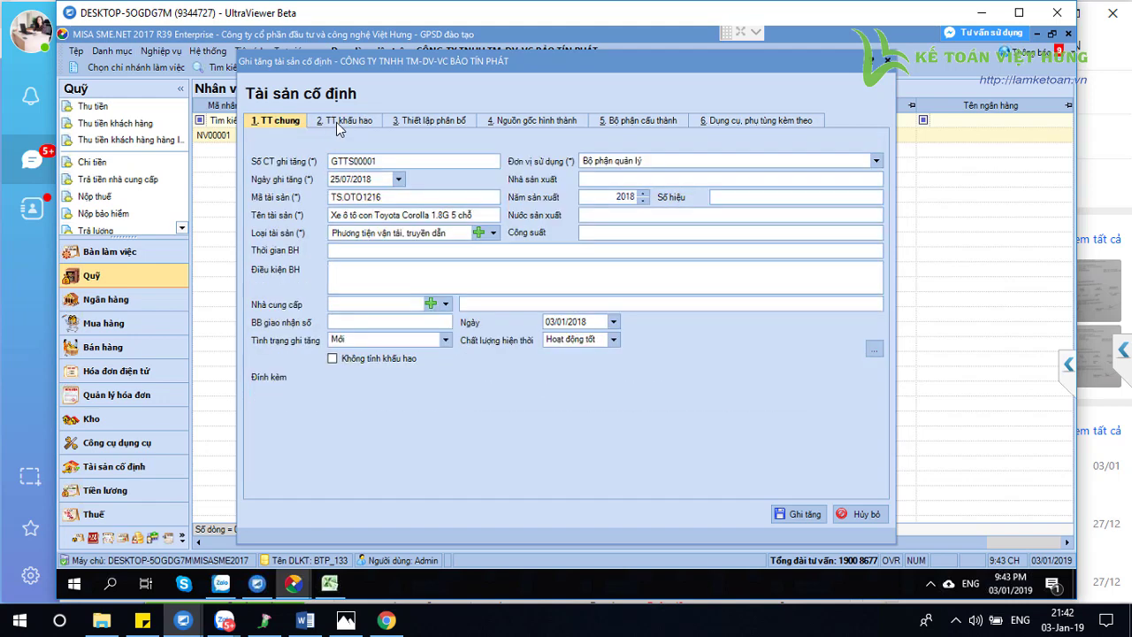
click(347, 120)
click(433, 123)
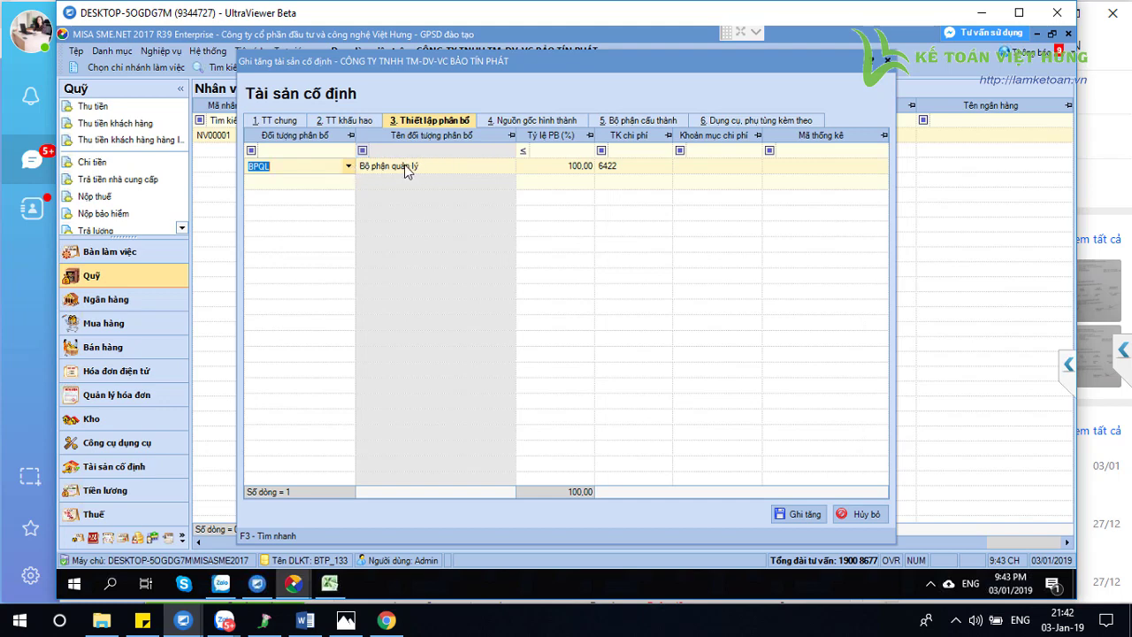
Fill the BPQL allocation row with expense account 154 and cost item SXC.KH.HQ
click(283, 166)
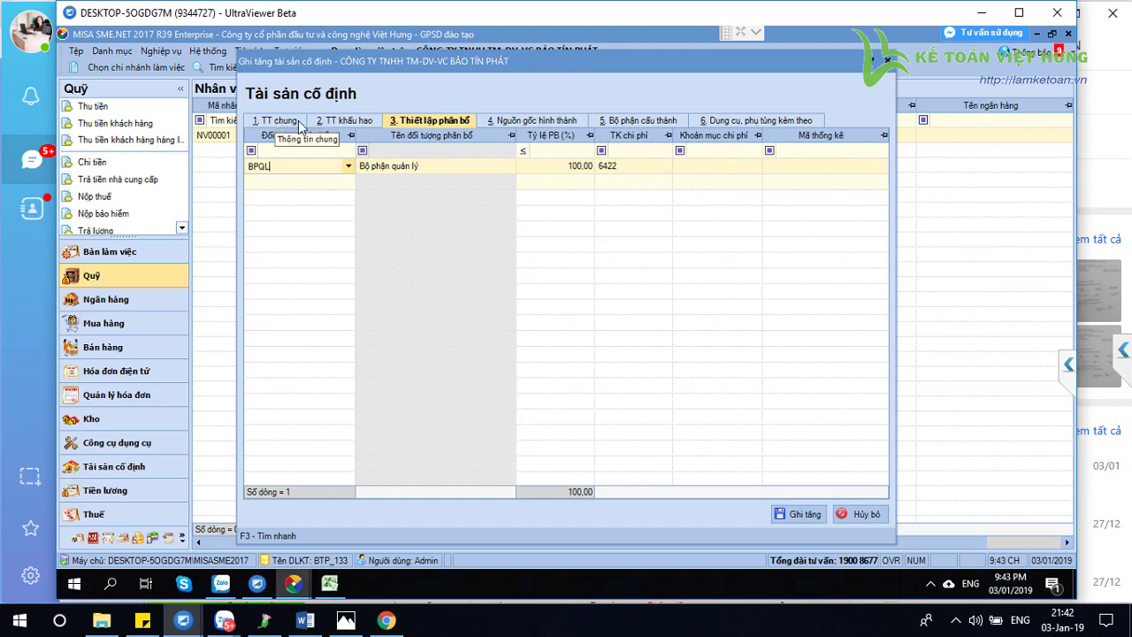
click(666, 168)
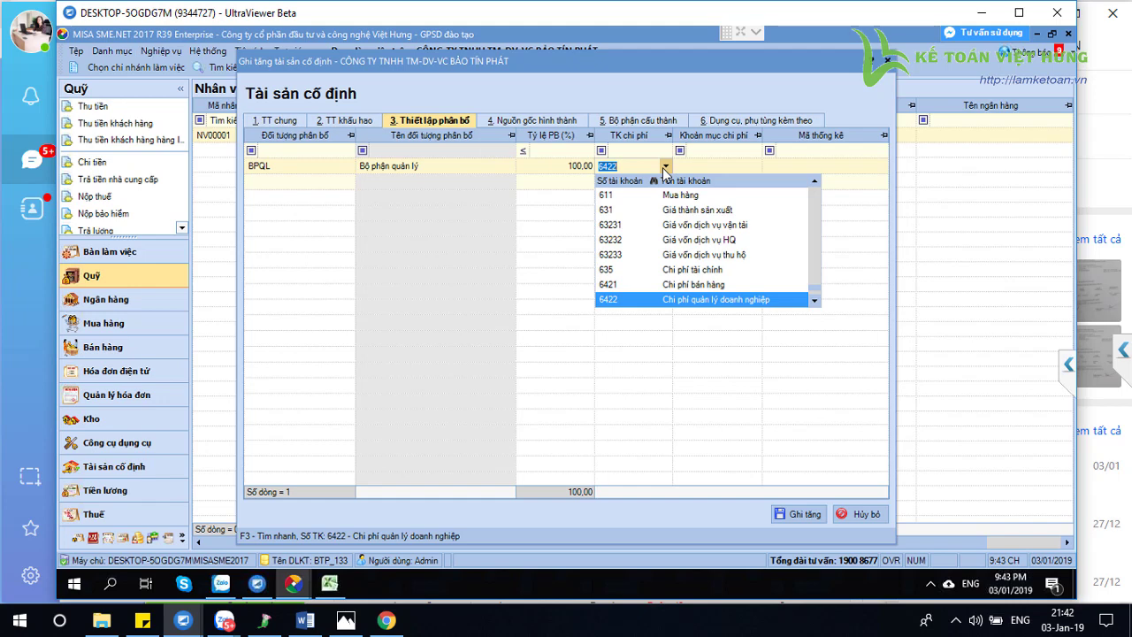
text(154)
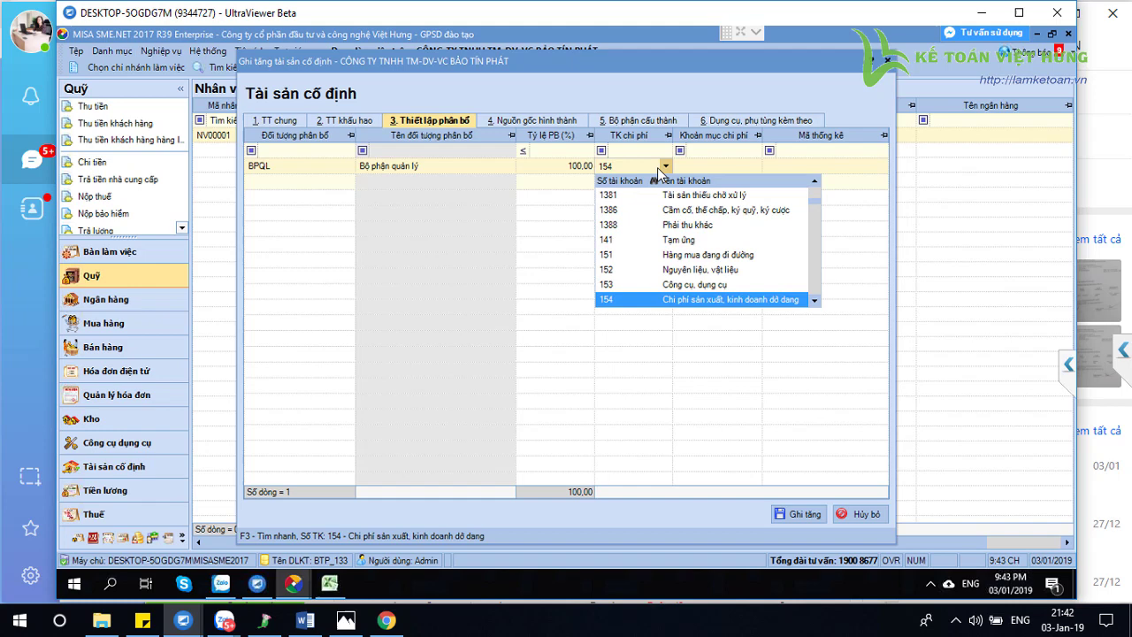
key(Return)
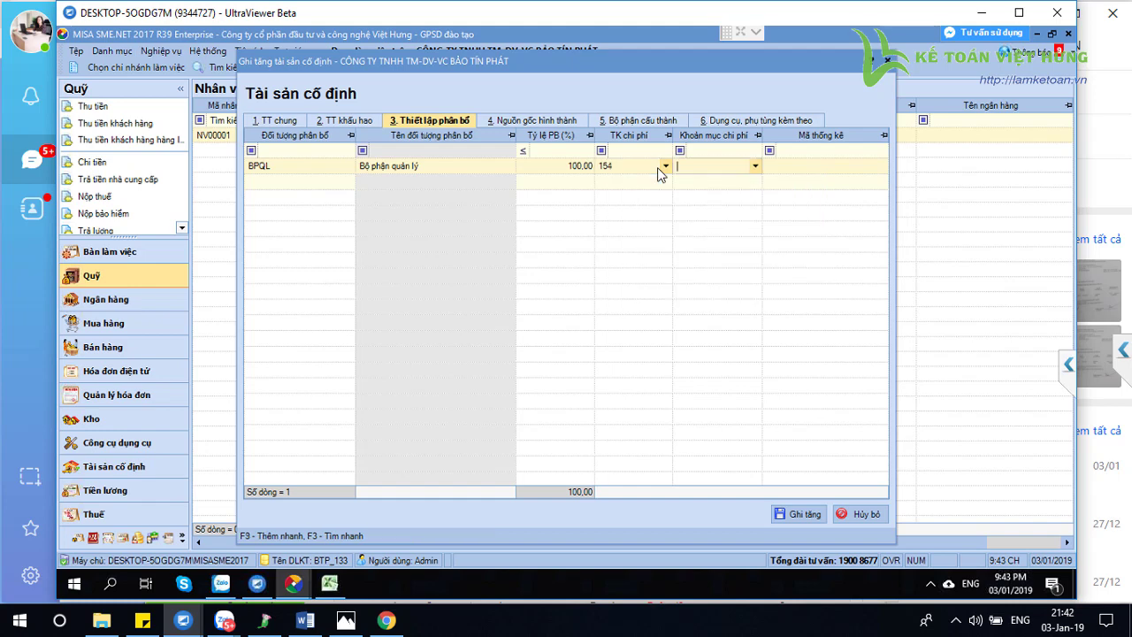
click(752, 168)
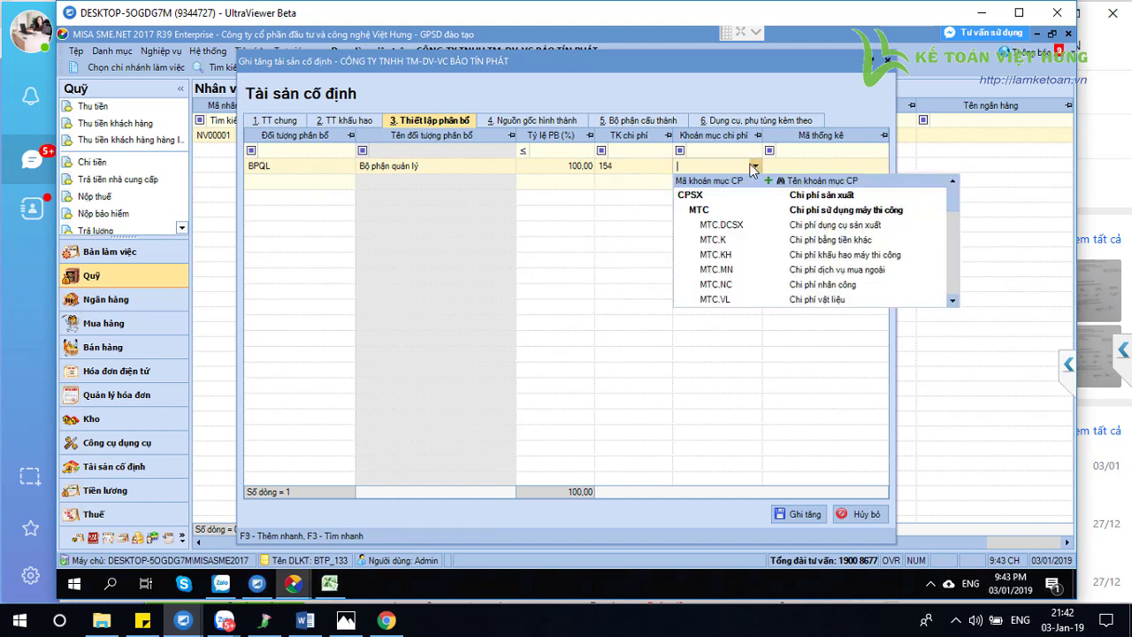
text(SXC)
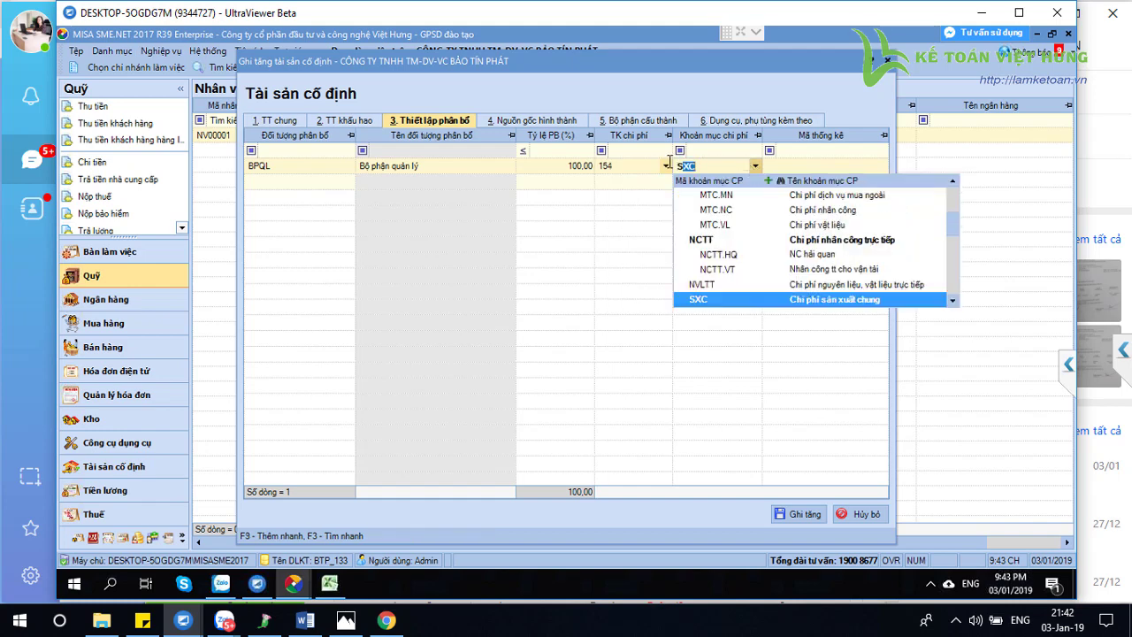
text(.)
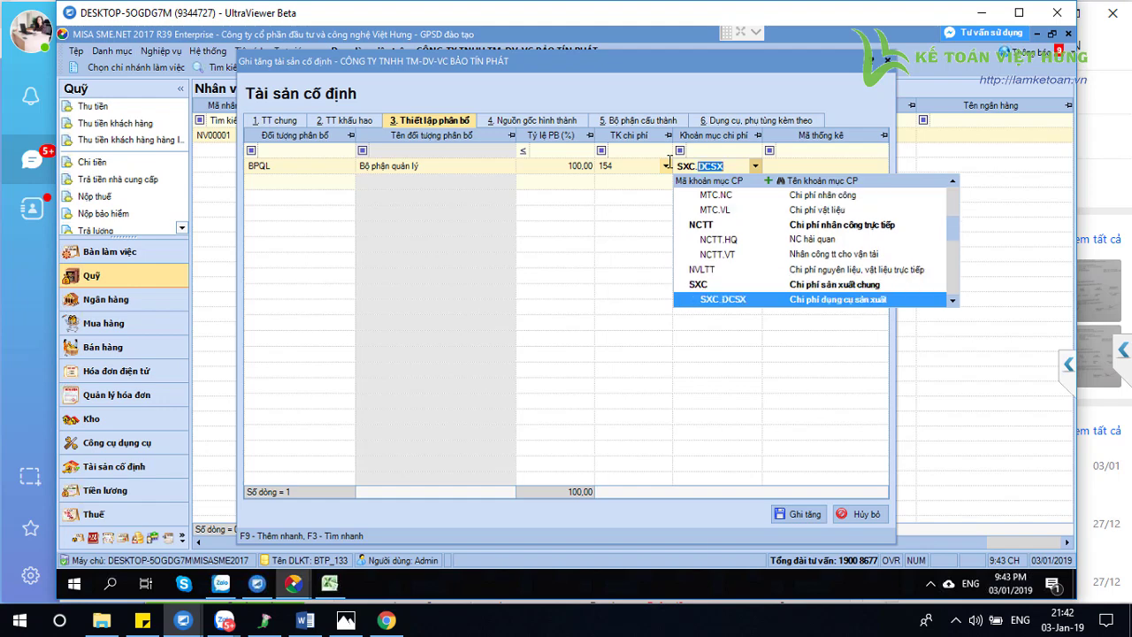
text(KH)
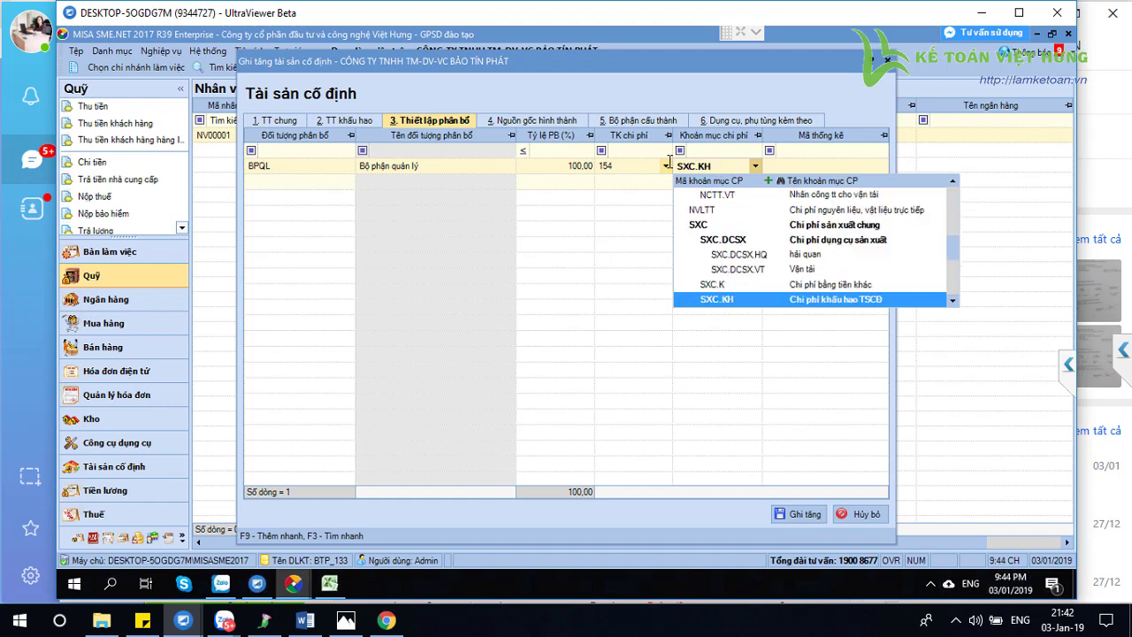
text(.)
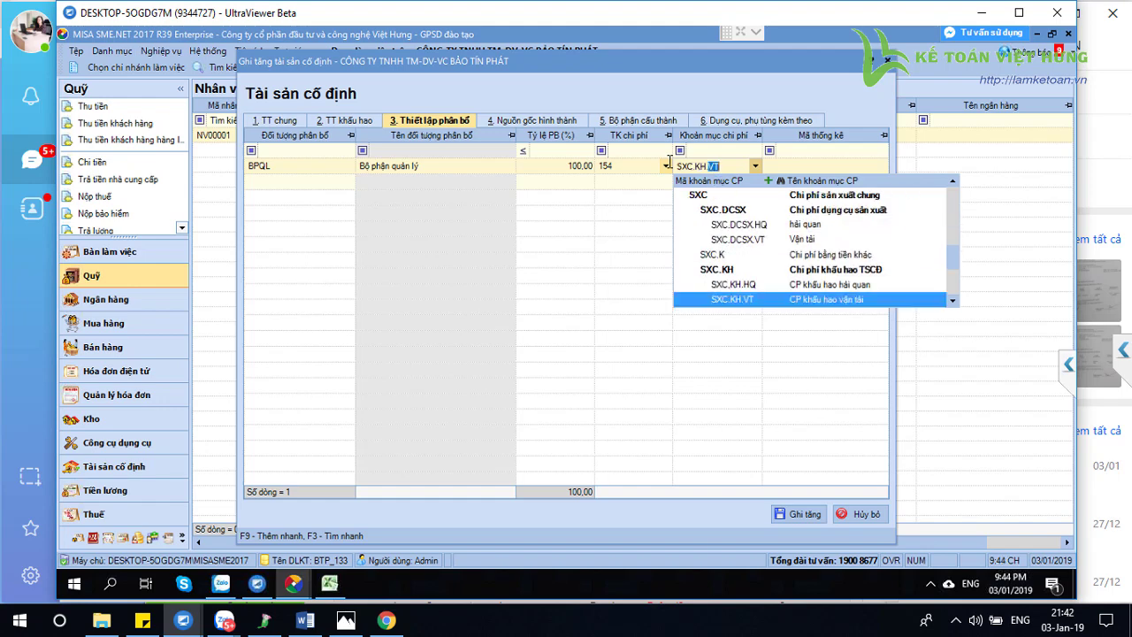
click(748, 301)
click(755, 168)
click(763, 285)
Change the expense account to 6422 and clear the cost item
click(764, 285)
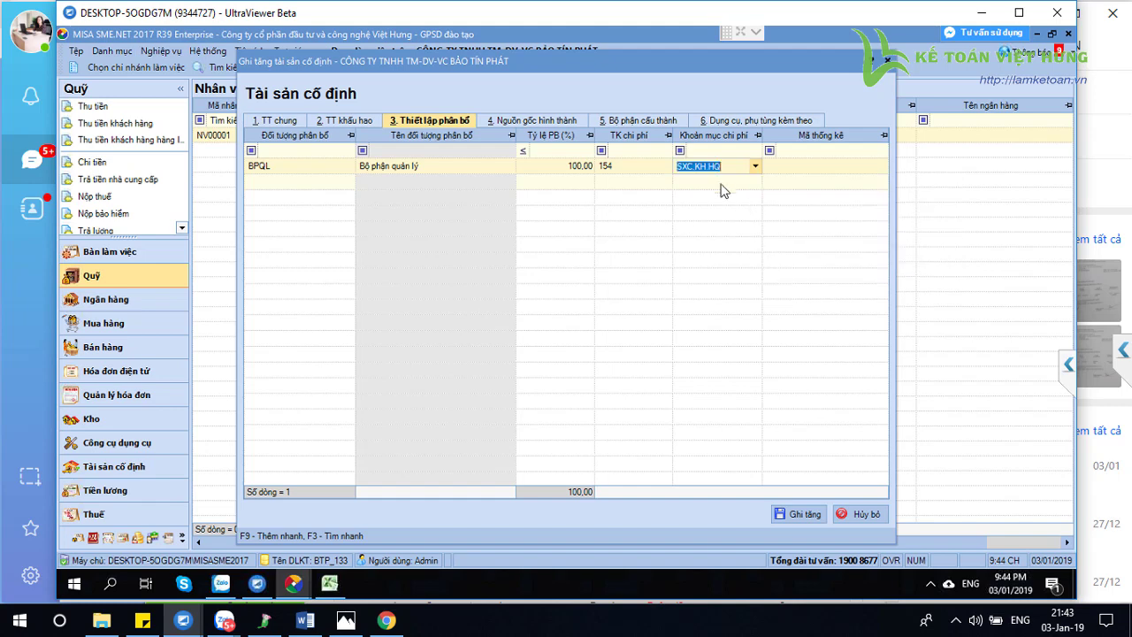
click(632, 169)
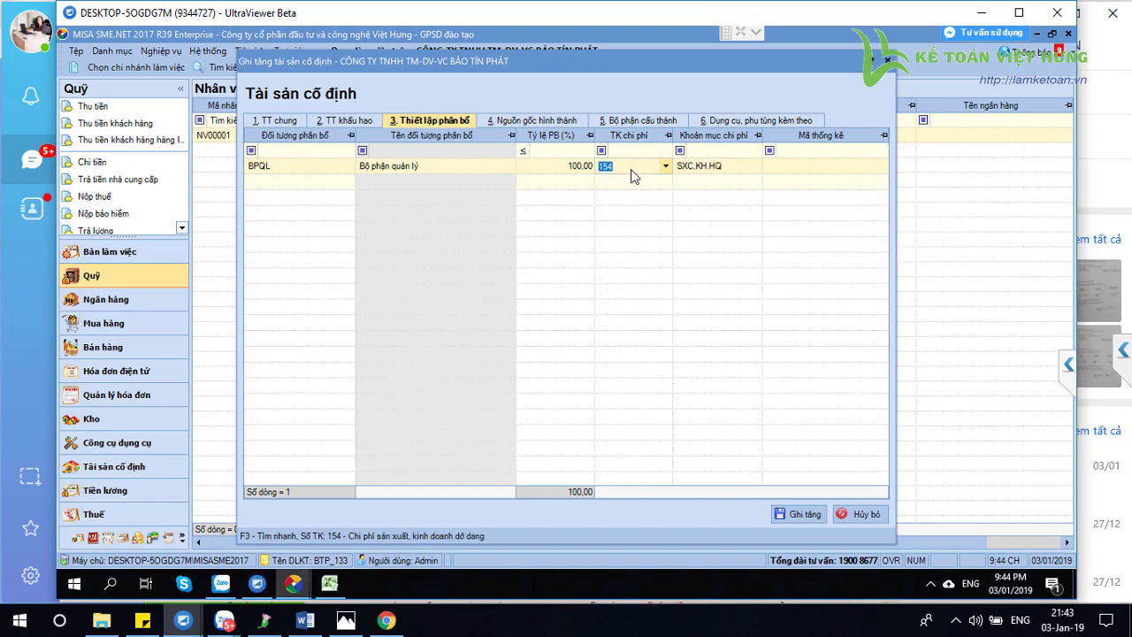
text(6422)
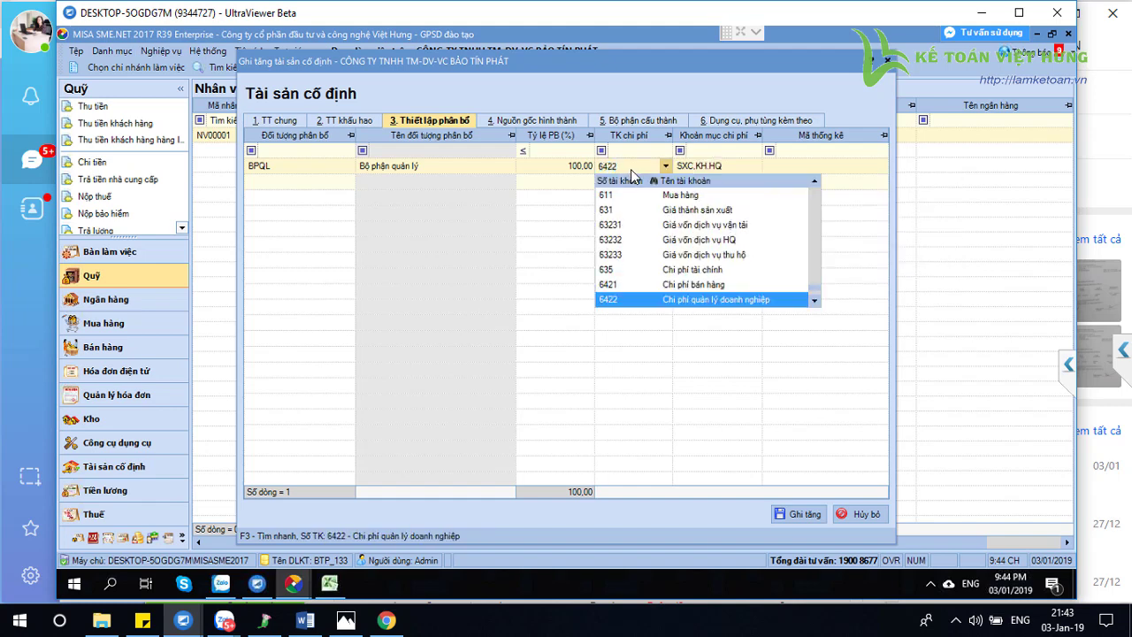
key(Tab)
key(BackSpace)
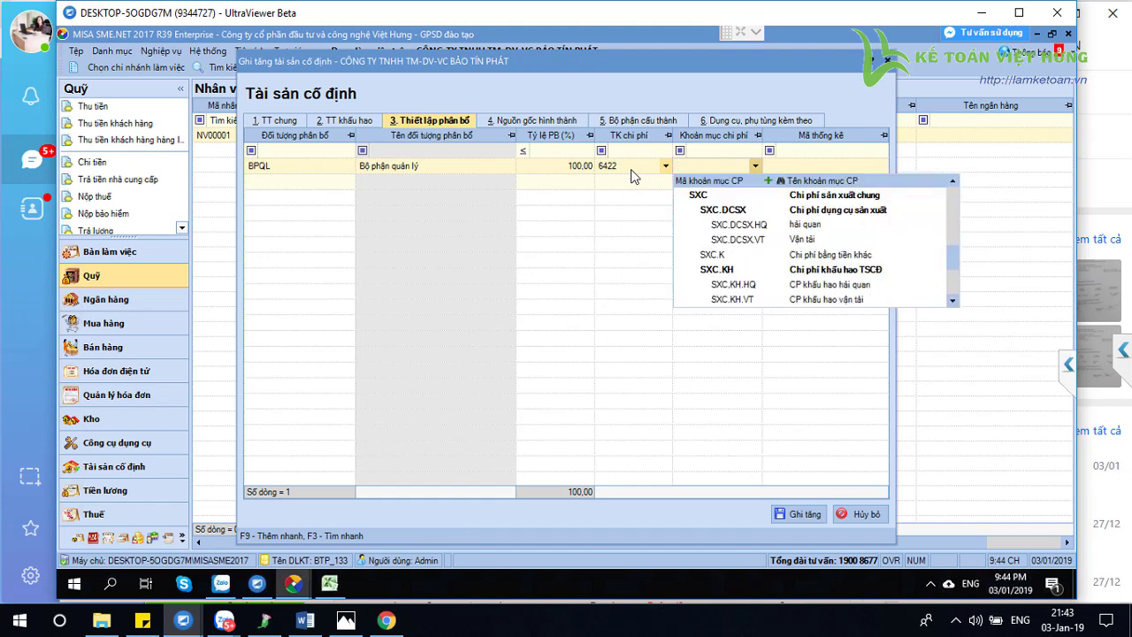
key(Tab)
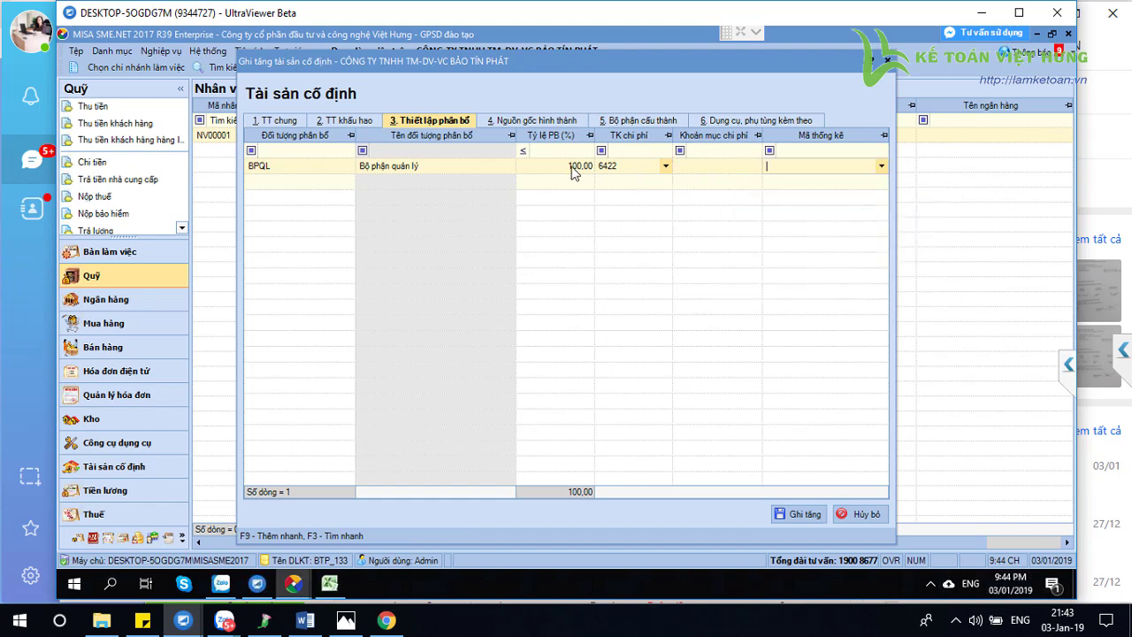
Review the source vouchers, save with Ghi tăng, and return to Bàn làm việc
click(533, 124)
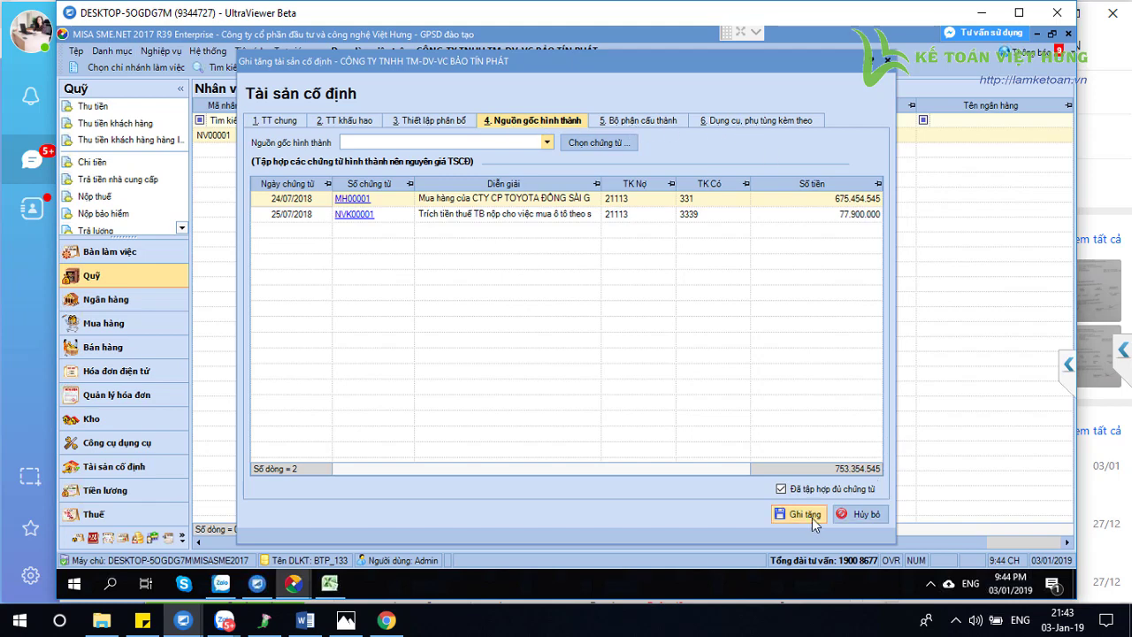
click(812, 518)
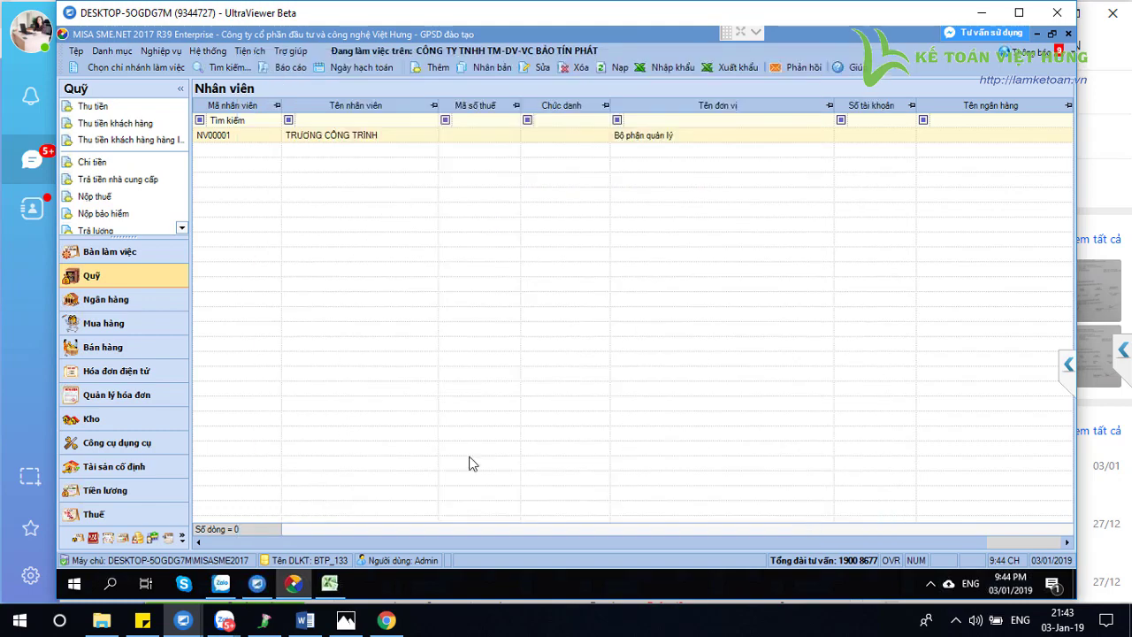
click(122, 254)
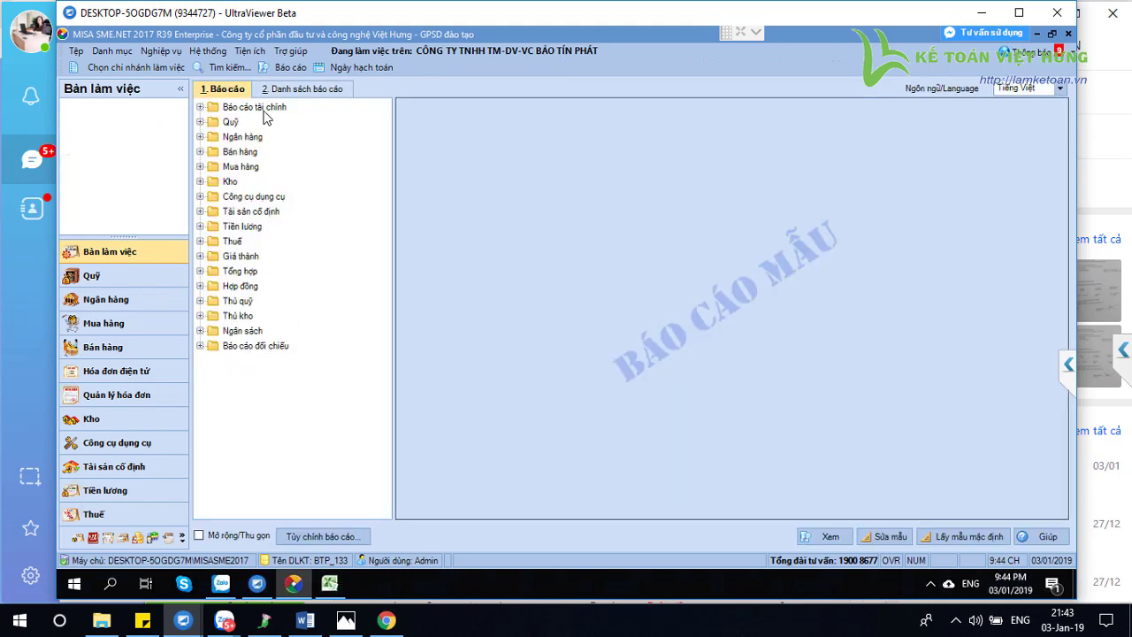
Run the management trial balance (Bảng cân đối tài khoản) and check the car's 753.354.545
double_click(266, 108)
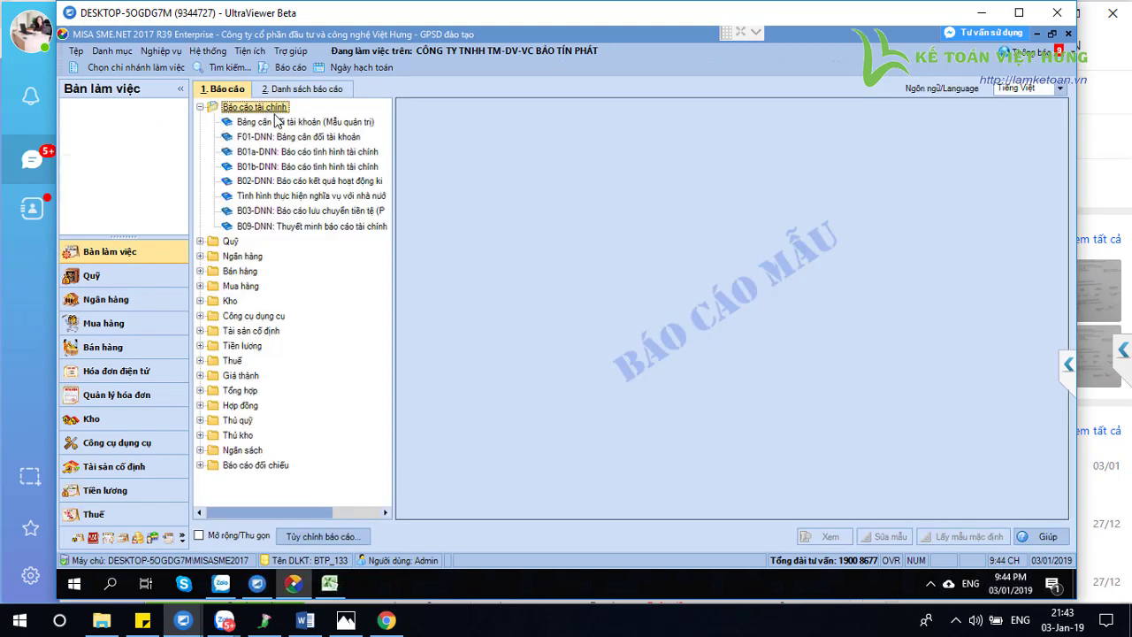
double_click(276, 121)
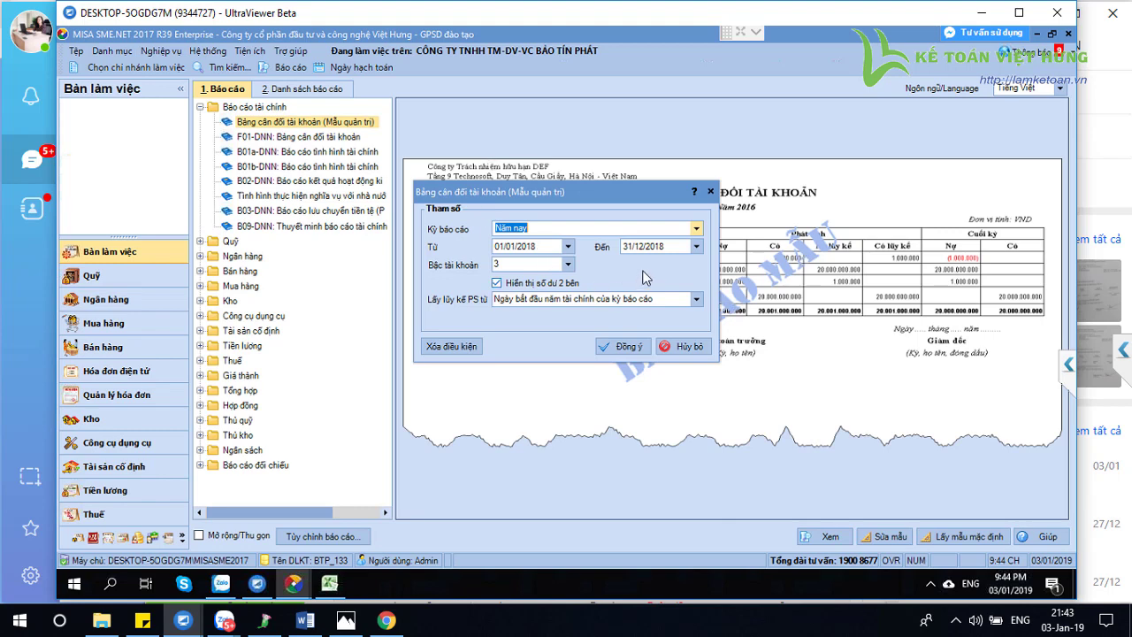
click(610, 344)
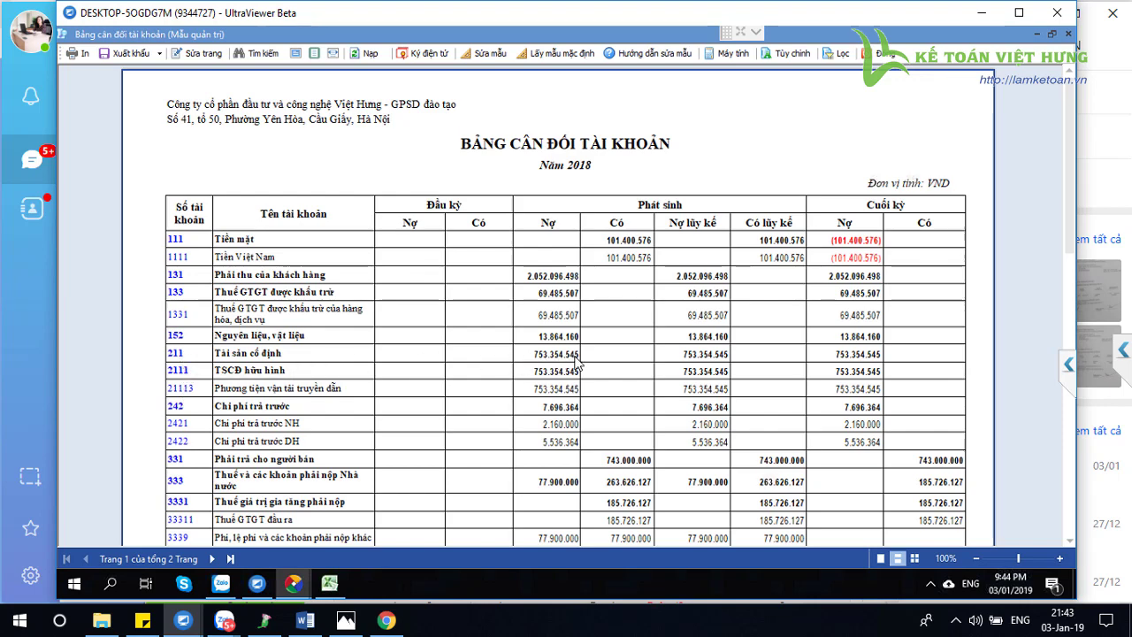
click(881, 54)
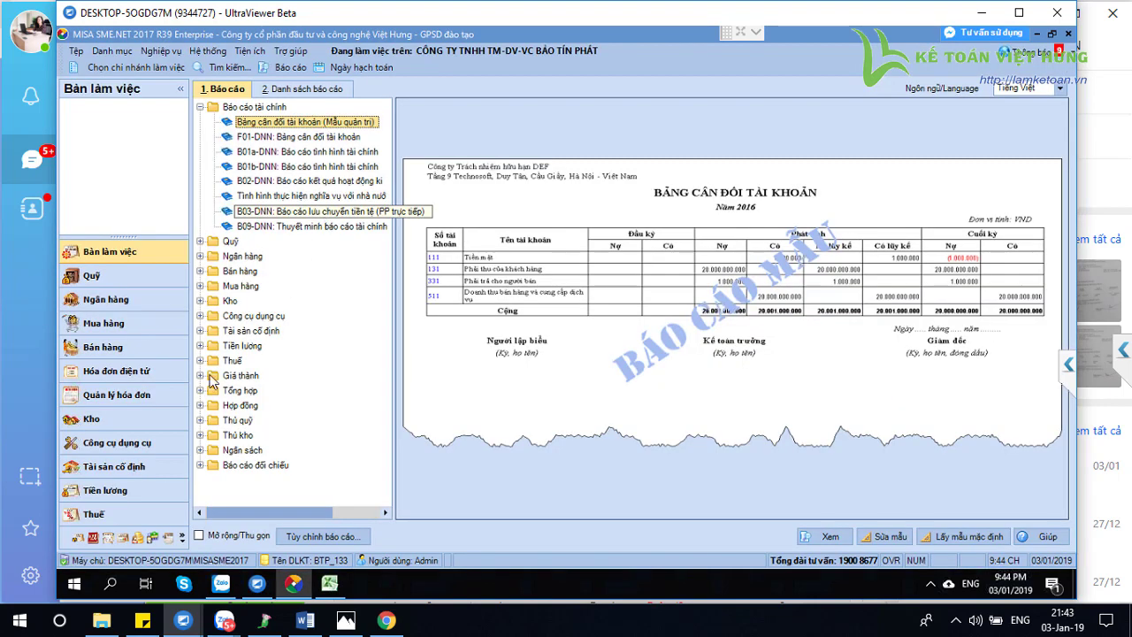
List this year's fixed asset increase vouchers (Ghi tăng, Kỳ Năm nay) to confirm GTTS00001
click(115, 467)
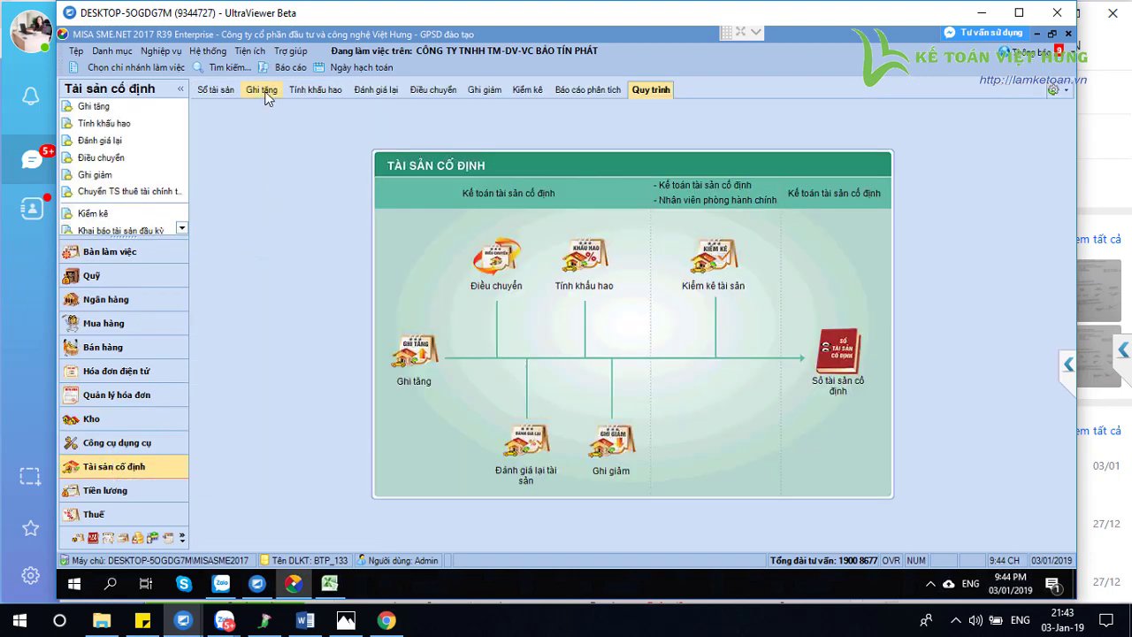
click(264, 93)
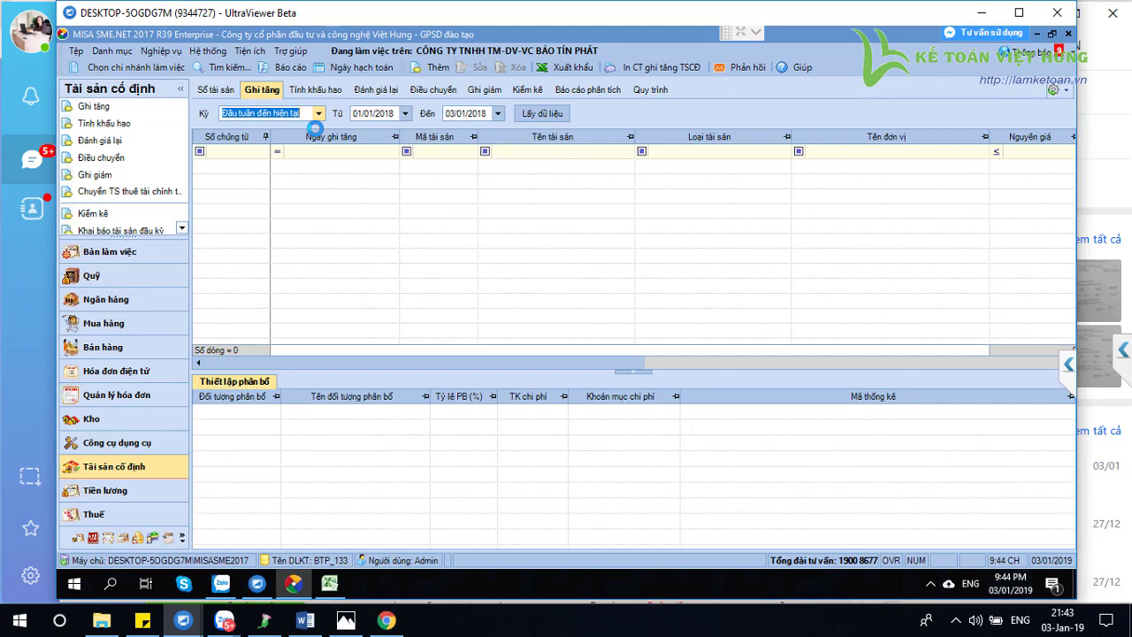
click(318, 113)
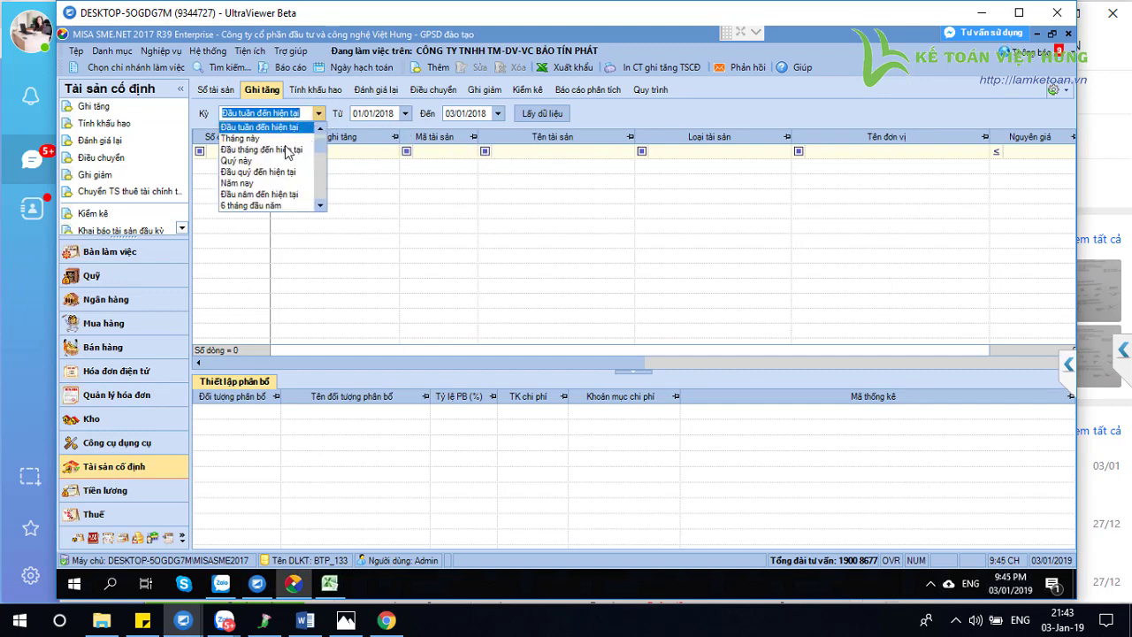
click(237, 182)
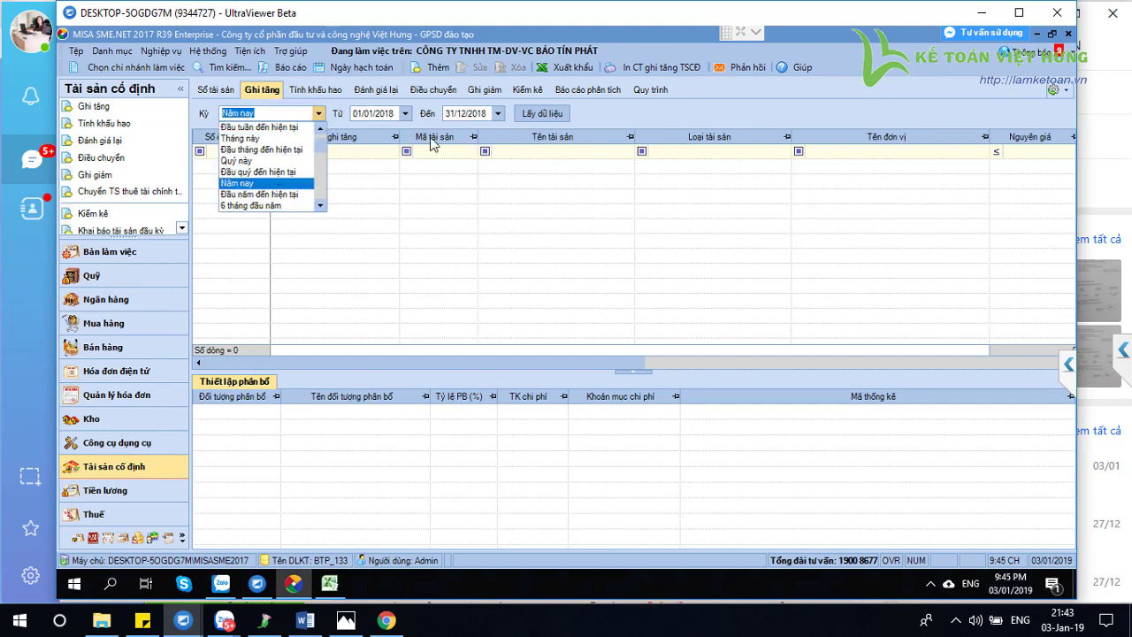
click(531, 118)
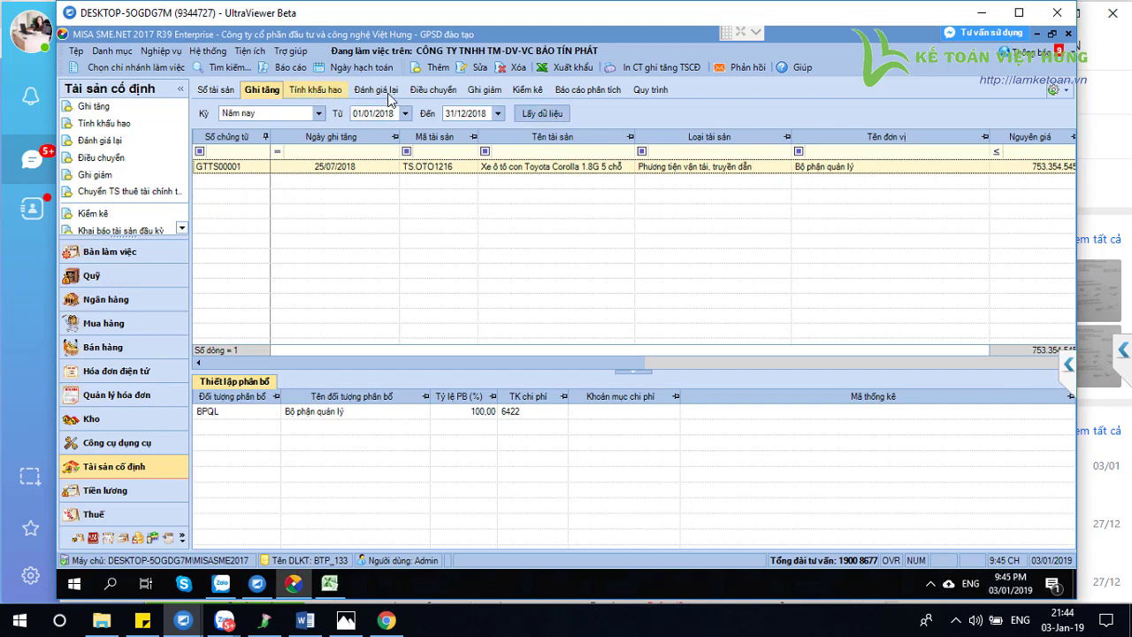
click(290, 67)
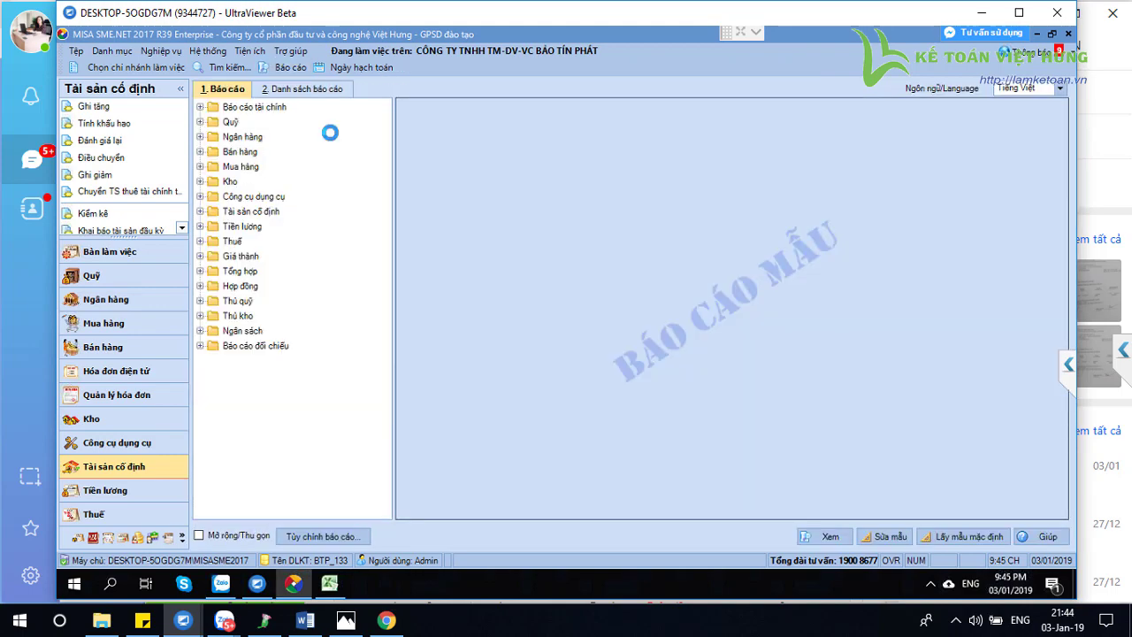
Run the asset register vs ledger reconciliation for Năm nay with account 211, then close it
click(302, 92)
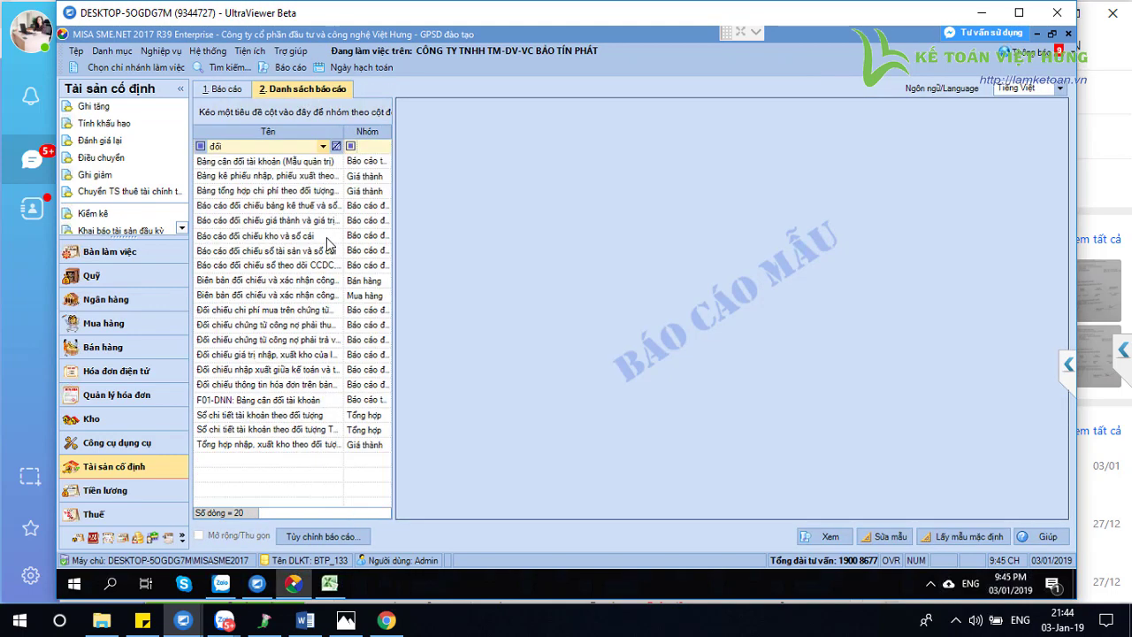
click(275, 255)
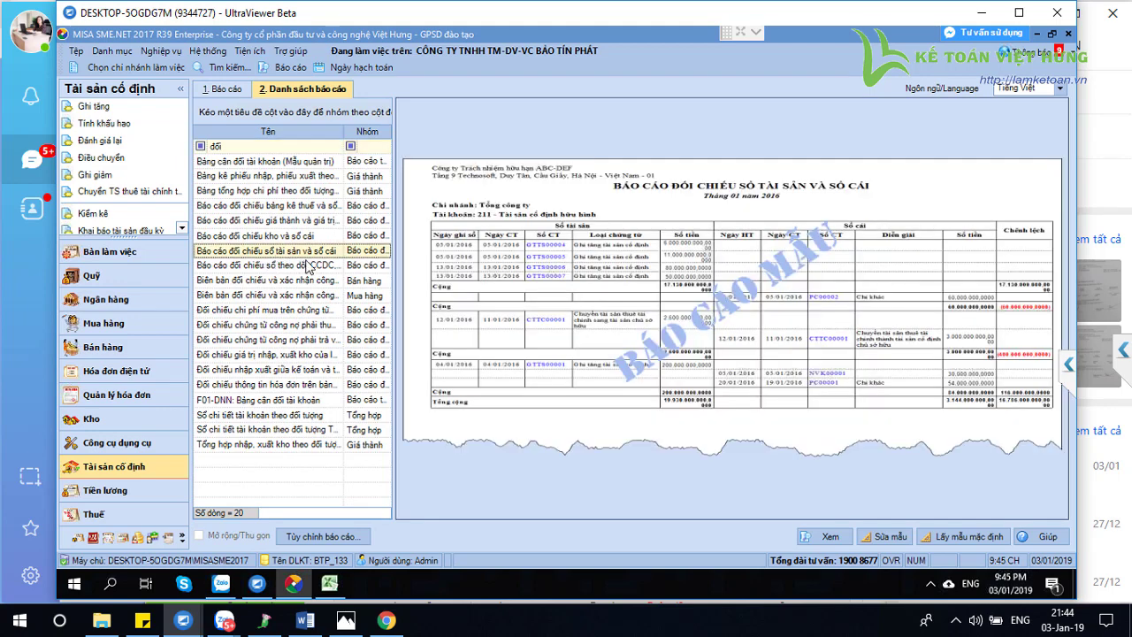
click(613, 346)
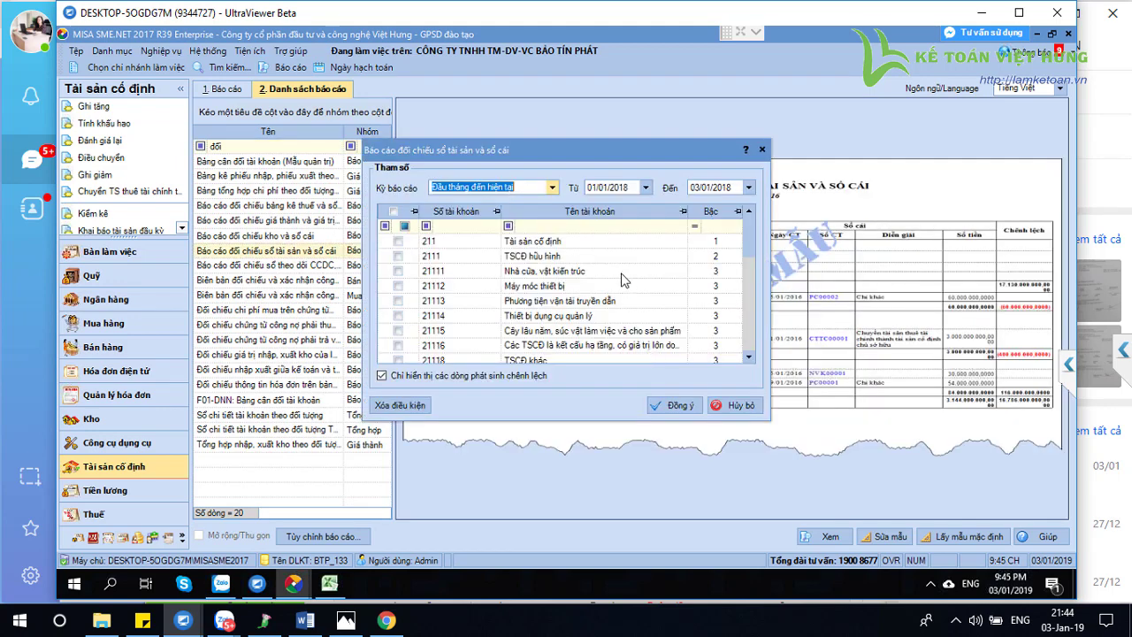
click(553, 187)
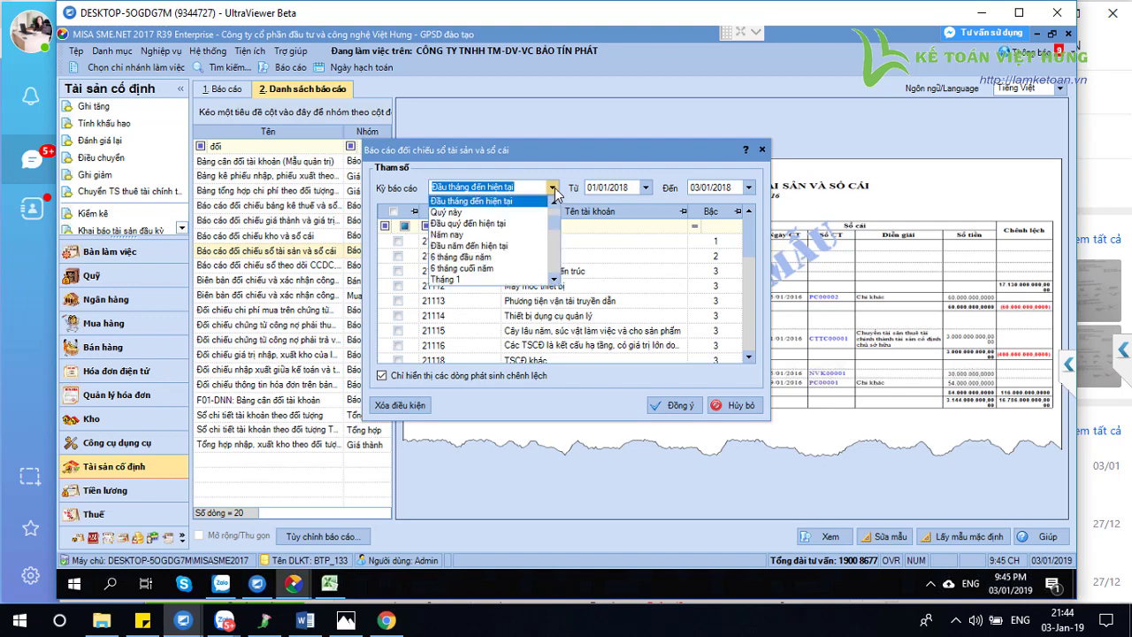
click(477, 241)
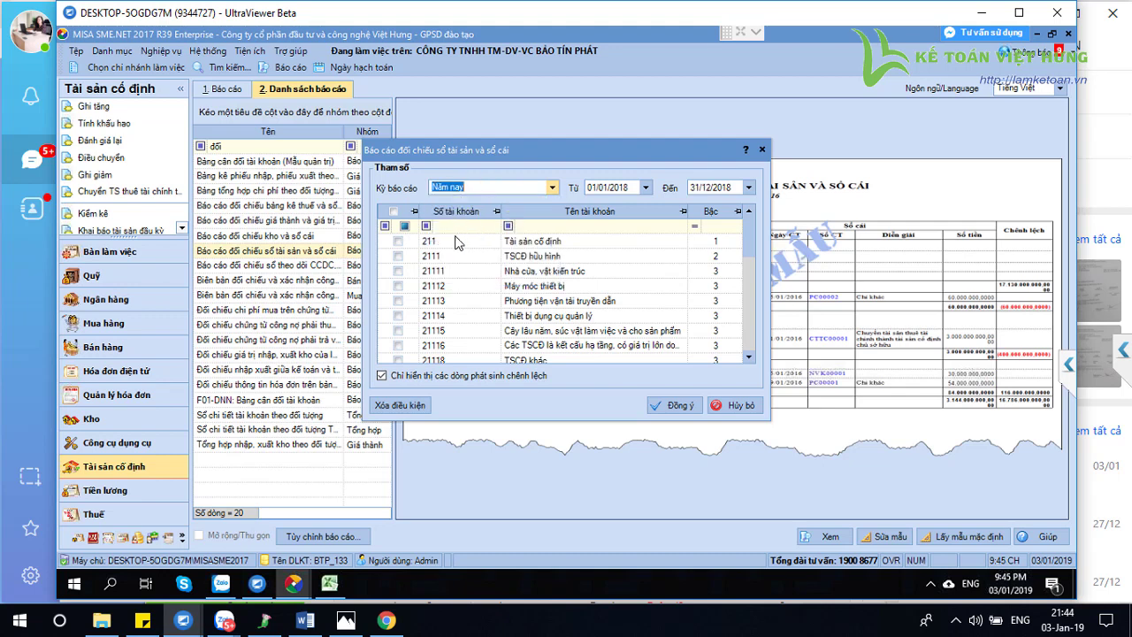
click(398, 241)
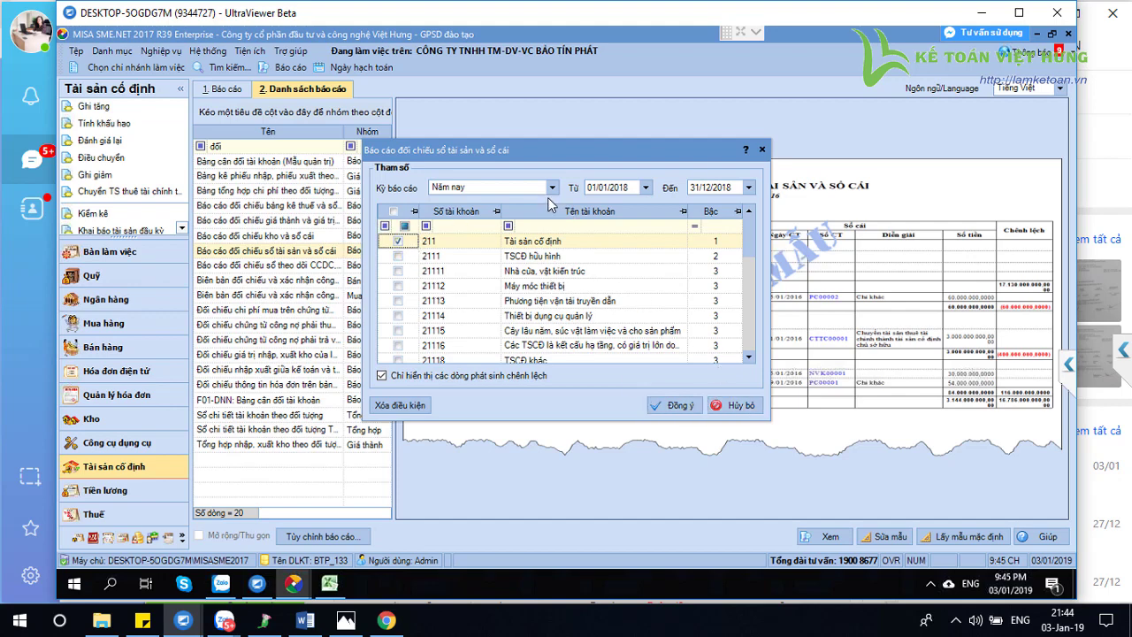
click(674, 407)
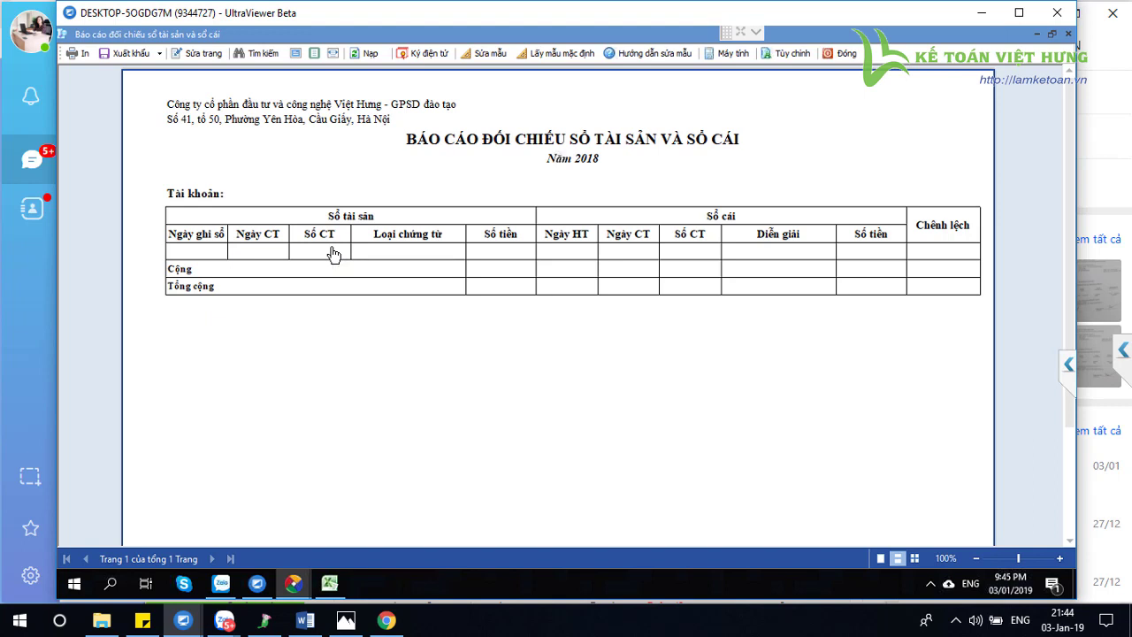
click(845, 53)
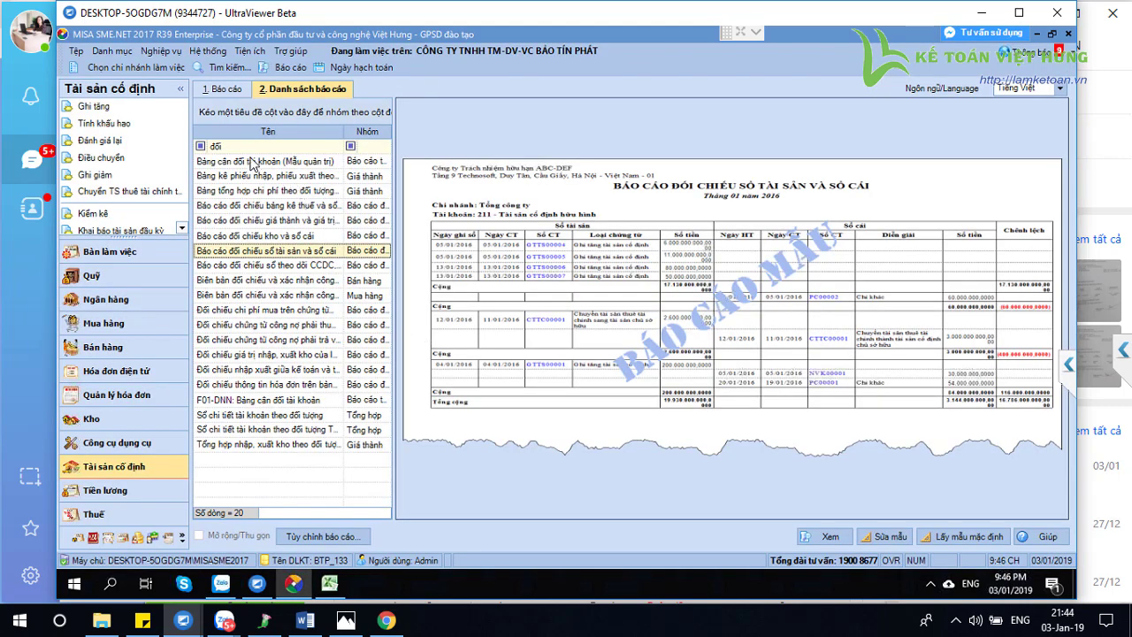
Clear the Tên report filter, return to the Bàn làm việc dashboard, and switch to Zalo
click(247, 152)
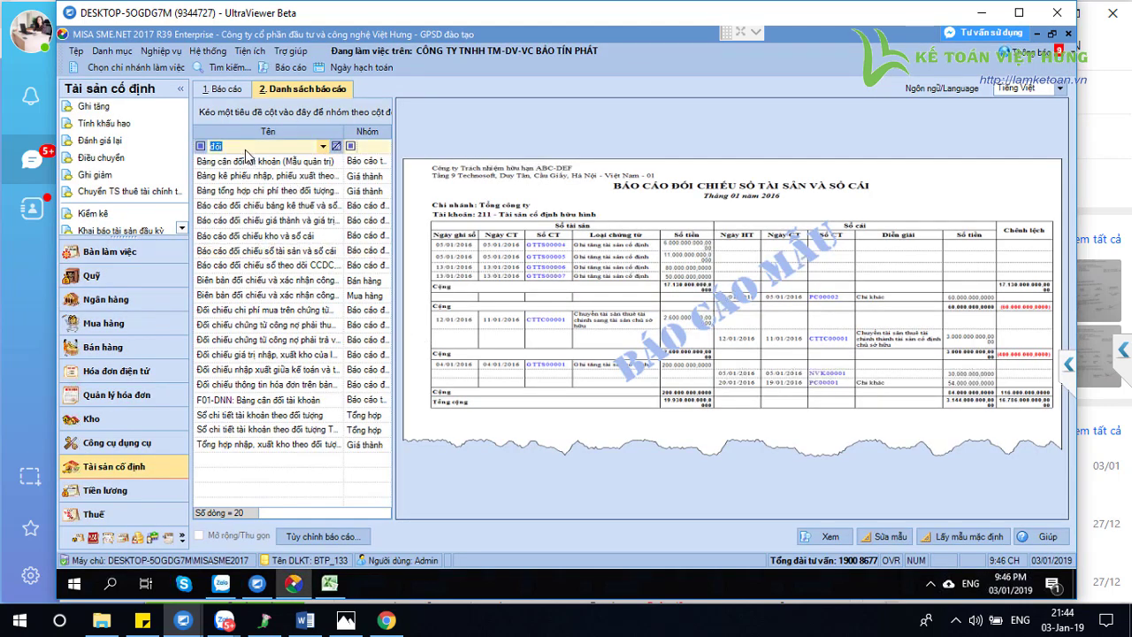
key(BackSpace)
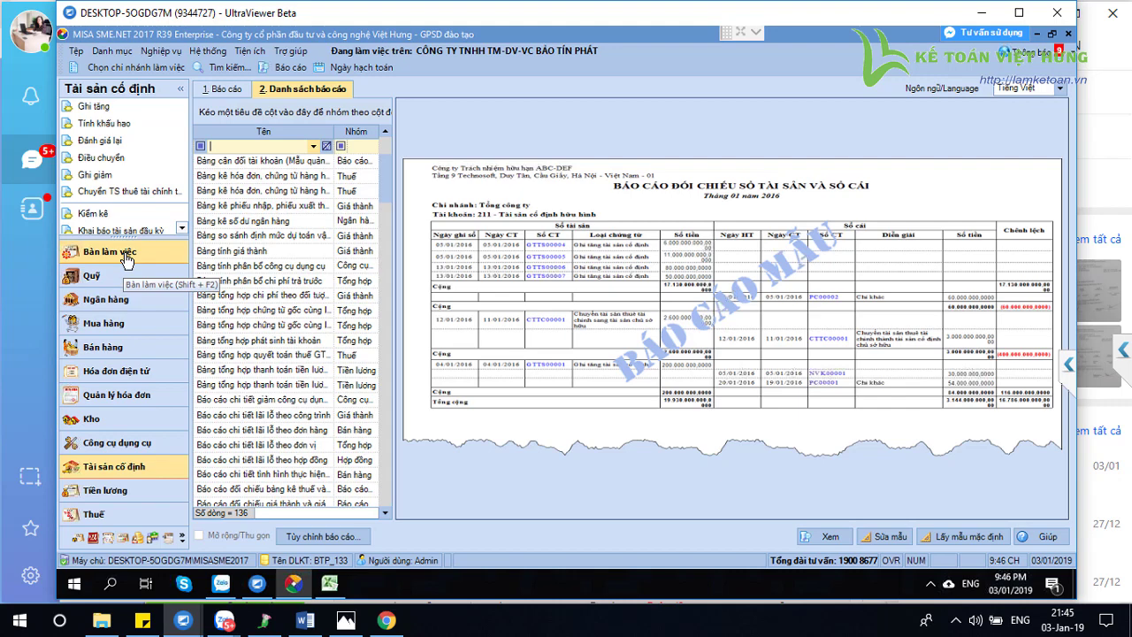
click(127, 257)
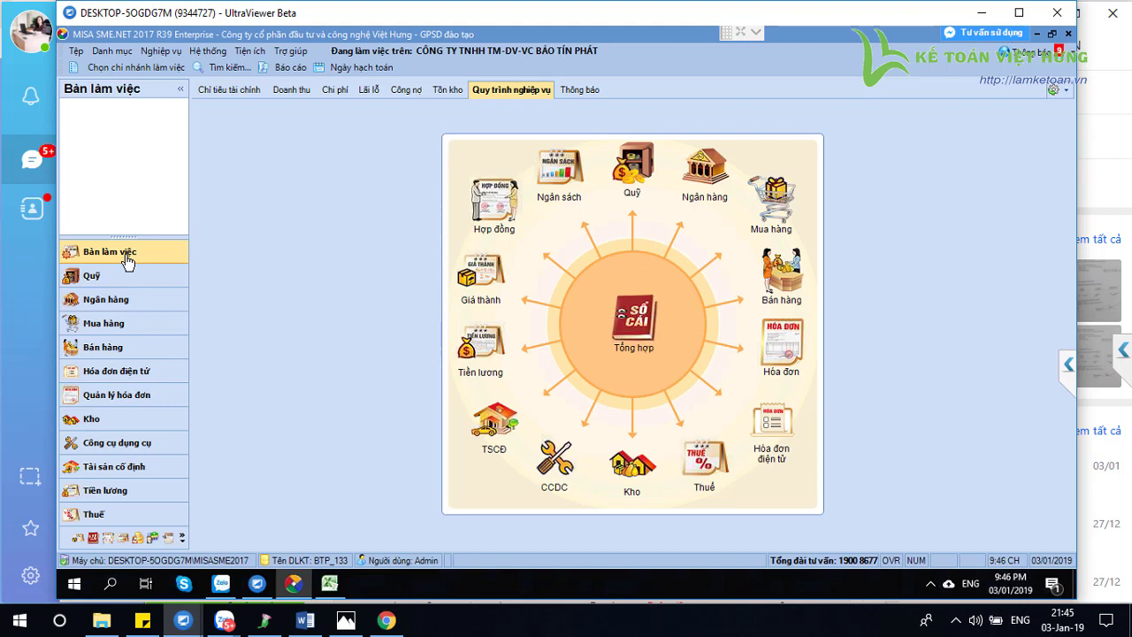
key(alt+Tab)
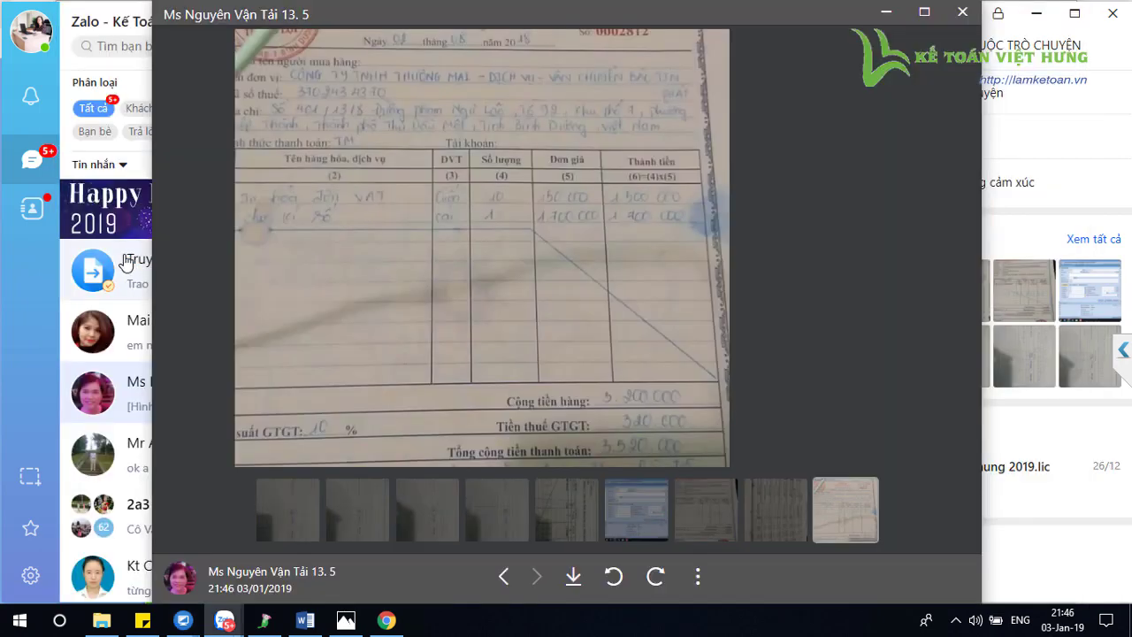
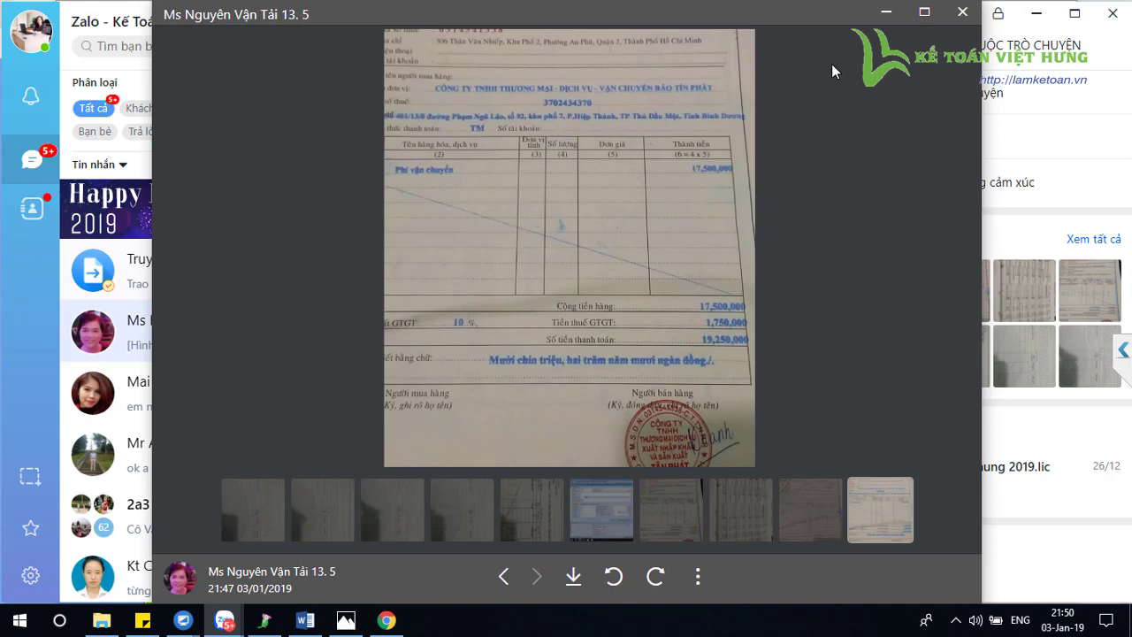
Bring the remote DESKTOP-5OGDG7M MISA session forward from the UltraViewer taskbar preview
mouse_move(183, 620)
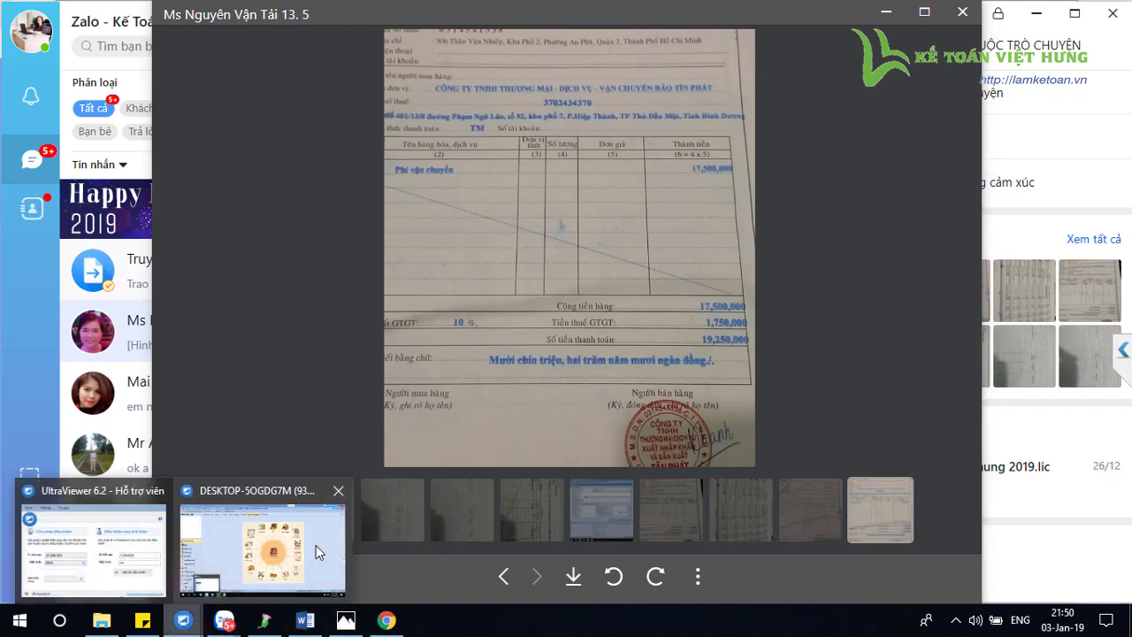
click(317, 549)
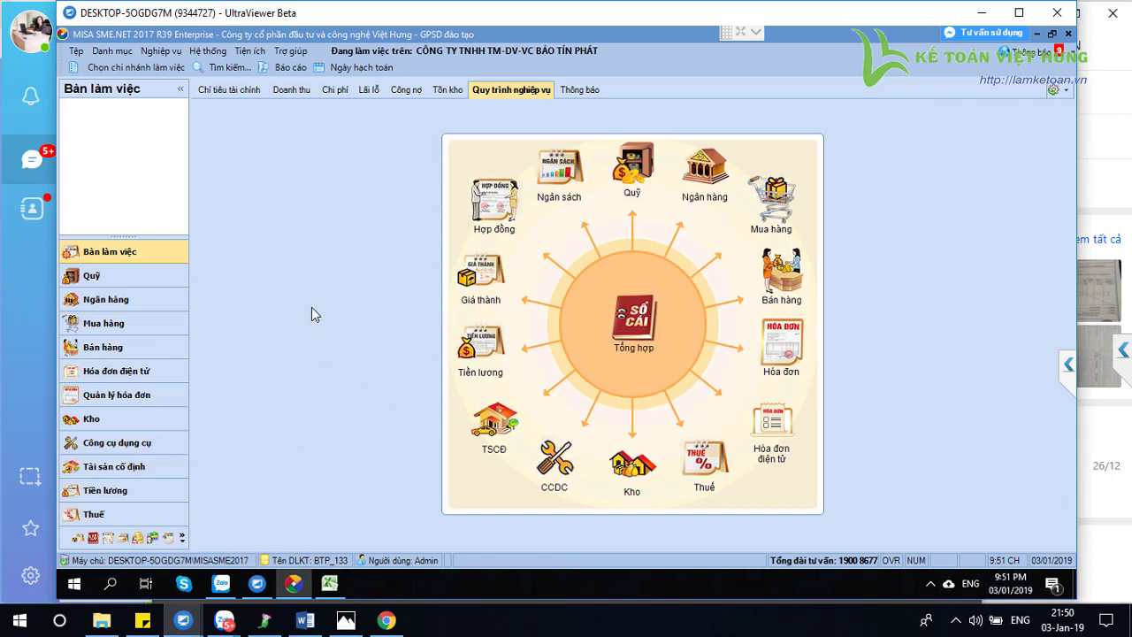
From Mua hàng, start a new Chứng từ mua dịch vụ voucher, MDV00001
click(127, 333)
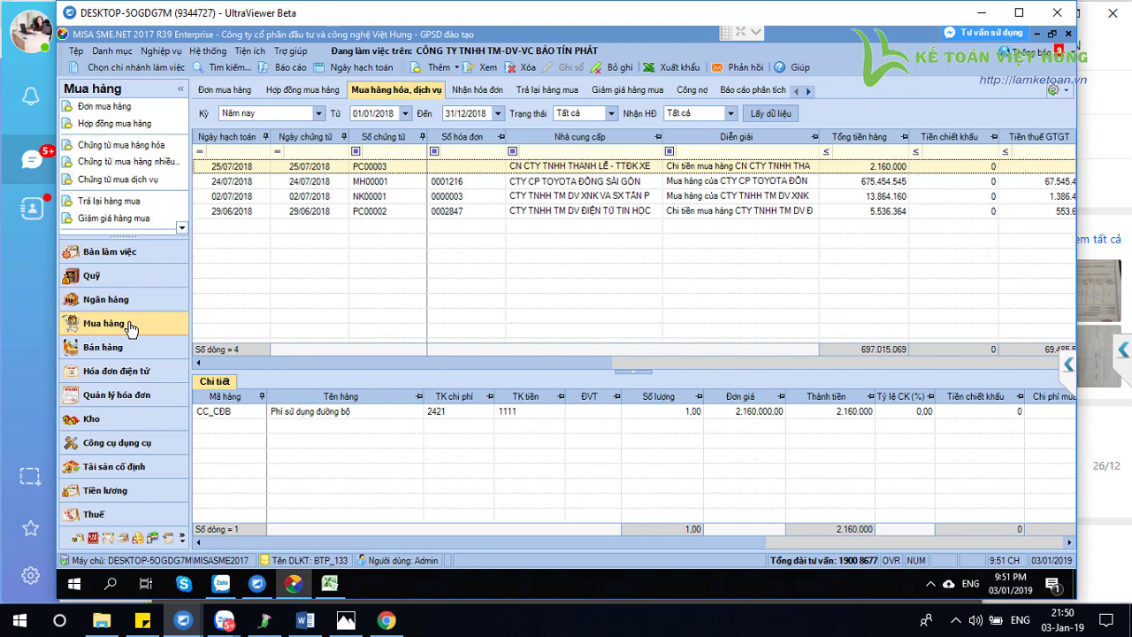
click(154, 182)
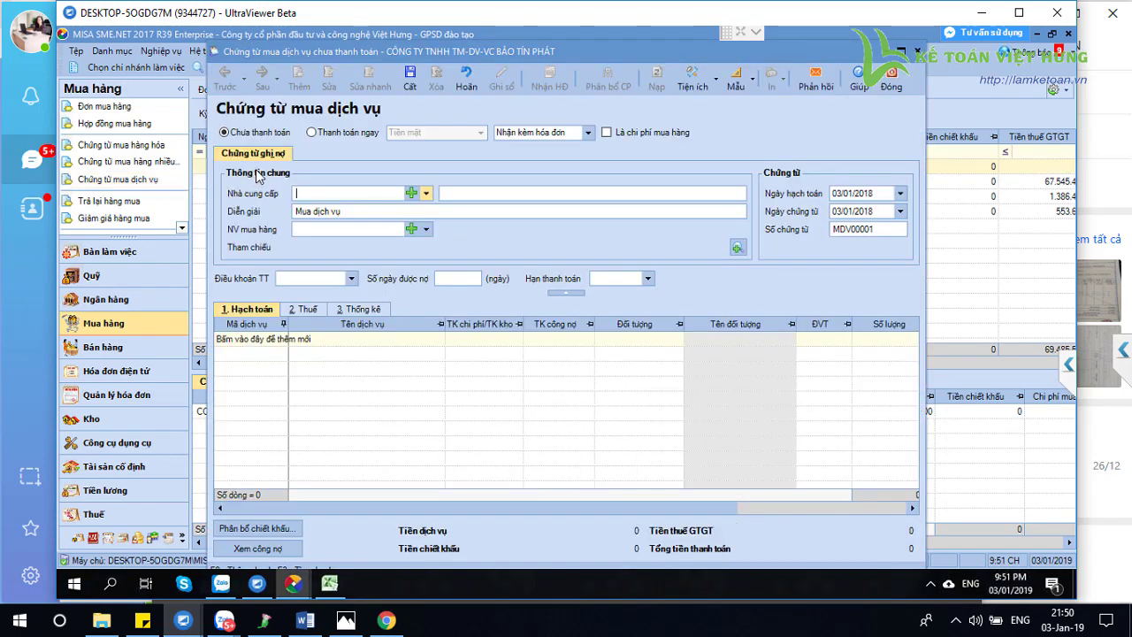
Choose NGUYENLAM as the supplier, then open and cancel the new-service form
click(427, 196)
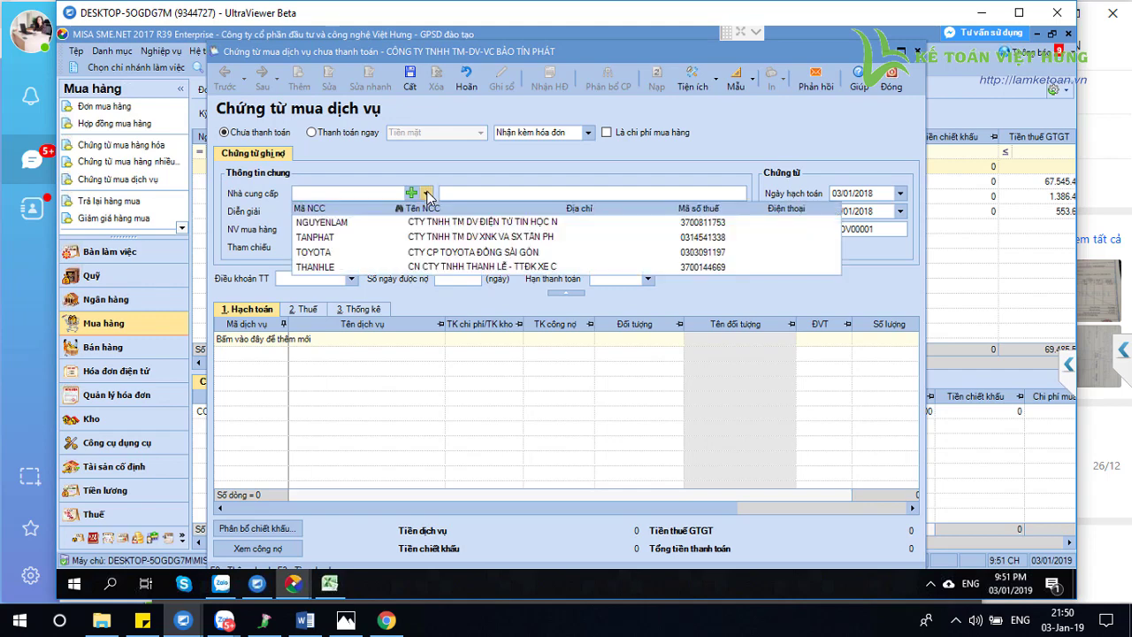
click(416, 223)
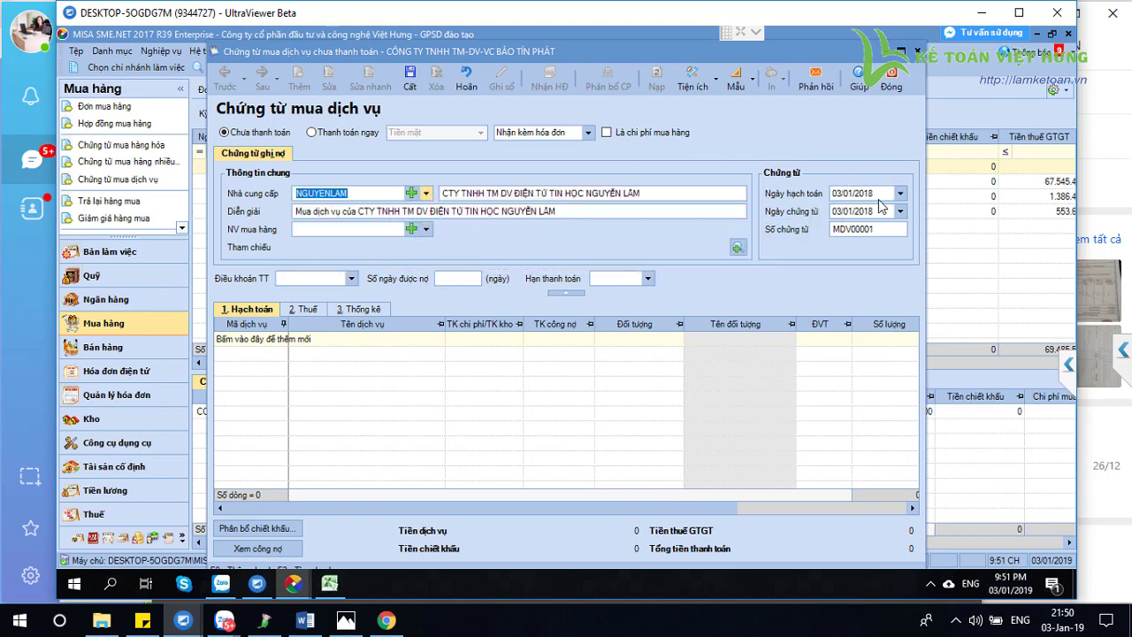
click(858, 195)
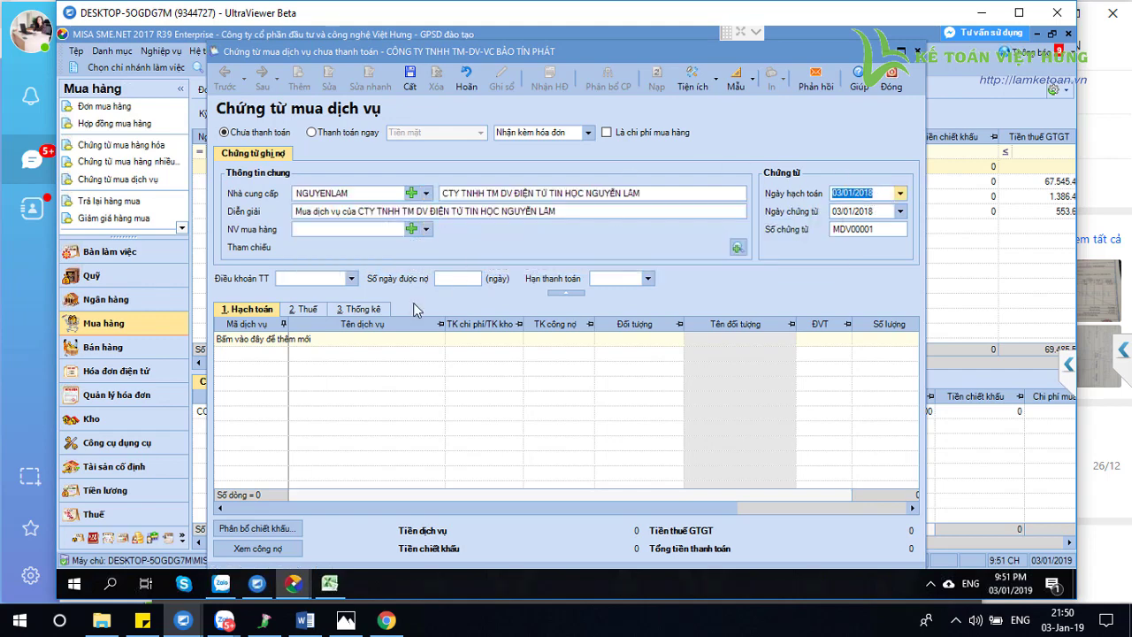
click(282, 342)
click(309, 353)
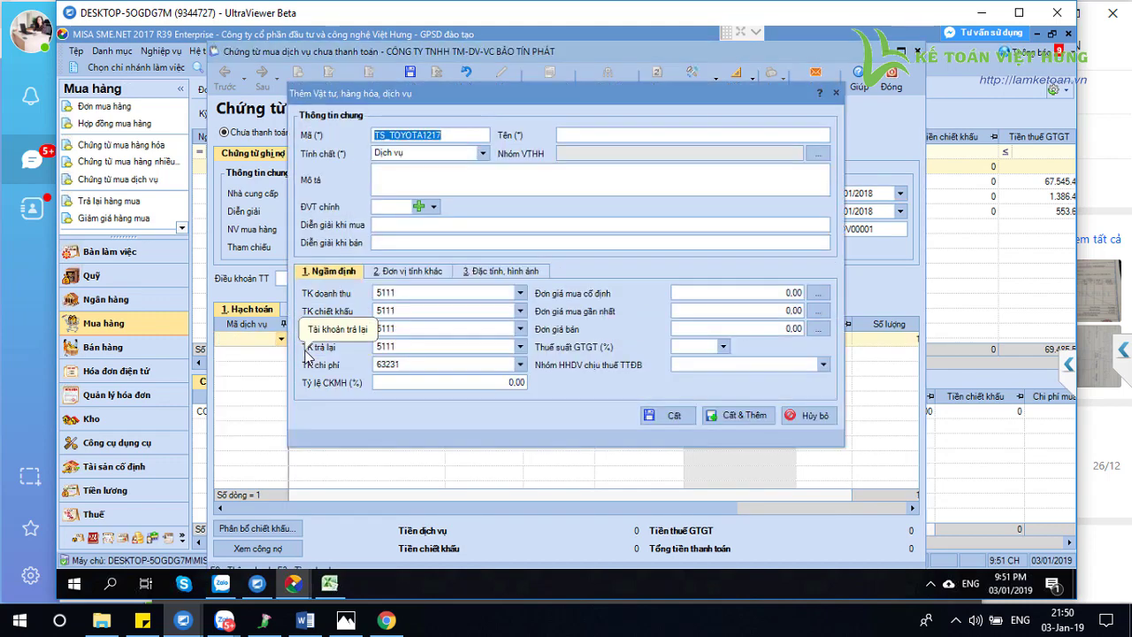
click(808, 416)
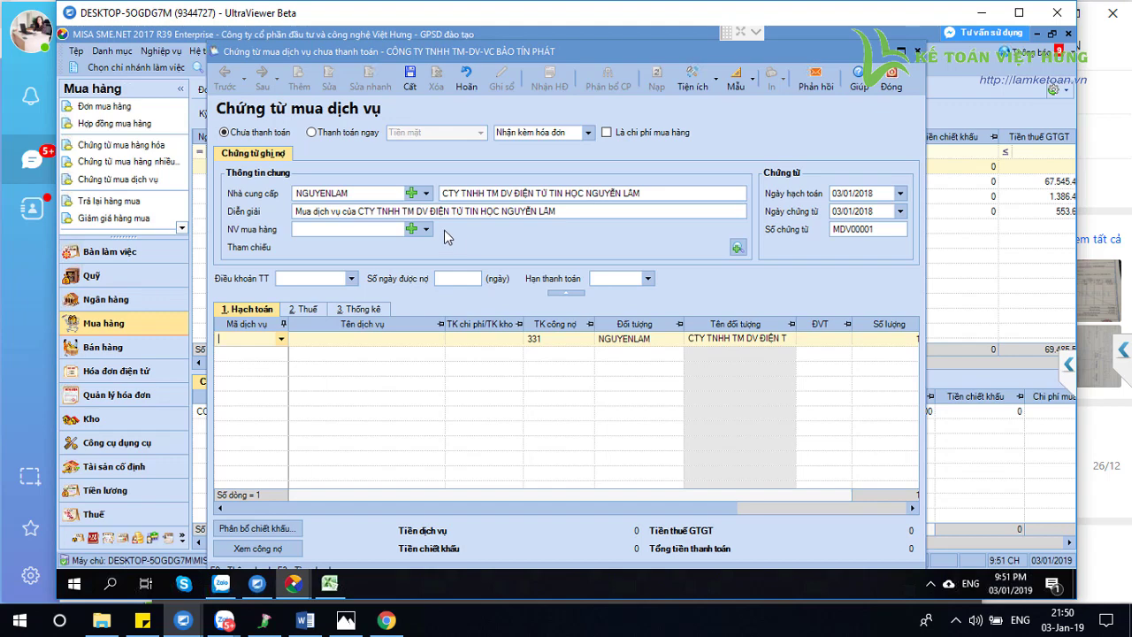
Try Thanh toán ngay, then keep the voucher as Chưa thanh toán (unpaid on credit)
click(309, 132)
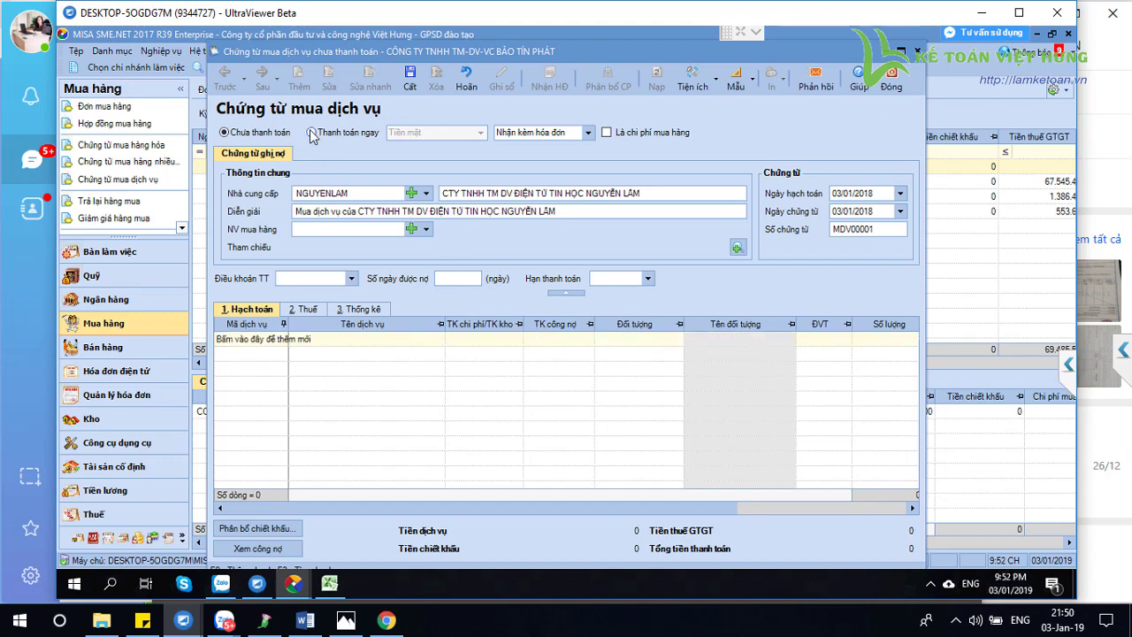
click(225, 132)
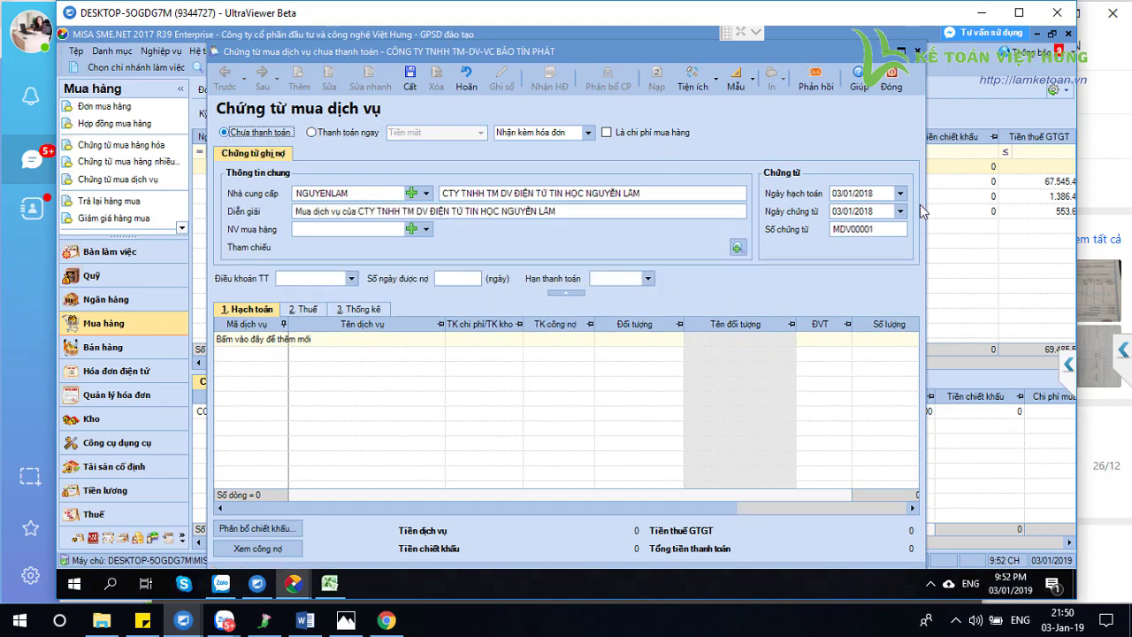
click(282, 340)
Enter new service code CPVC with the name 'Chi phí vận chuyển'
key(Escape)
key(F9)
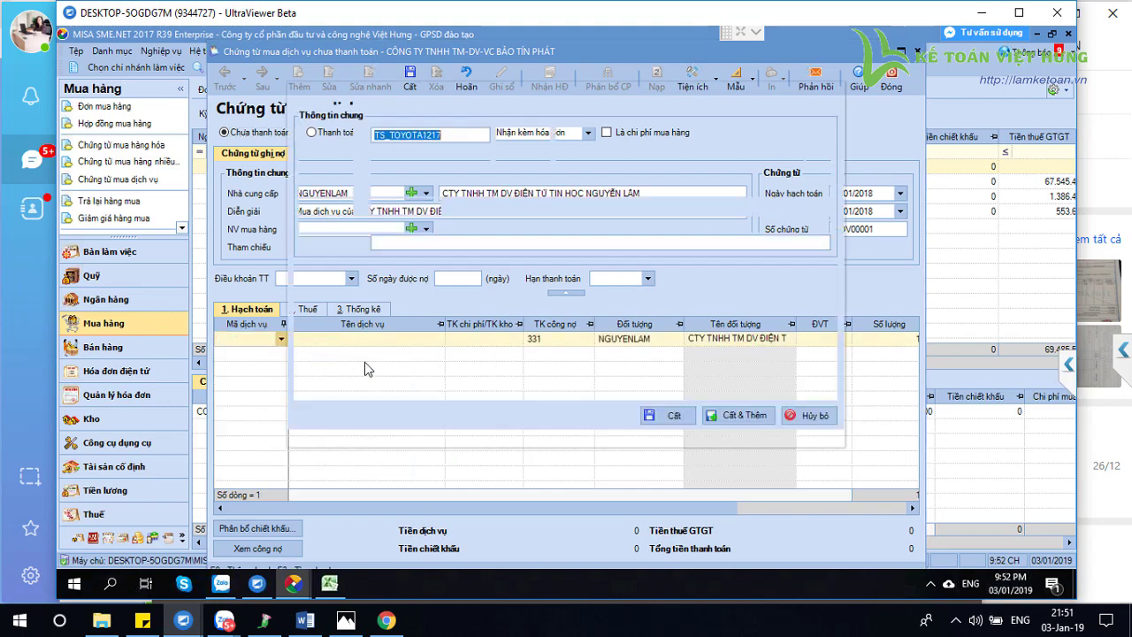
text(CPVC)
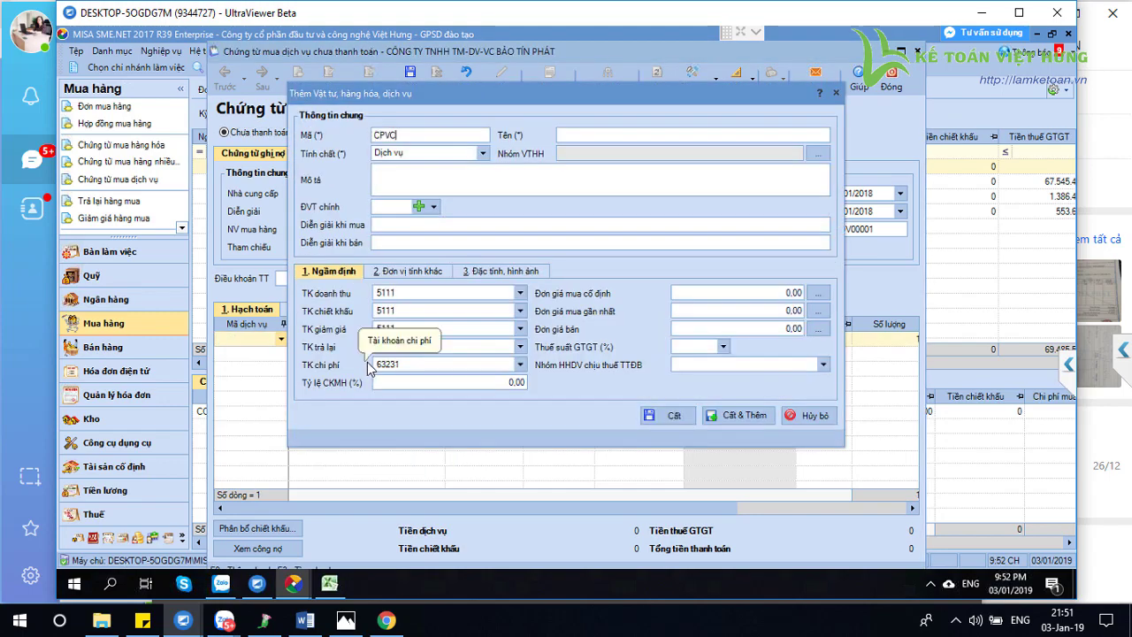
key(Tab)
text(Chi phí)
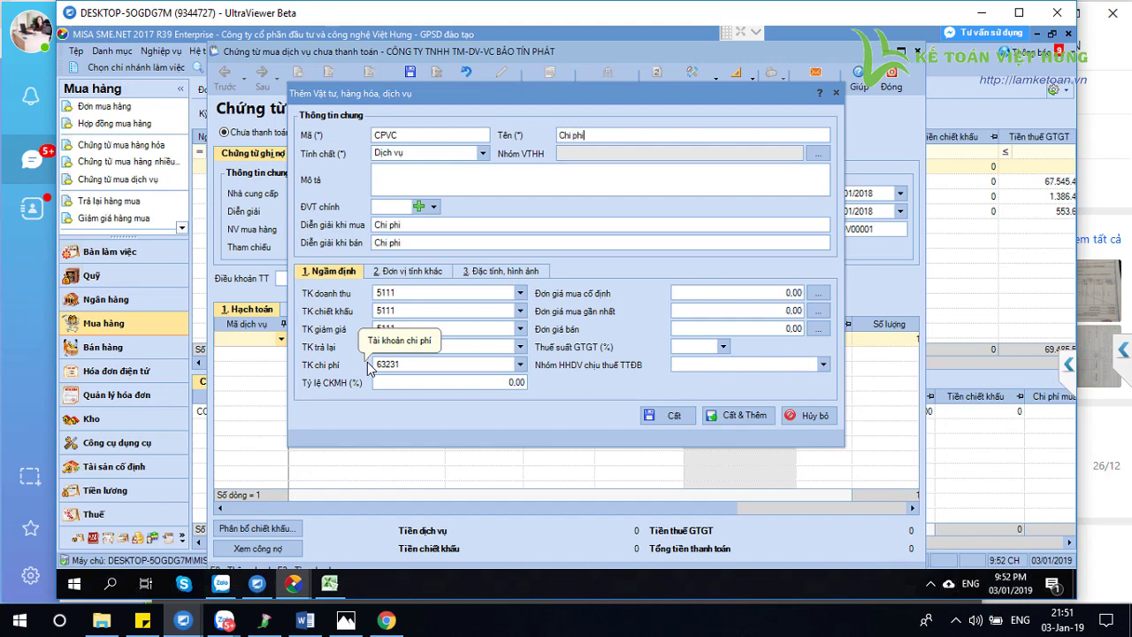
text( vận ch)
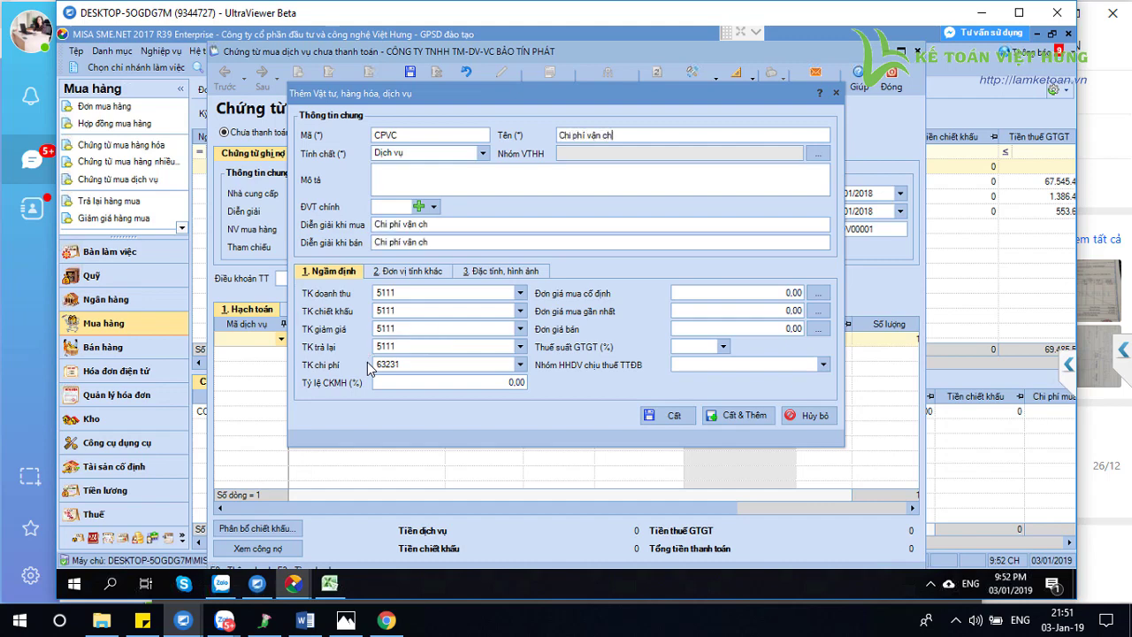
text(uyển)
Give CPVC a 10% VAT rate, leave its default expense account blank, and save it
click(430, 364)
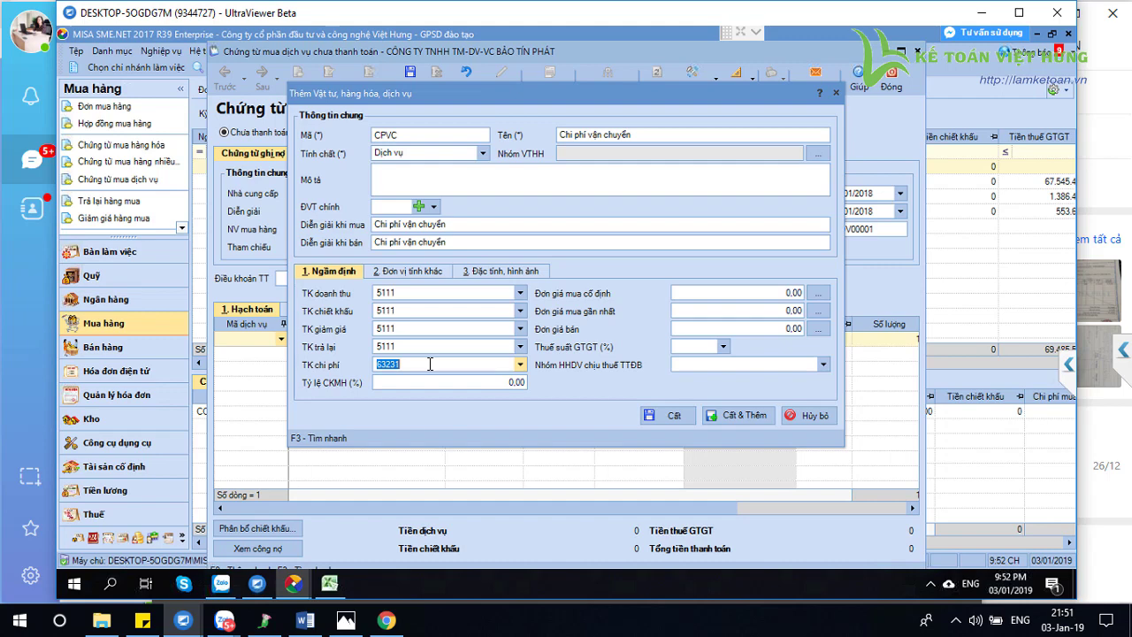
text(64)
key(BackSpace)
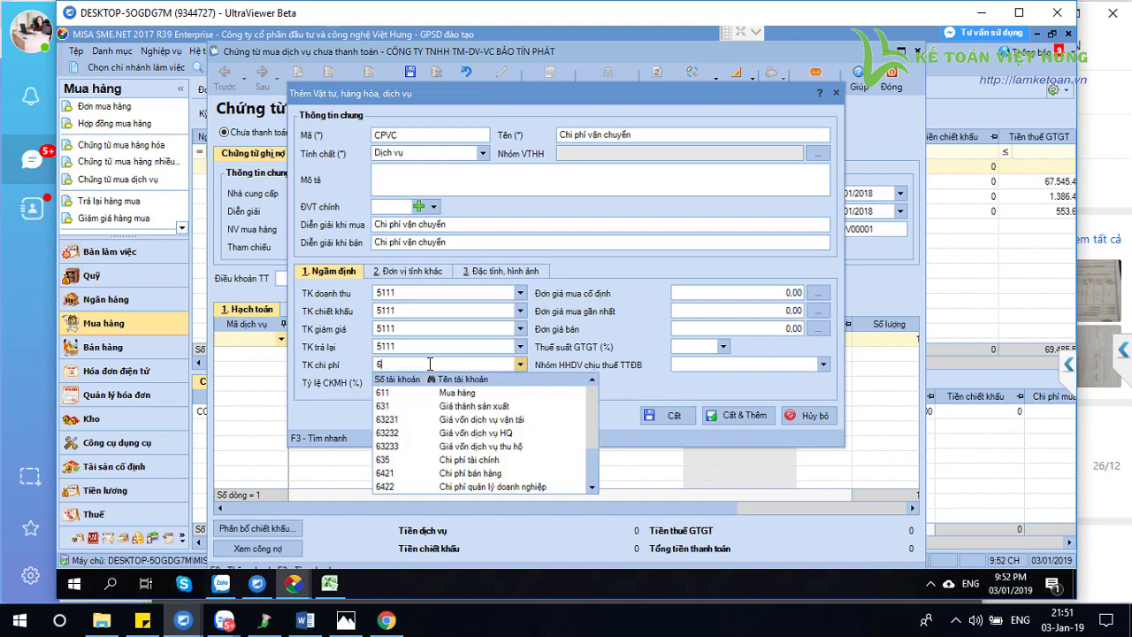
text(32)
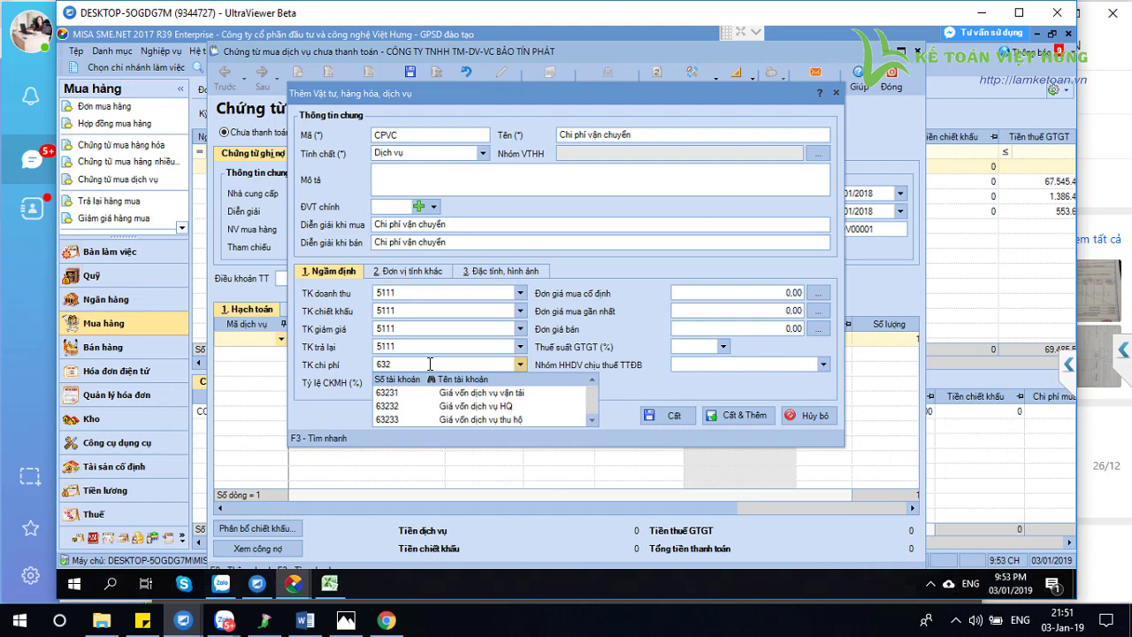
click(427, 393)
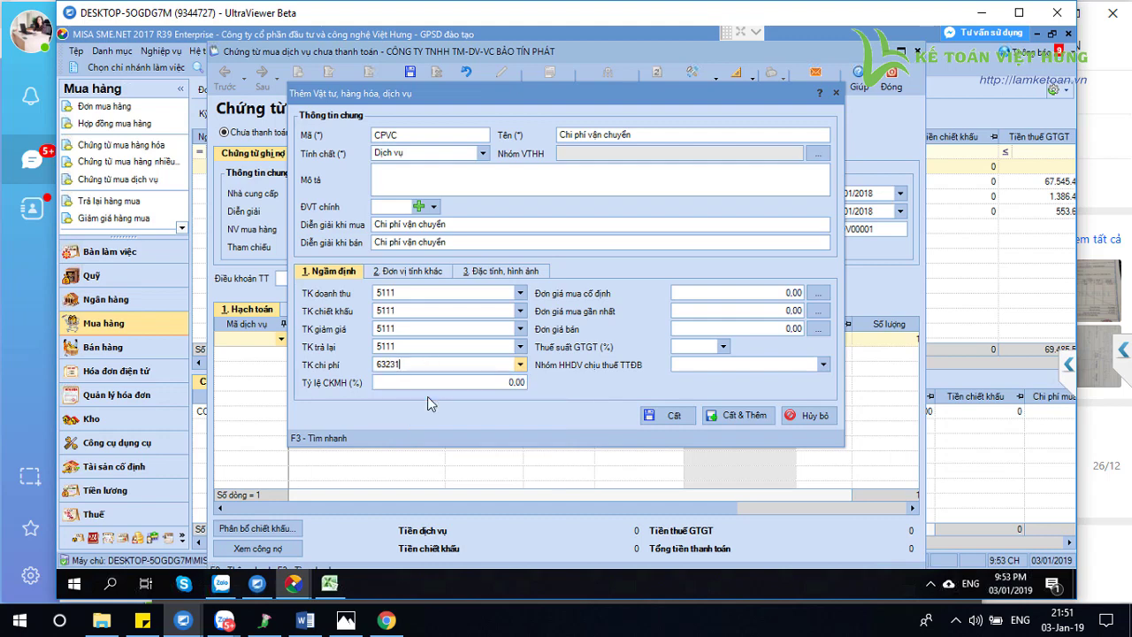
click(724, 349)
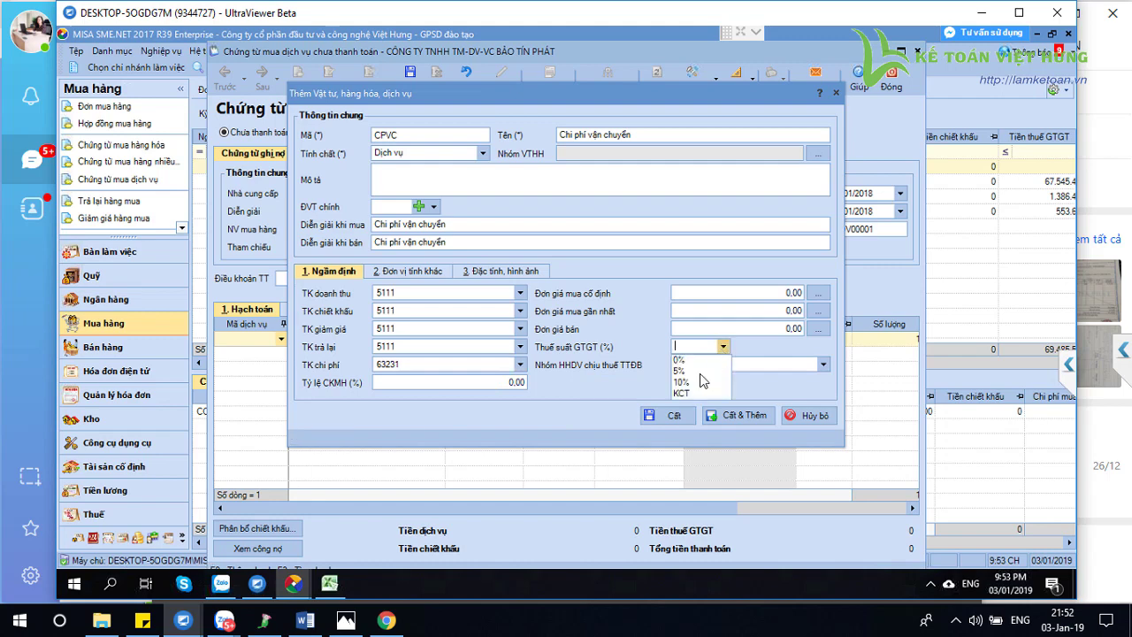
click(698, 382)
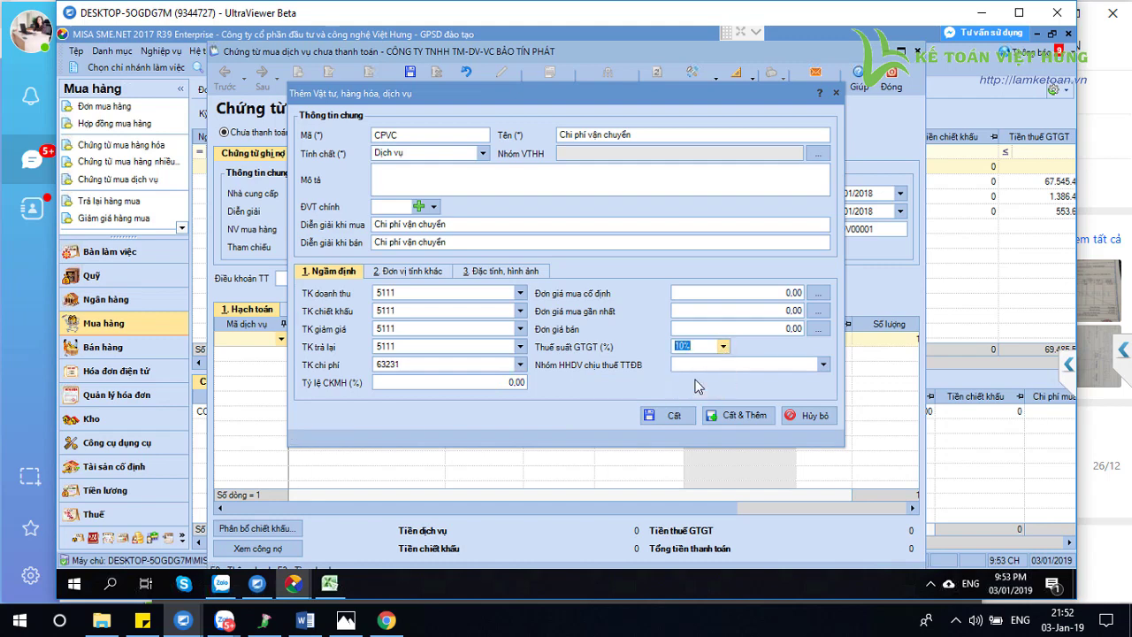
click(425, 367)
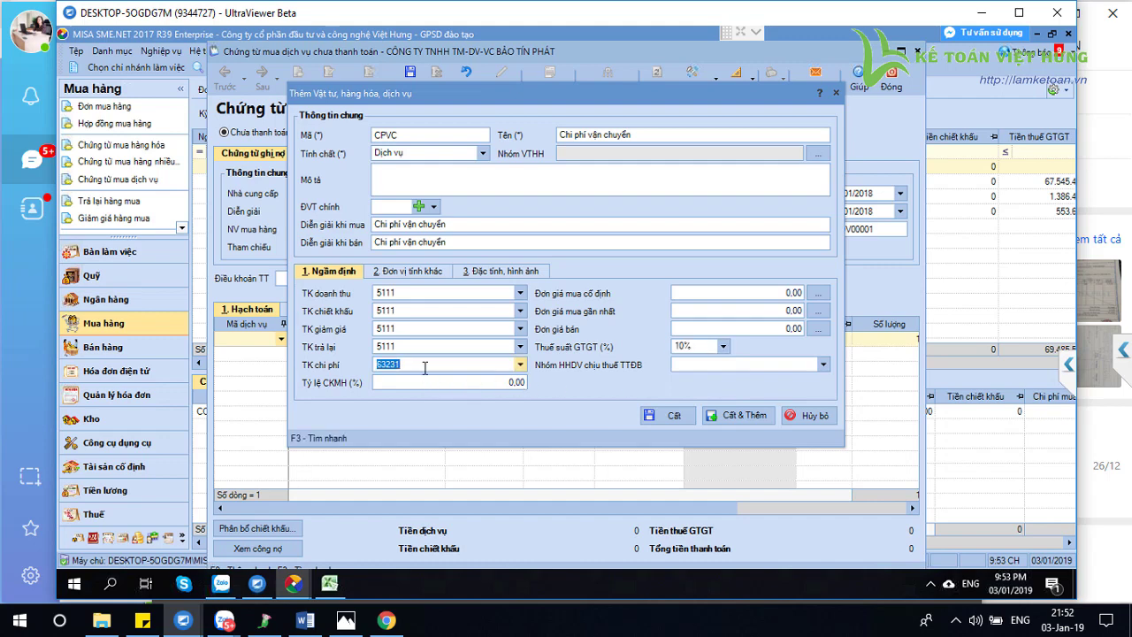
key(BackSpace)
click(669, 416)
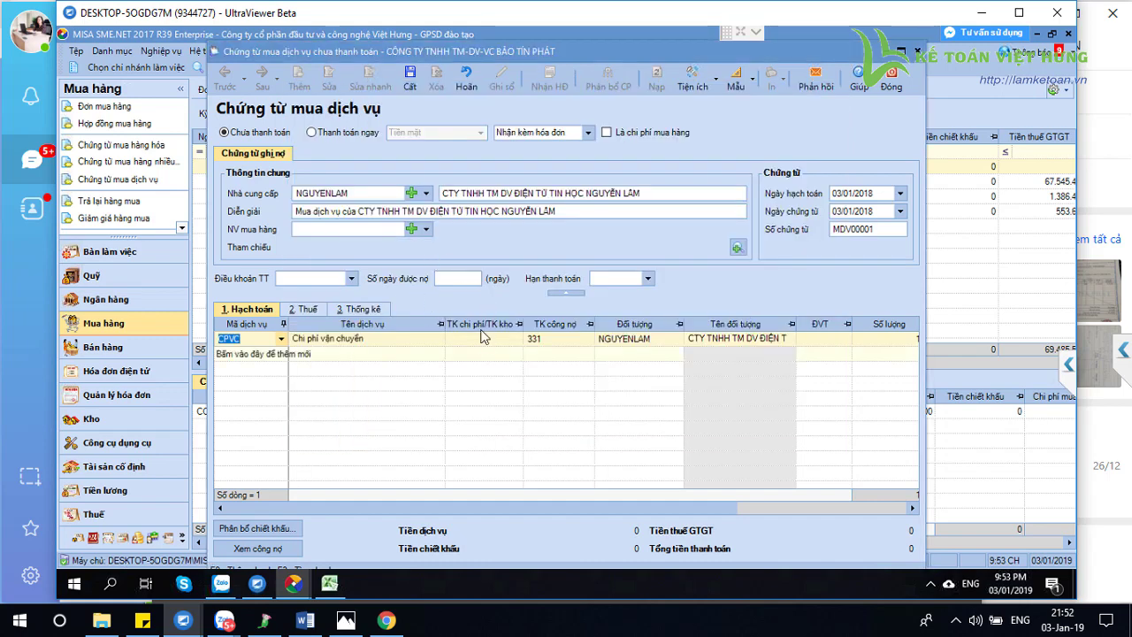
Set the first line's expense account to 63231 and unit price to 17,000,000
click(481, 340)
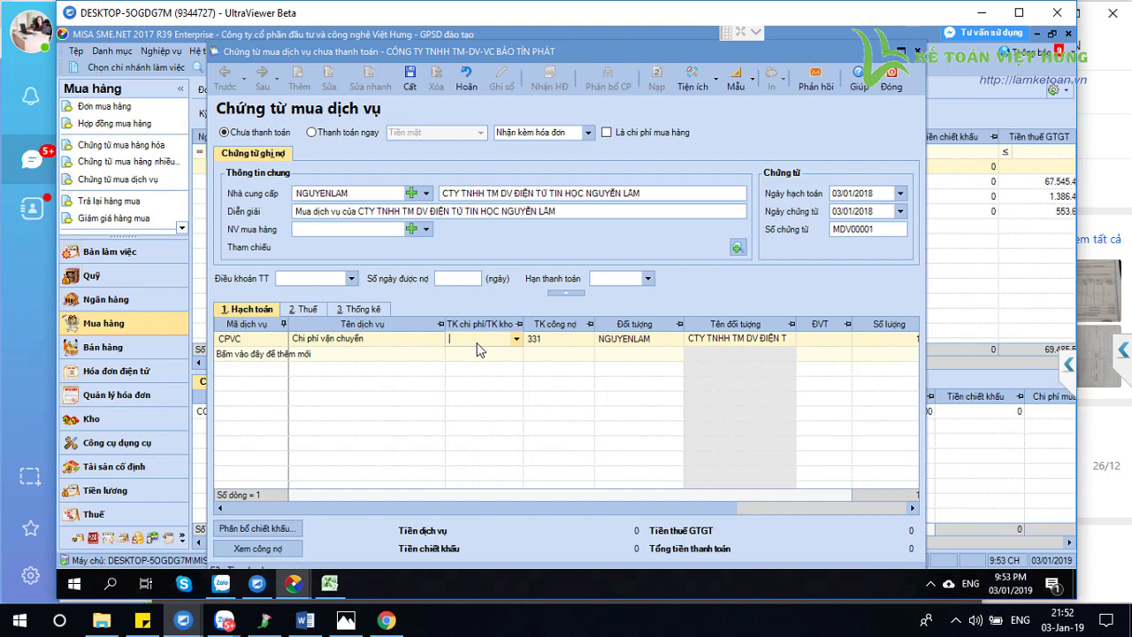
text(63231)
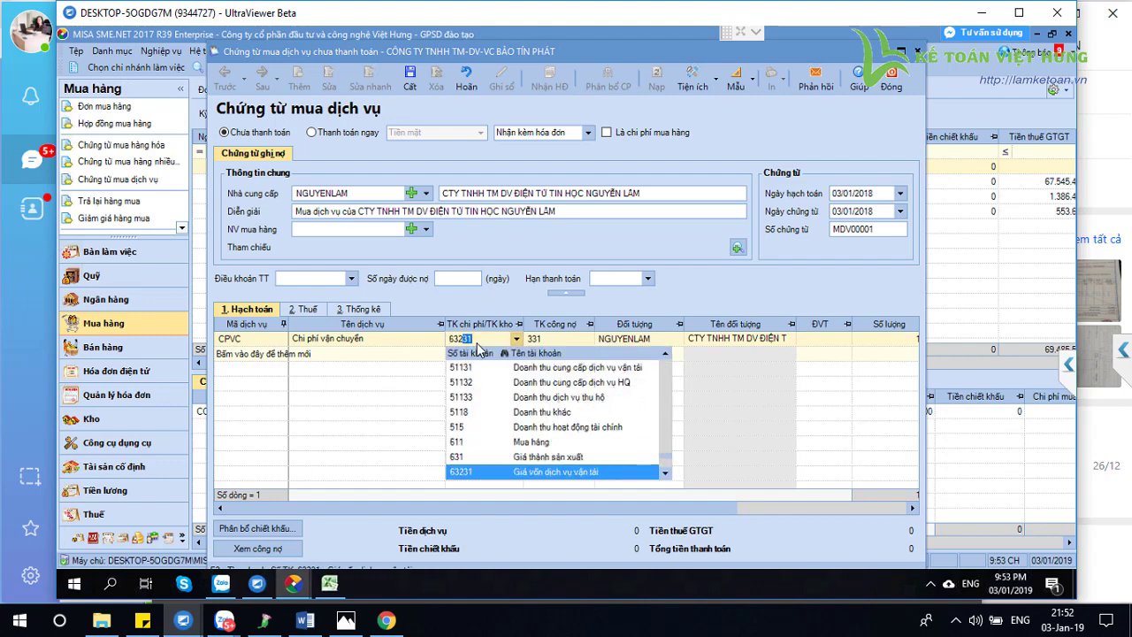
click(587, 474)
key(Tab)
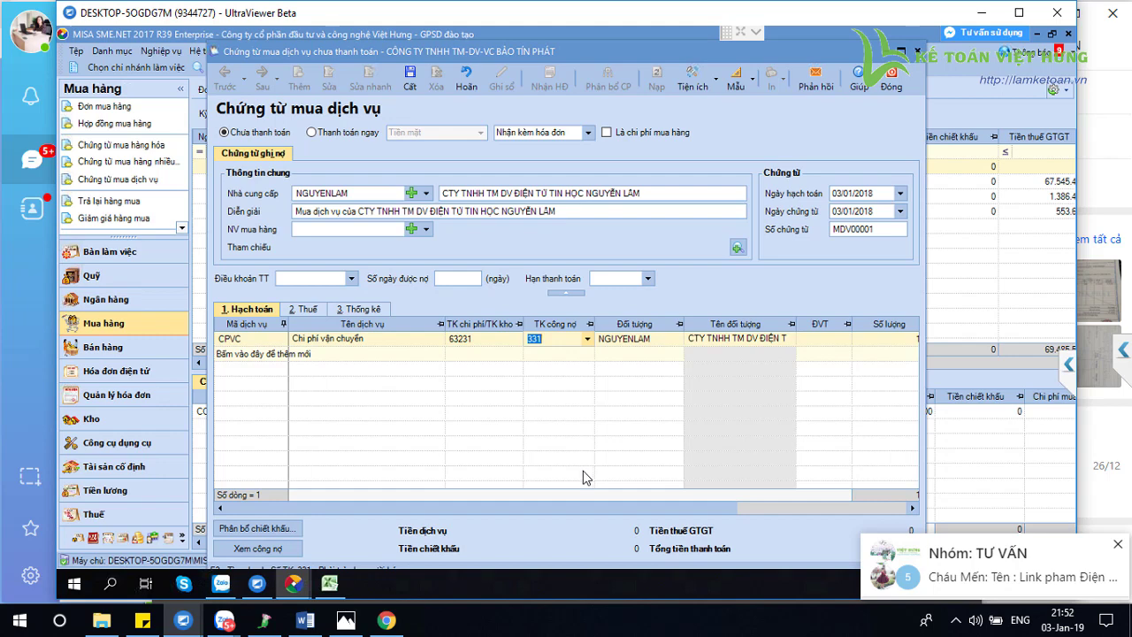
scroll(420, 322, right, 5)
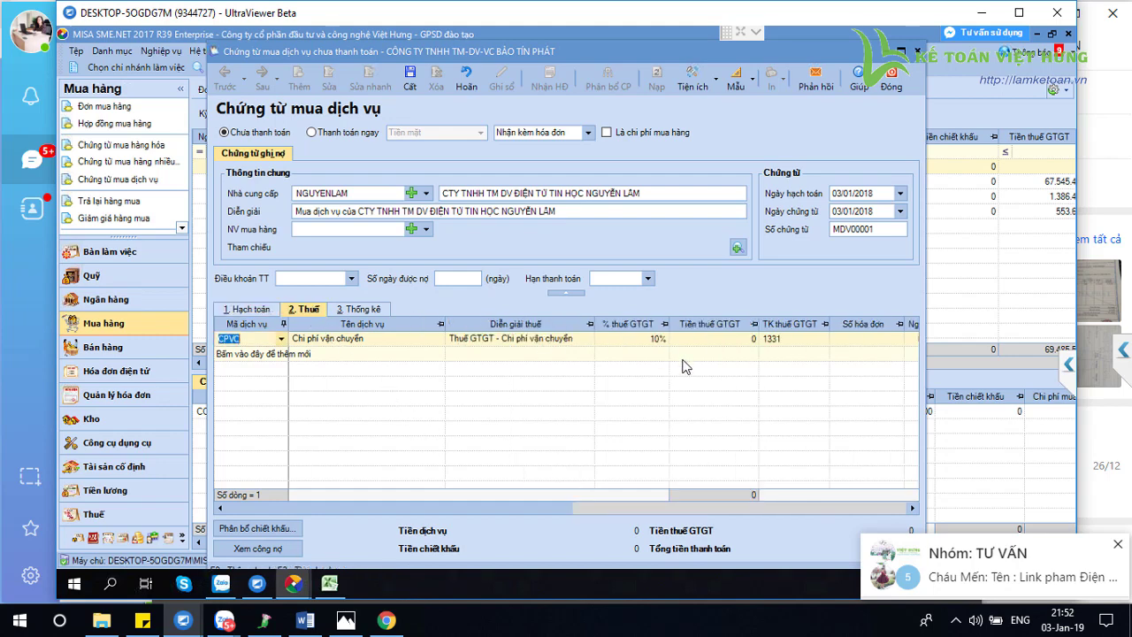
click(252, 309)
click(864, 345)
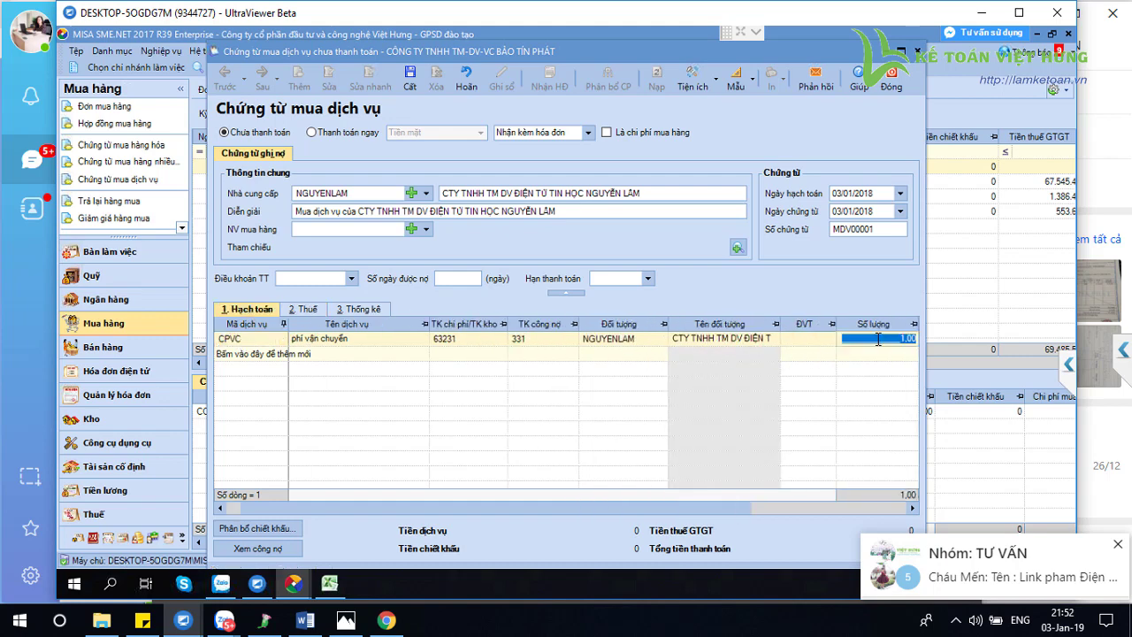
key(Tab)
text(17000000)
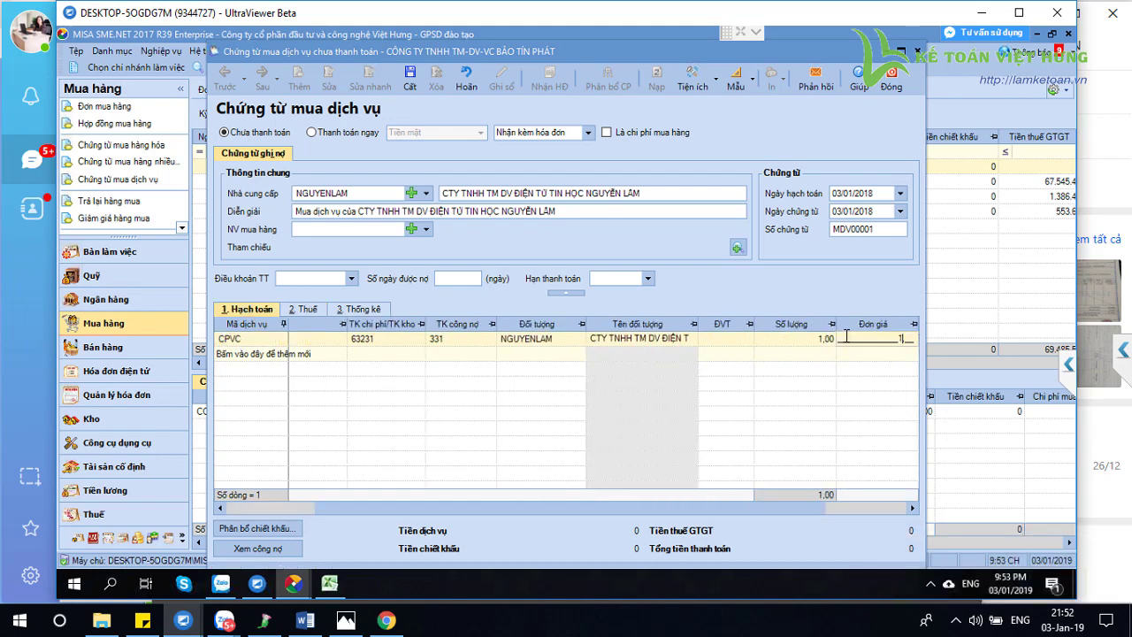
click(361, 309)
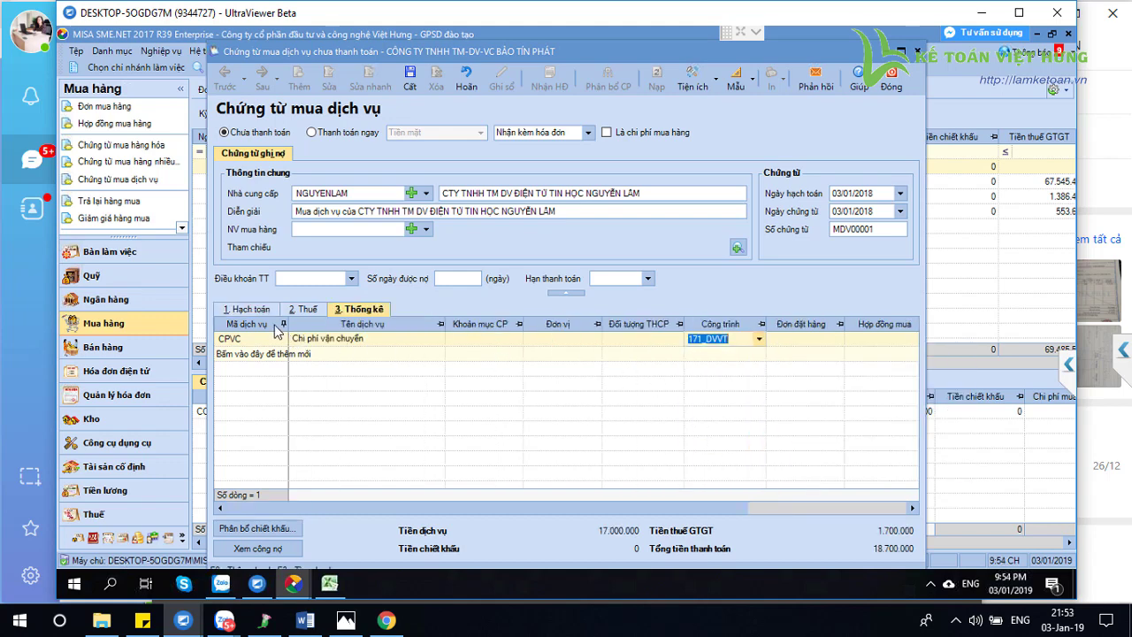
click(253, 308)
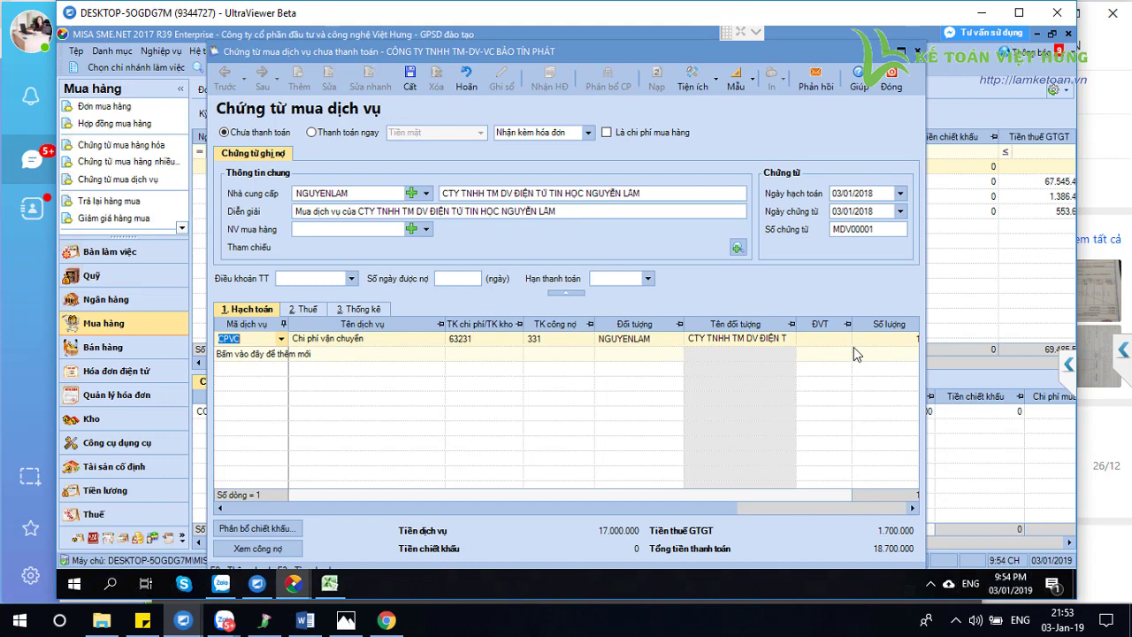
Add a second CPVC line and set unit prices of 10,000,000 and 7,000,000
click(279, 354)
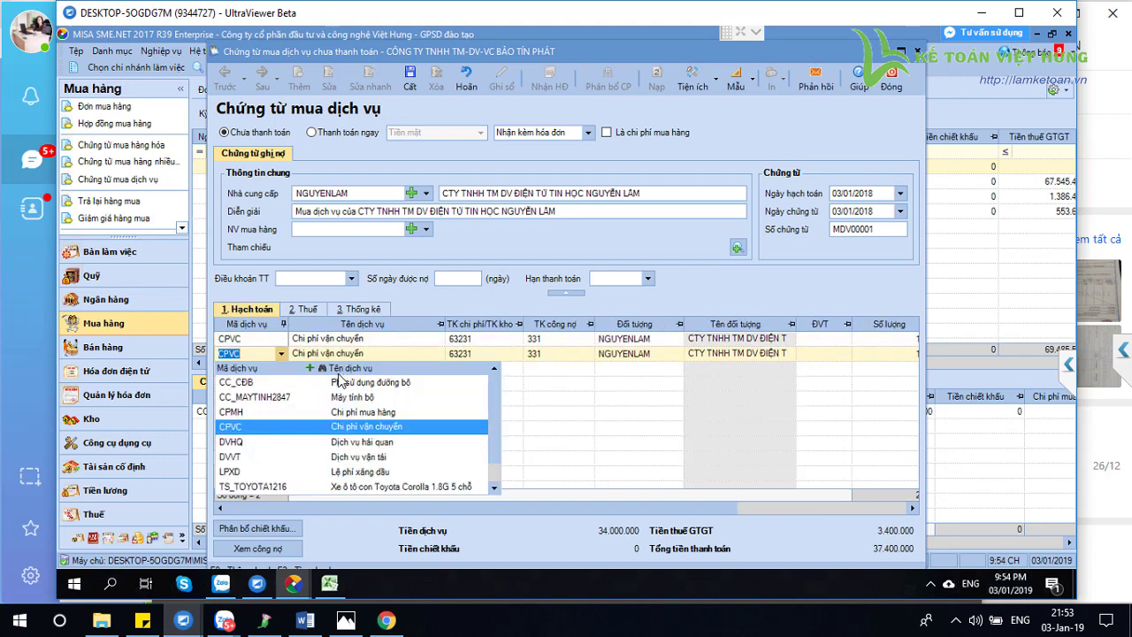
key(Escape)
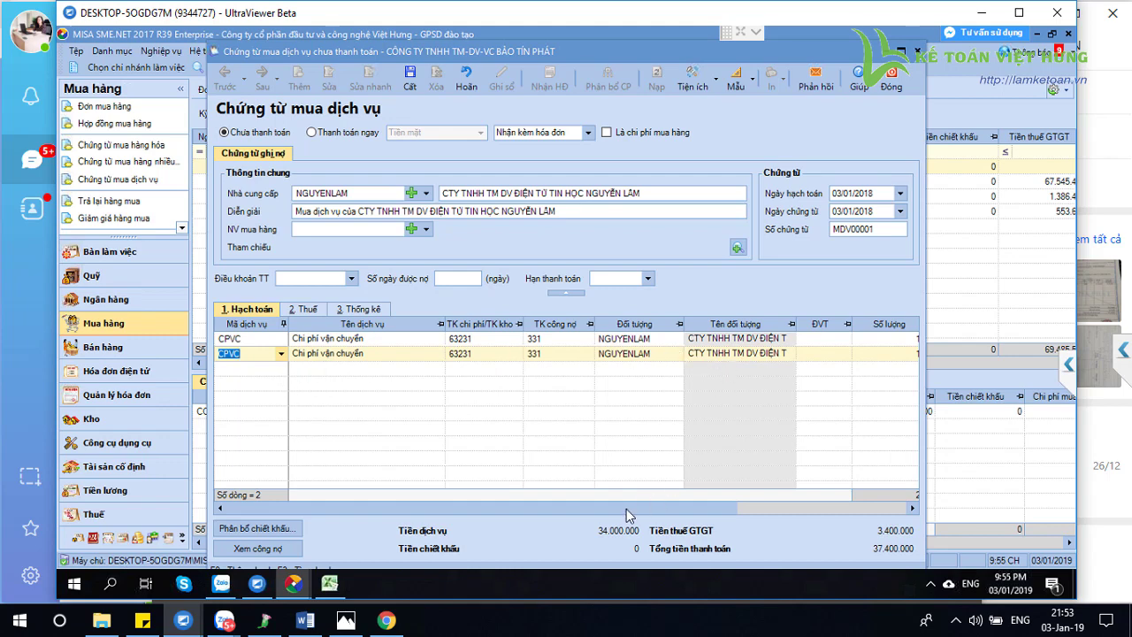
click(767, 515)
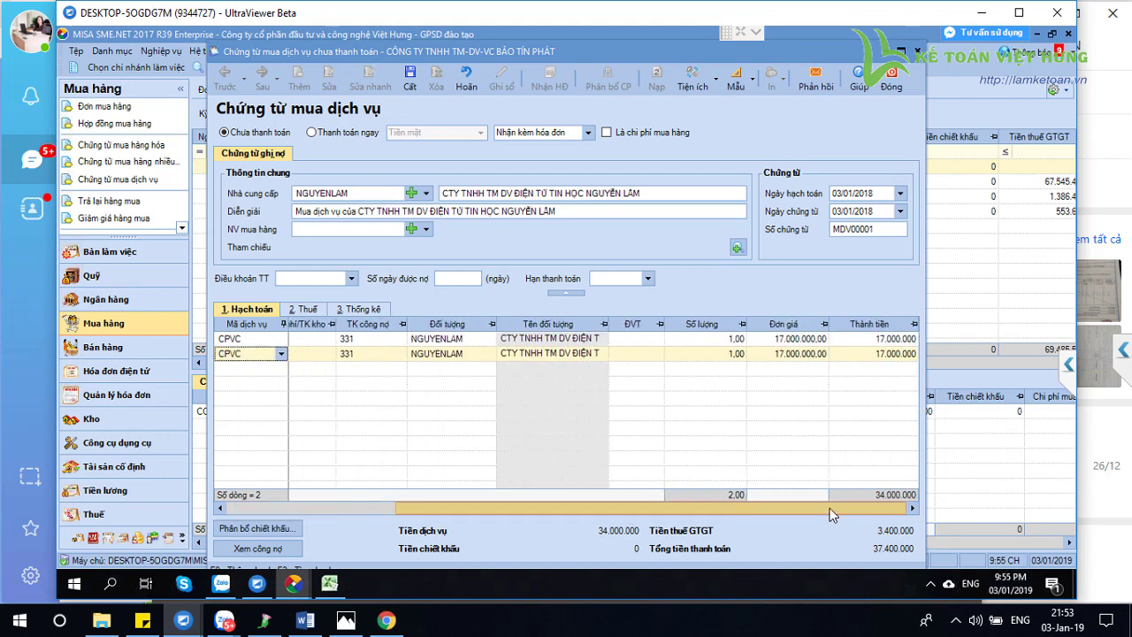
click(774, 342)
text(10000000)
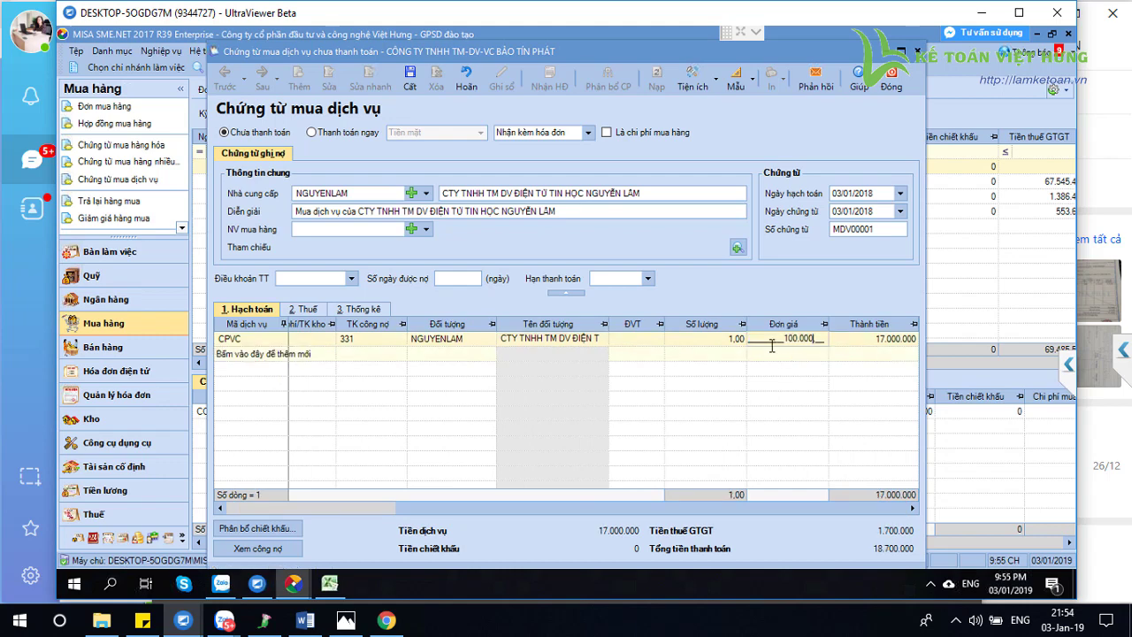
key(Tab)
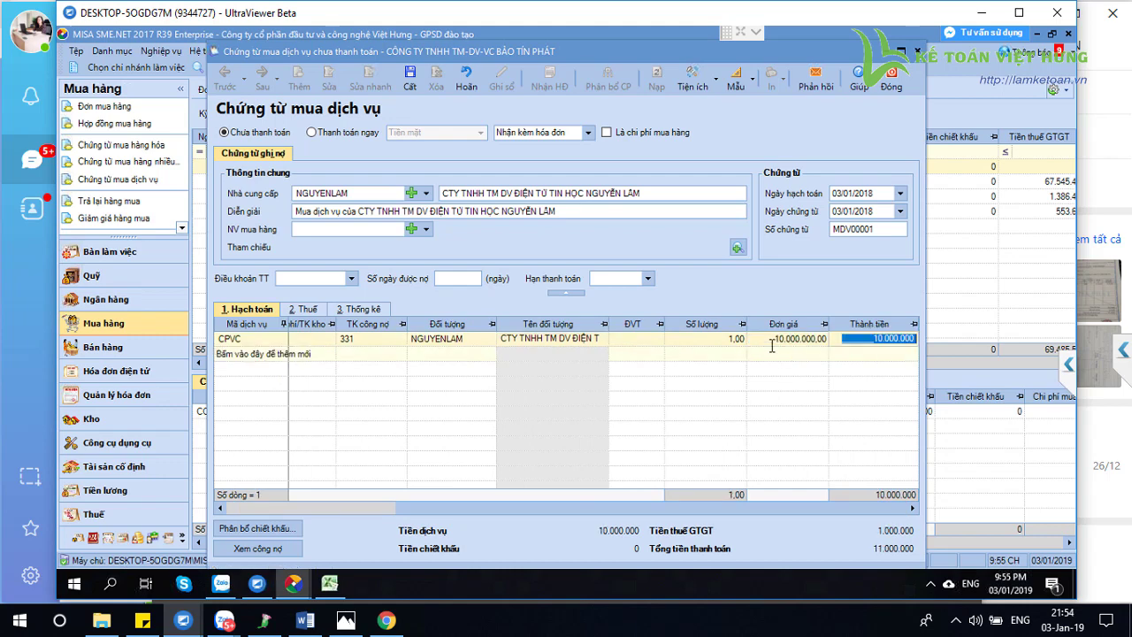
click(780, 354)
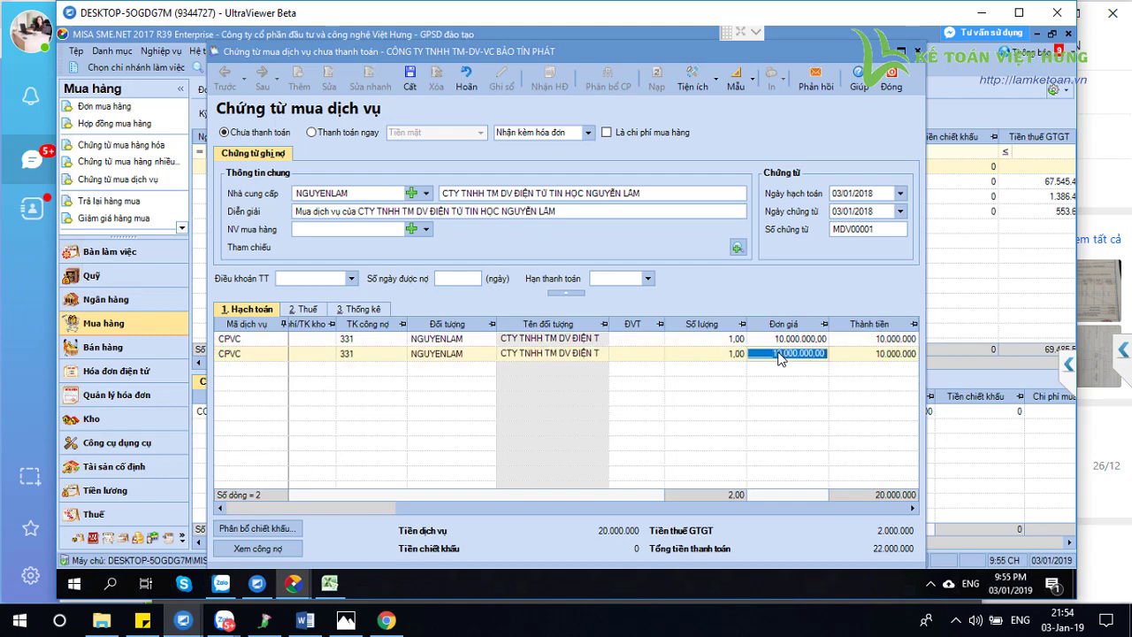
text(7000000)
click(364, 309)
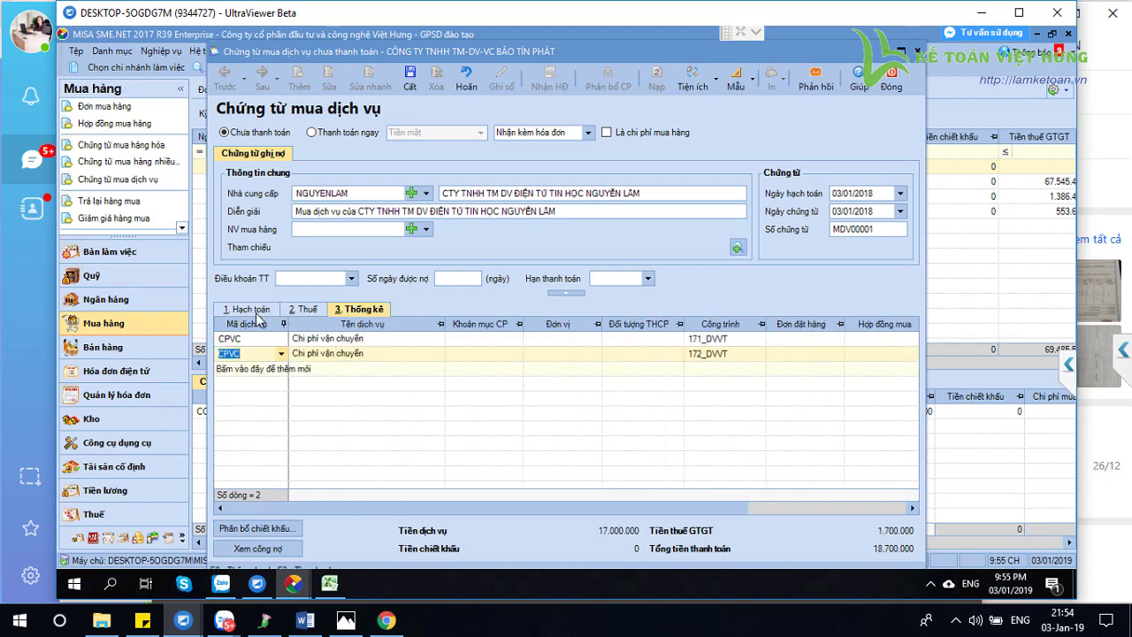
click(250, 309)
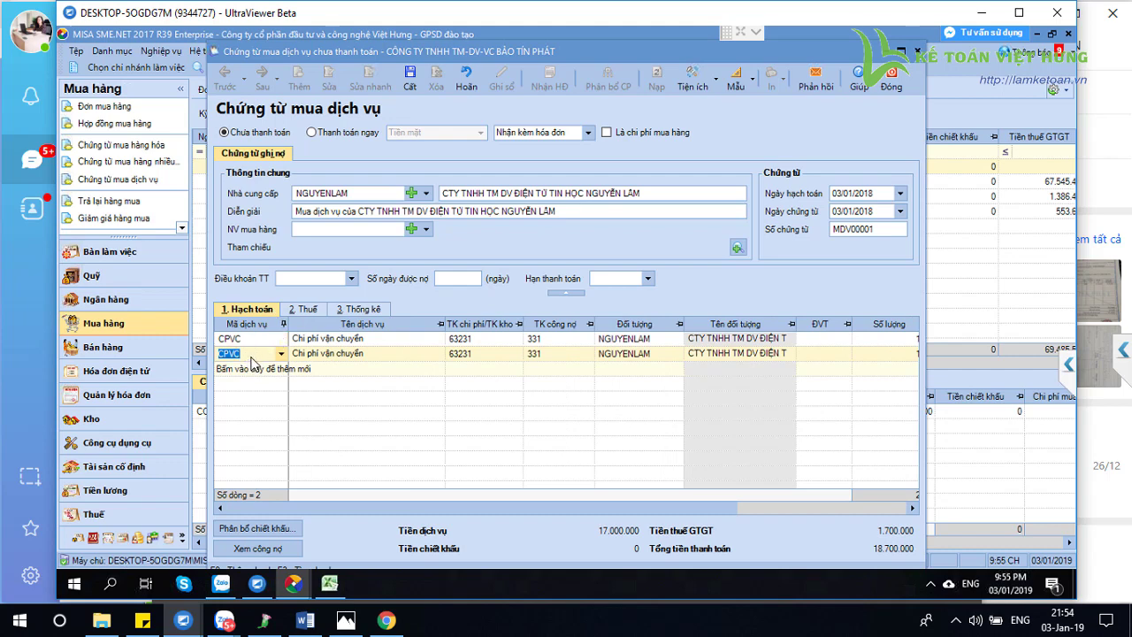
Set the expense account on both CPVC lines to 63231, replacing a trial 154
click(478, 341)
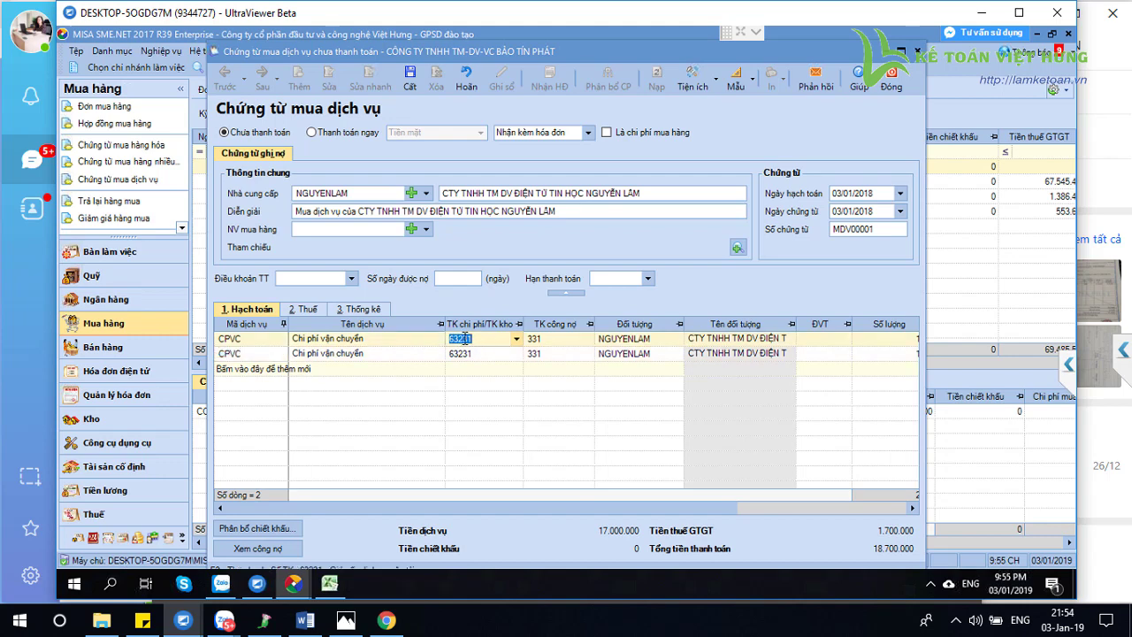
text(154)
key(Return)
click(472, 354)
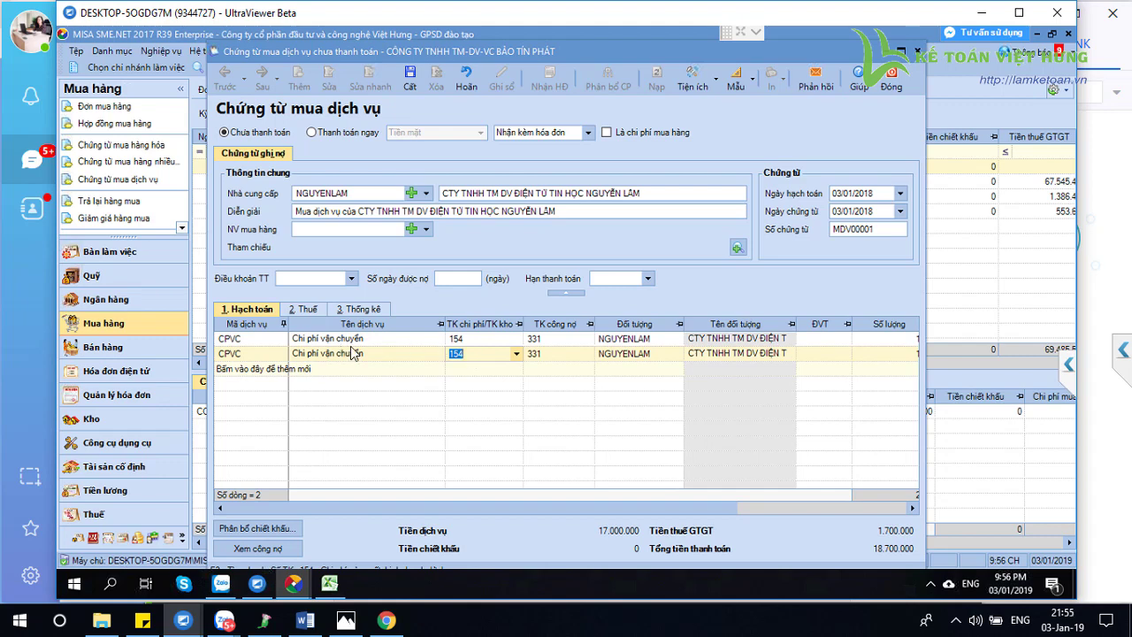
click(469, 338)
text(63231)
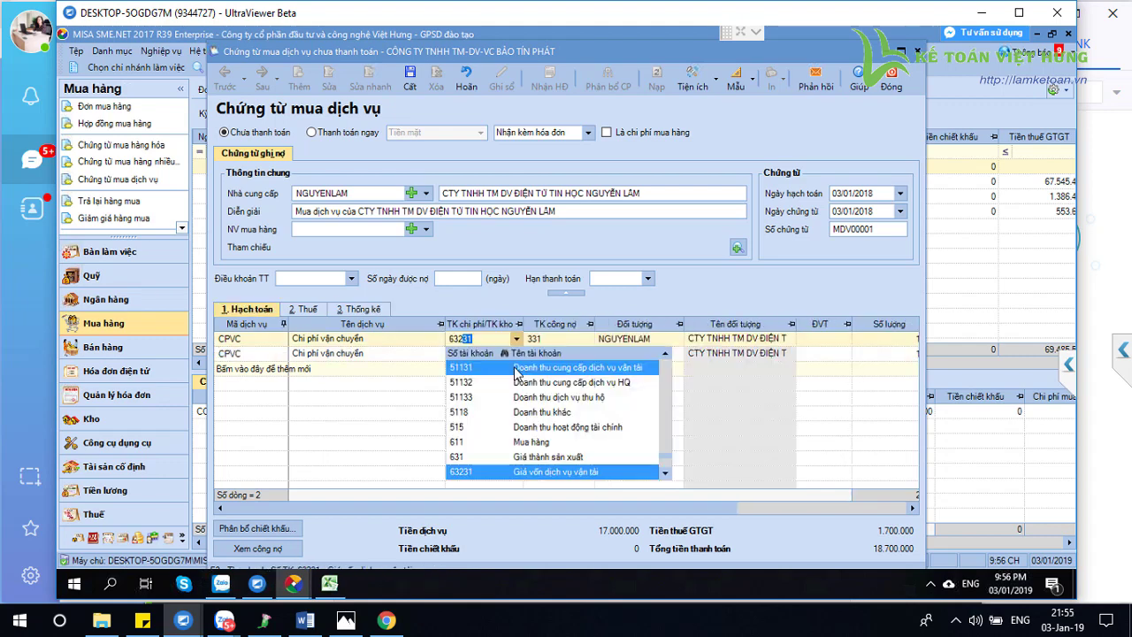
key(Return)
click(462, 353)
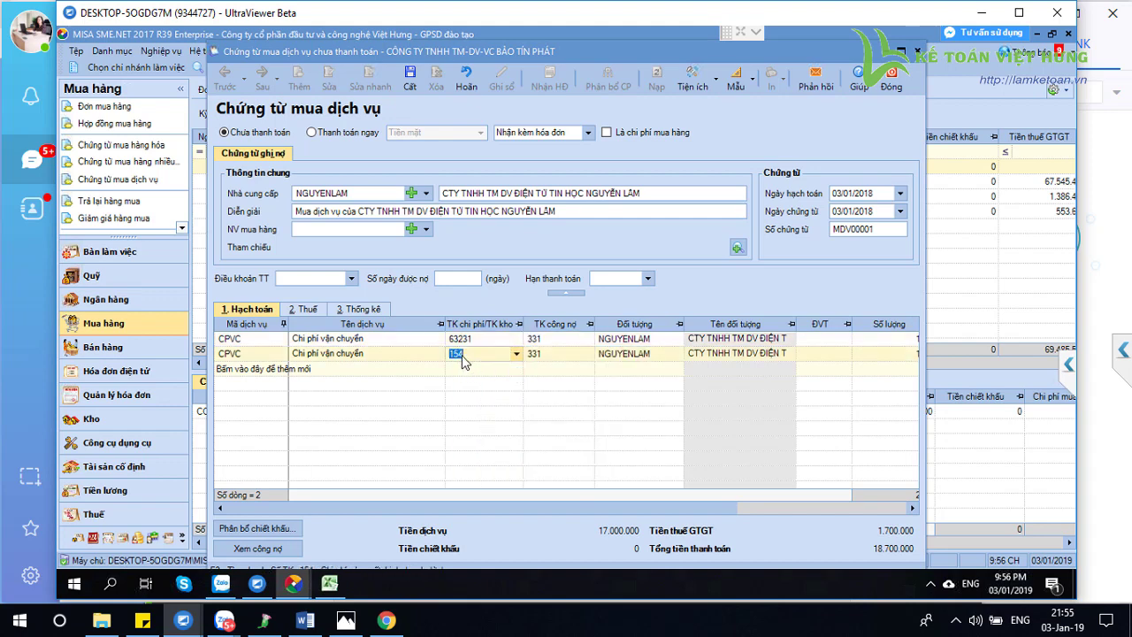
text(63231)
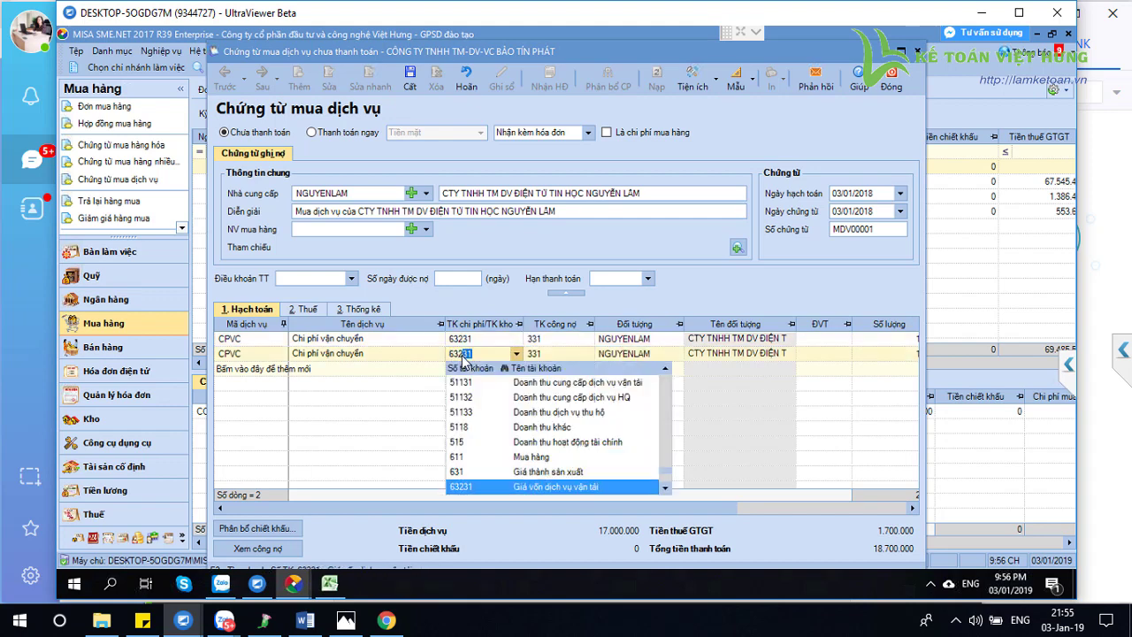
key(Return)
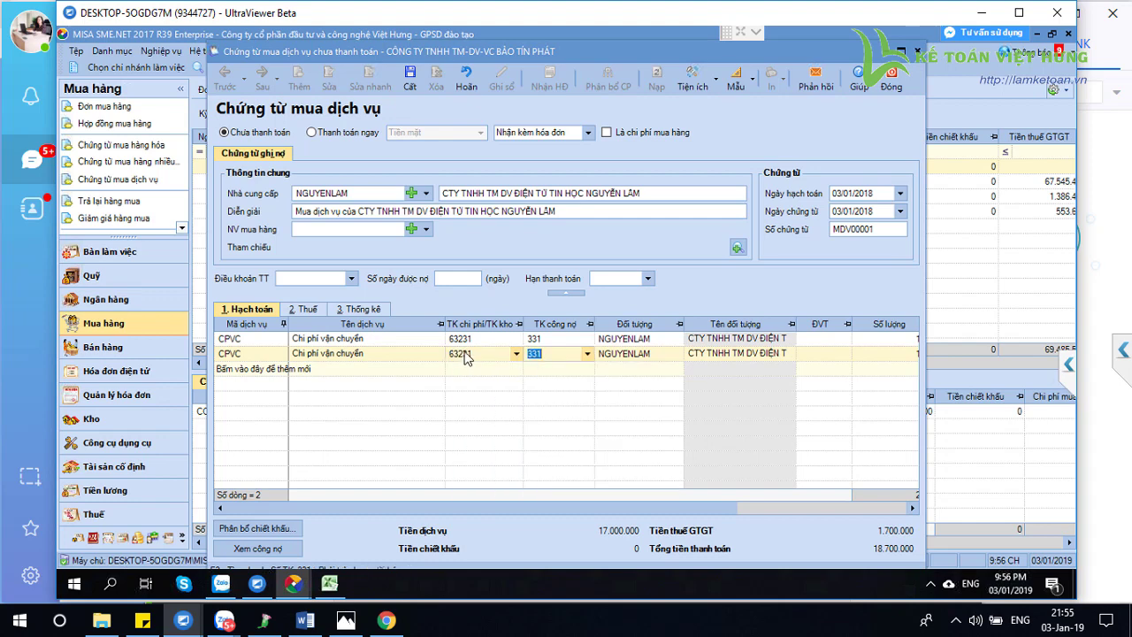
click(472, 340)
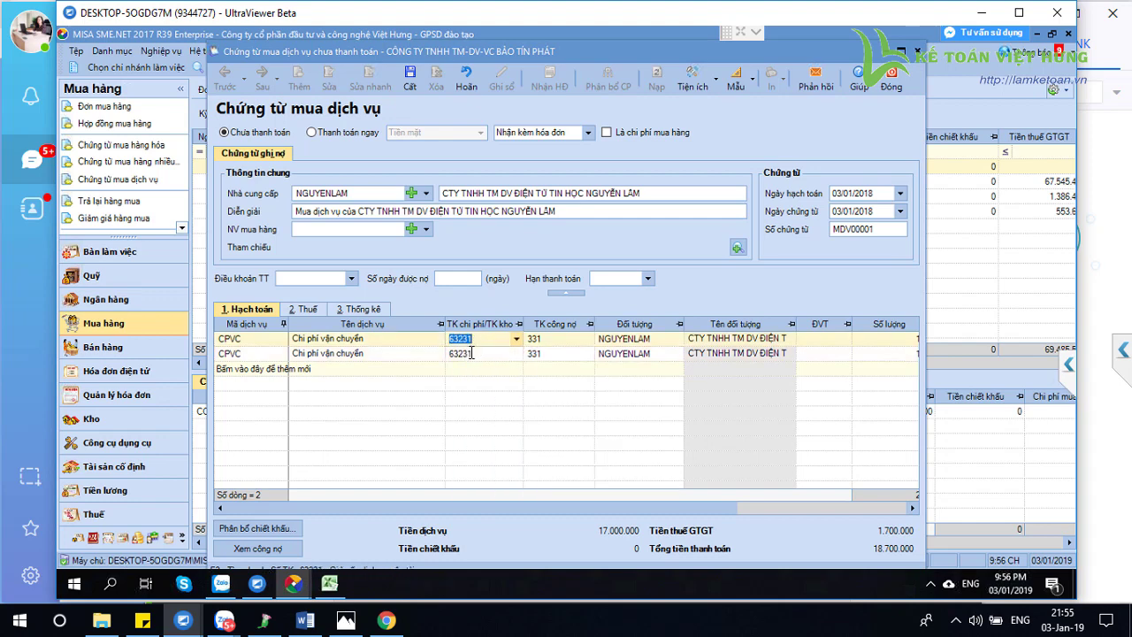
click(474, 353)
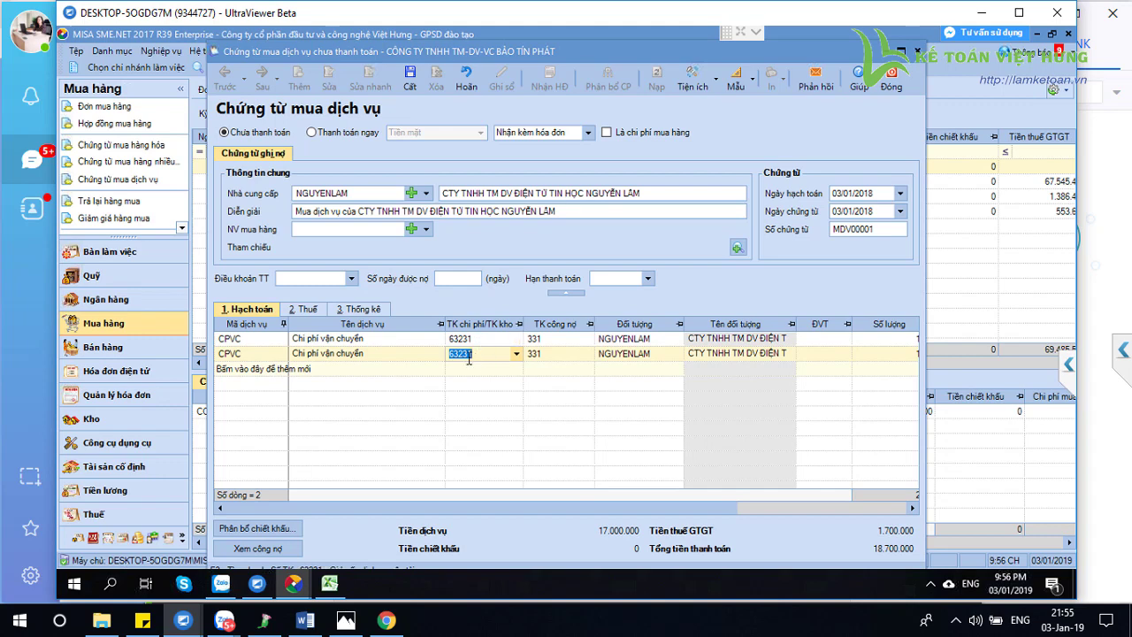
Delete the second line and set the remaining line's expense account to 154
right_click(263, 361)
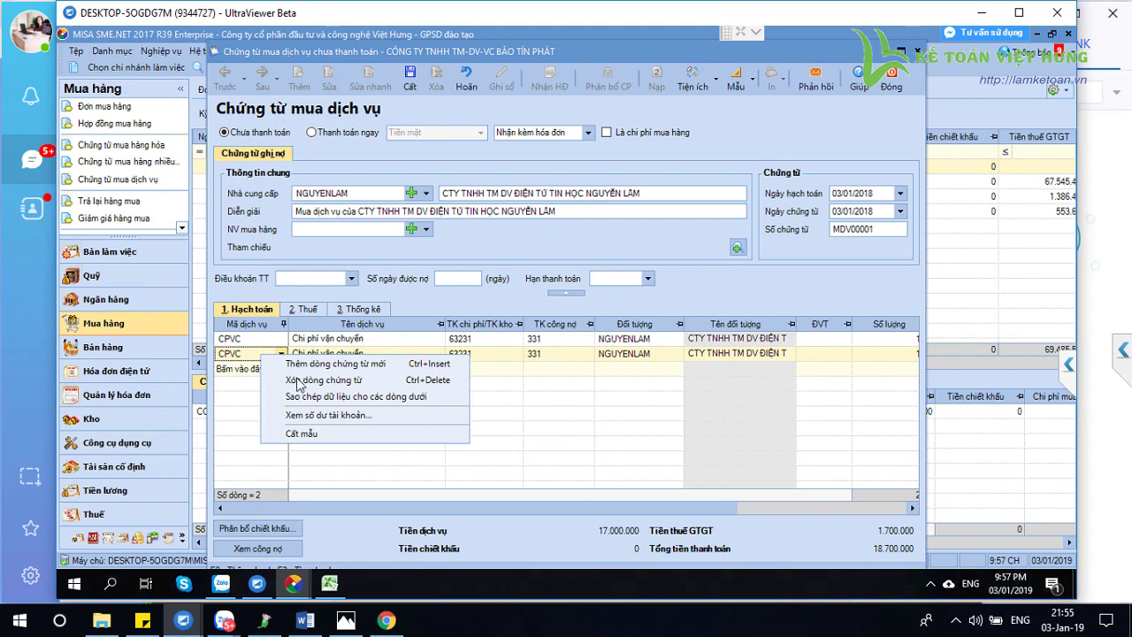
click(298, 381)
click(478, 342)
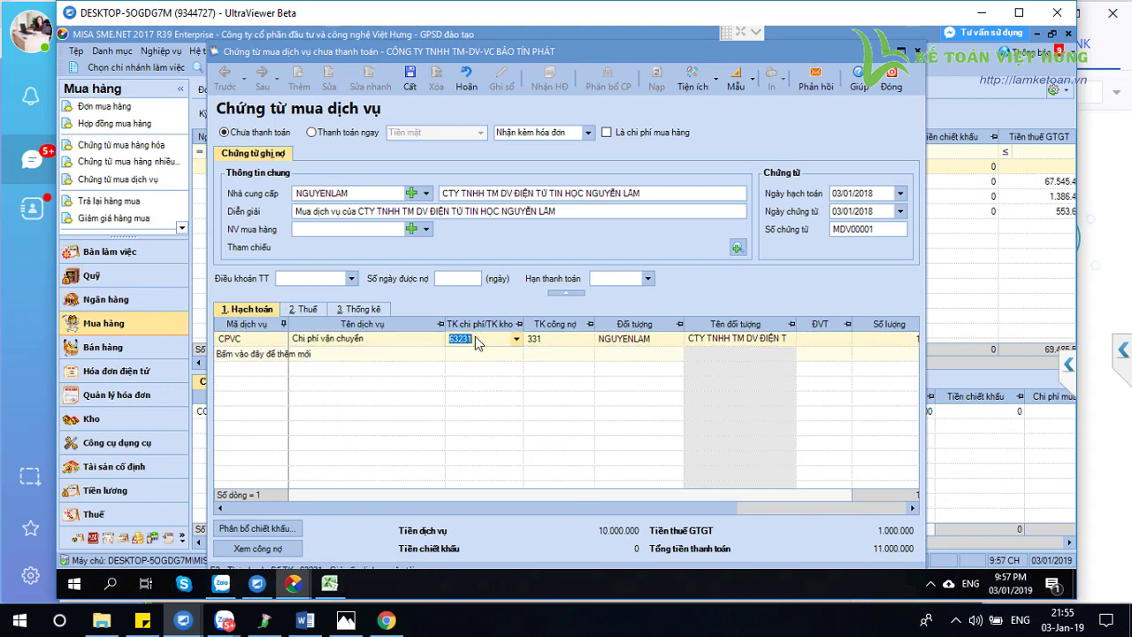
text(154)
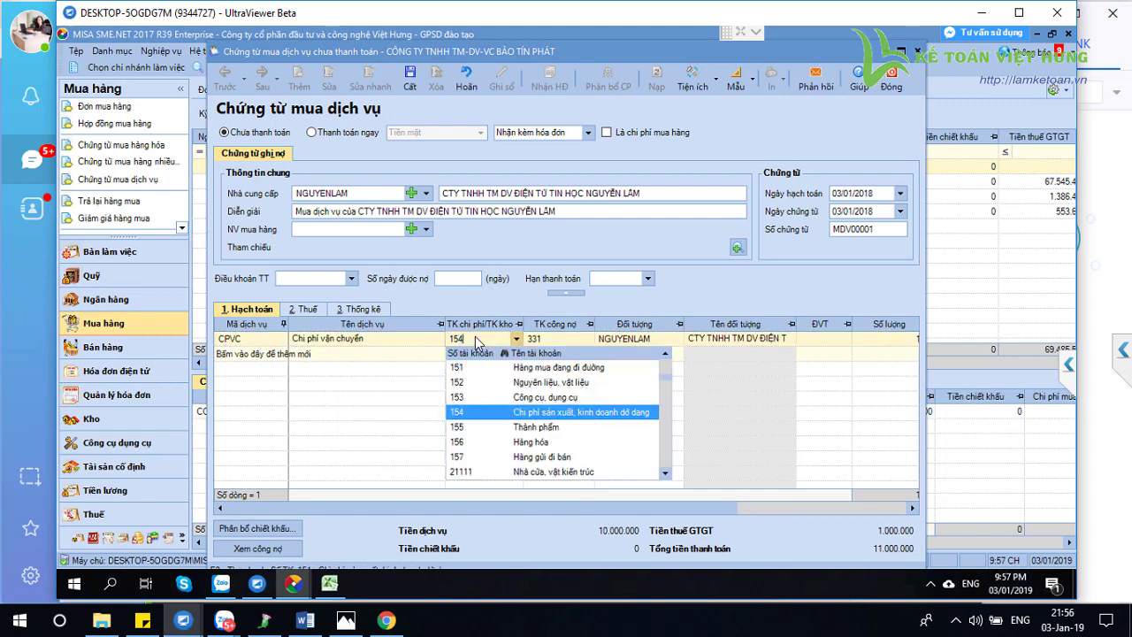
key(Tab)
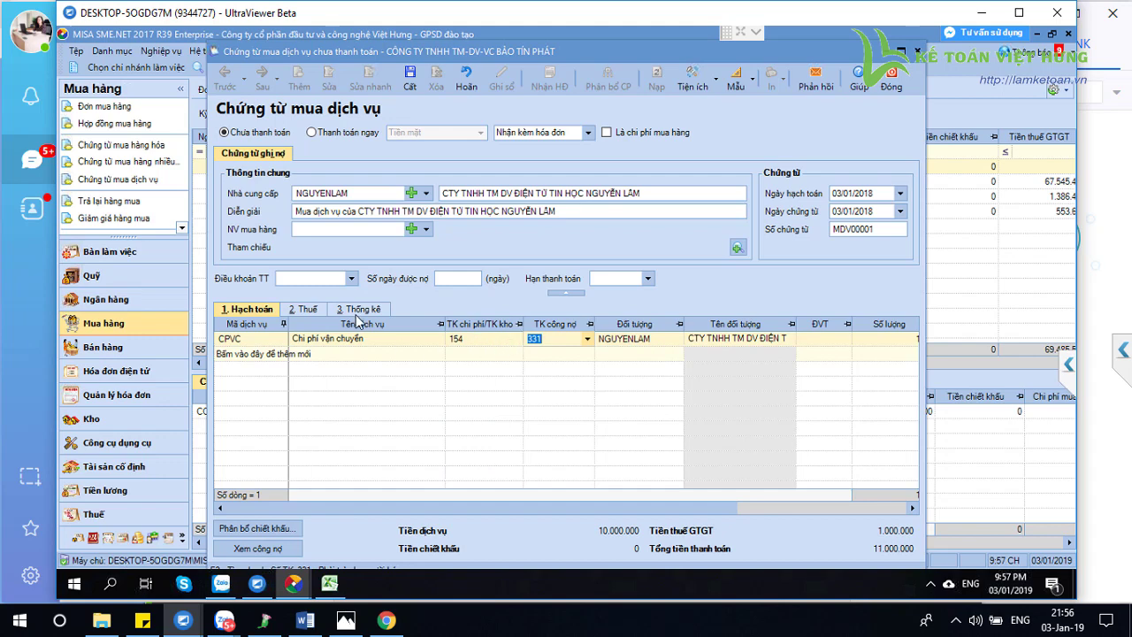
On the Thống kê tab, set expense item SXC.MN.HQ and clear project 171_DVVT
click(356, 311)
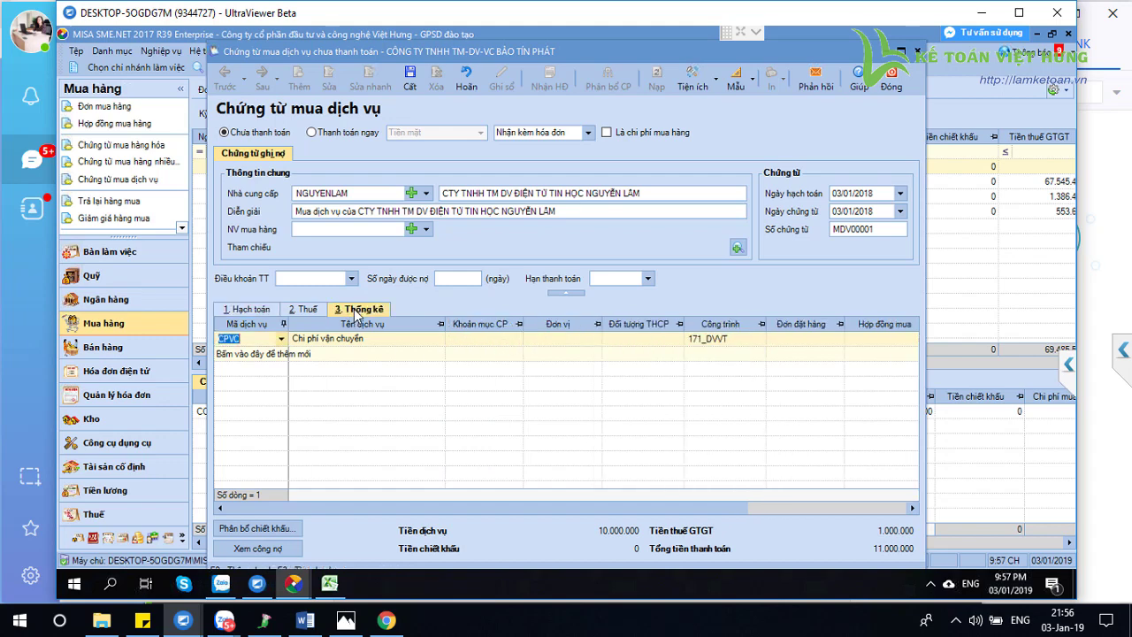
click(517, 343)
click(517, 340)
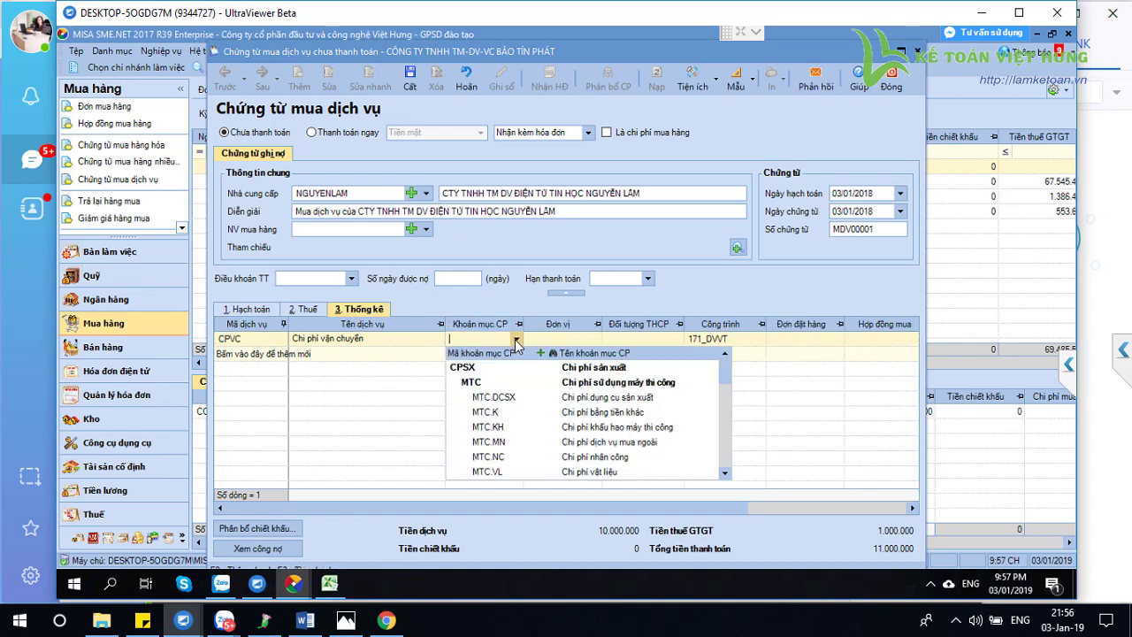
text(SXC.MN)
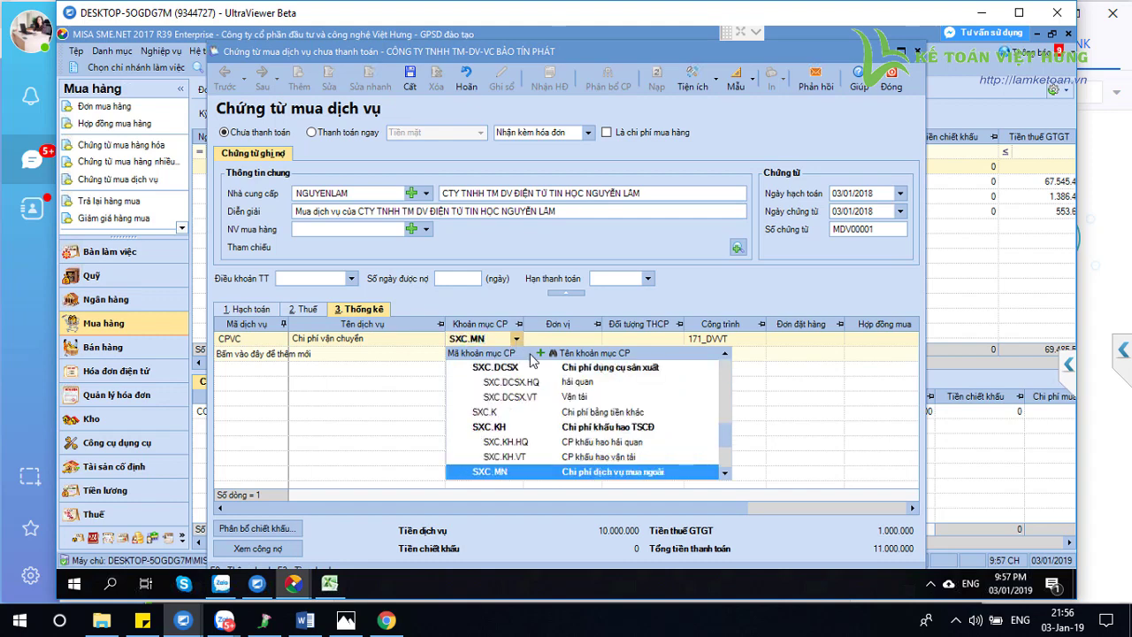
scroll(512, 460, down, 1)
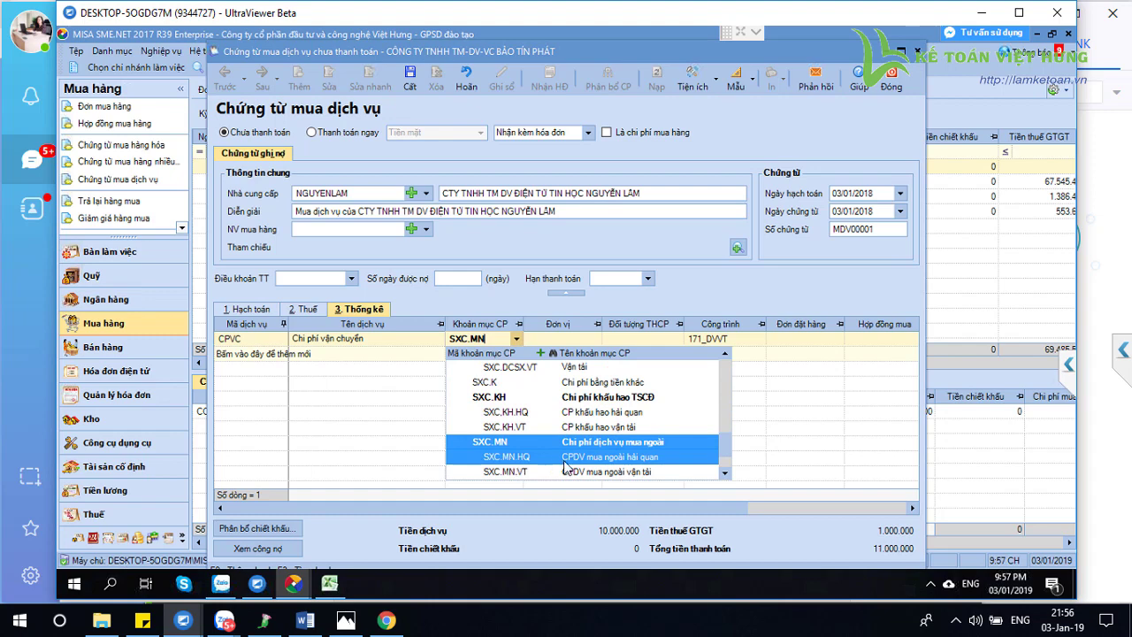
click(726, 474)
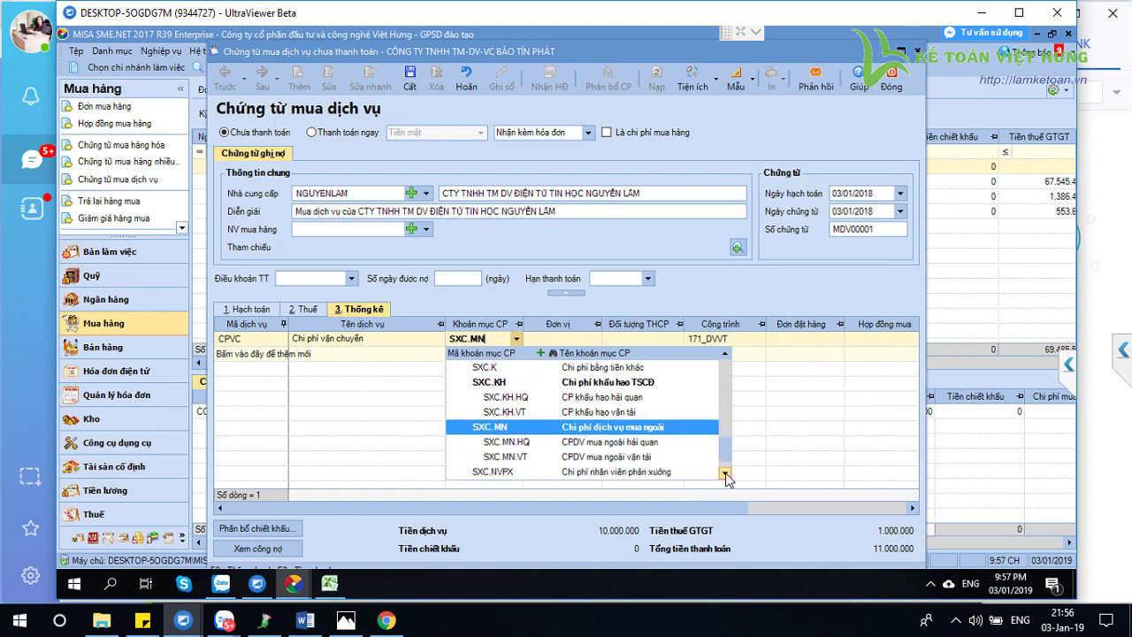
click(725, 475)
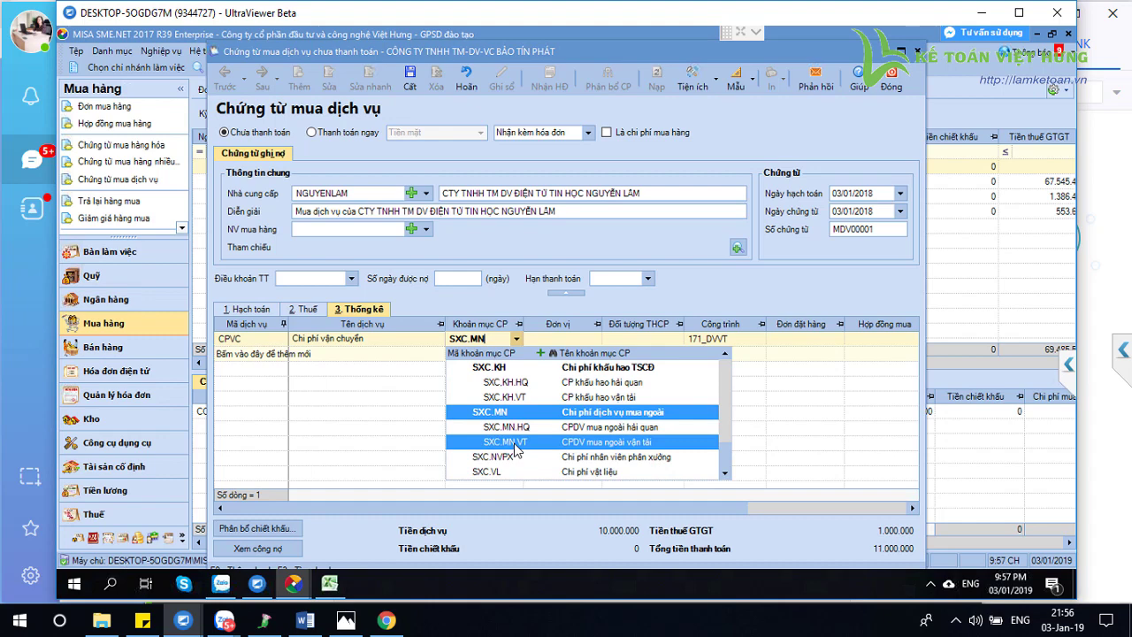
key(Tab)
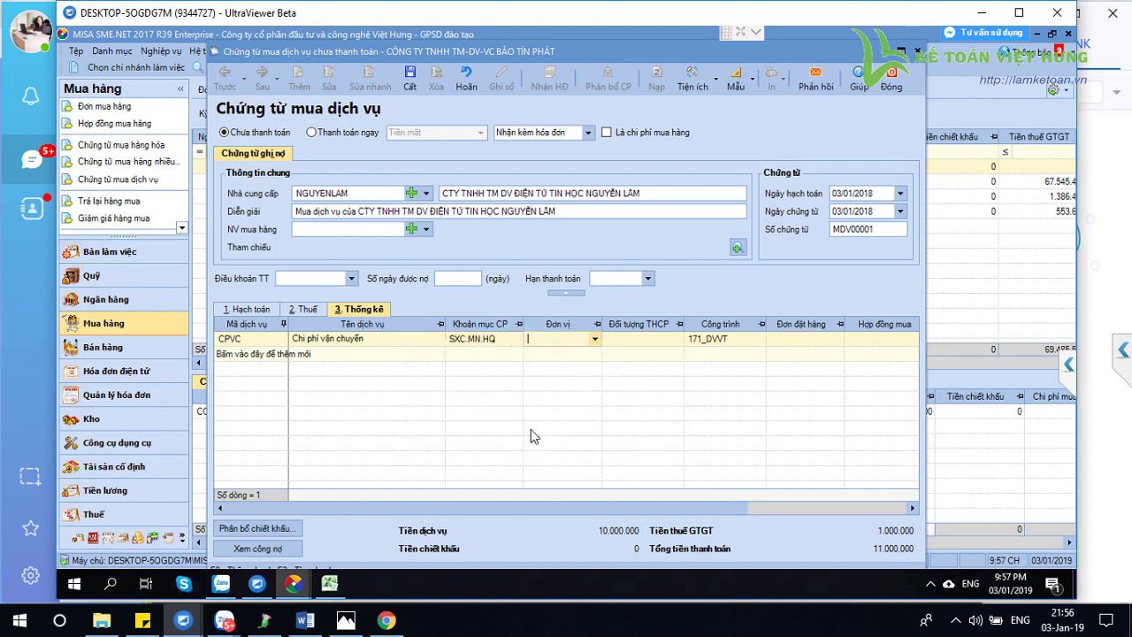
key(Tab)
key(Tab)
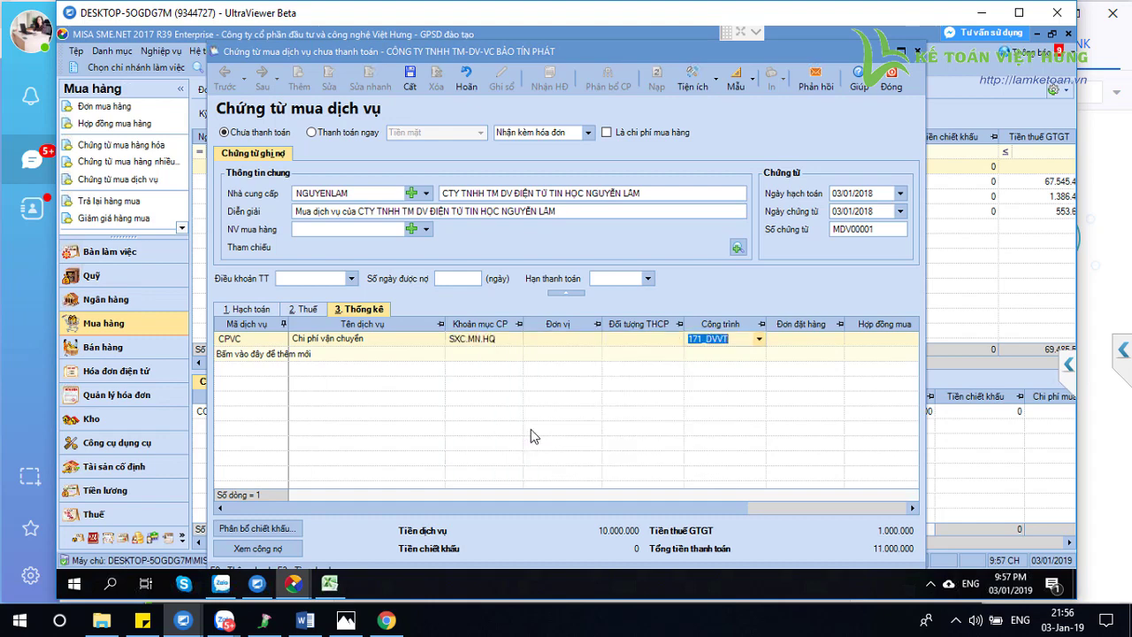
key(BackSpace)
key(Tab)
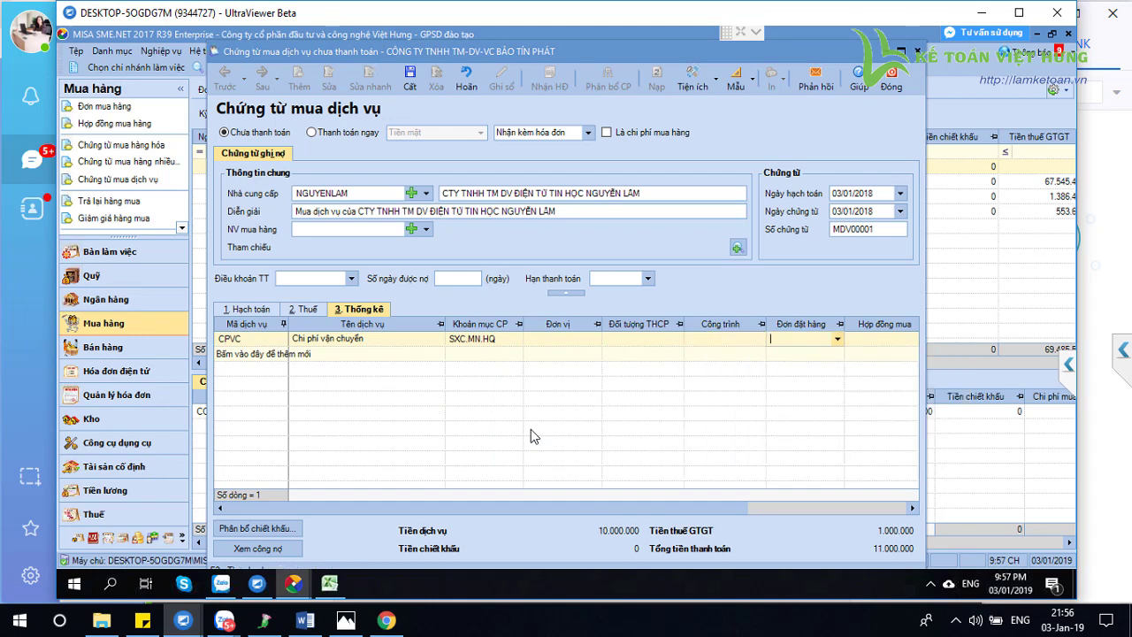
click(731, 343)
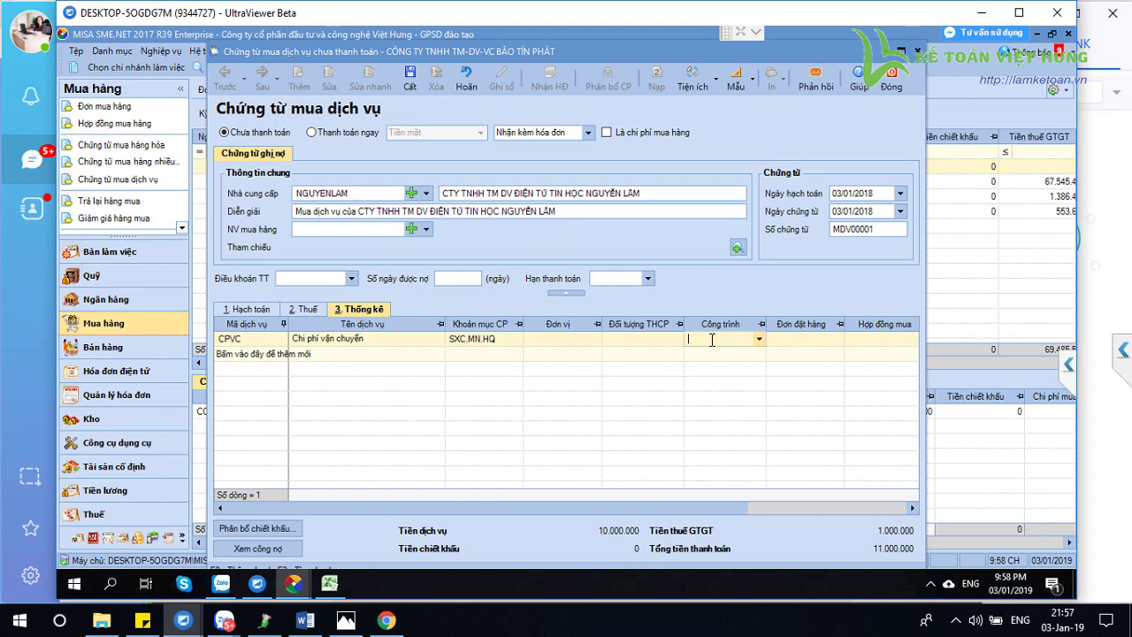
Change the line's expense item from SXC.MN.HQ to SXC.MN.VT
click(496, 346)
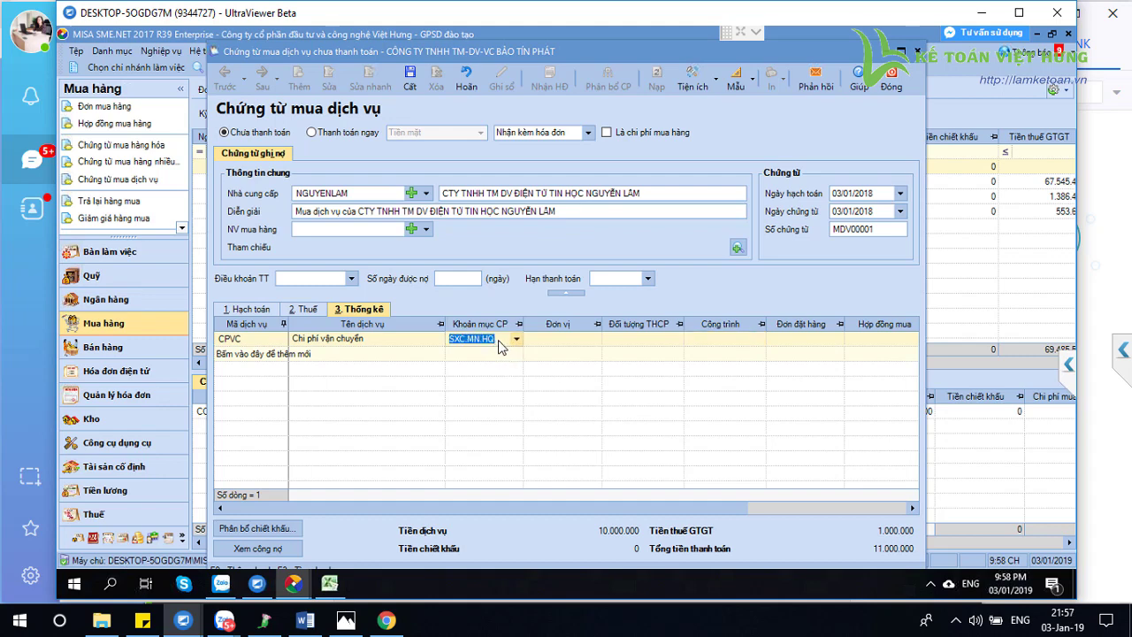
drag(501, 340, 437, 345)
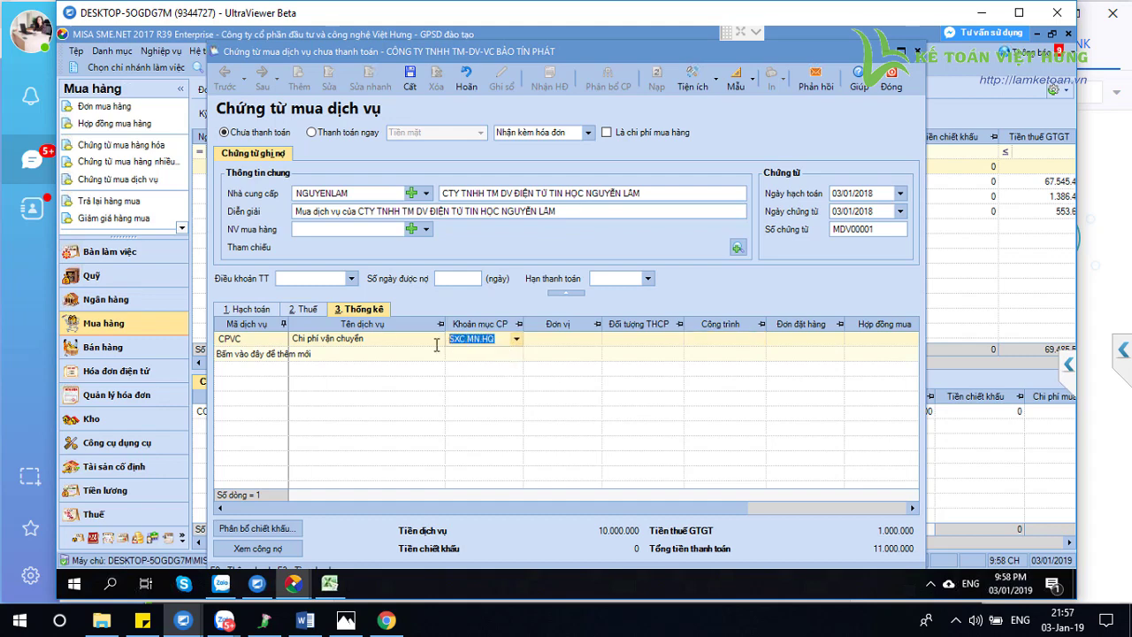
click(250, 309)
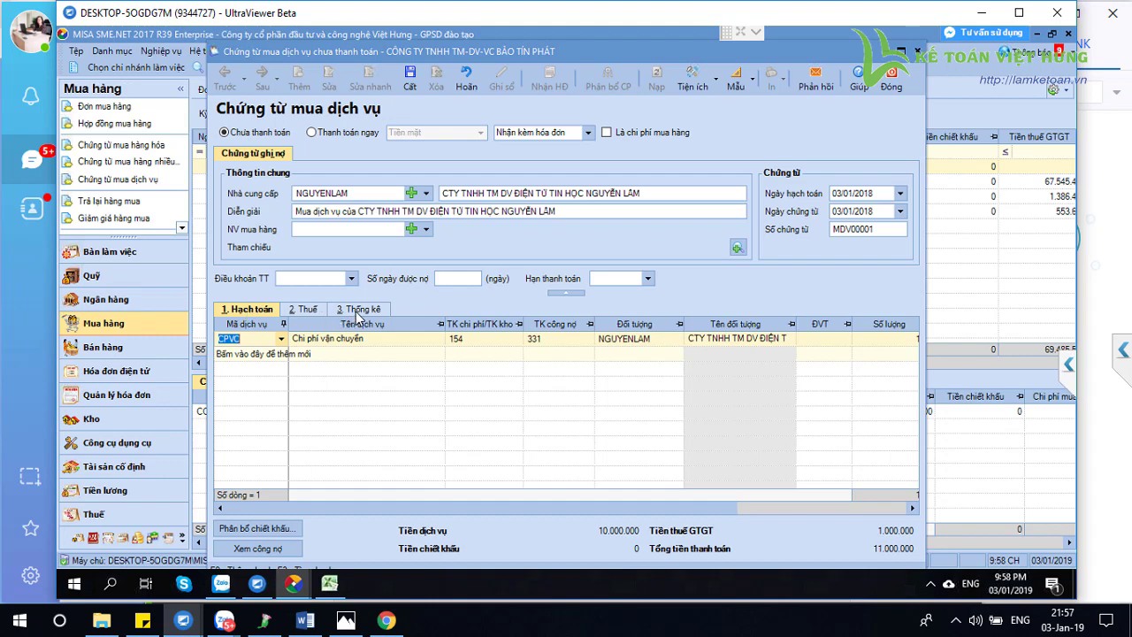
click(358, 311)
click(251, 312)
click(361, 312)
click(517, 338)
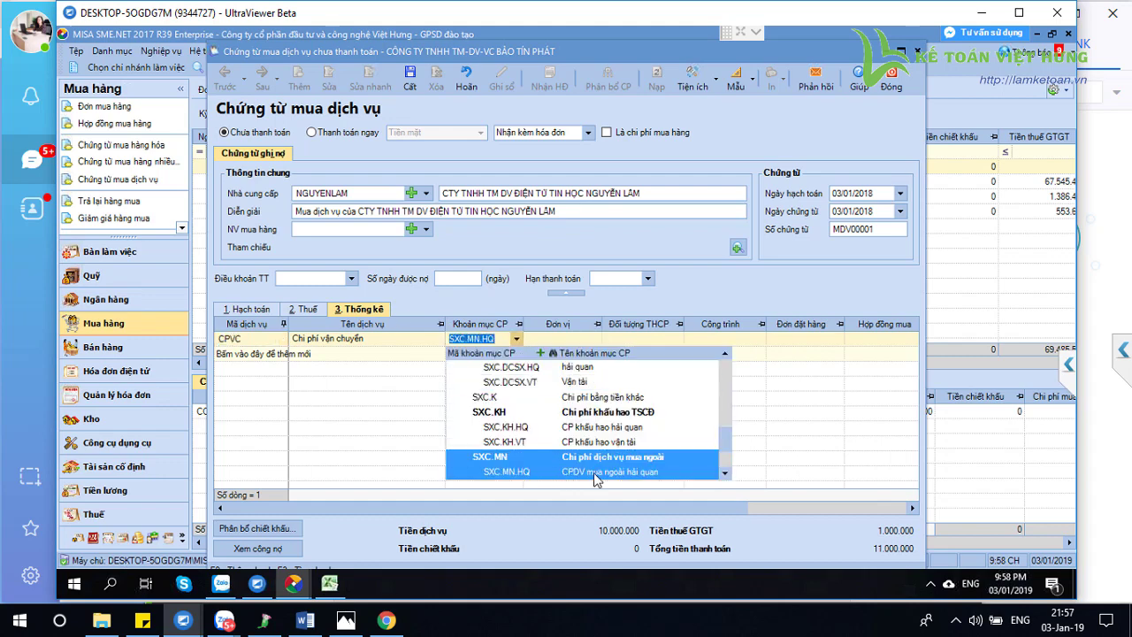
click(725, 474)
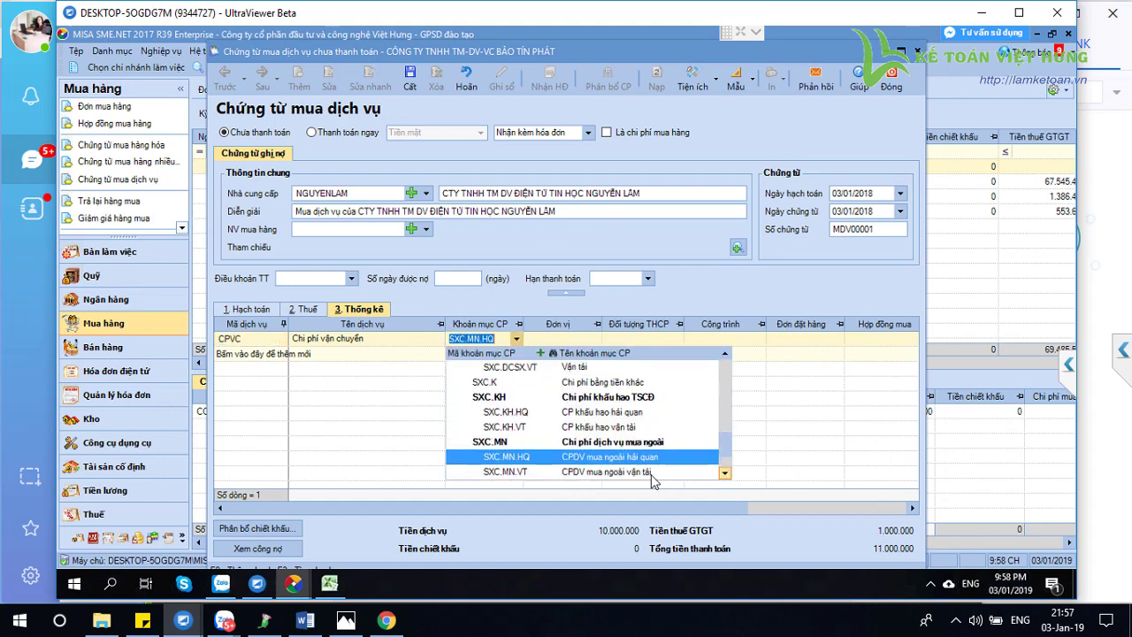
click(529, 470)
key(Tab)
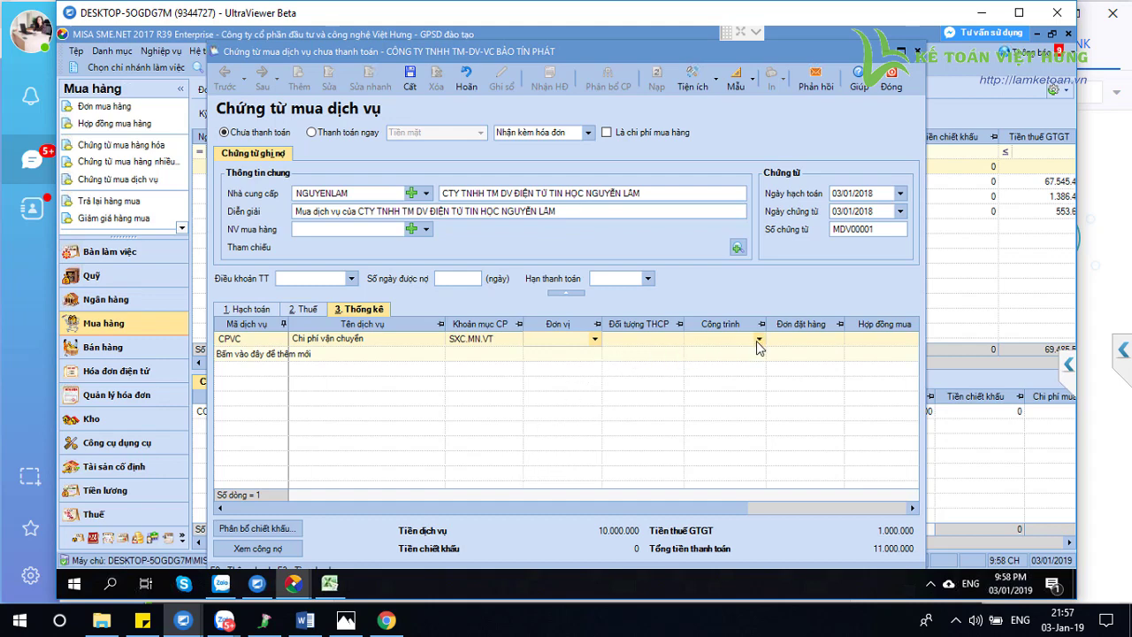
Switch between Hạch toán and Thống kê to verify account 154 and item SXC.MN.VT
key(alt+1)
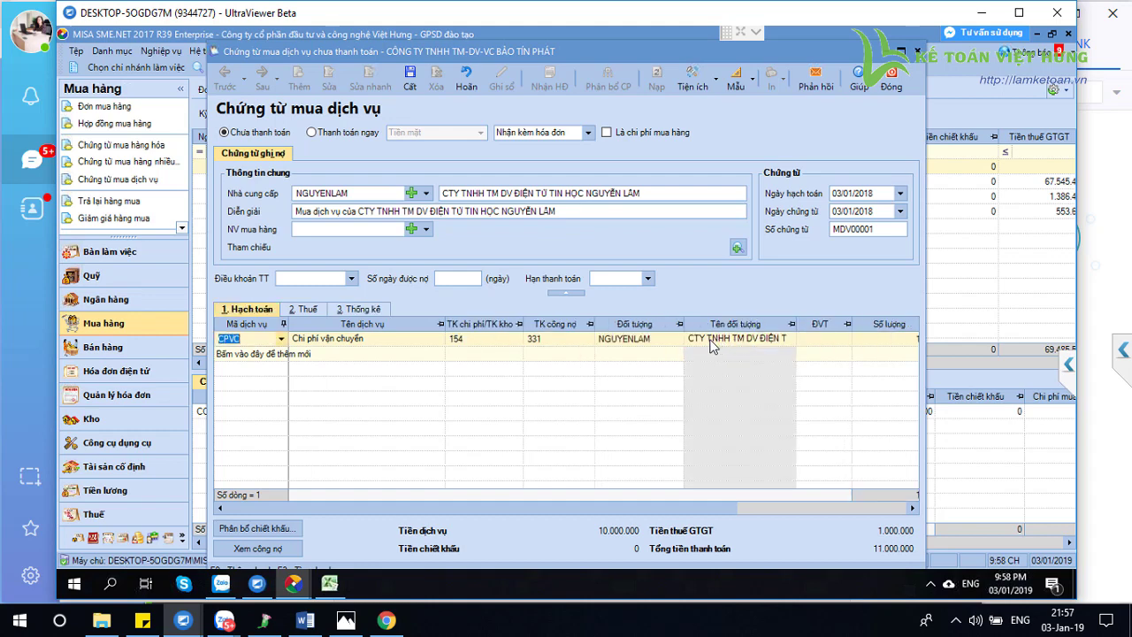
key(alt+3)
key(Tab)
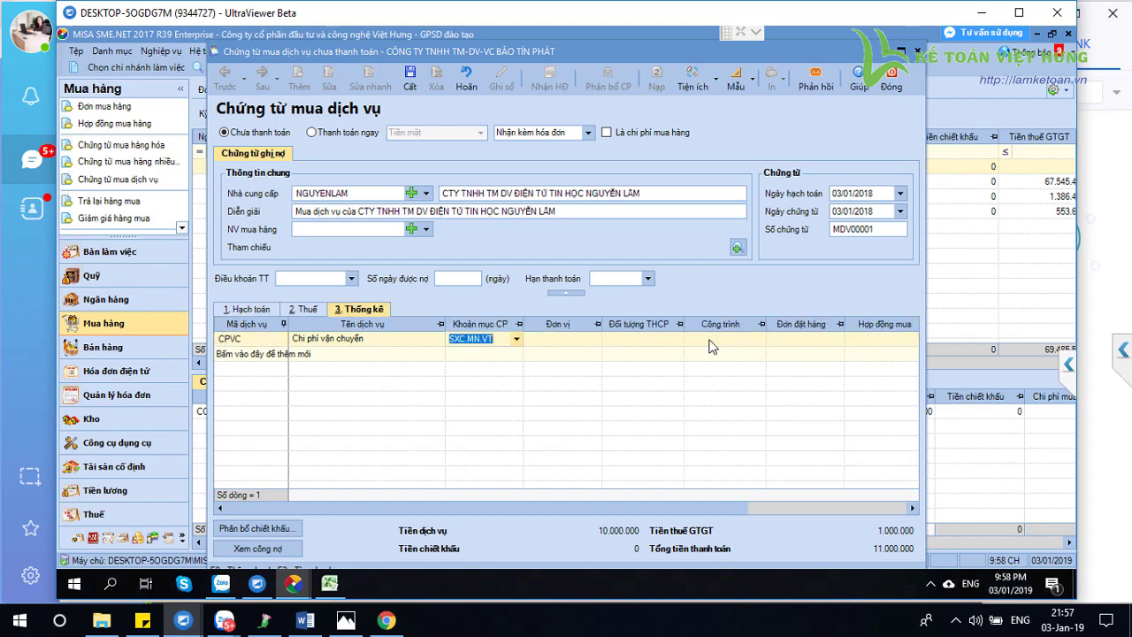
click(277, 312)
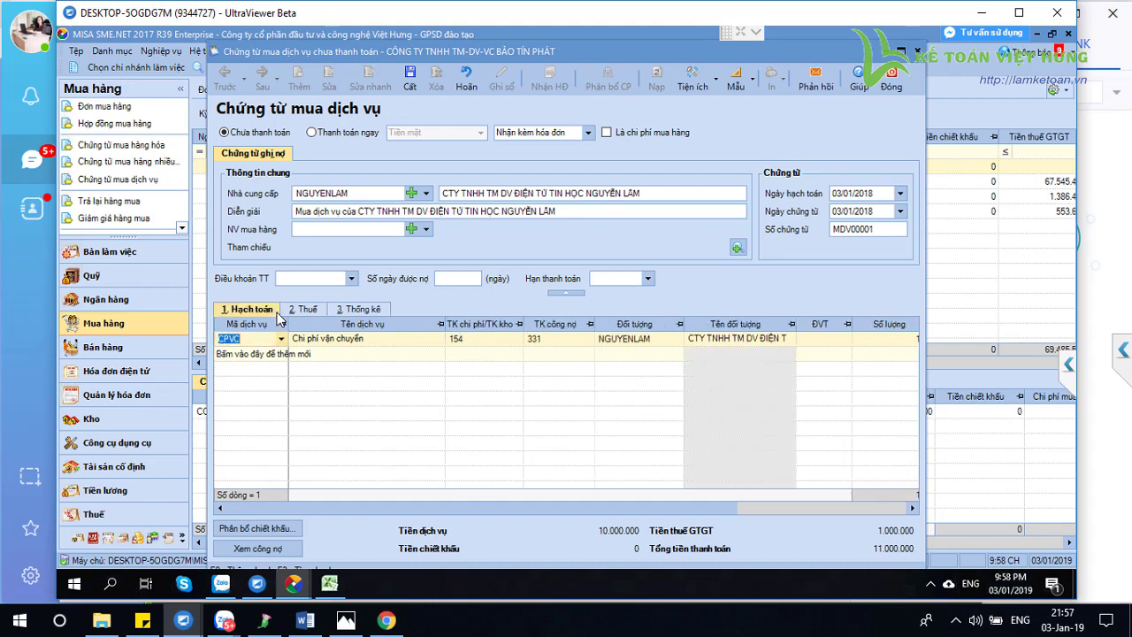
key(Tab)
key(Tab)
key(alt+3)
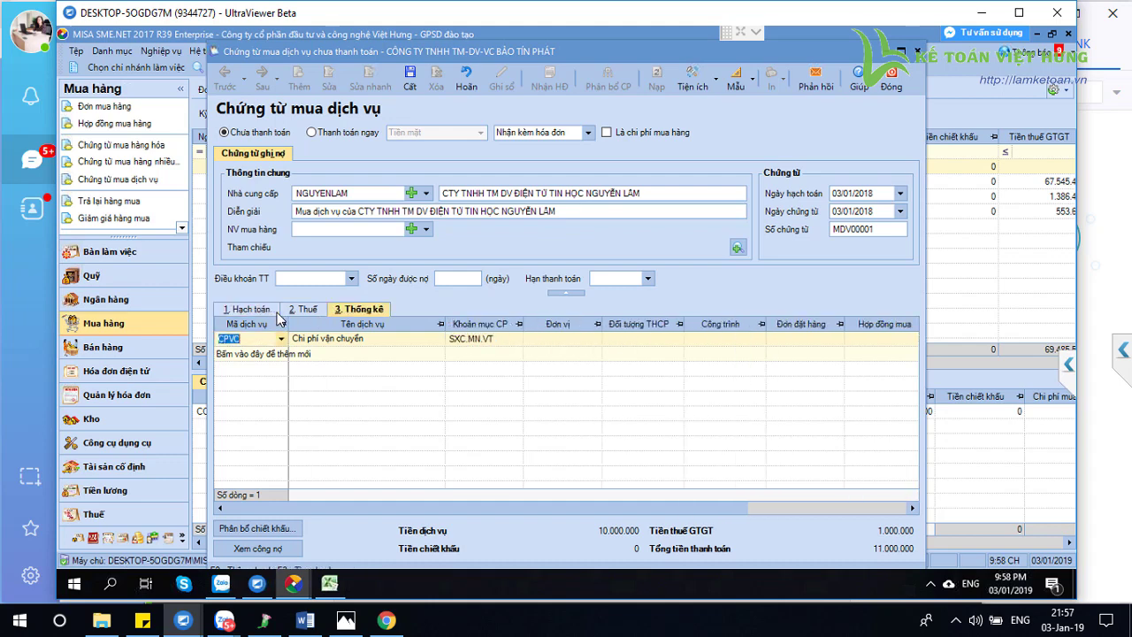
key(Tab)
key(Tab)
key(Tab)
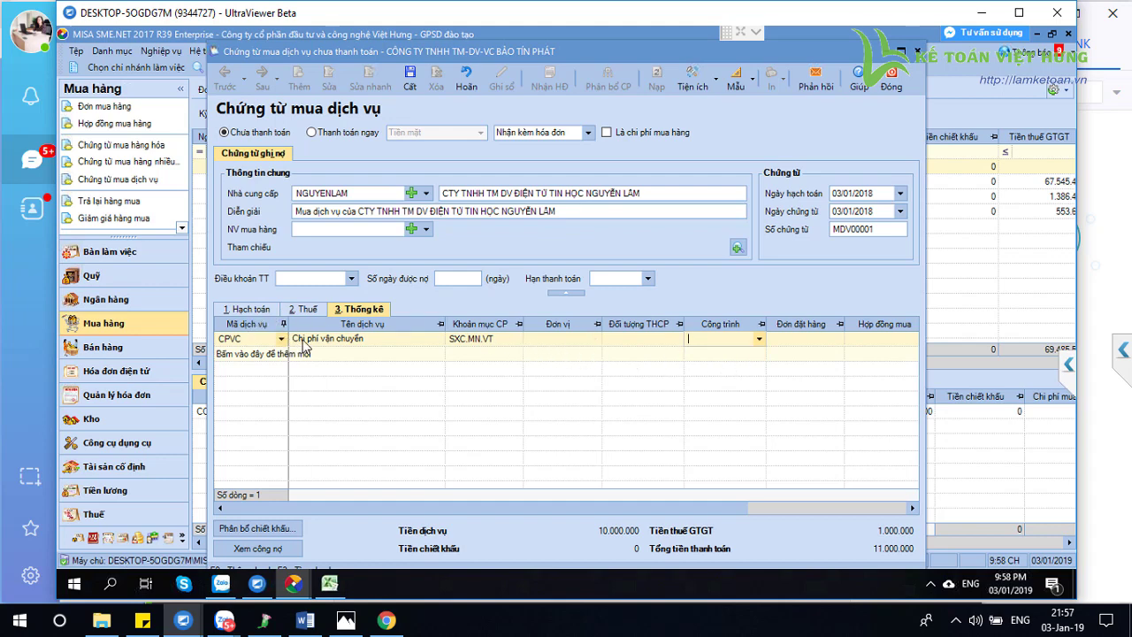
Assign project code 169_DVVT to the CPVC line
click(502, 347)
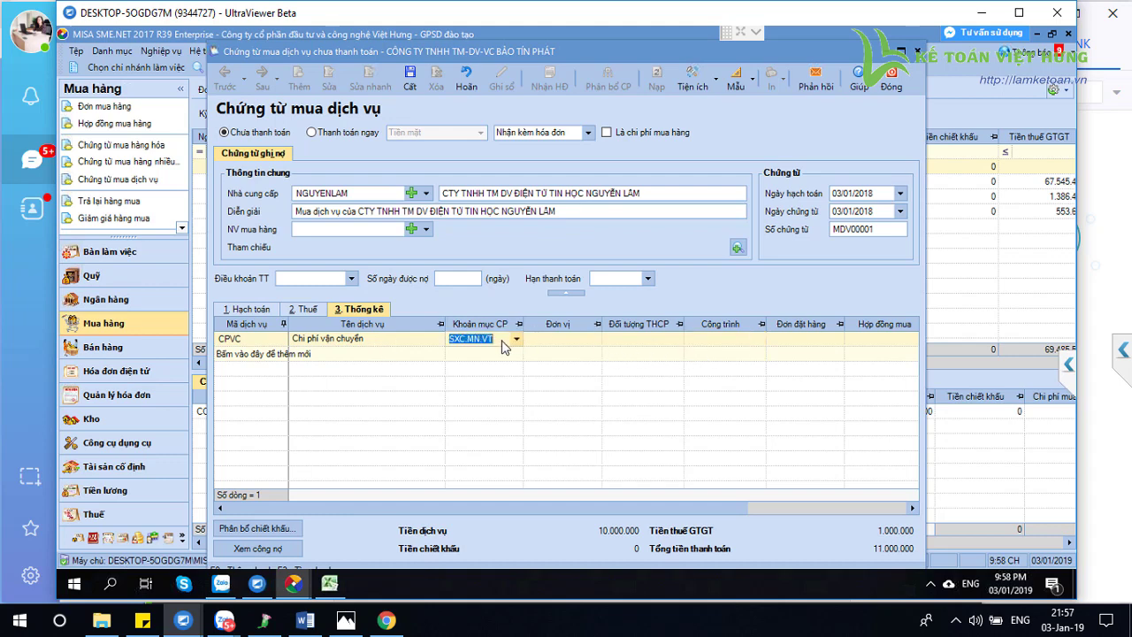
click(758, 338)
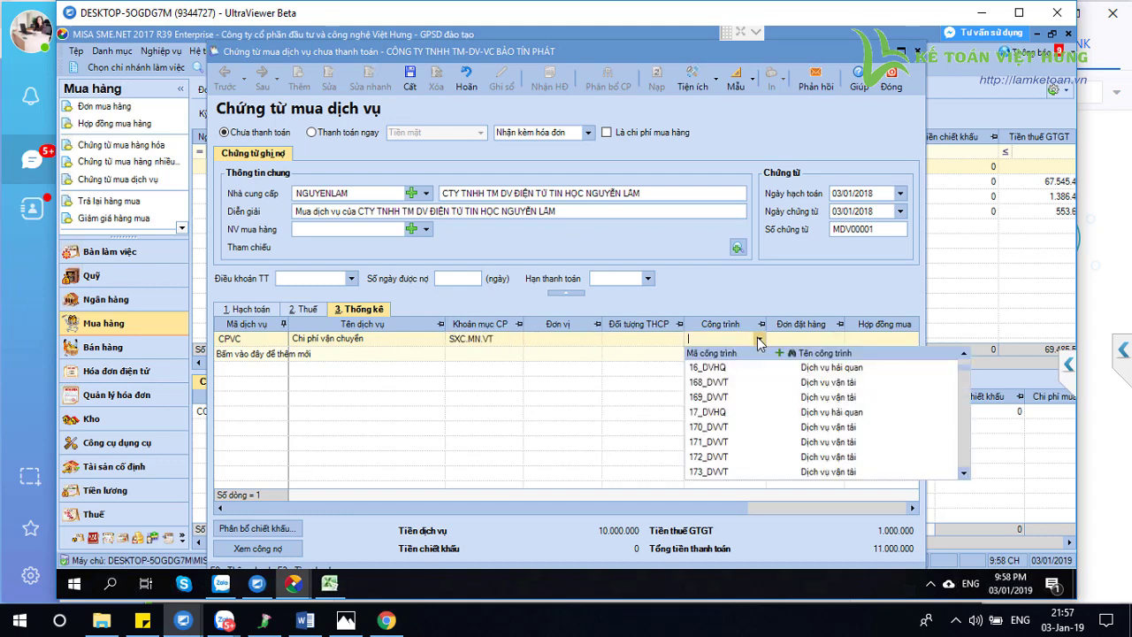
click(725, 398)
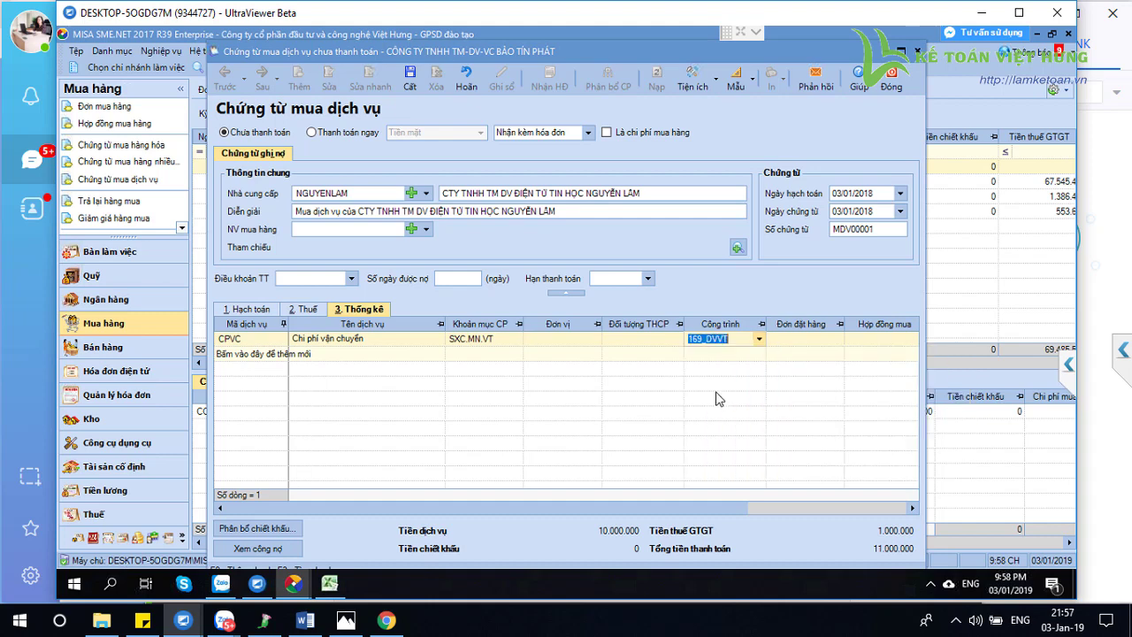
click(496, 341)
click(729, 341)
Choose expense item SXC.MN.HQ and delete the 169_DVVT Công trình code
click(517, 339)
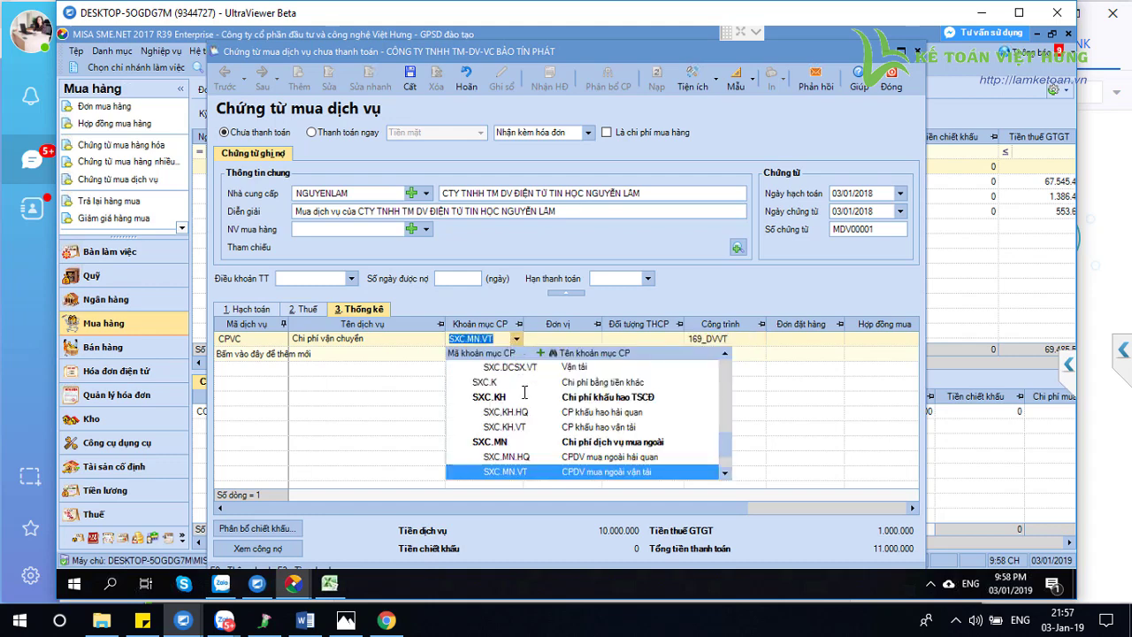
click(541, 459)
key(Tab)
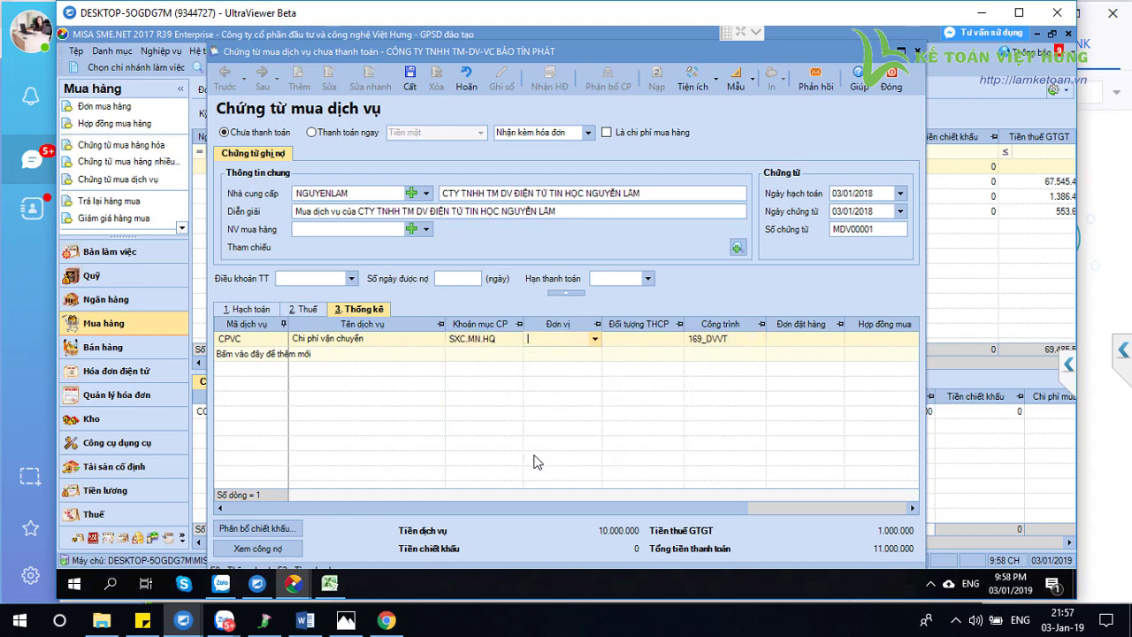
key(Tab)
key(Delete)
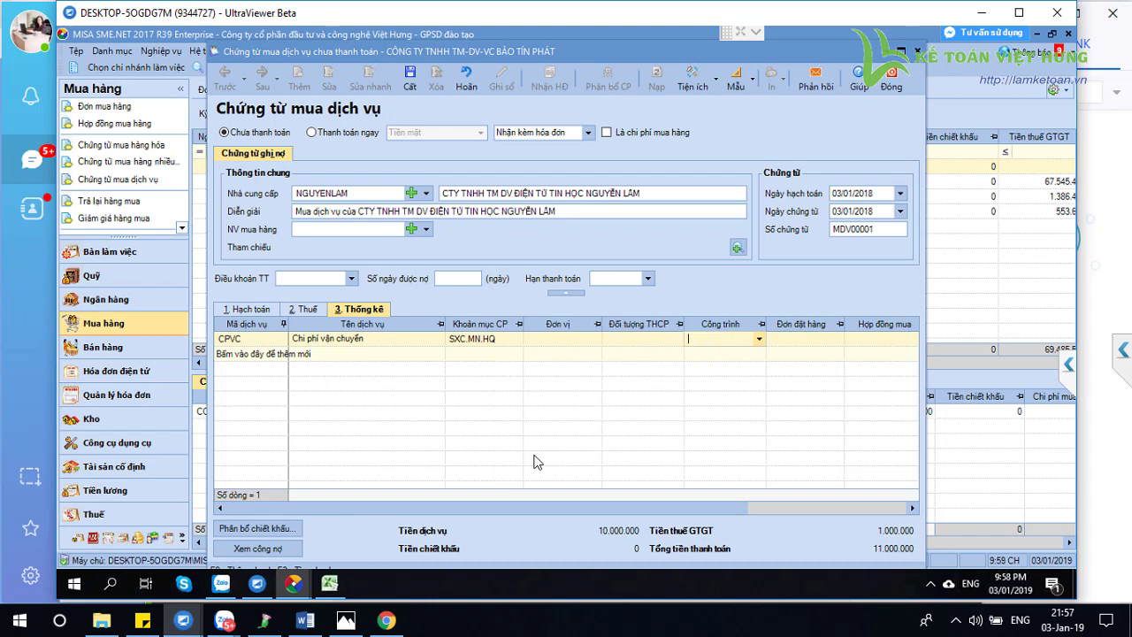
key(Tab)
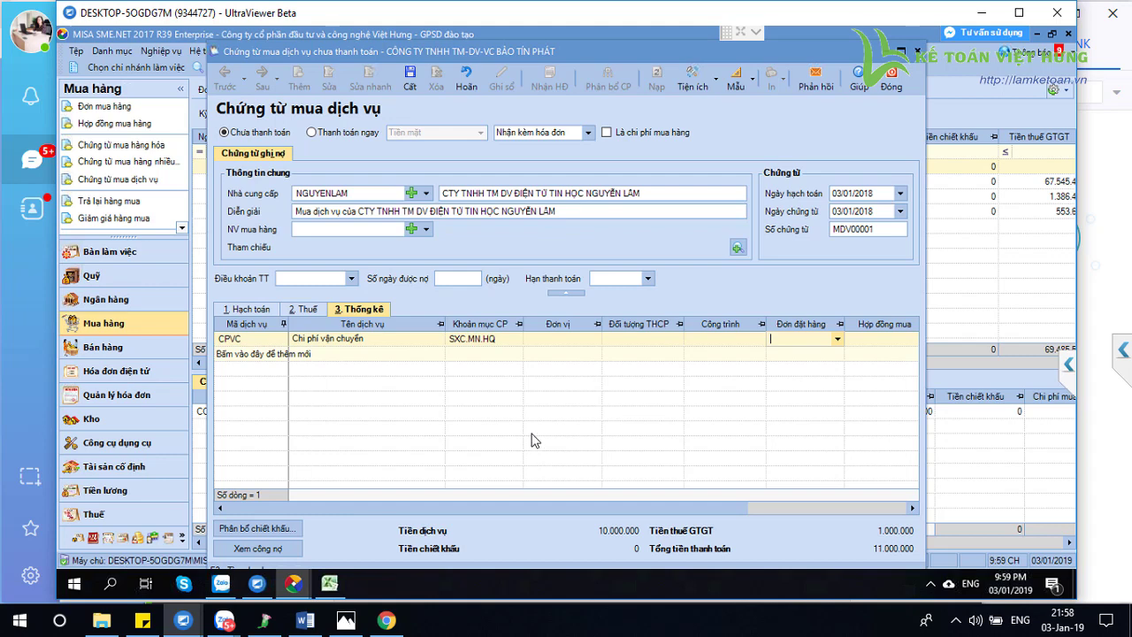
click(758, 343)
click(738, 376)
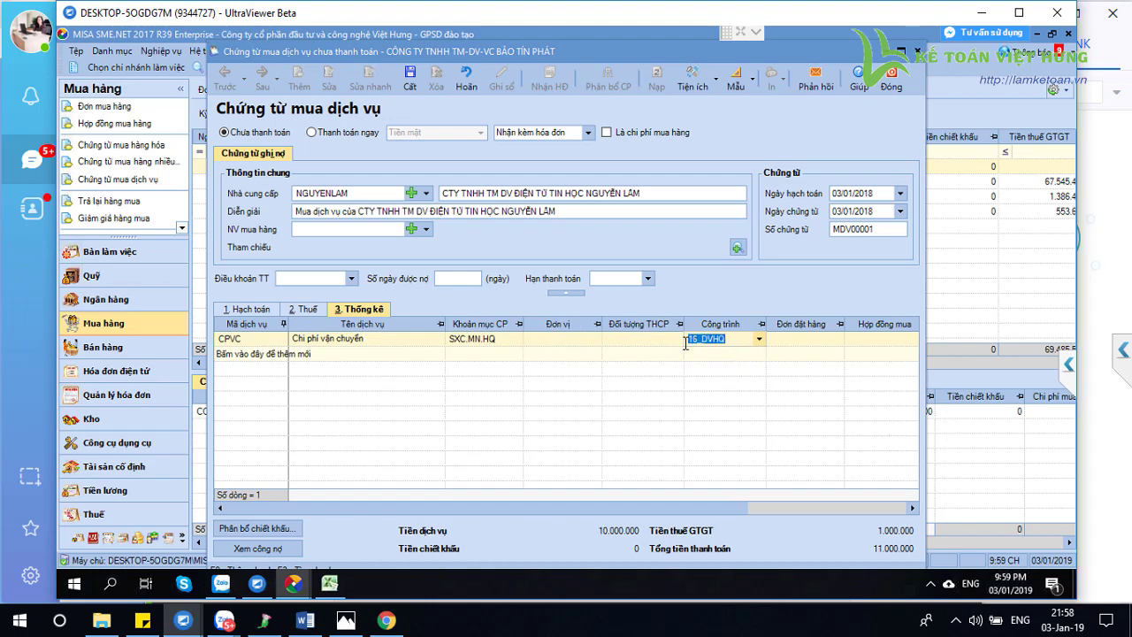
key(Tab)
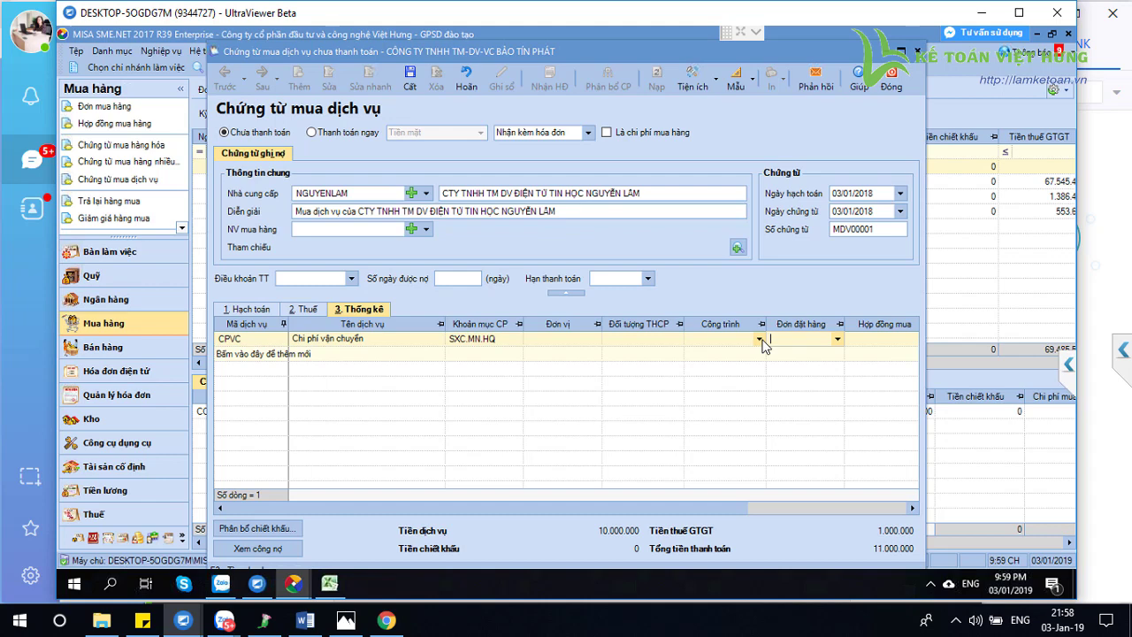
click(247, 310)
click(353, 311)
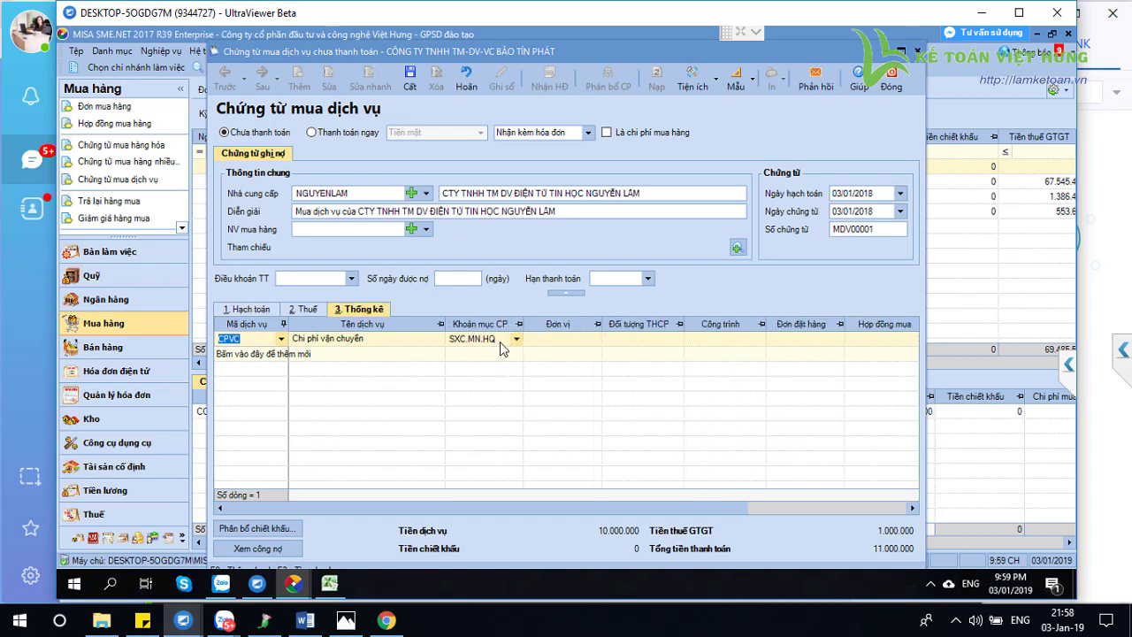
click(500, 343)
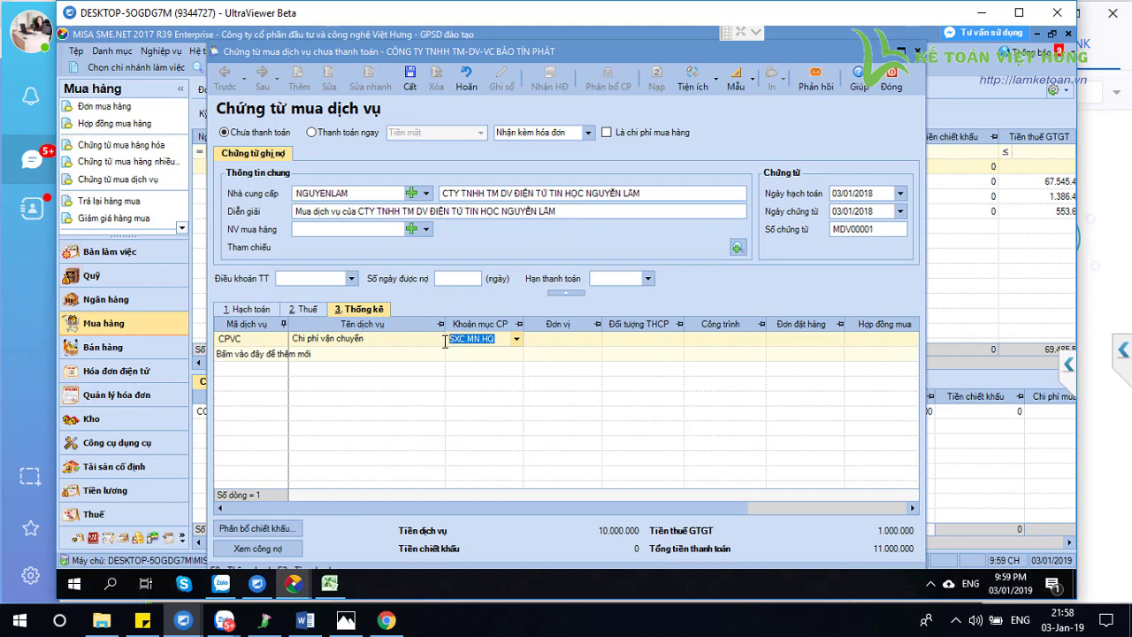
click(262, 311)
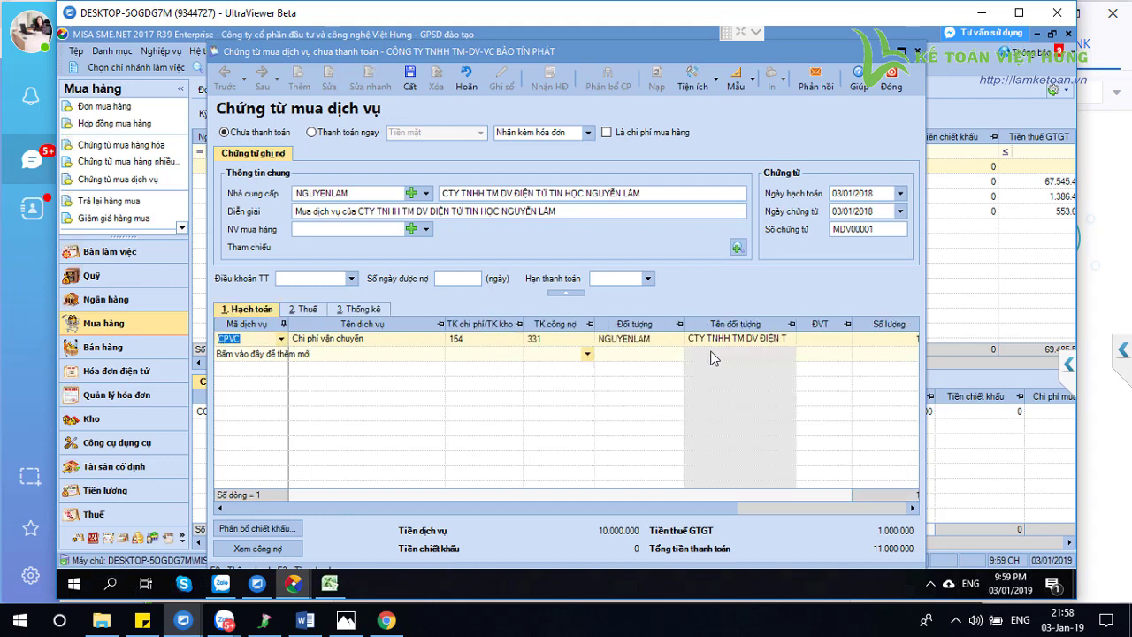
click(345, 312)
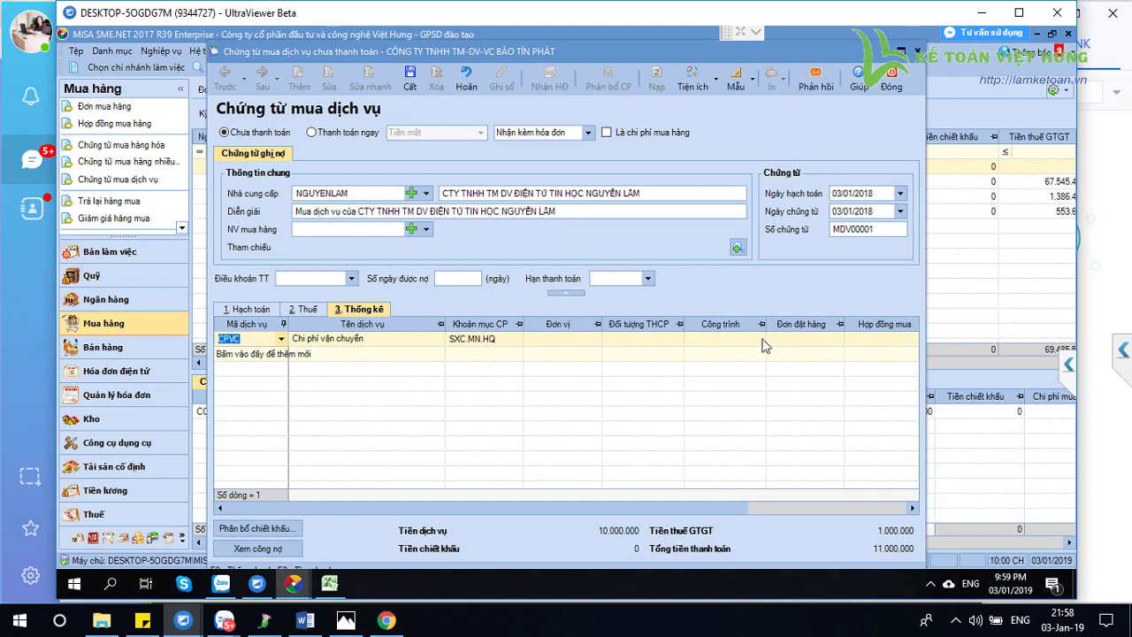
Cycle through Hạch toán, Thuế and Thống kê to verify 10% VAT of 1.000.000, ending on Hạch toán
click(761, 340)
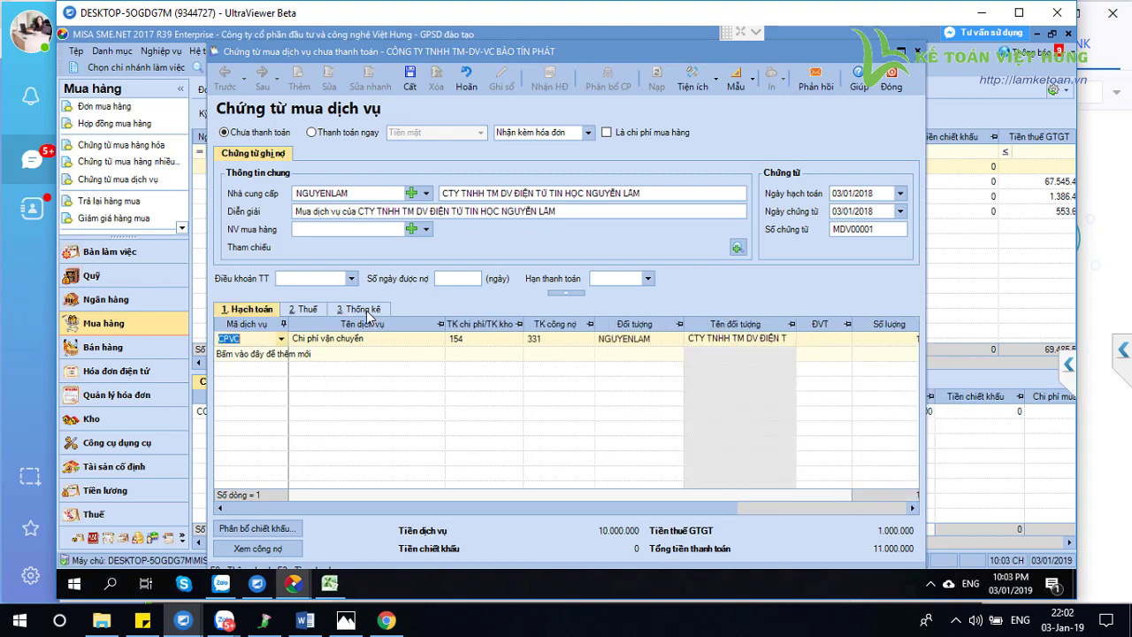
click(368, 312)
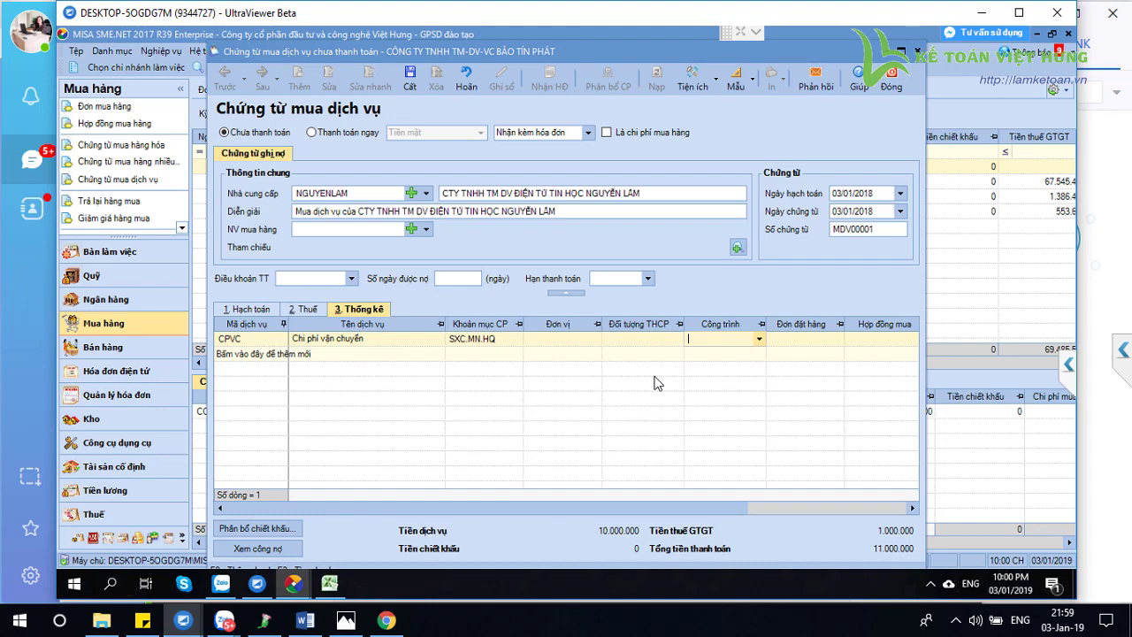
click(257, 310)
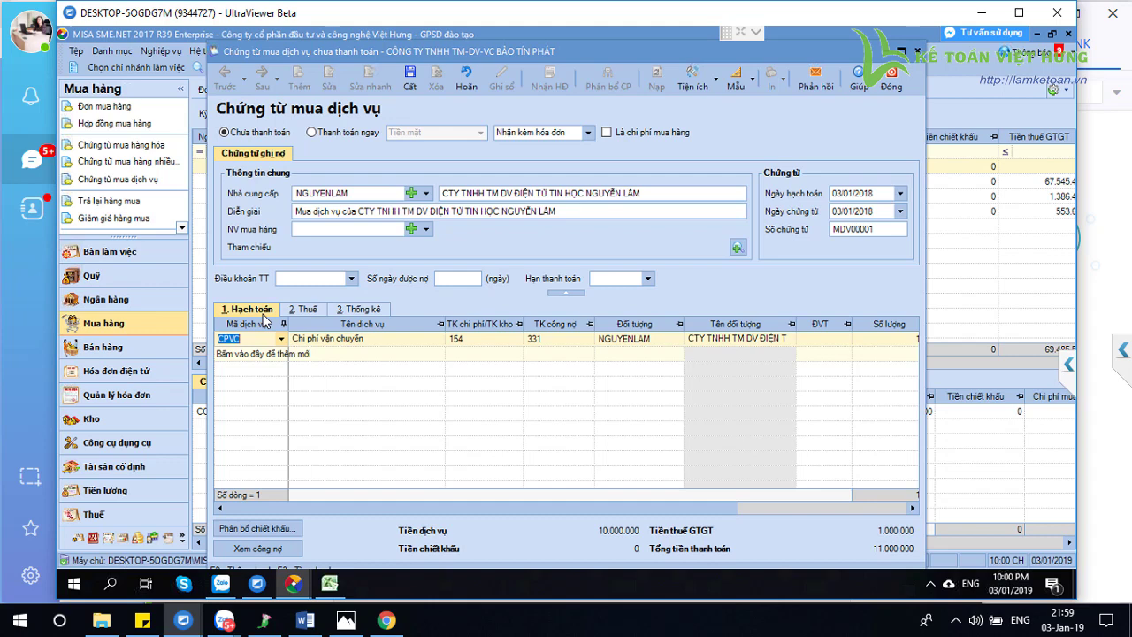
key(ctrl+Tab)
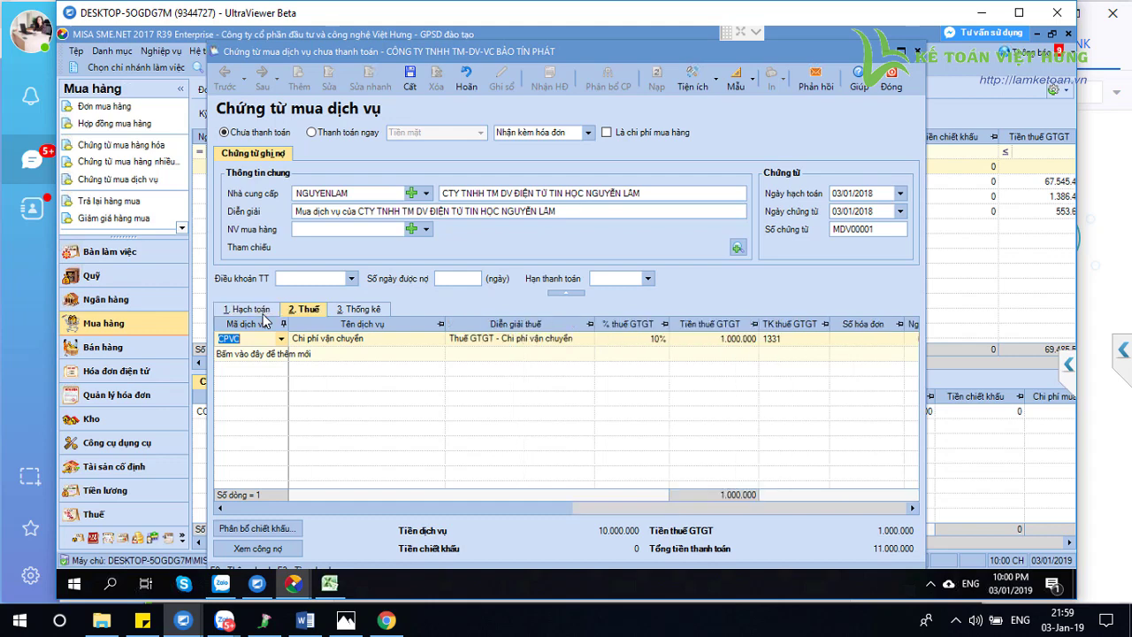
key(ctrl+Tab)
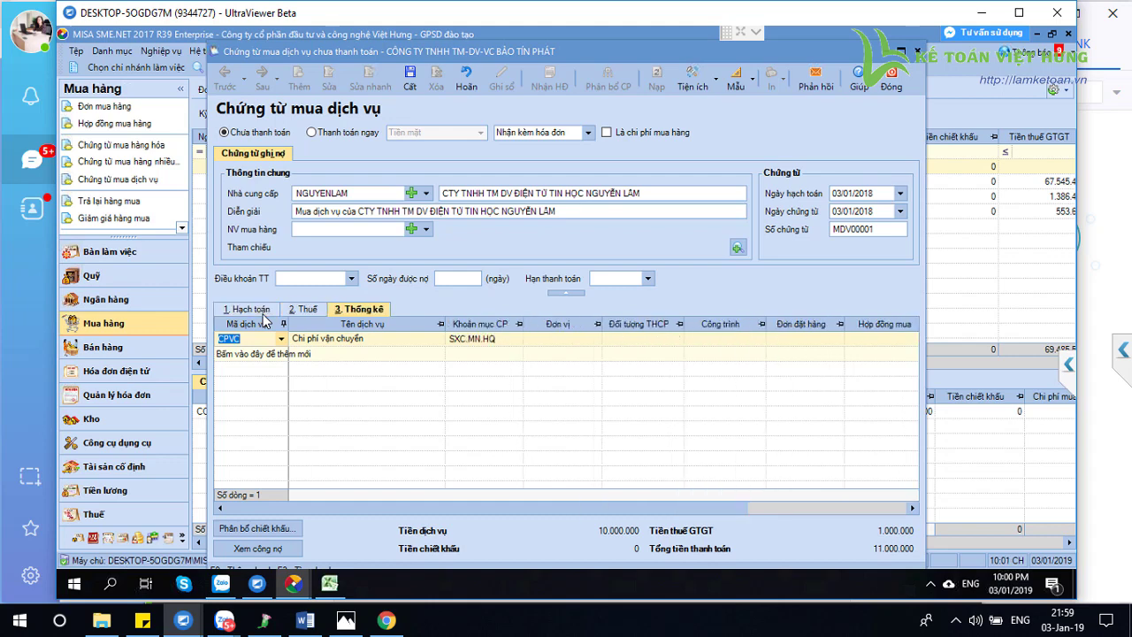
key(ctrl+Tab)
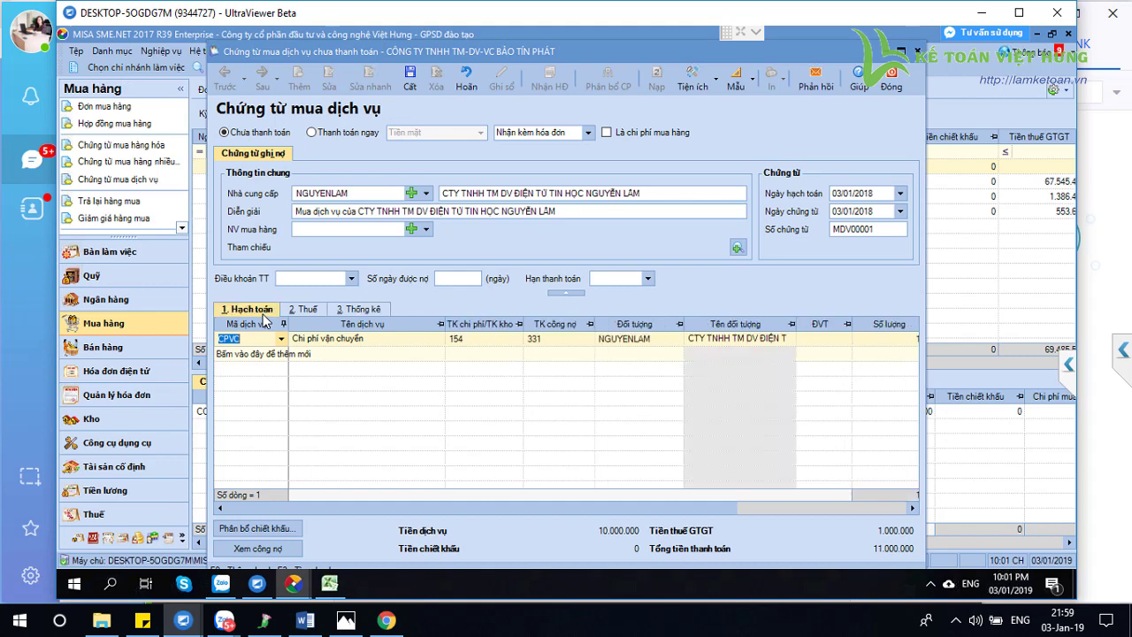
key(ctrl+Tab)
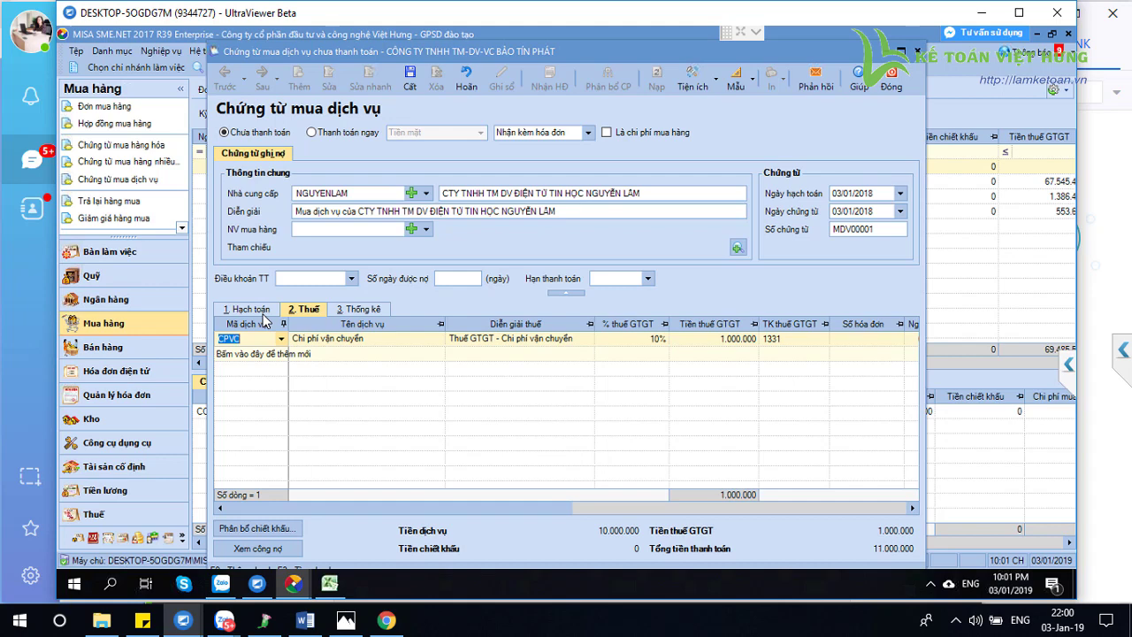
click(262, 314)
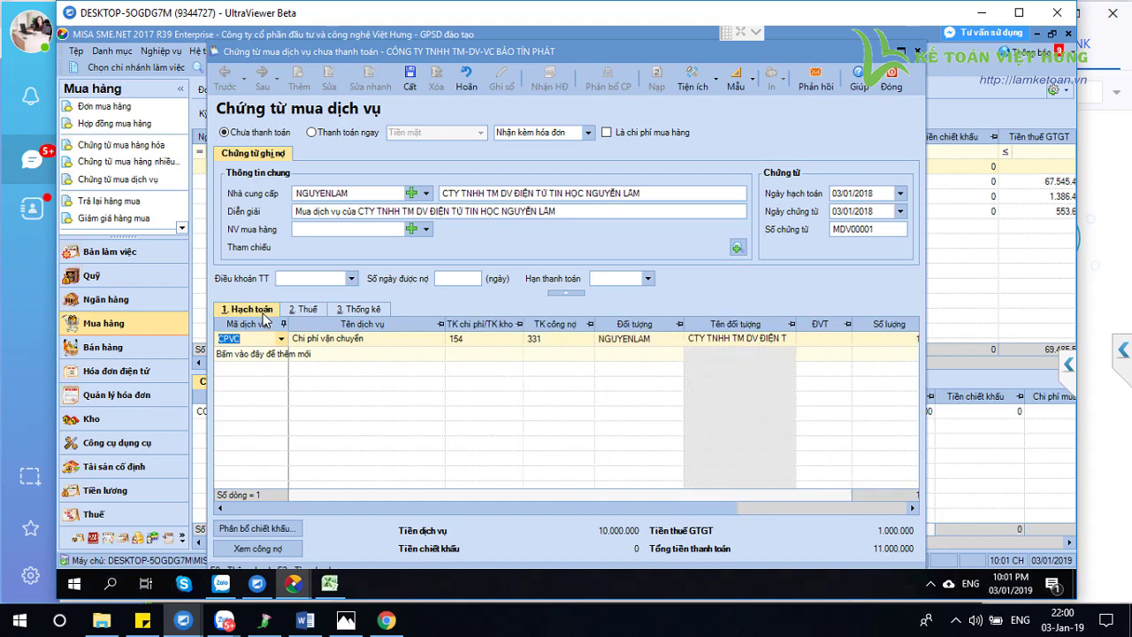
click(363, 308)
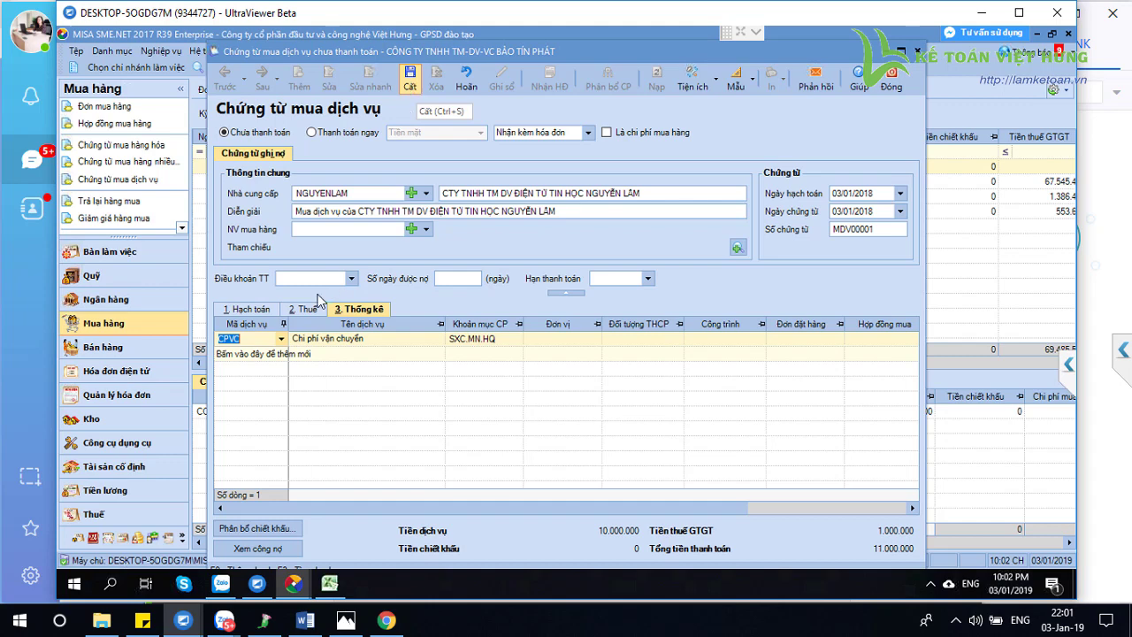
click(258, 314)
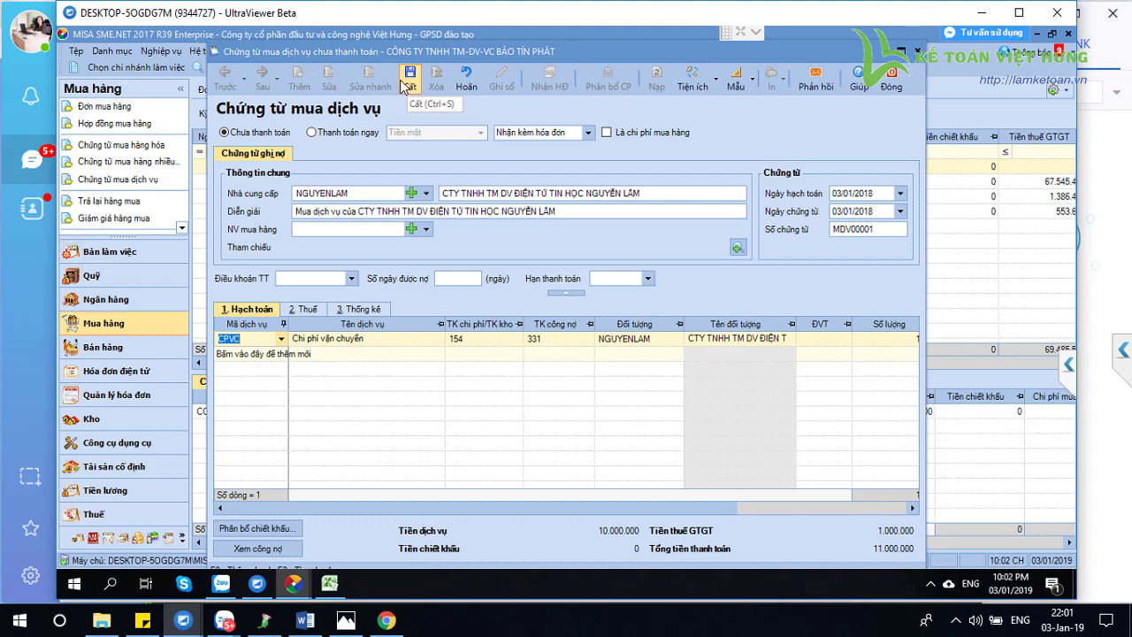
Raise the system volume, then redisplay the Thống kê tab showing expense item SXC.MN.HQ
click(976, 621)
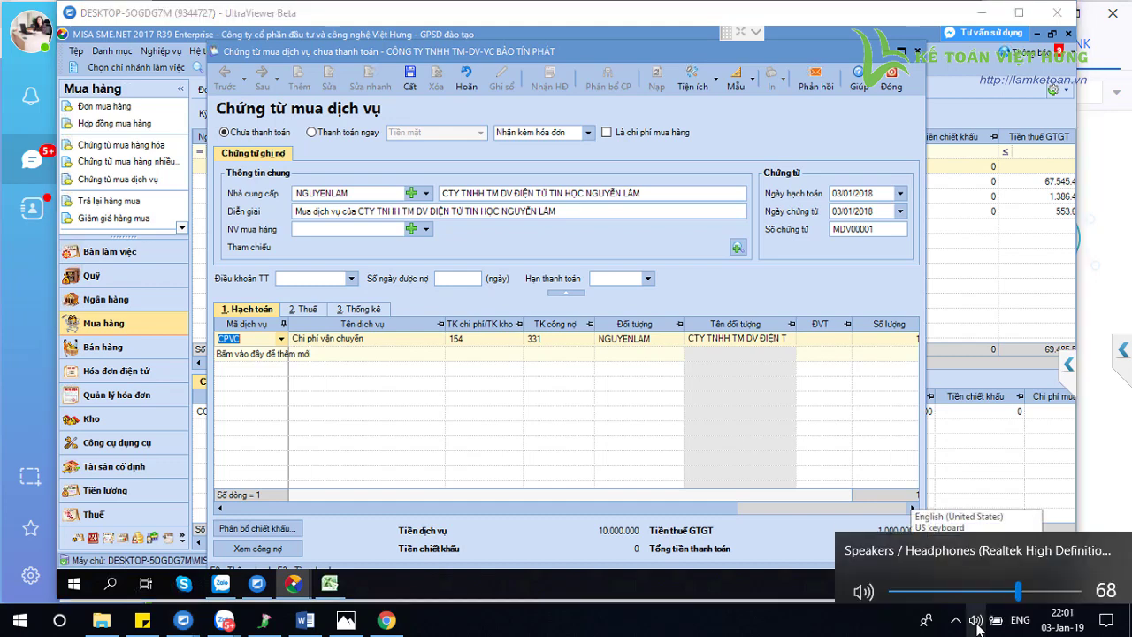
click(1061, 581)
drag(1075, 587, 1072, 584)
click(807, 457)
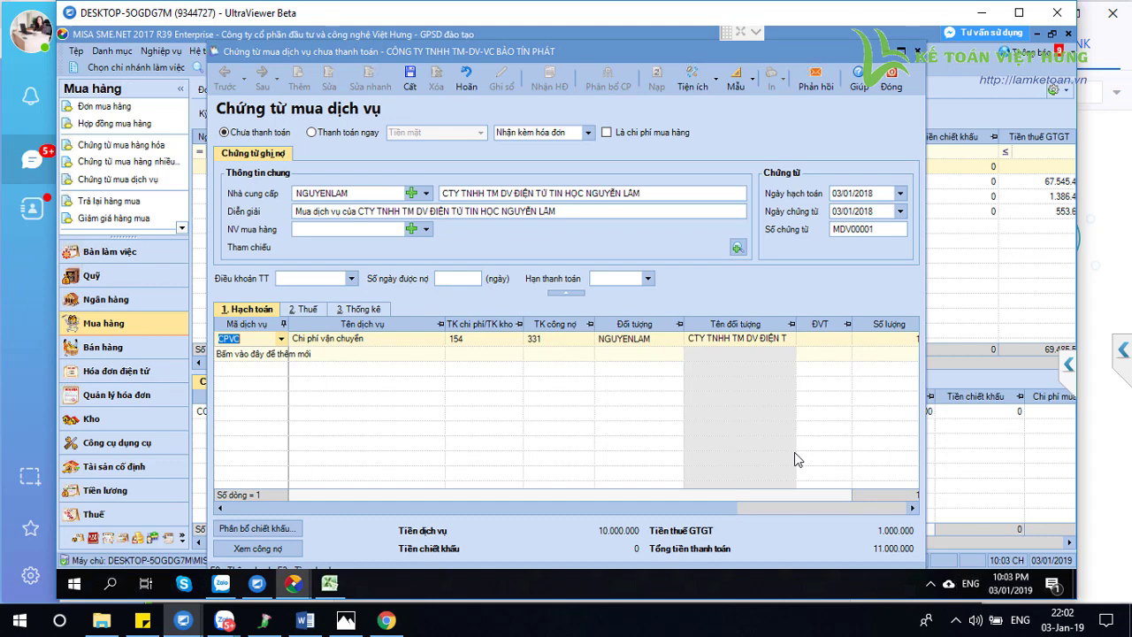
click(361, 309)
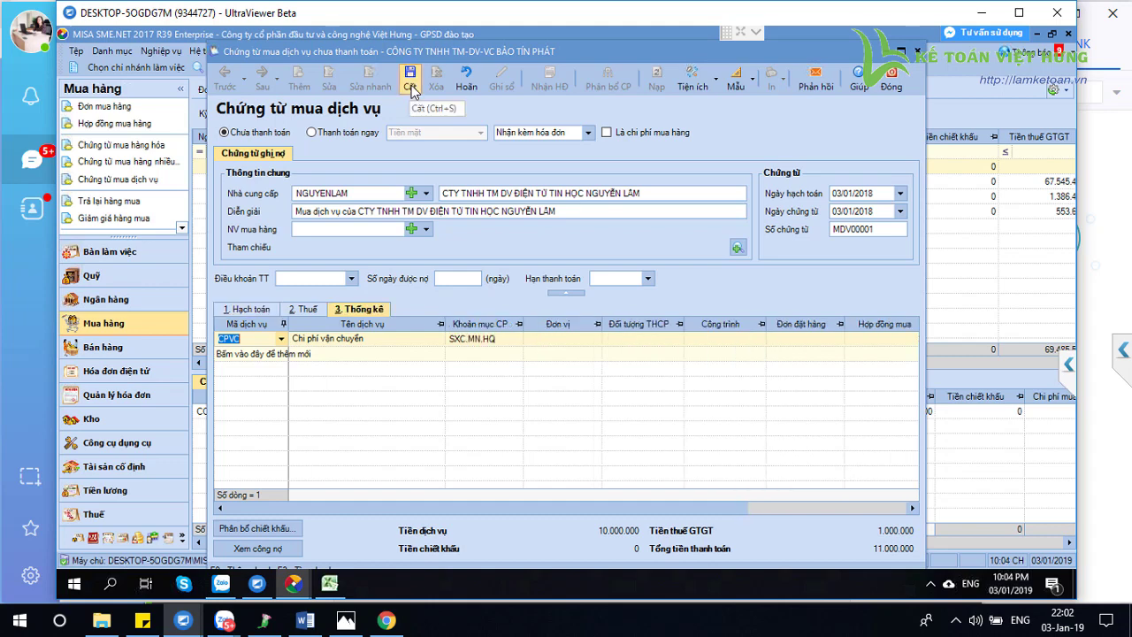